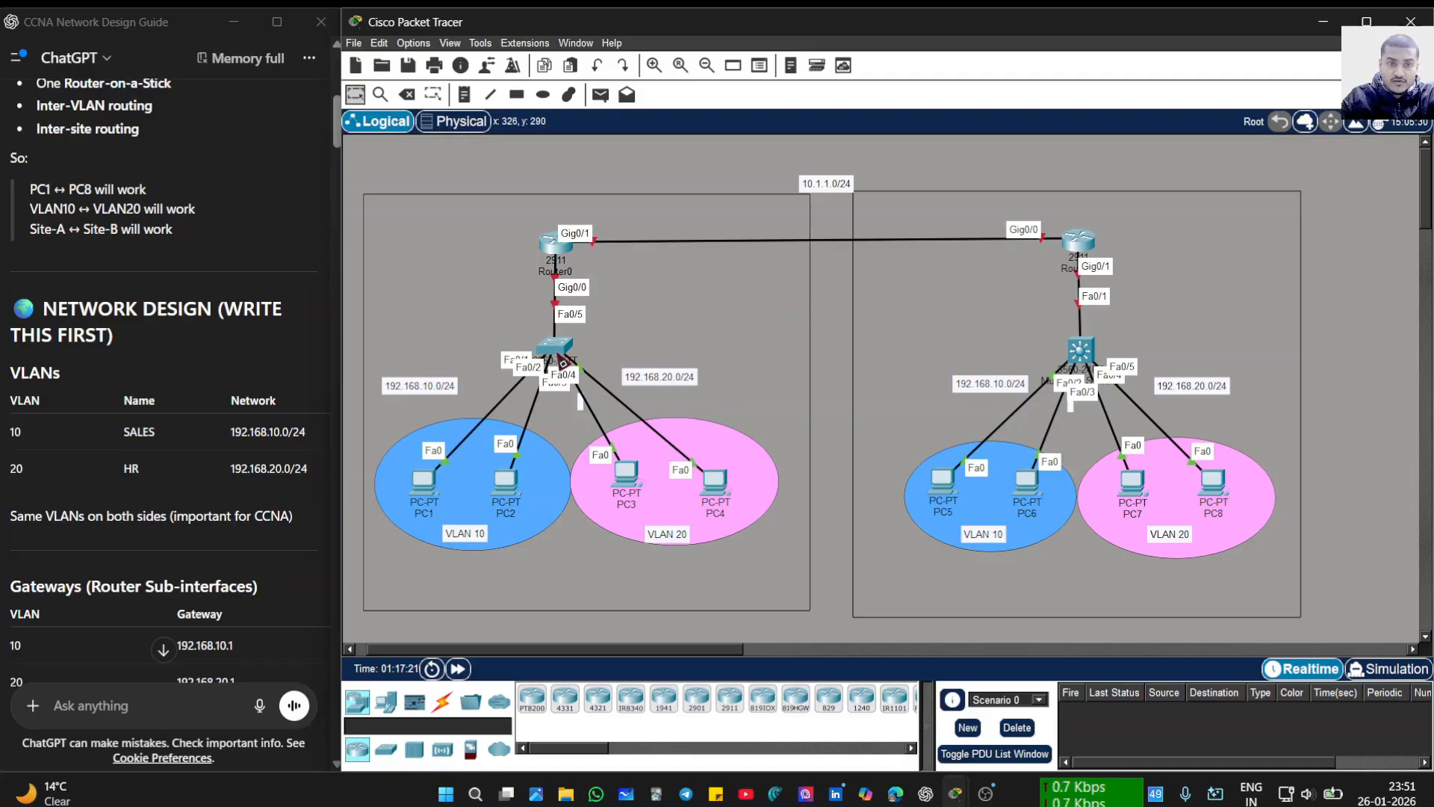
# - Set PC1's default gateway to 192.168.10.1 in its Config settings
pyautogui.moveTo(562, 361)
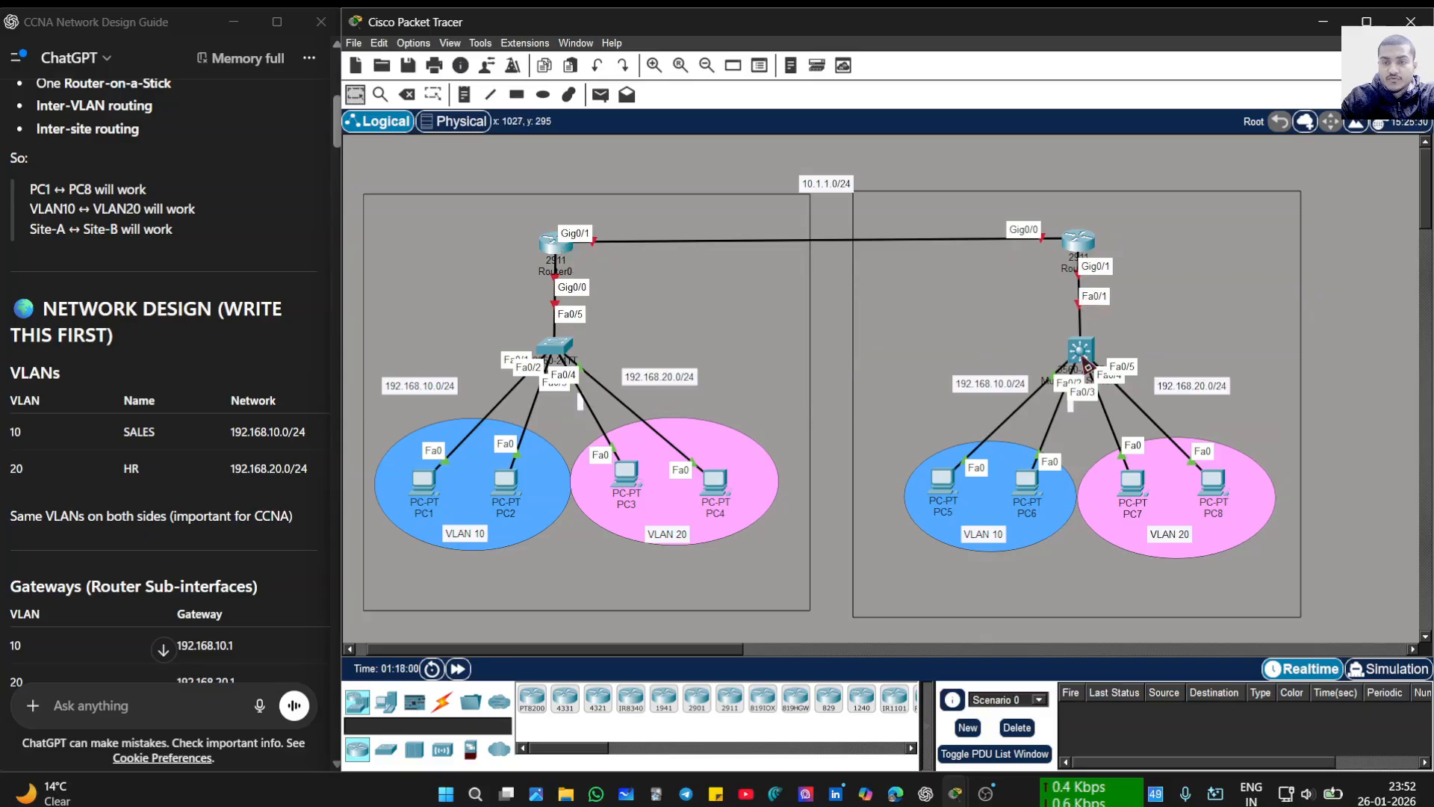
pyautogui.moveTo(1088, 366)
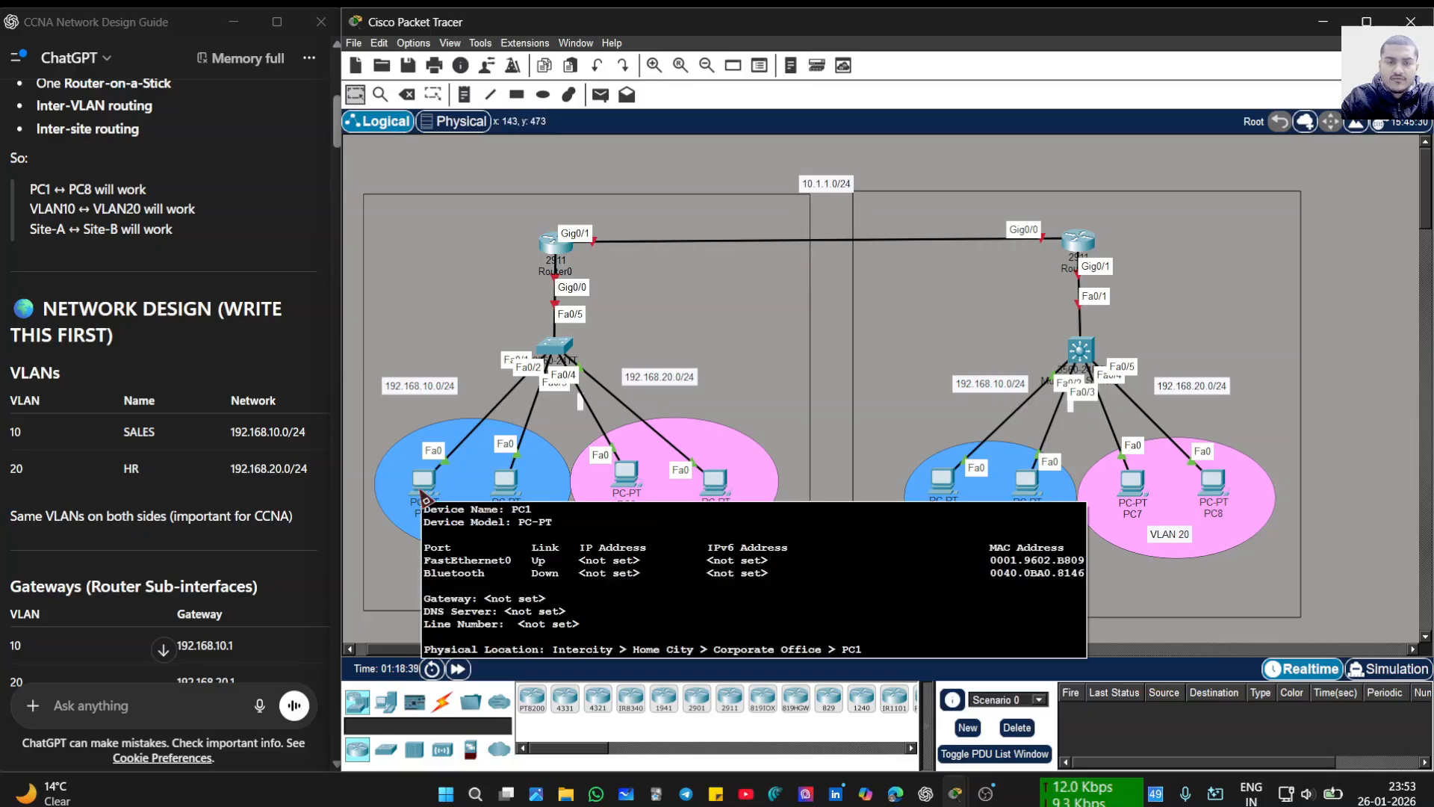
pyautogui.click(424, 495)
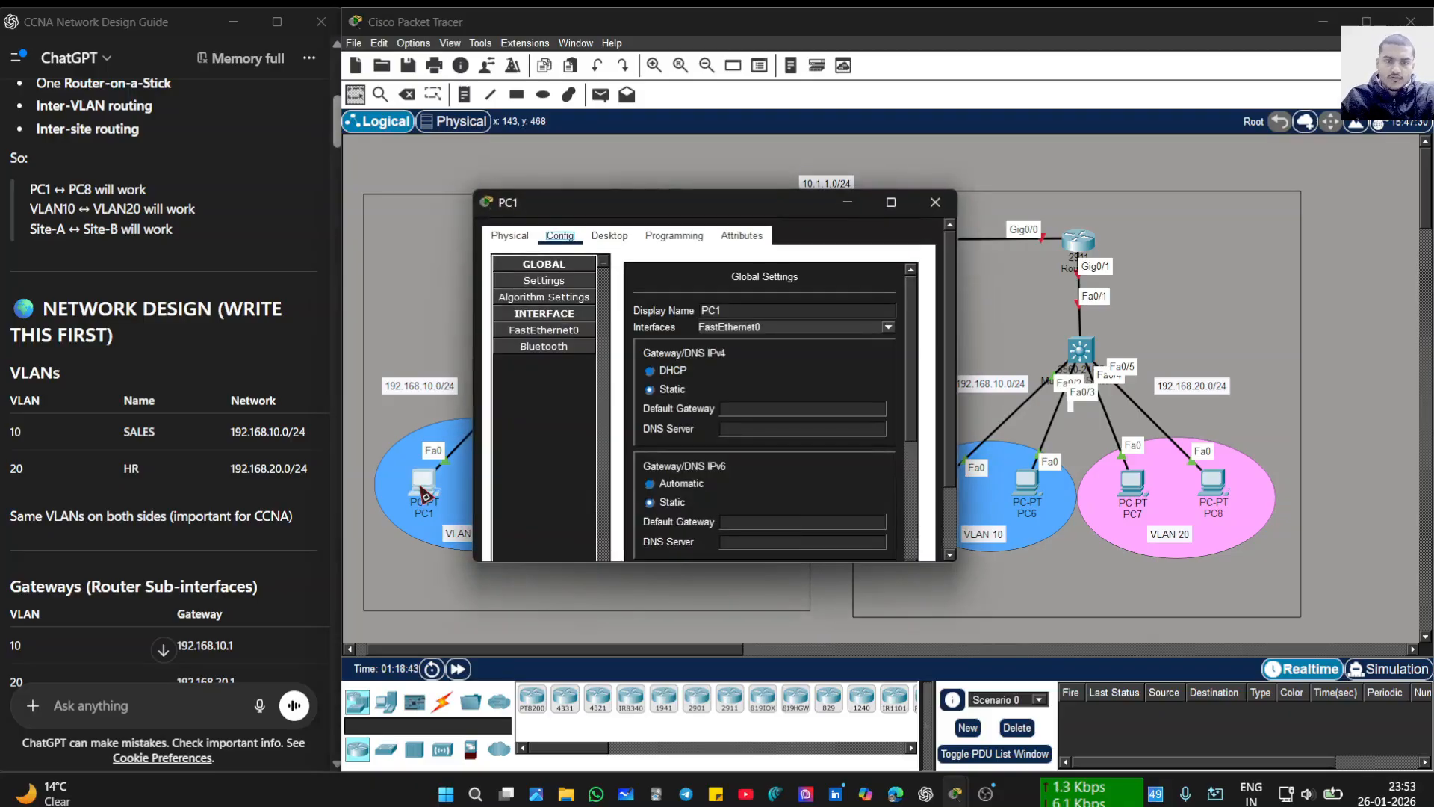
pyautogui.click(731, 410)
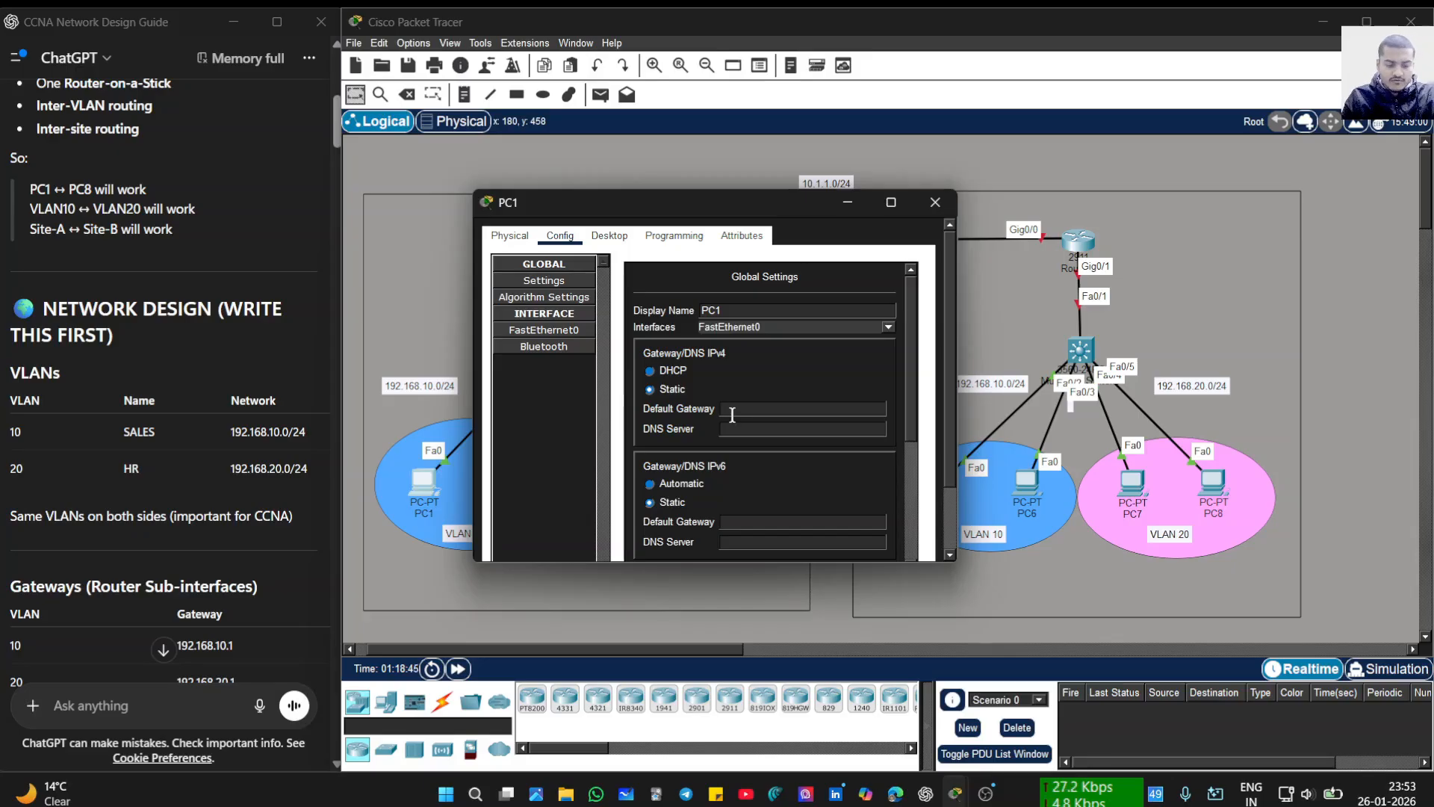
pyautogui.write('192.1')
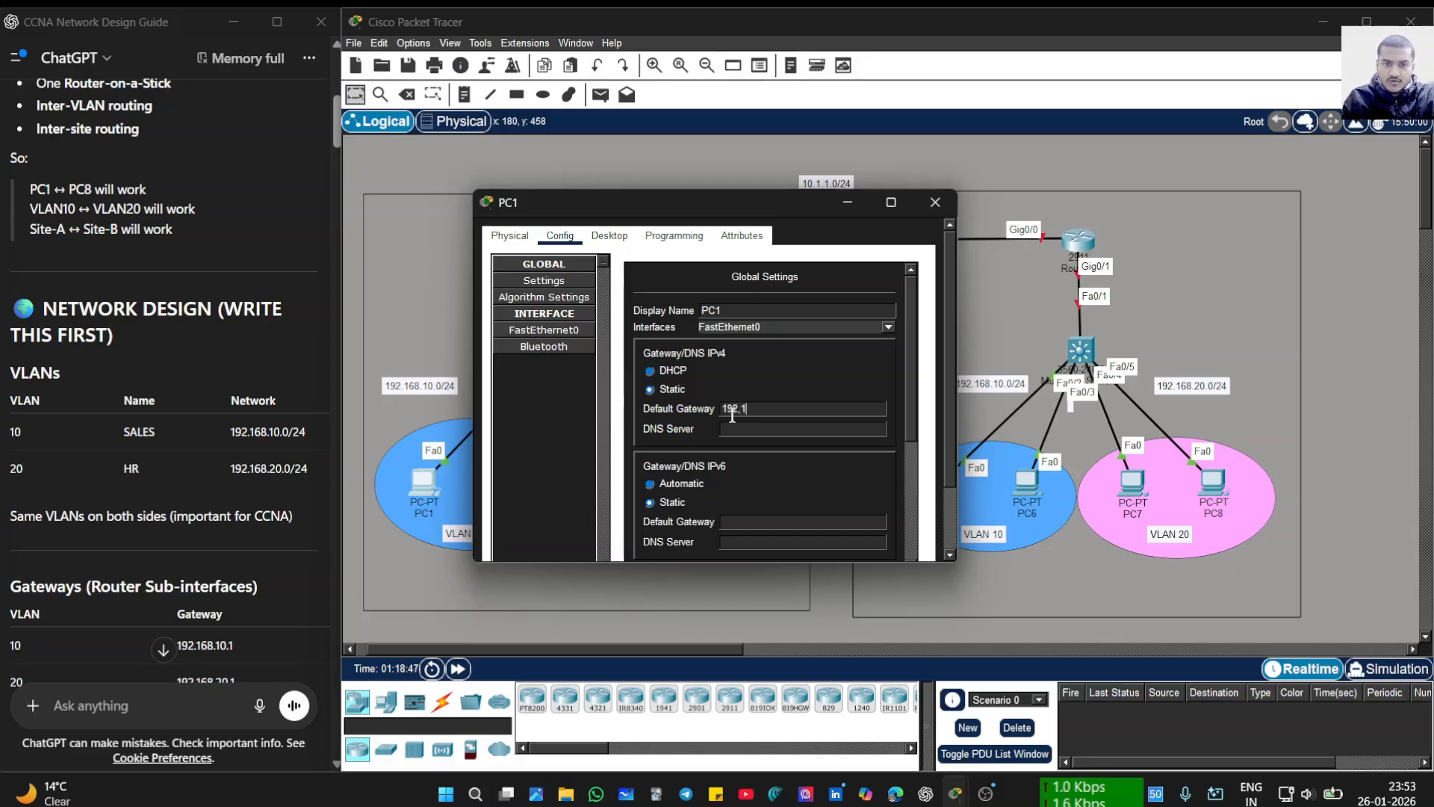
pyautogui.press('BackSpace')
pyautogui.press('BackSpace')
pyautogui.write('16')
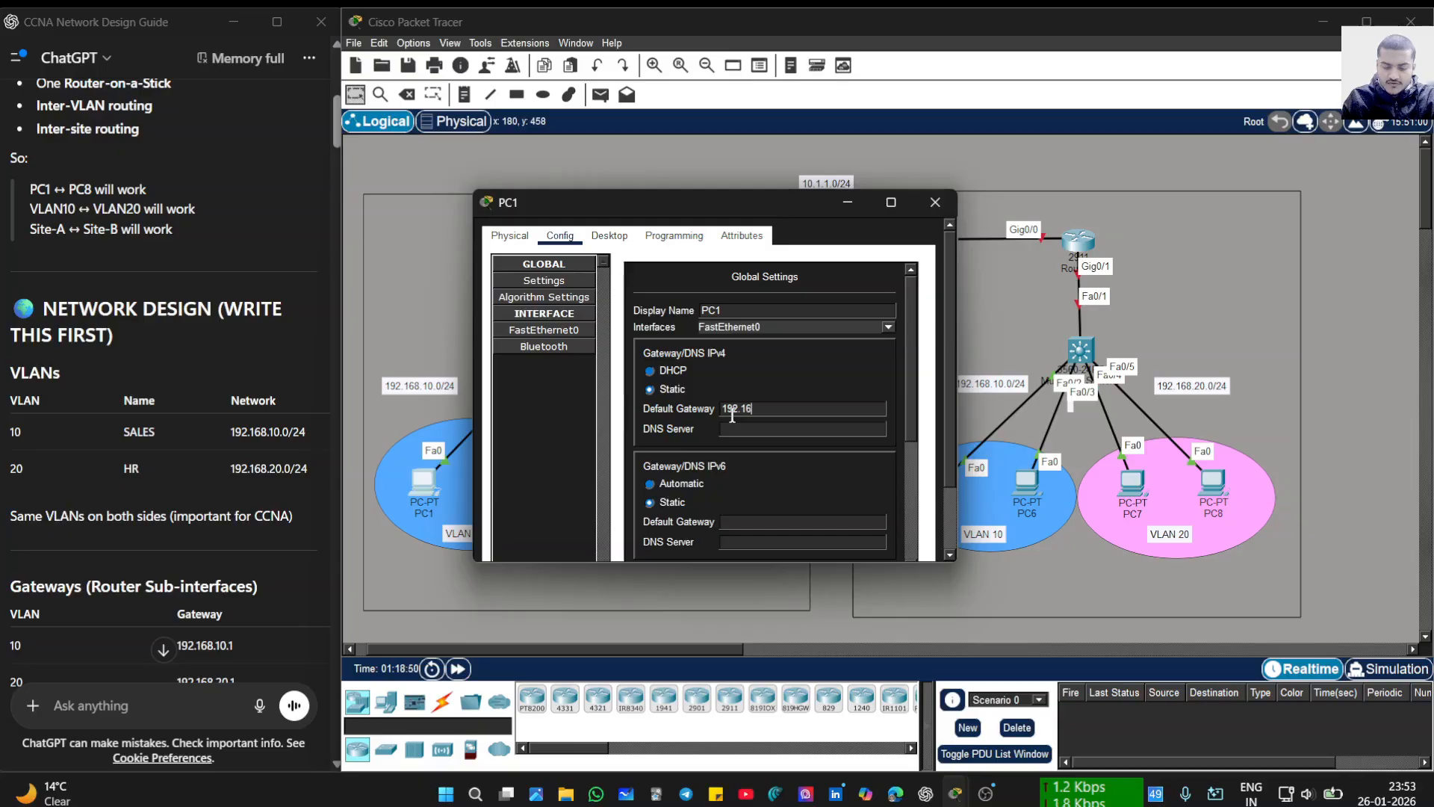
pyautogui.write('8.10.1')
# - Give PC1's FastEthernet0 the address 192.168.10.10 with auto-filled mask 255.255.255.0, then close it
pyautogui.click(546, 333)
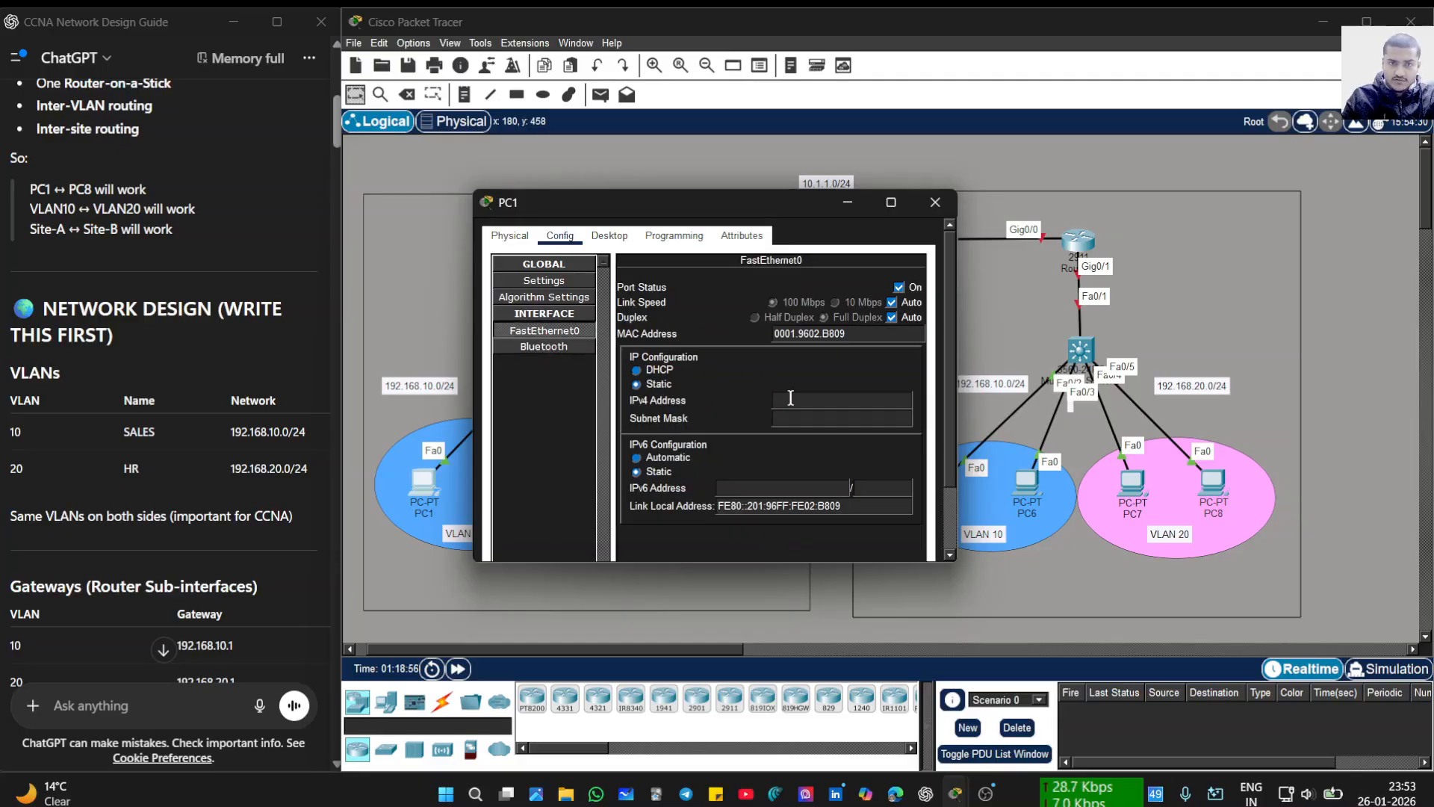
pyautogui.write('19')
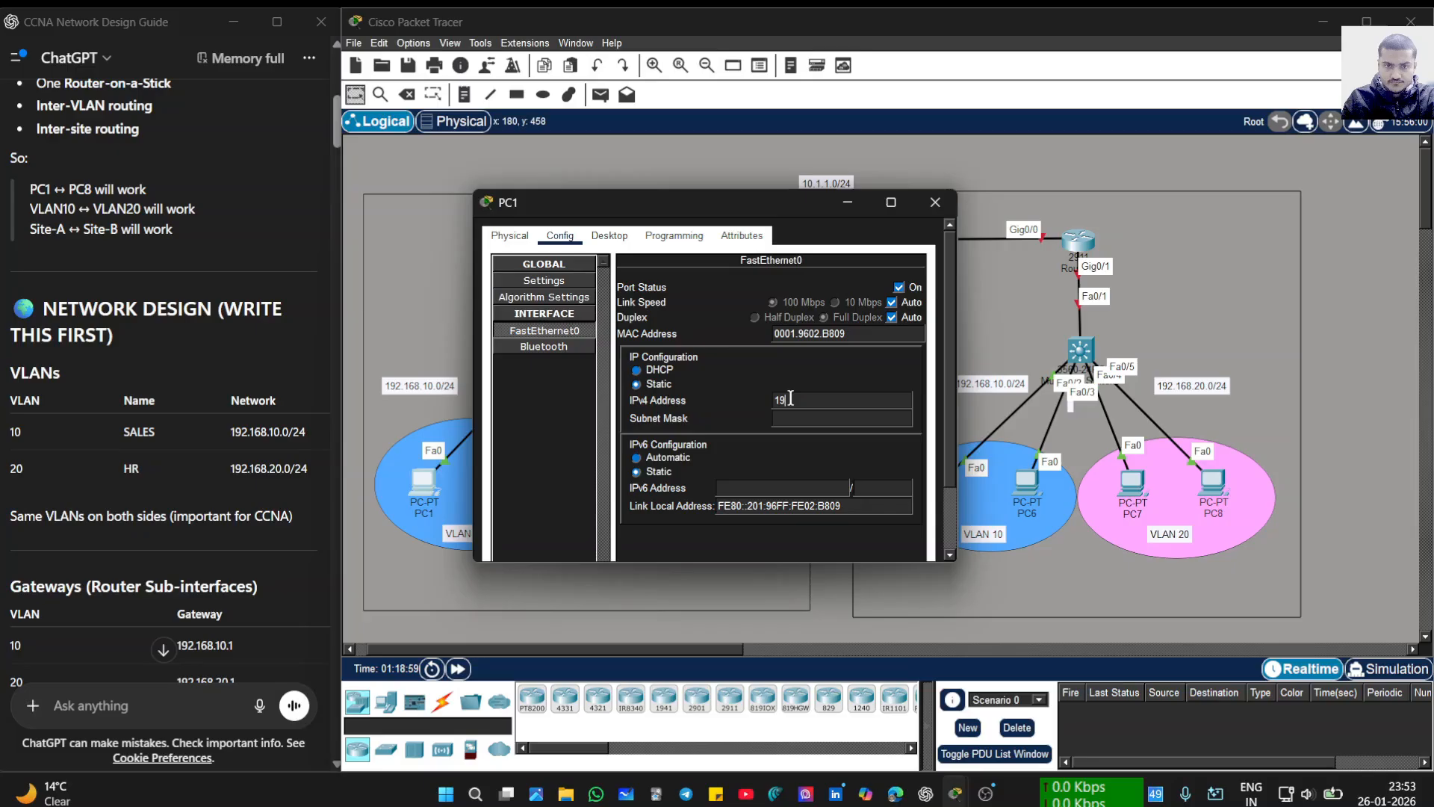
pyautogui.write('2.168')
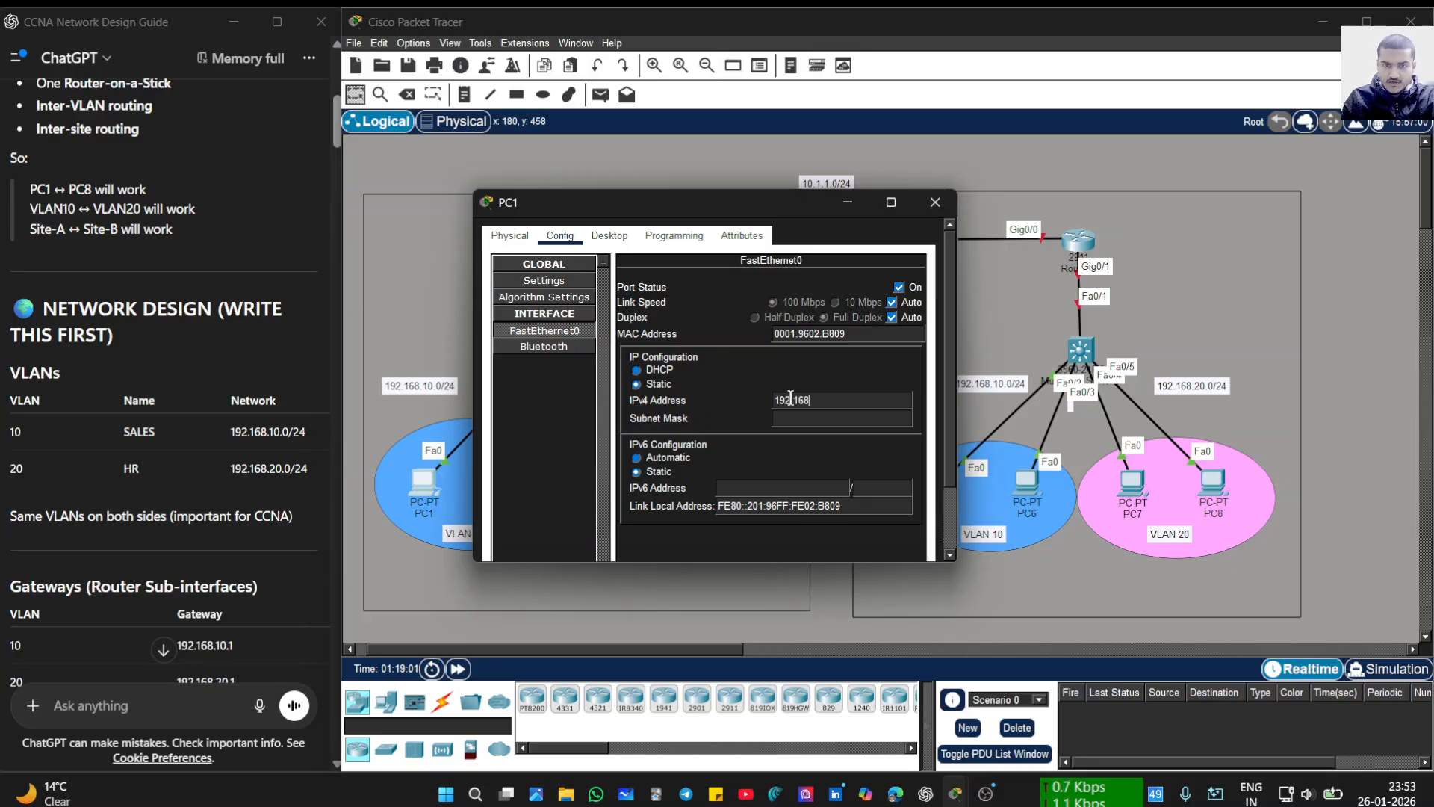
pyautogui.write('.')
pyautogui.write('10.10')
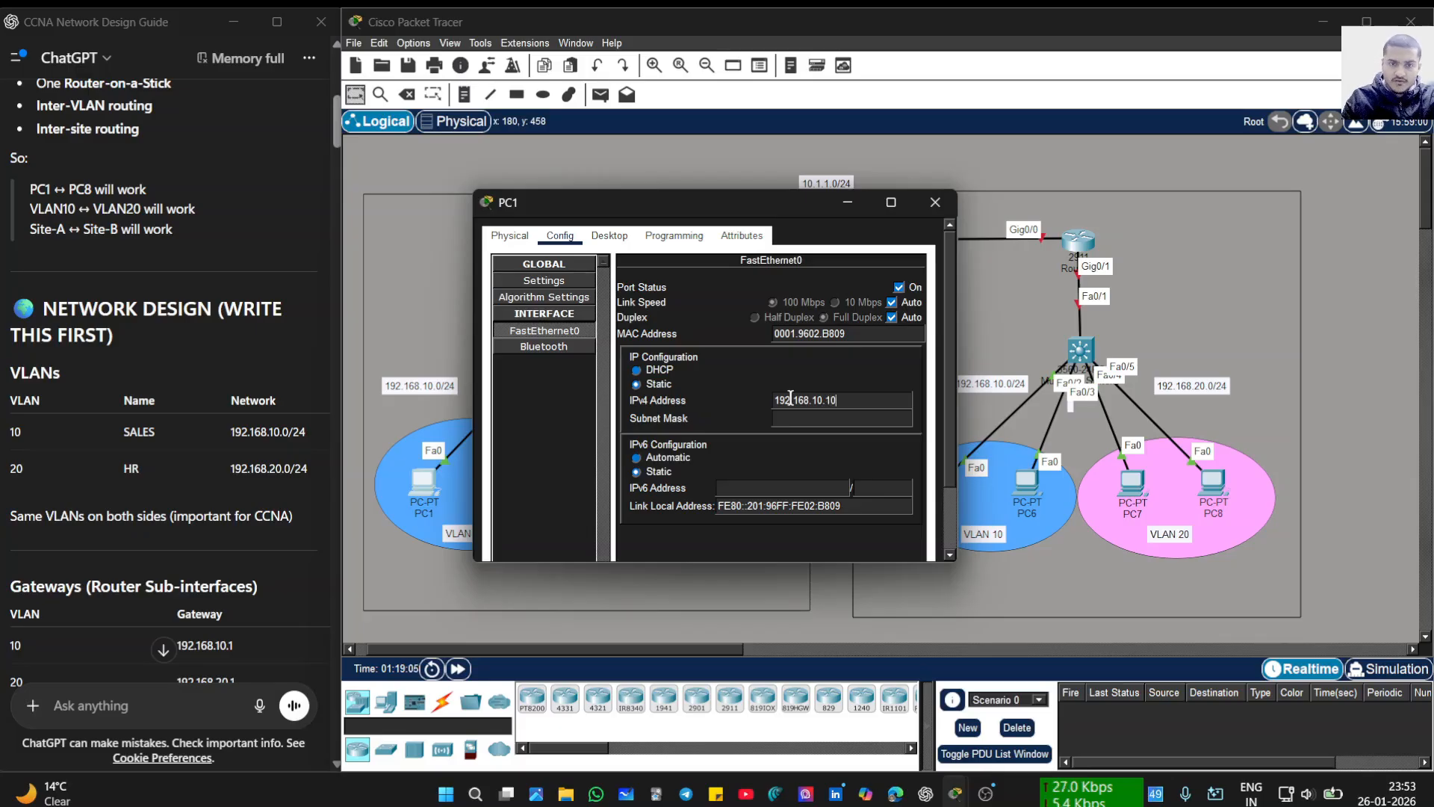
pyautogui.click(777, 418)
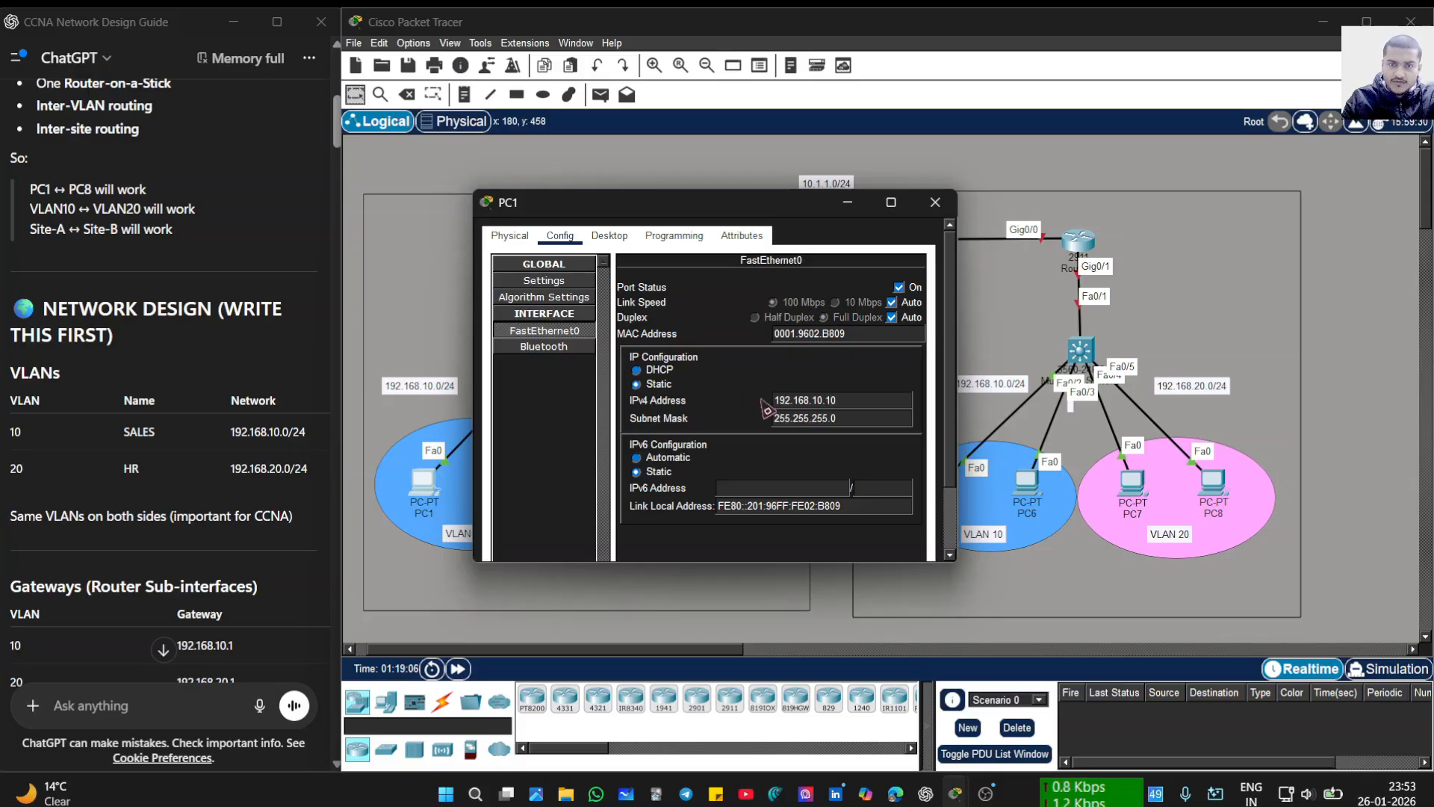
pyautogui.click(847, 202)
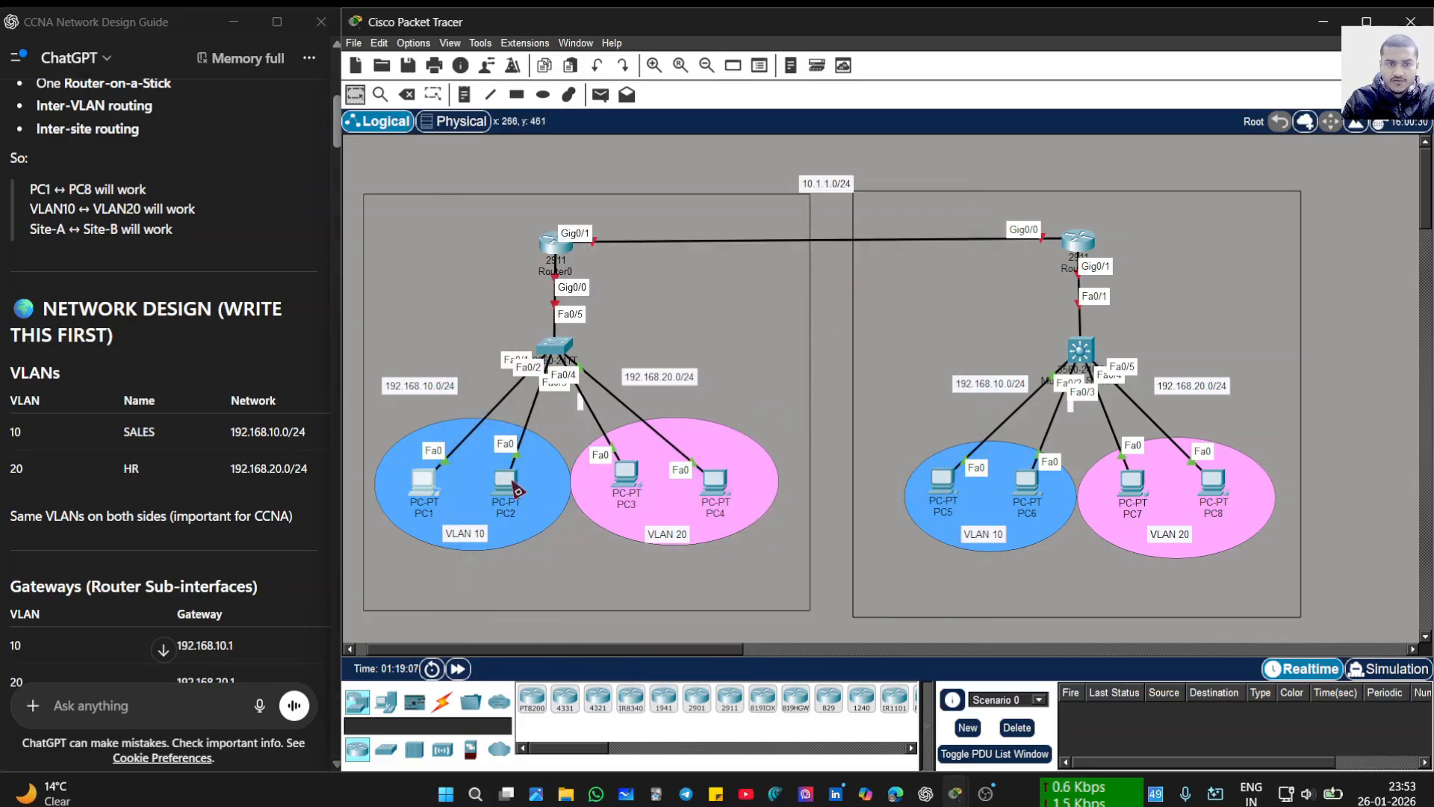
# - Enter 192.168.10 as PC2's default gateway and dismiss the invalid-gateway error
pyautogui.click(506, 481)
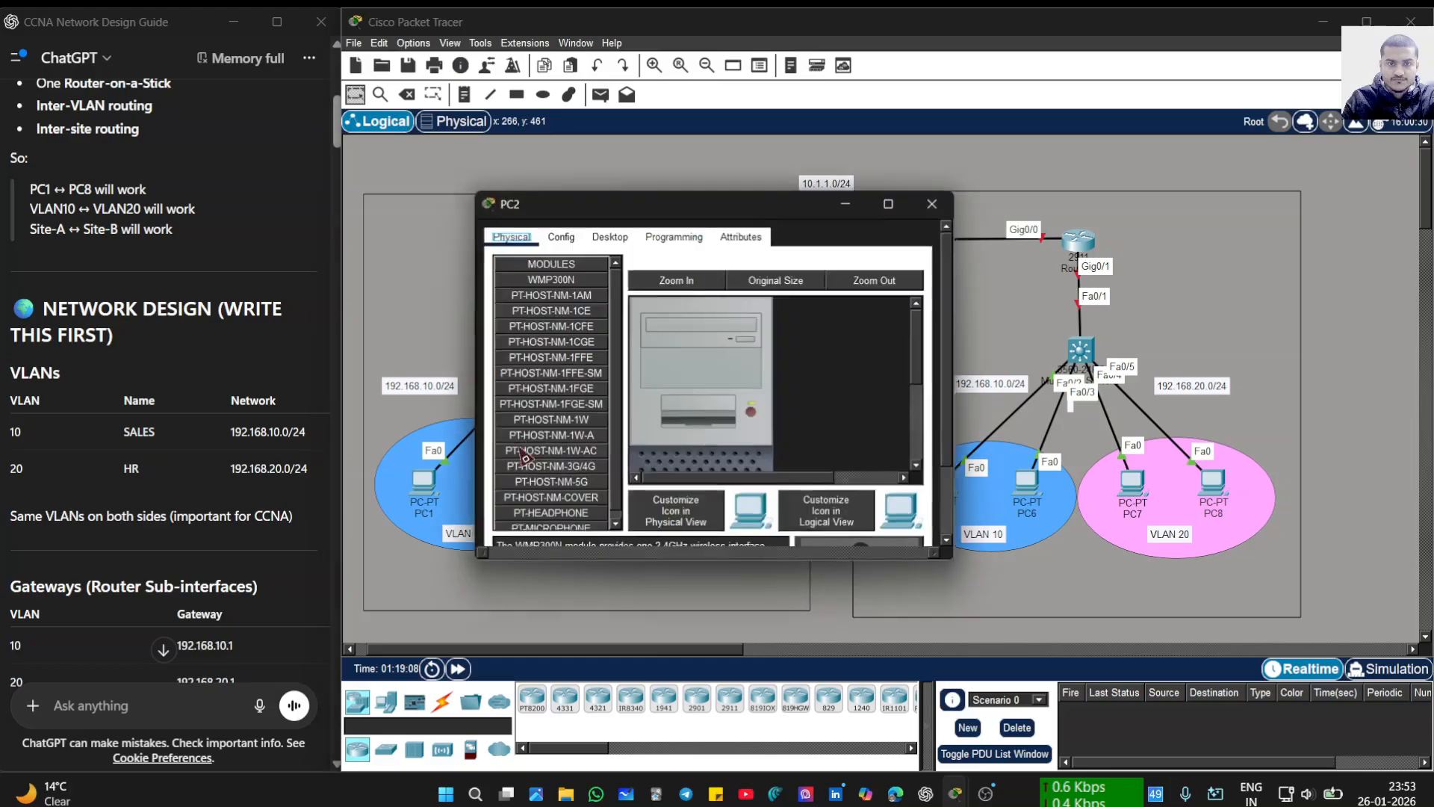
pyautogui.click(559, 236)
pyautogui.click(746, 407)
pyautogui.write('1')
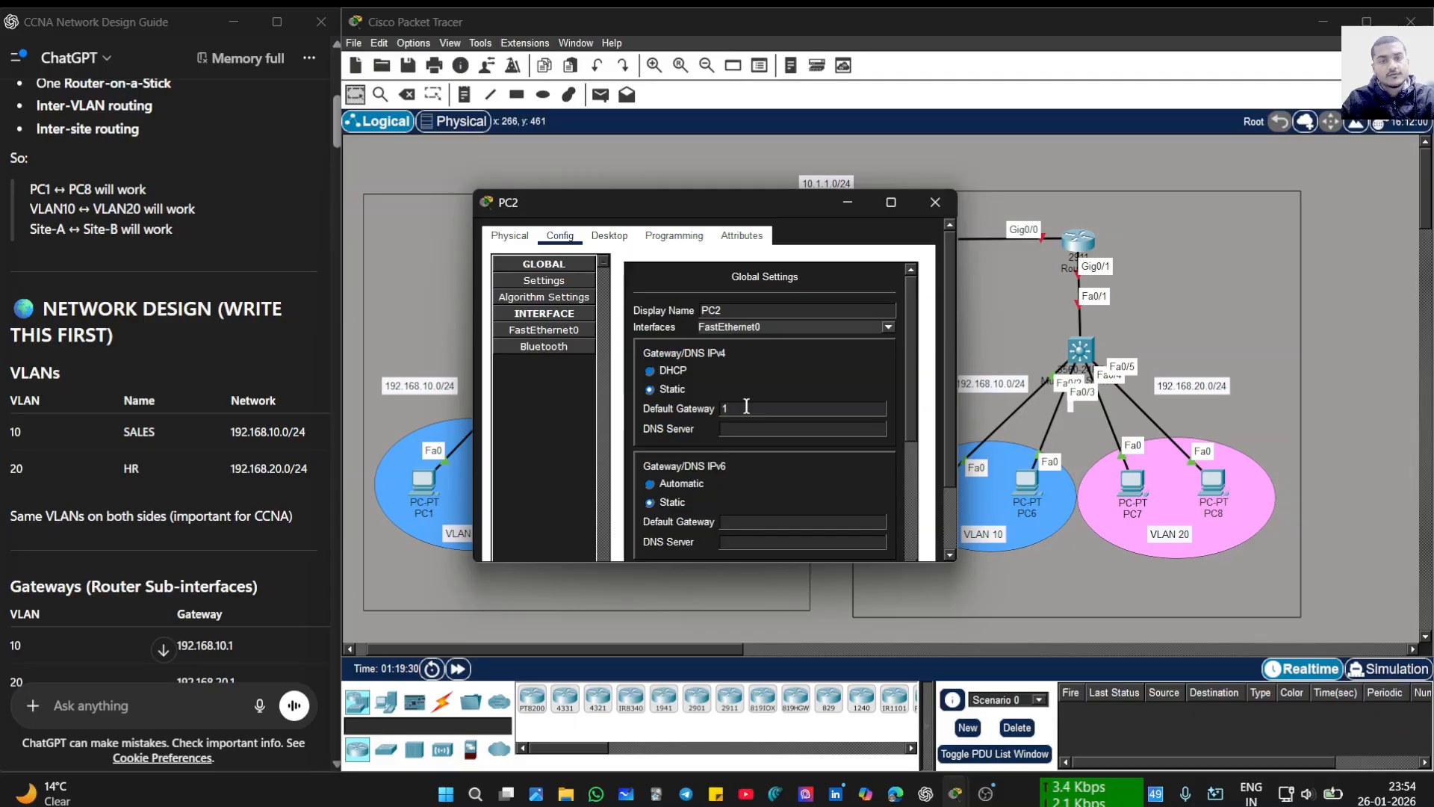
pyautogui.write('9')
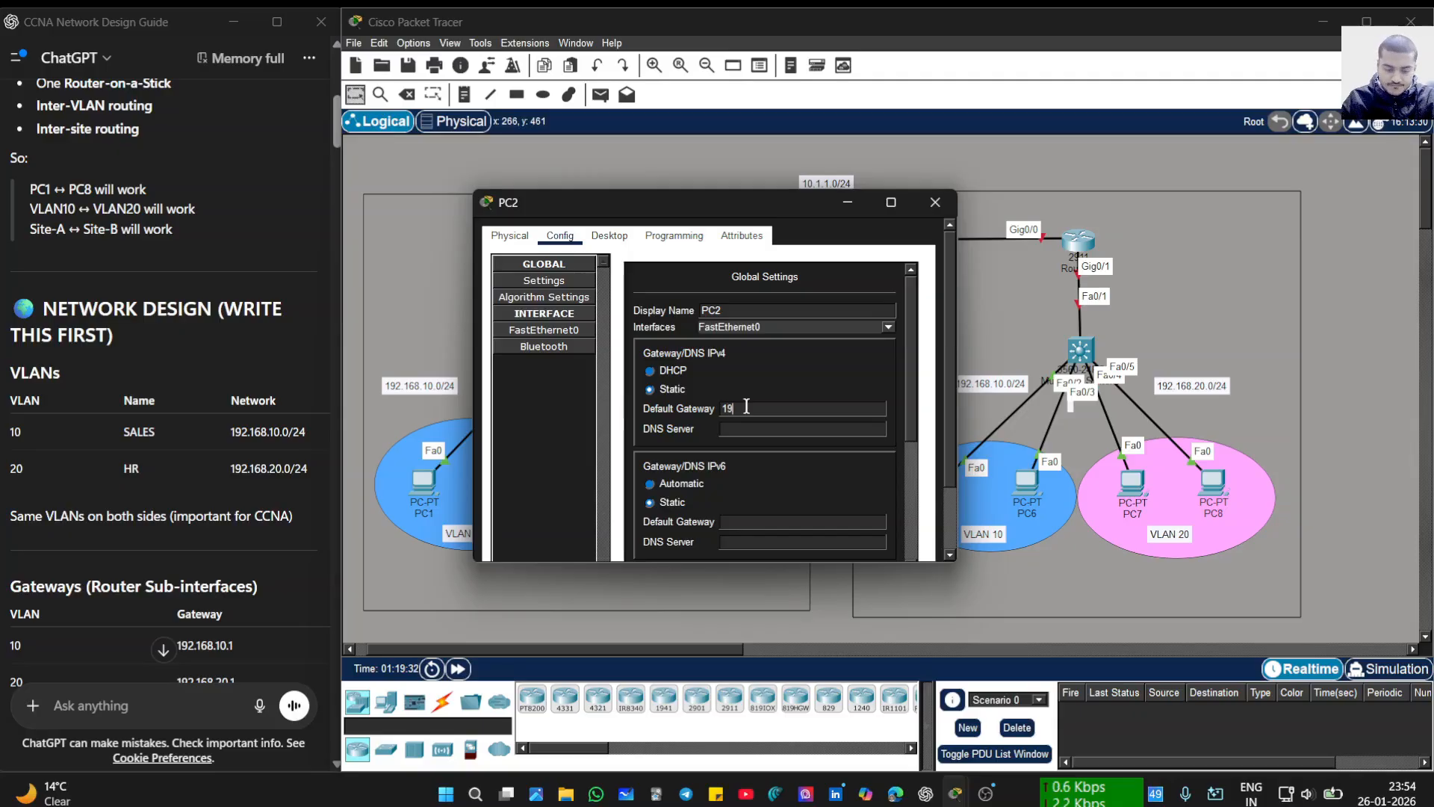
pyautogui.write('2.')
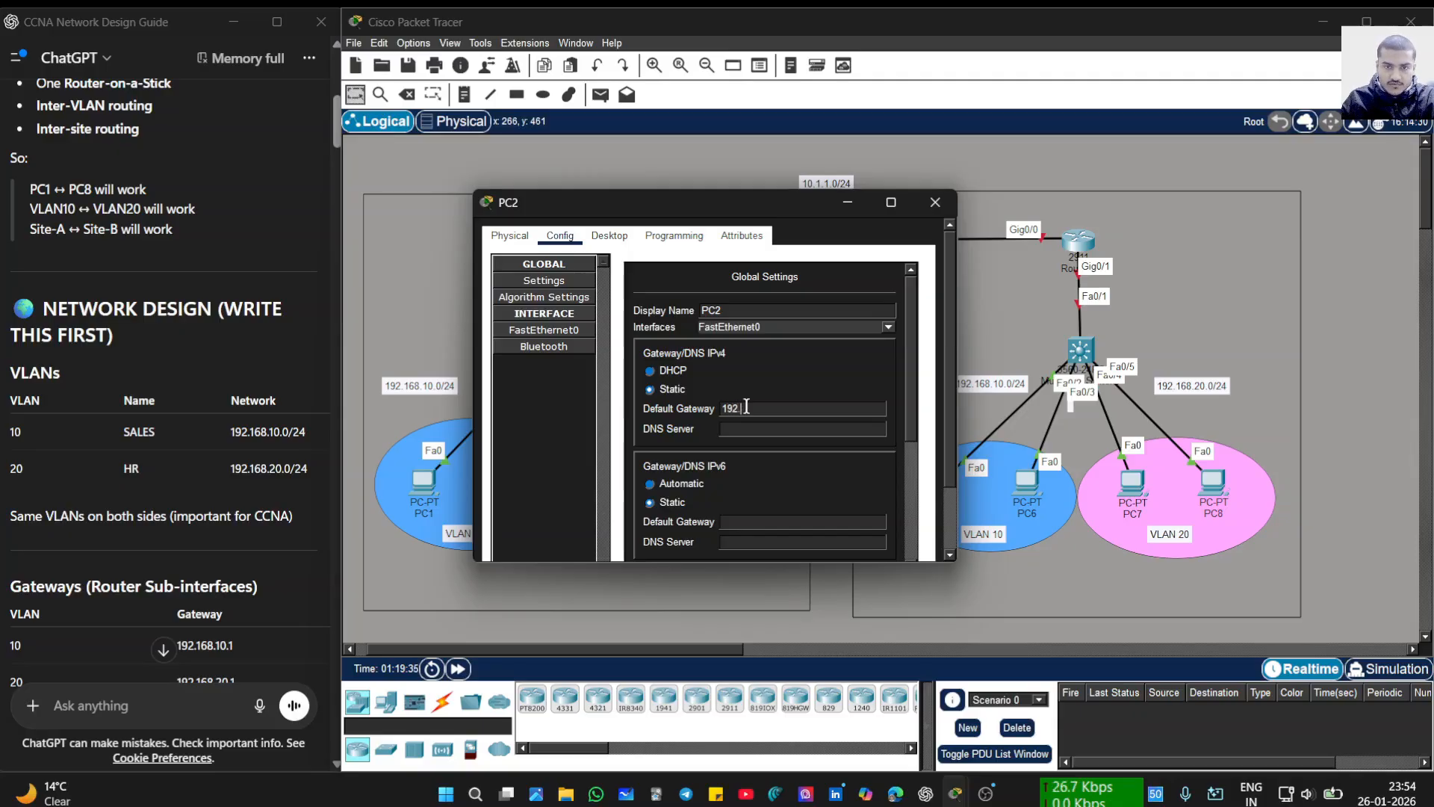
pyautogui.write('168.1')
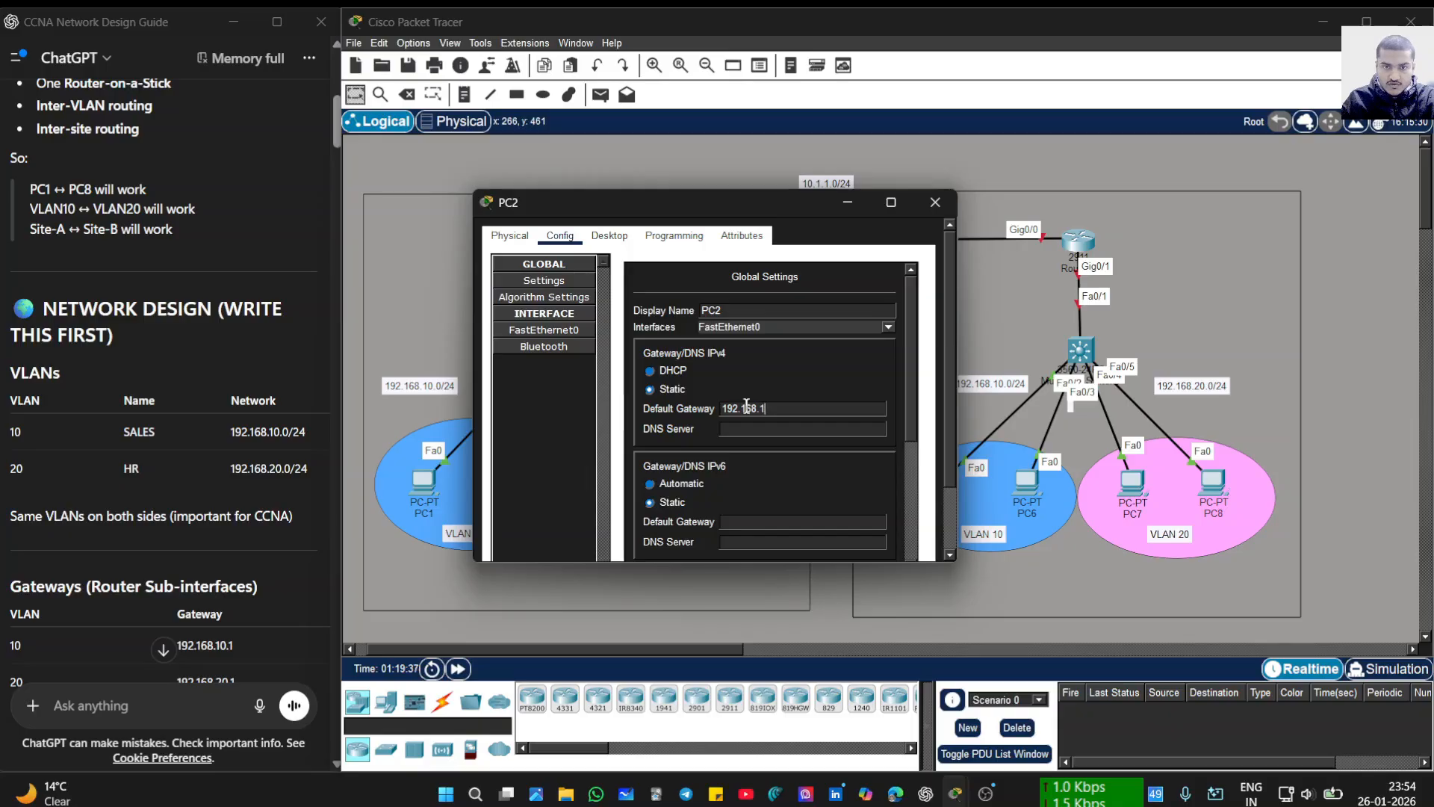
pyautogui.write('0')
pyautogui.press('Return')
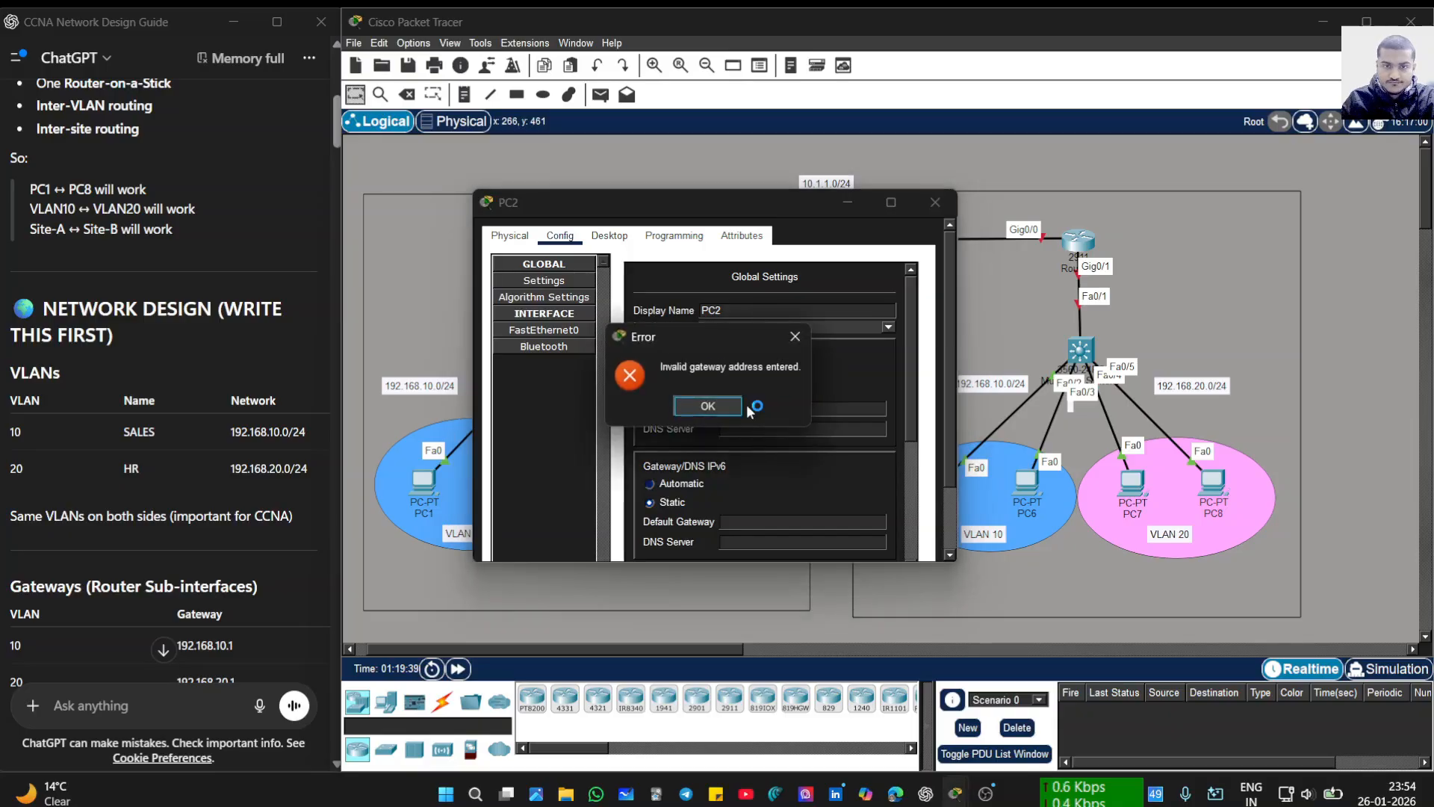
pyautogui.click(795, 336)
# - Retype PC2's default gateway after clearing the repeated error and a stray loading window
pyautogui.write('19')
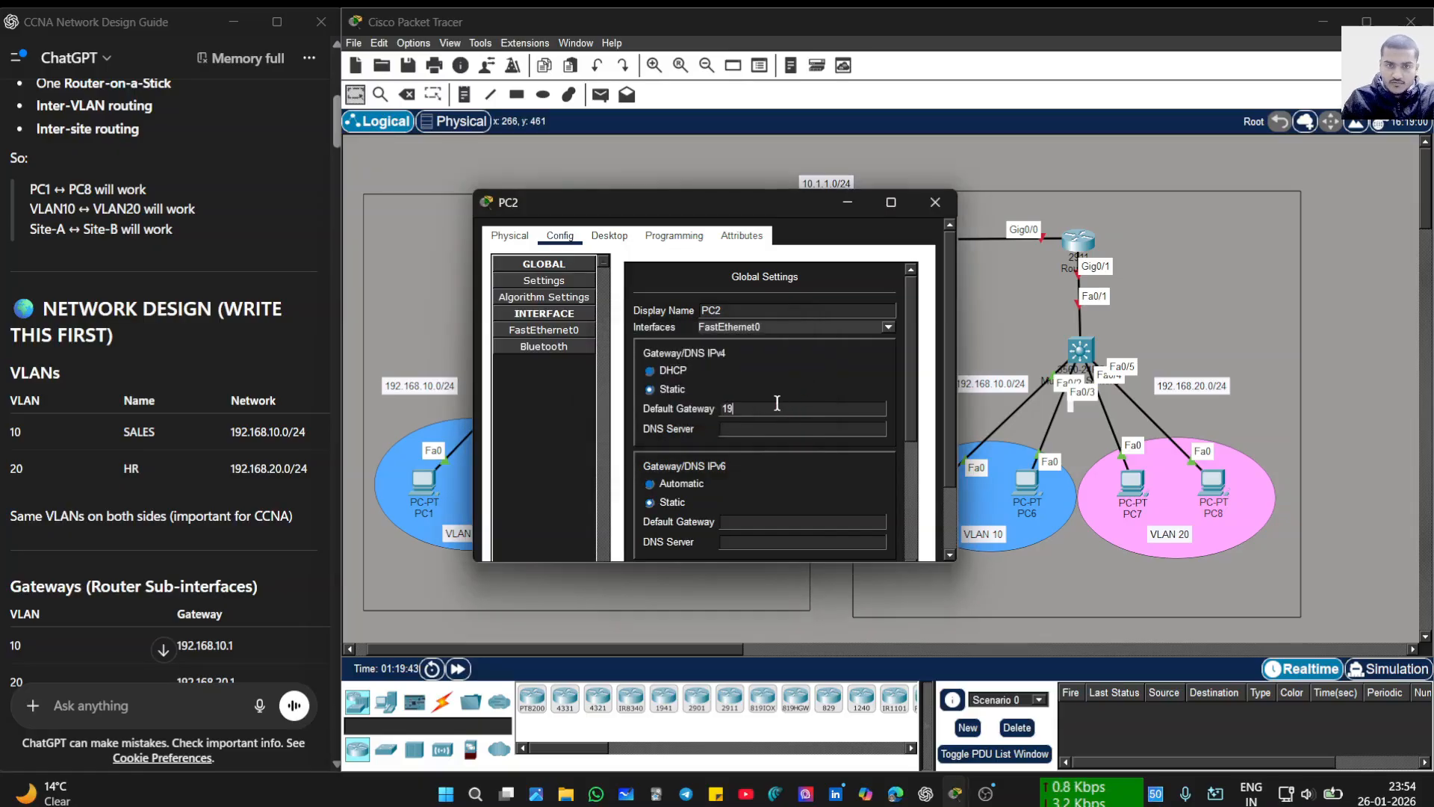
pyautogui.write('2')
pyautogui.press('BackSpace')
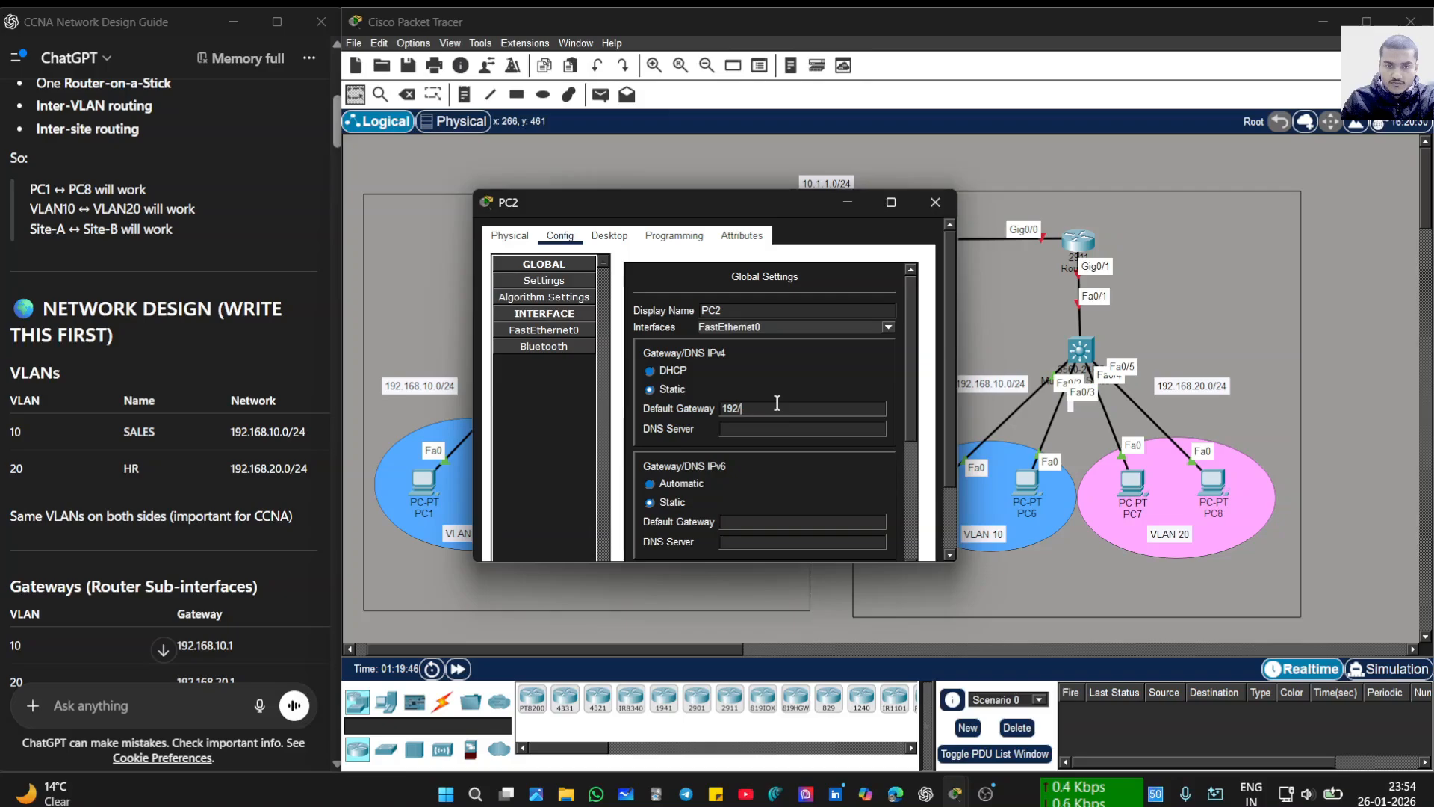
pyautogui.press('BackSpace')
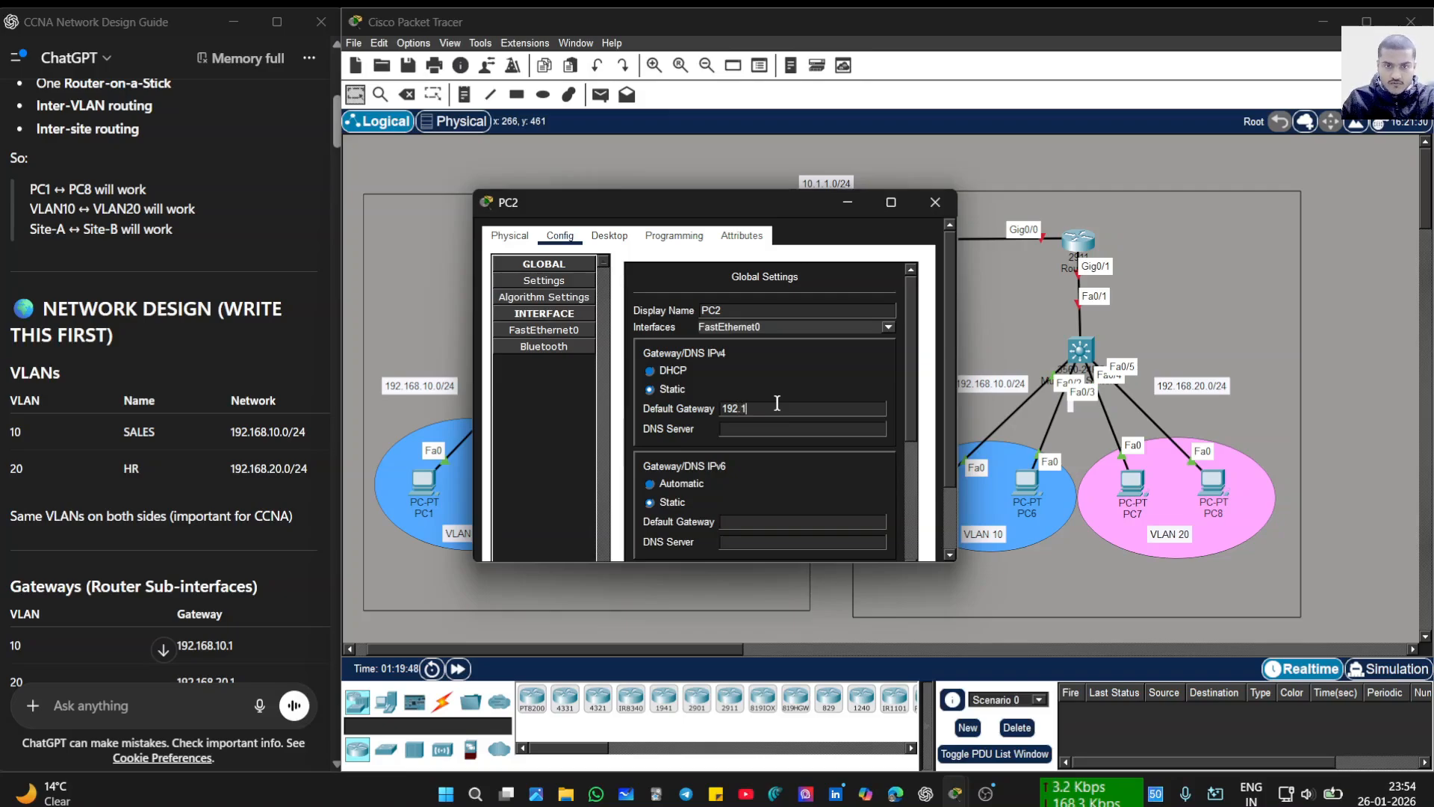
pyautogui.write('.168.')
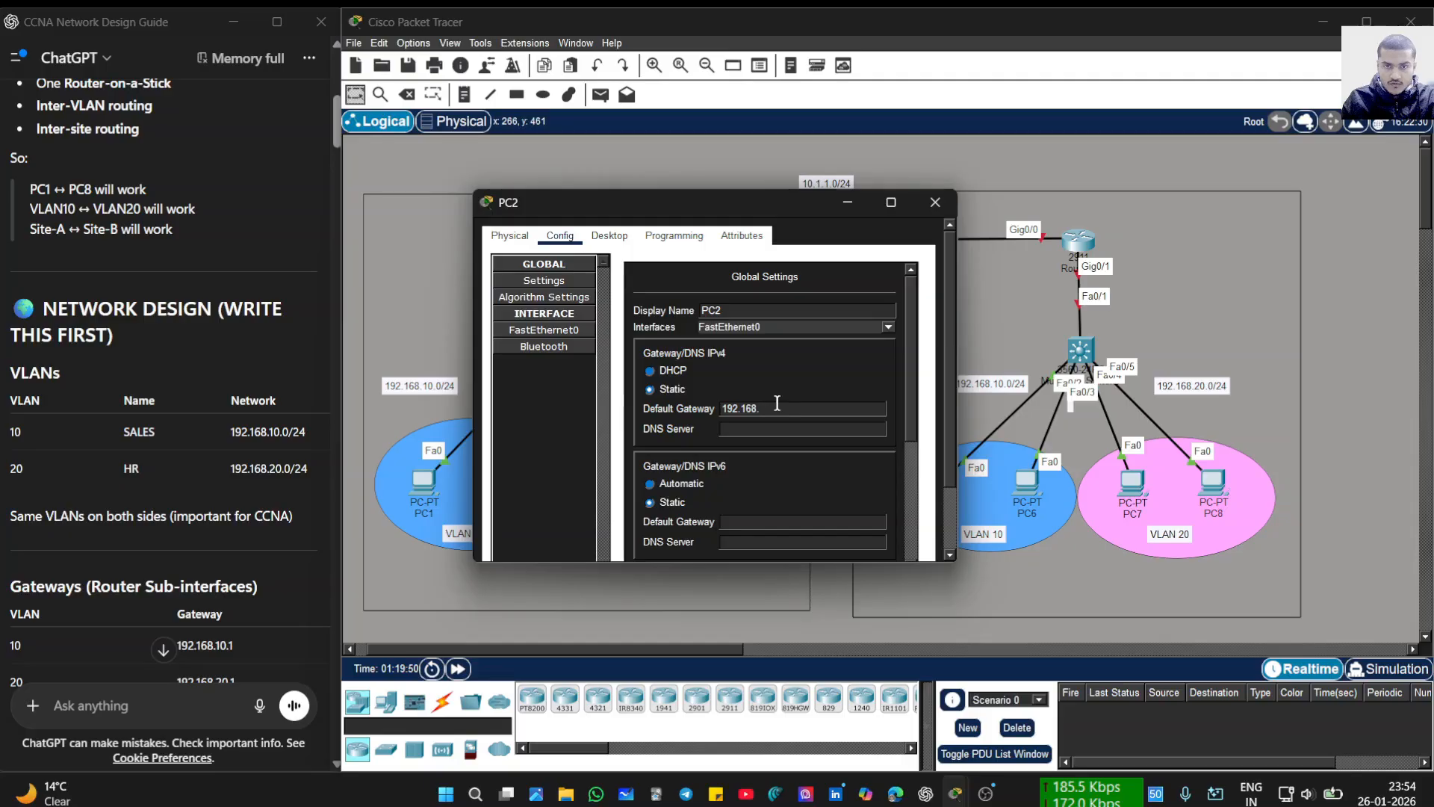
pyautogui.write('1')
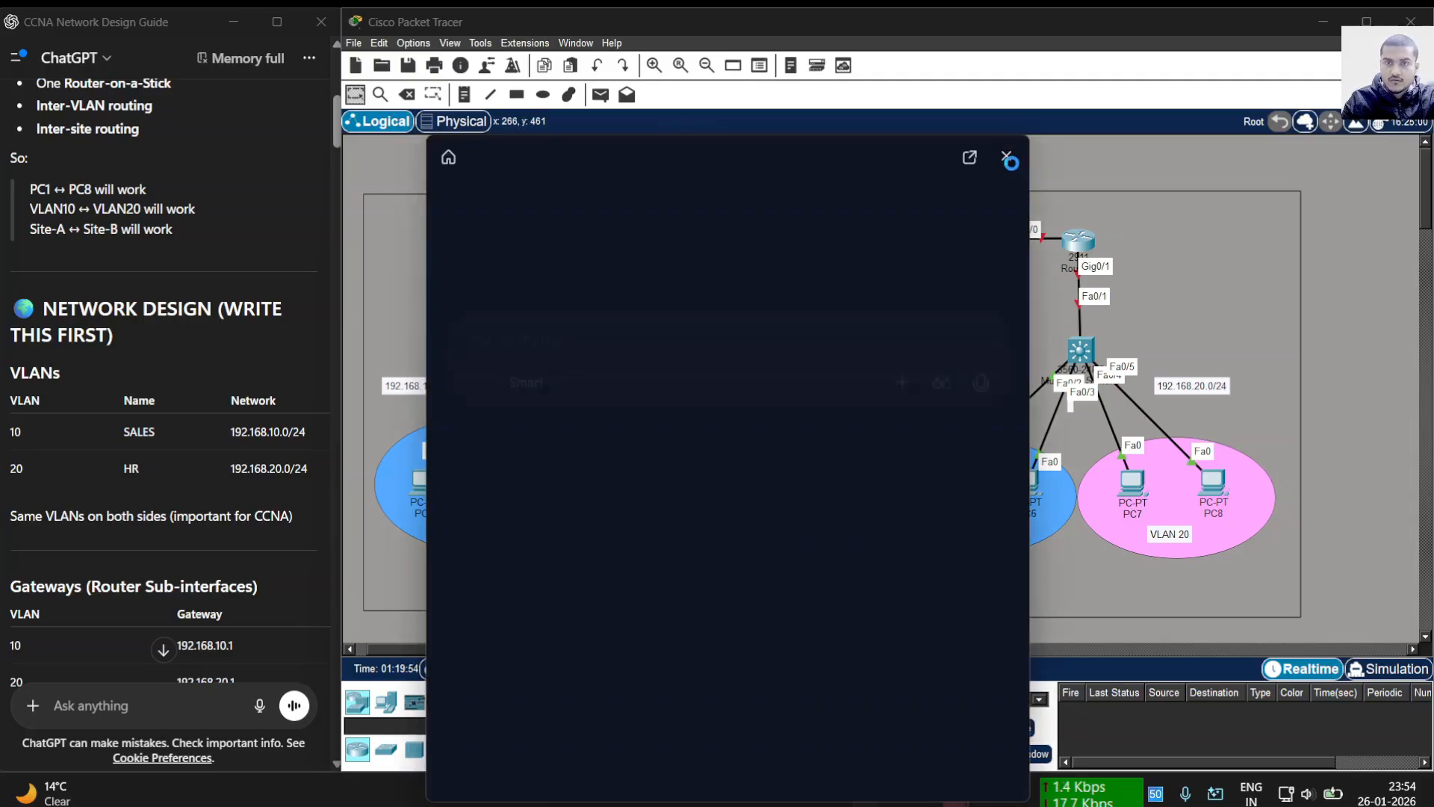
pyautogui.click(1006, 156)
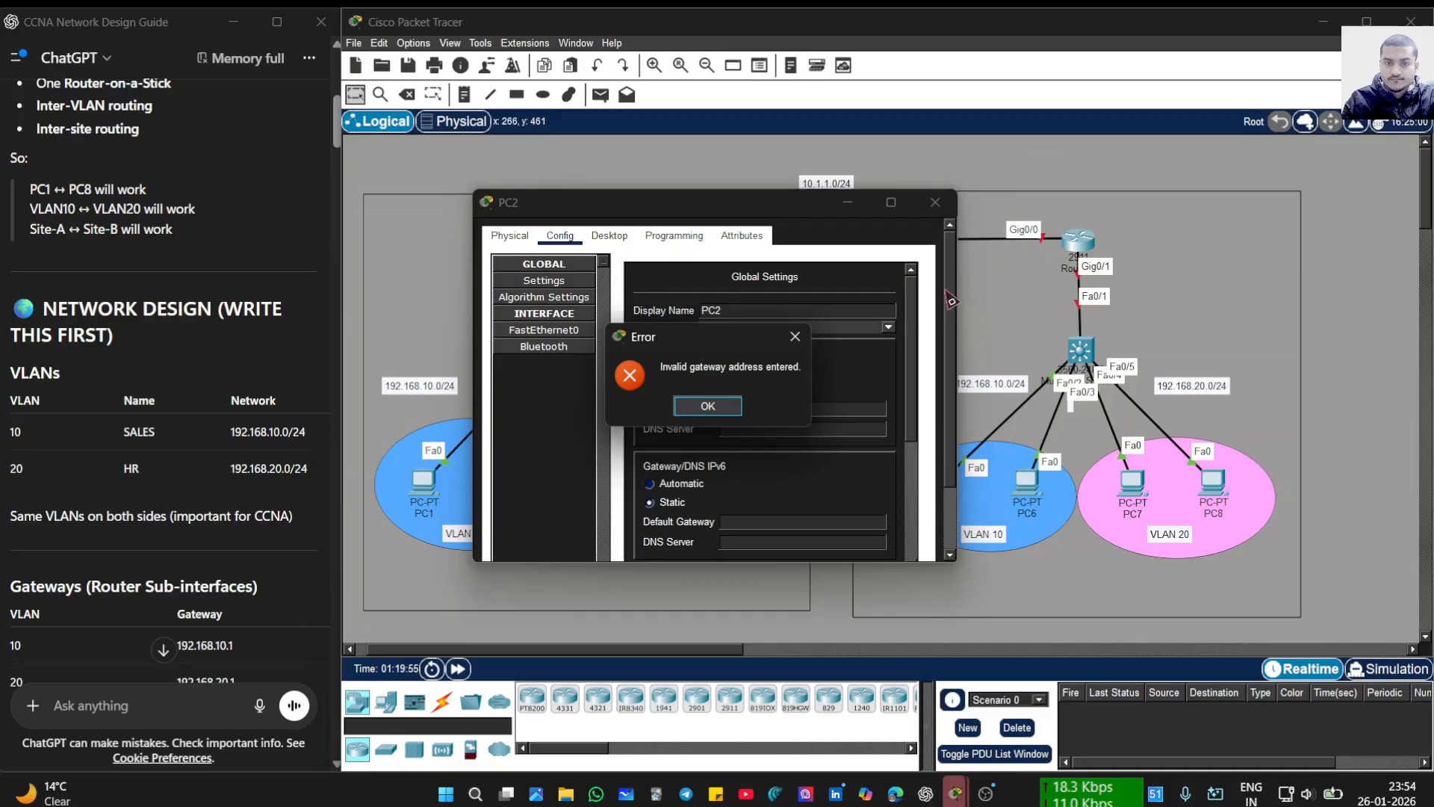
pyautogui.click(795, 336)
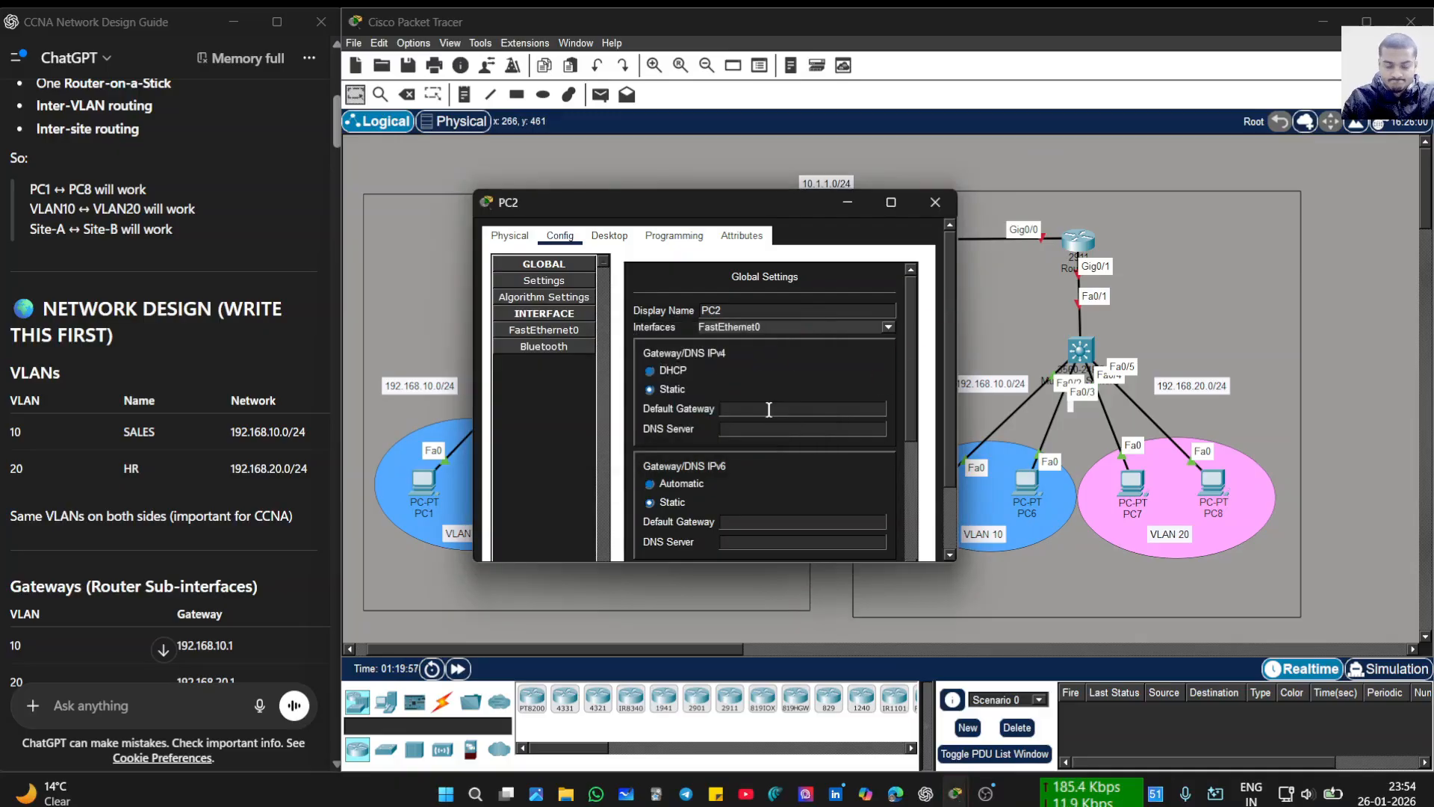
pyautogui.click(768, 409)
pyautogui.write('182')
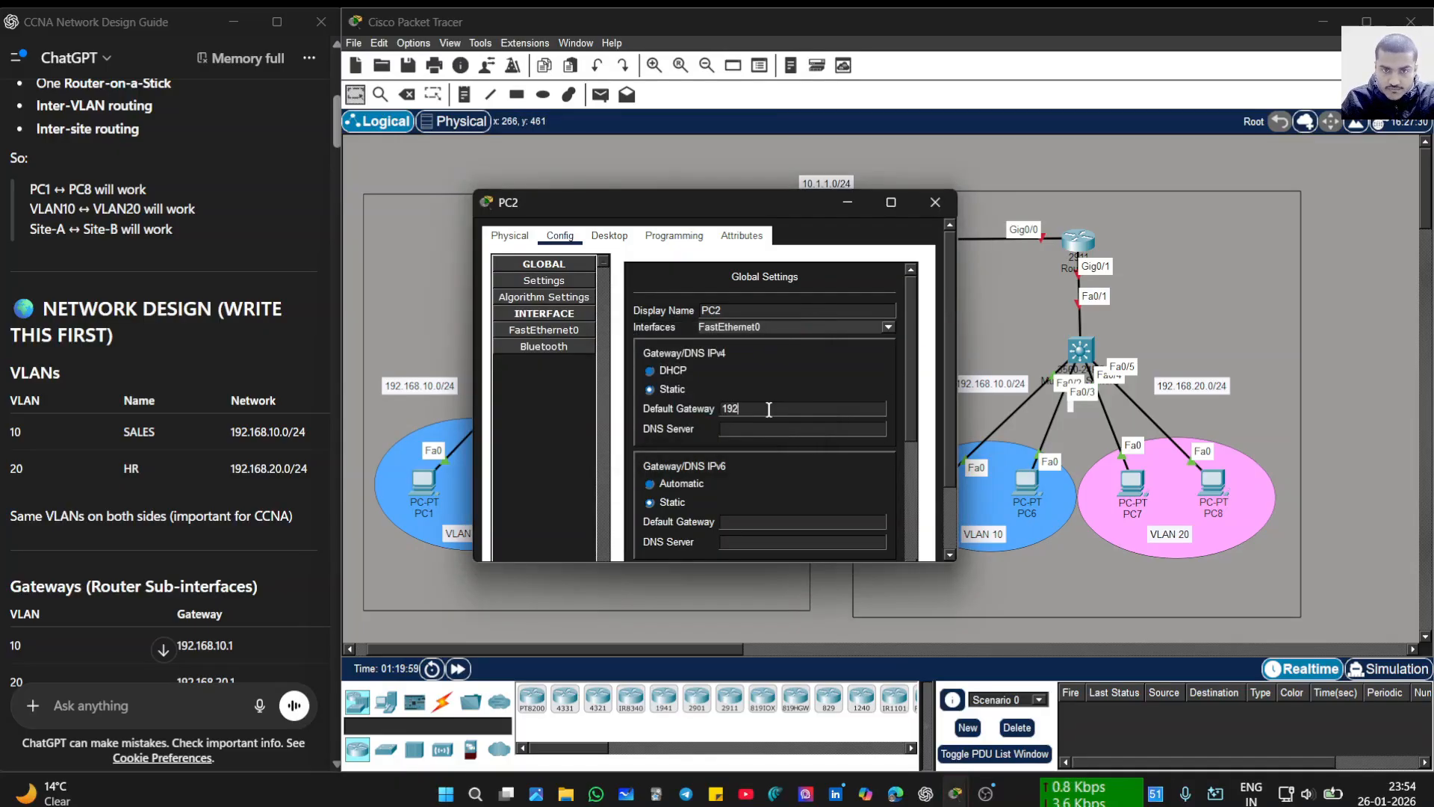
pyautogui.write('.168')
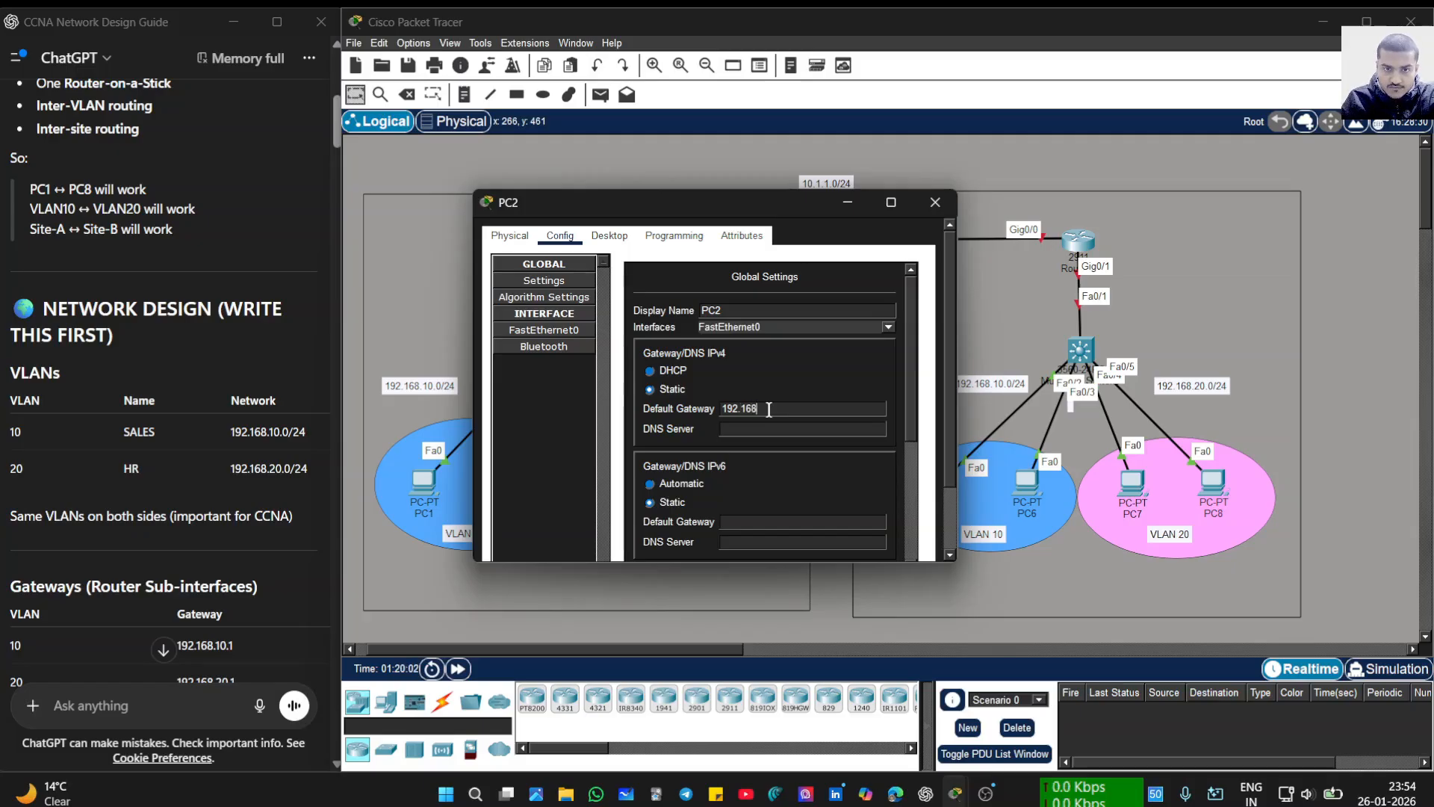
pyautogui.write('.10.1')
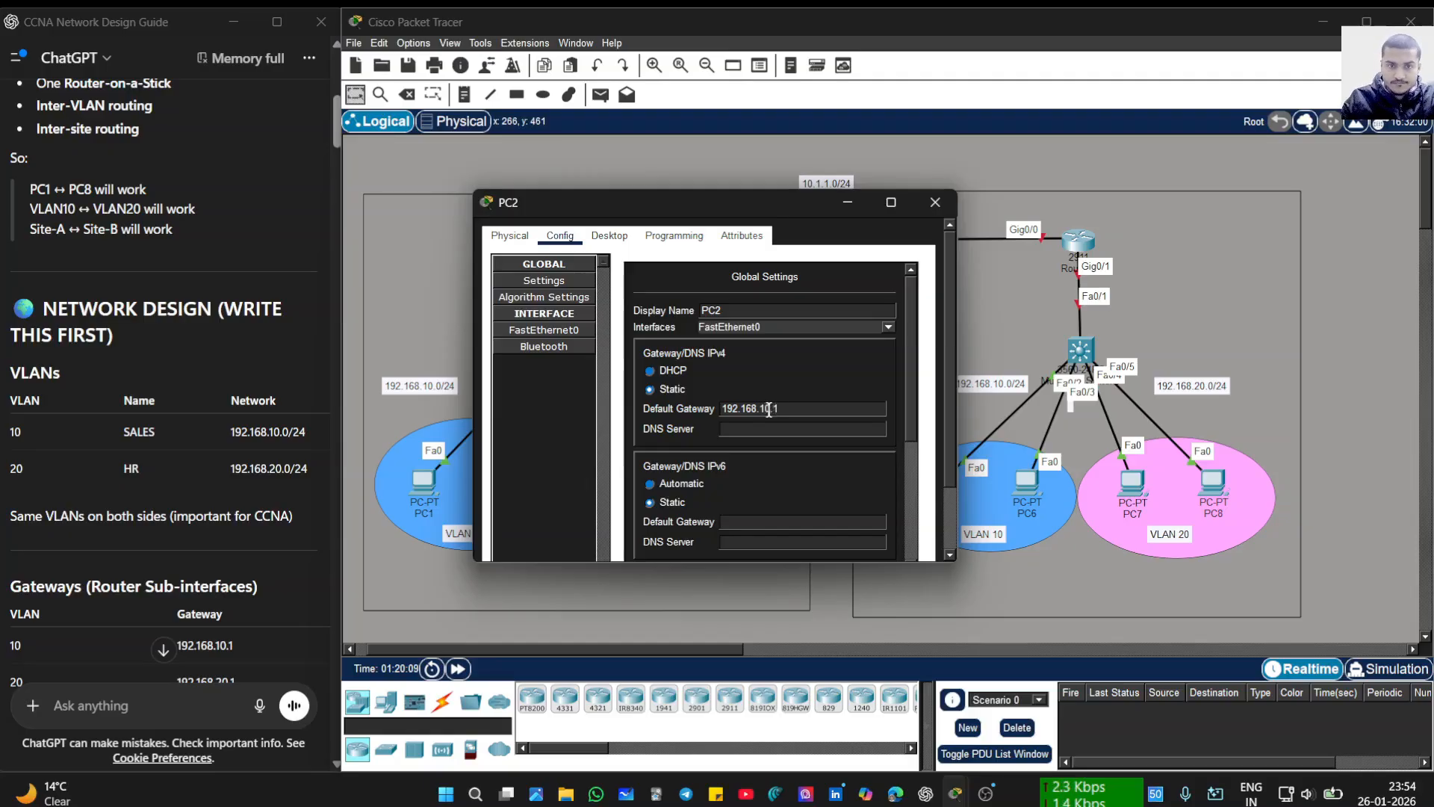
# - Give PC2's FastEthernet0 the address 192.168.10.11 with mask 255.255.255.0 and close the window
pyautogui.click(559, 333)
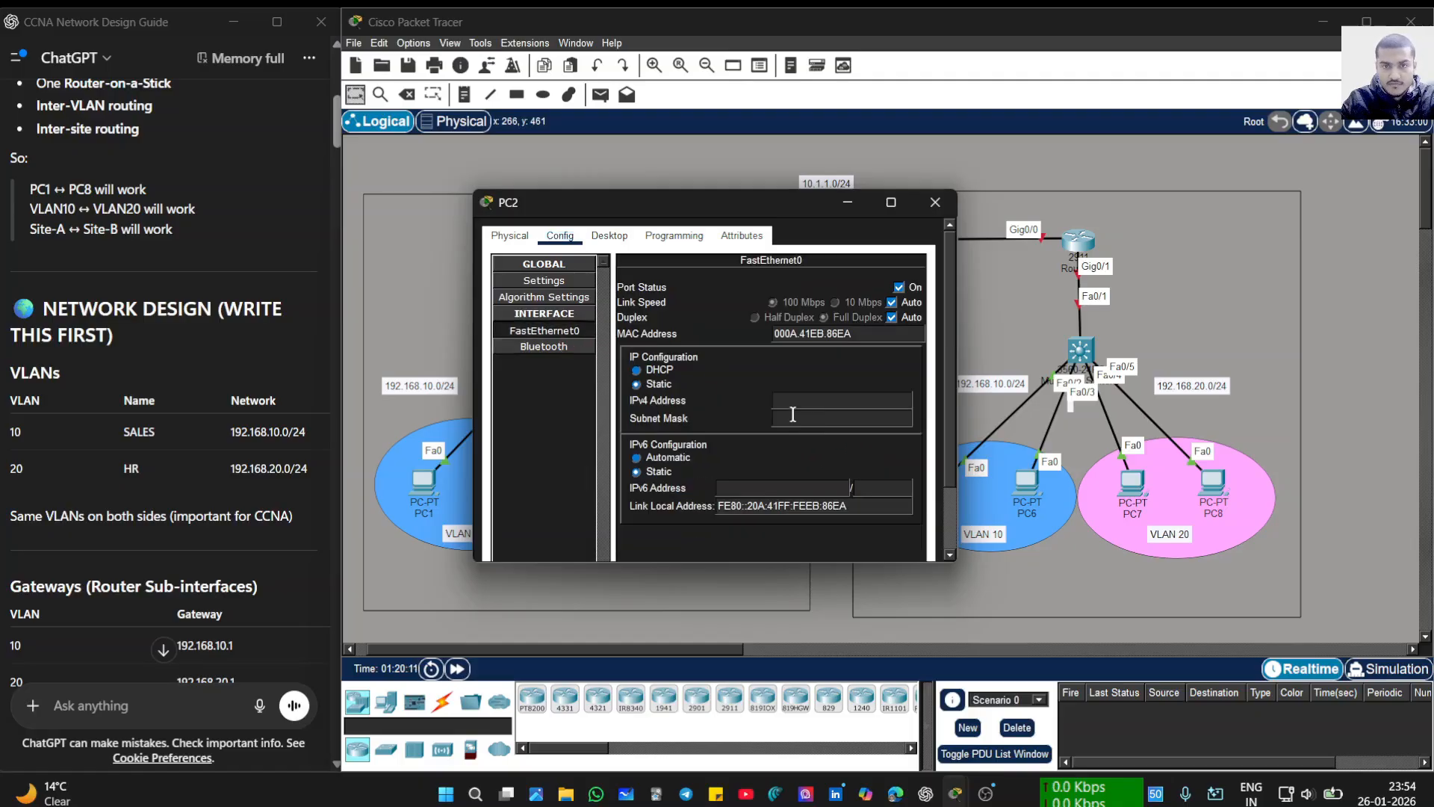
pyautogui.click(797, 404)
pyautogui.write('192')
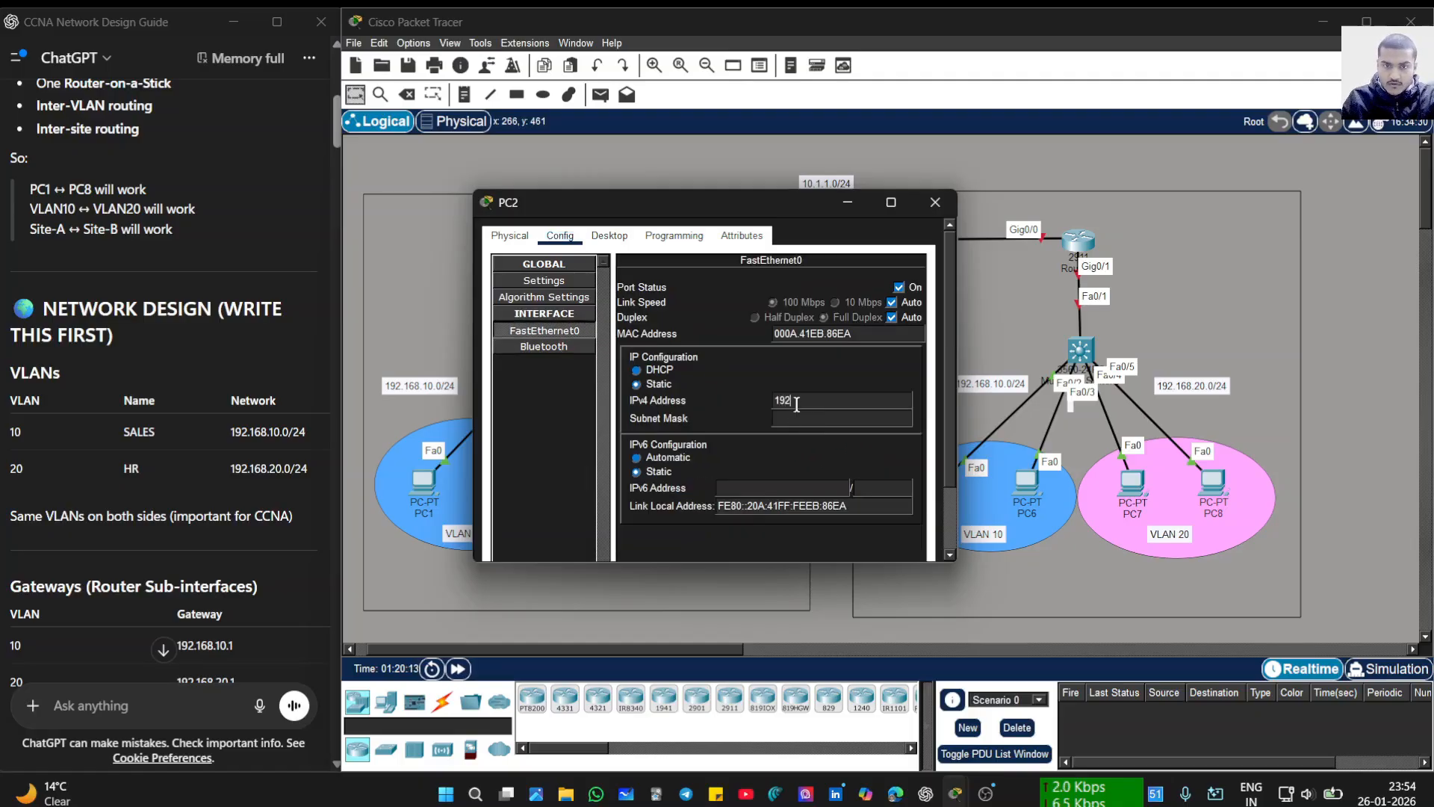
pyautogui.write('.')
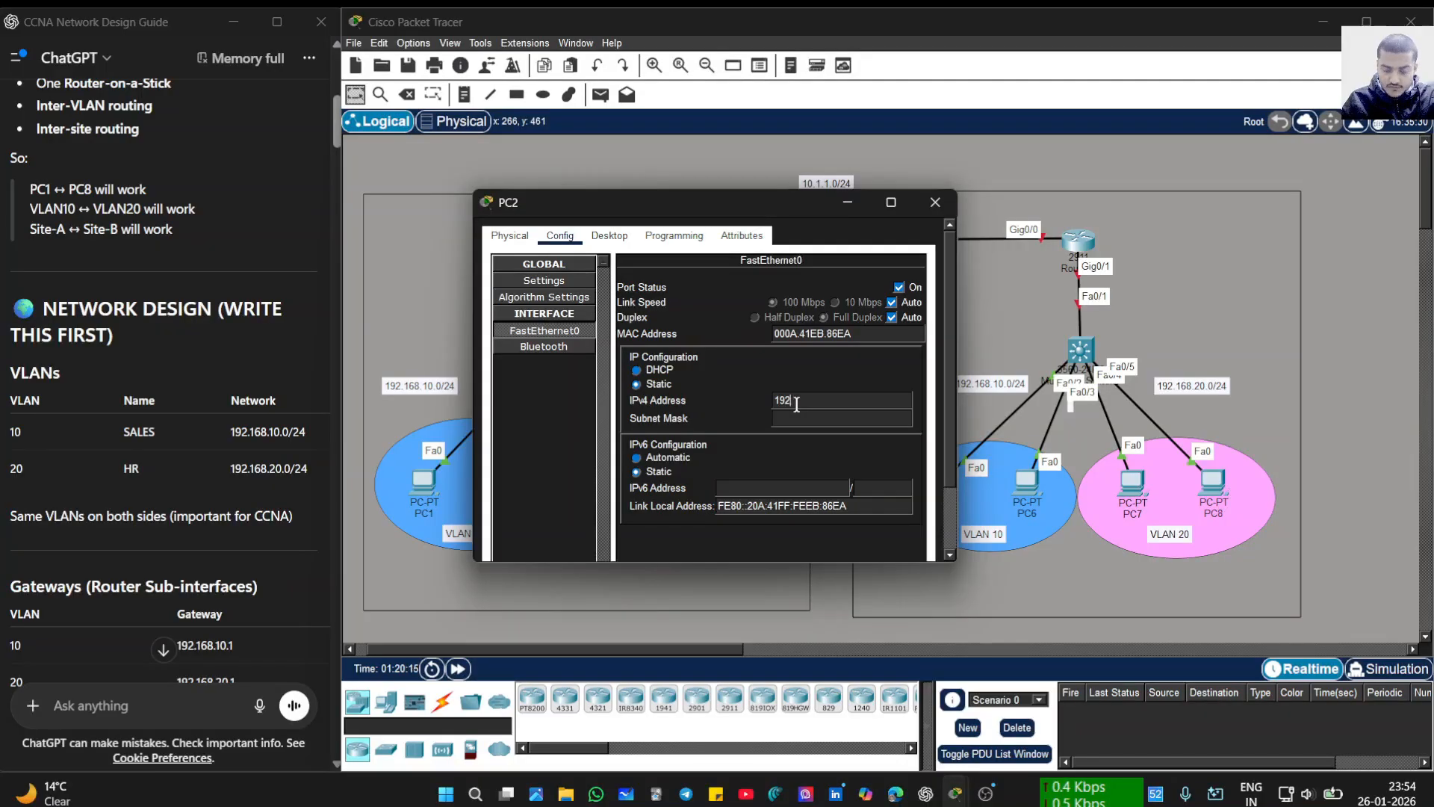
pyautogui.write('168.10.')
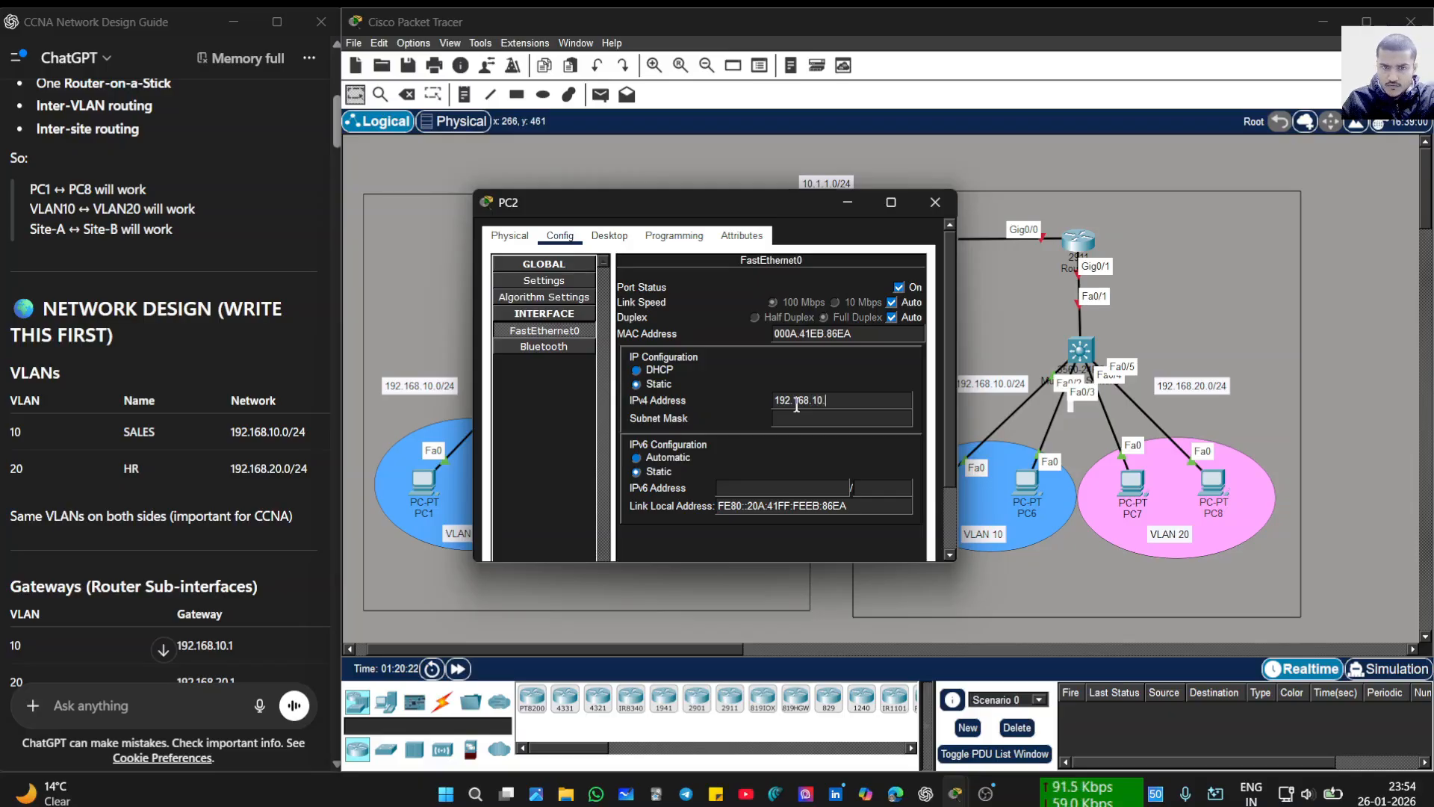
pyautogui.write('11')
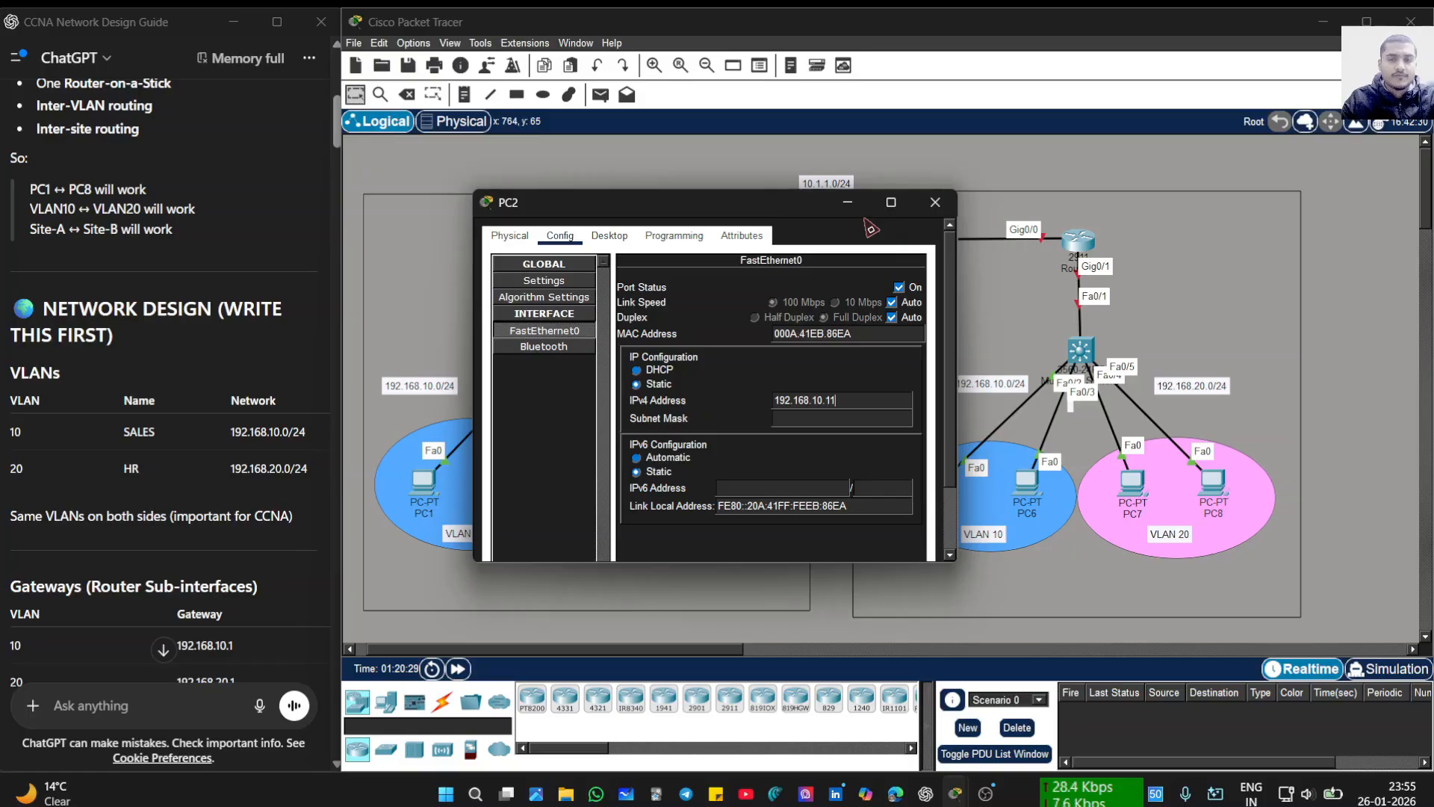
pyautogui.press('Tab')
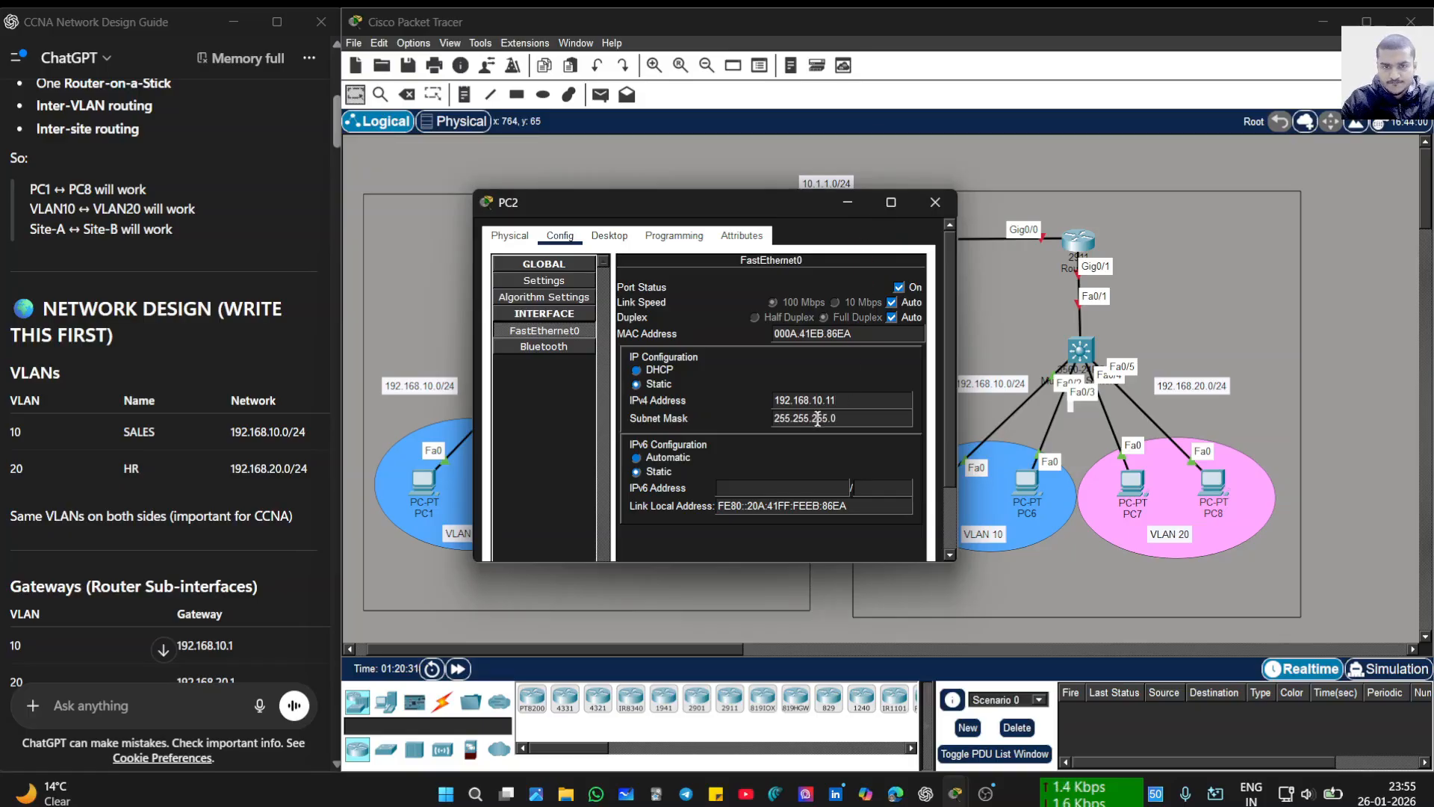
pyautogui.click(934, 203)
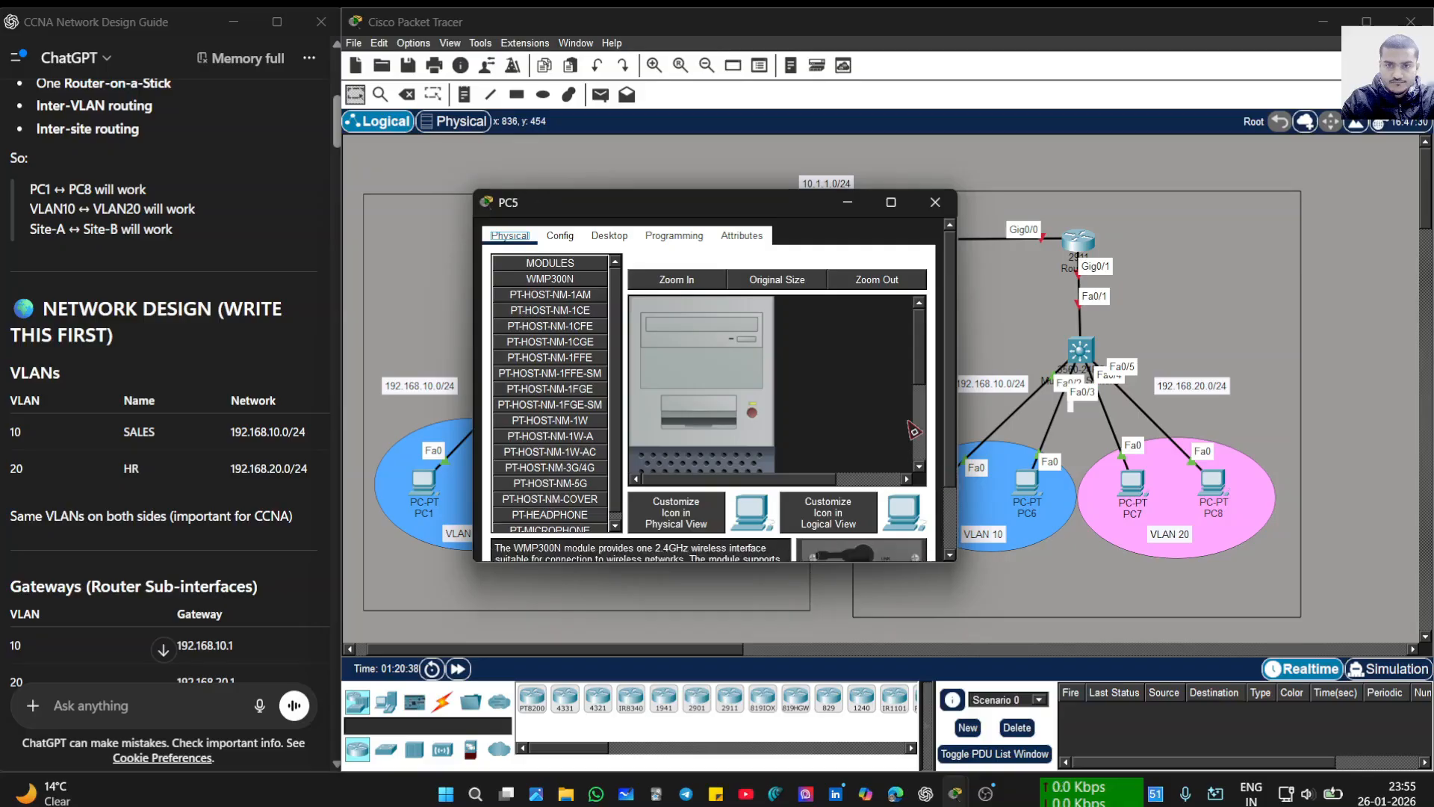
# - Set PC5's default gateway to 192.168.10.1
pyautogui.click(610, 236)
pyautogui.click(561, 236)
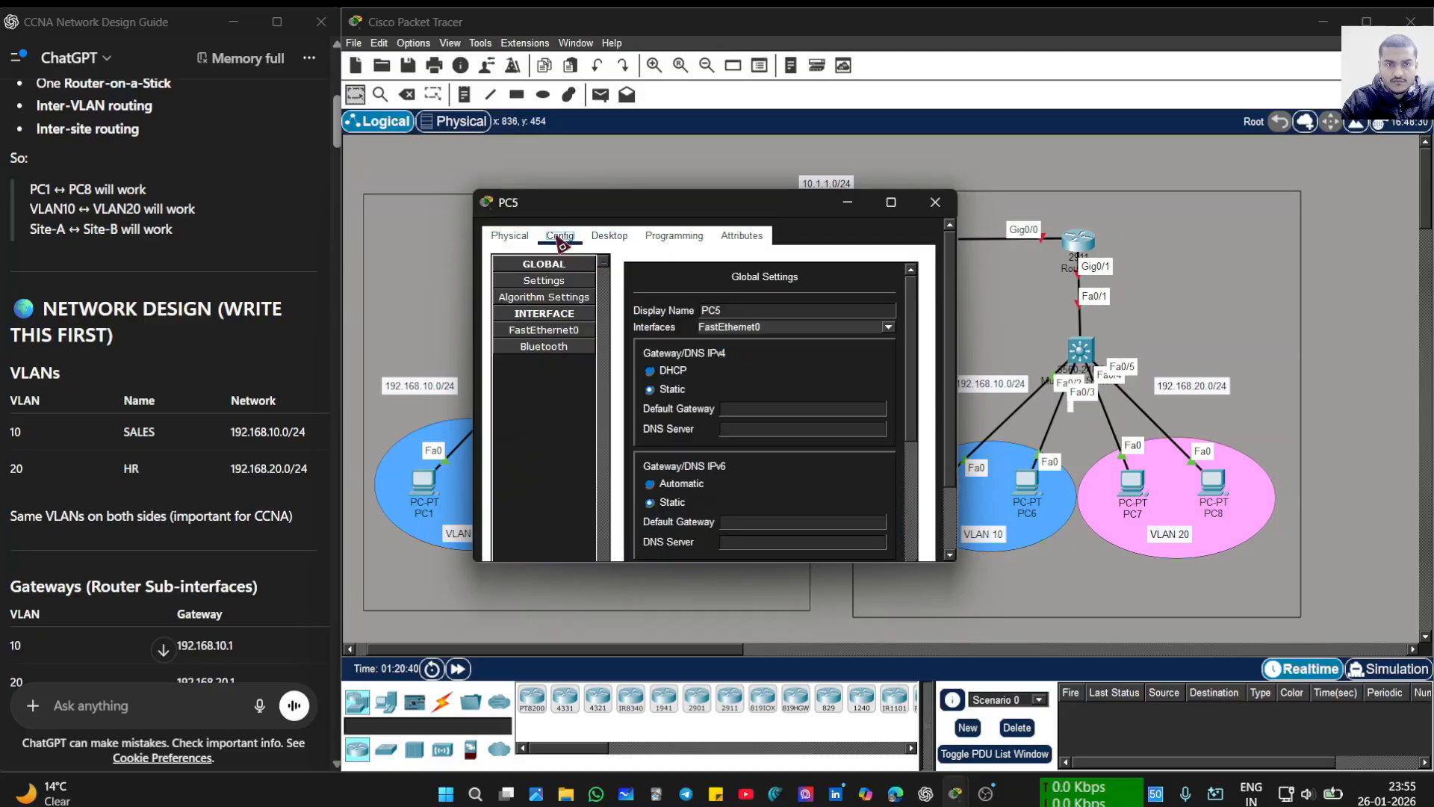
pyautogui.click(753, 409)
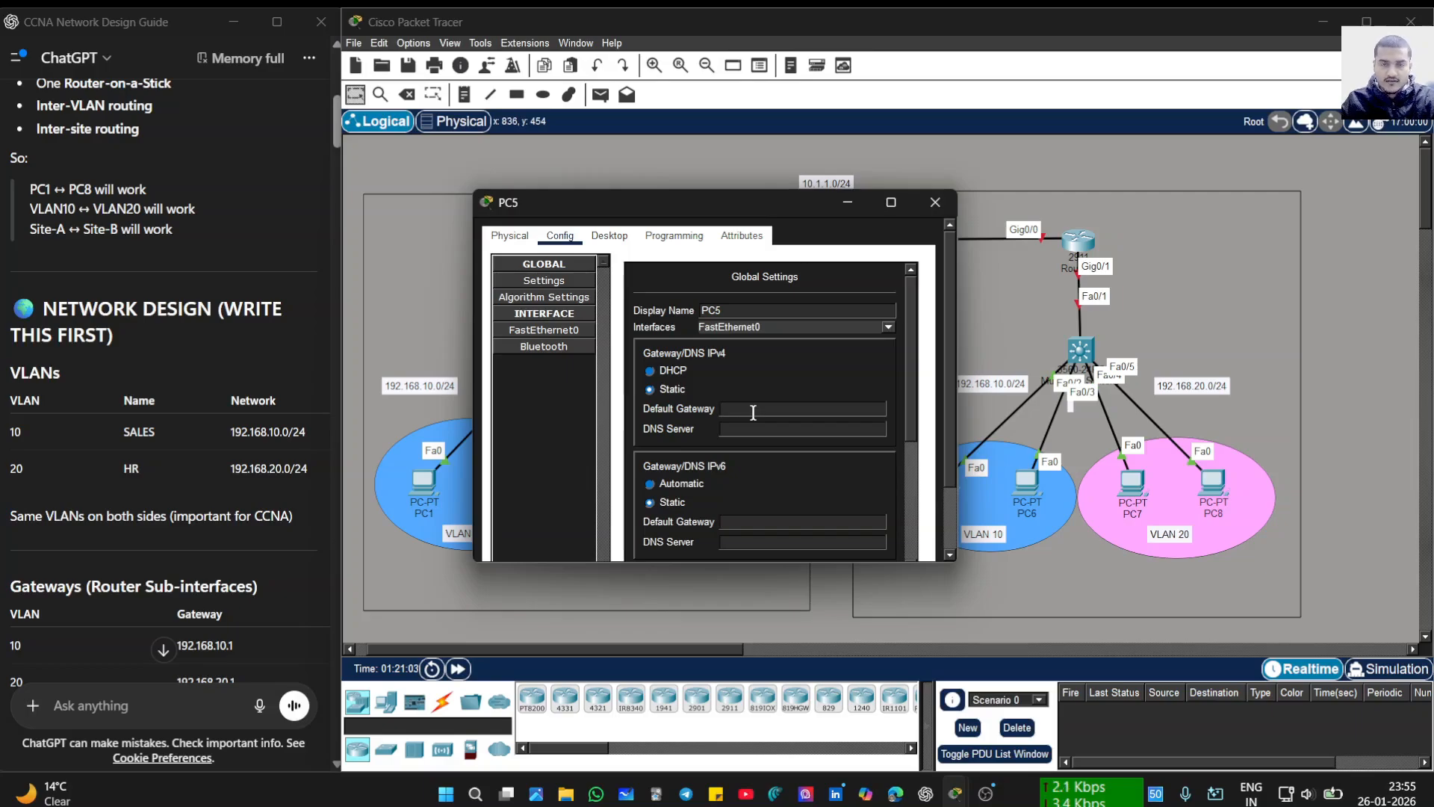
pyautogui.write('92.')
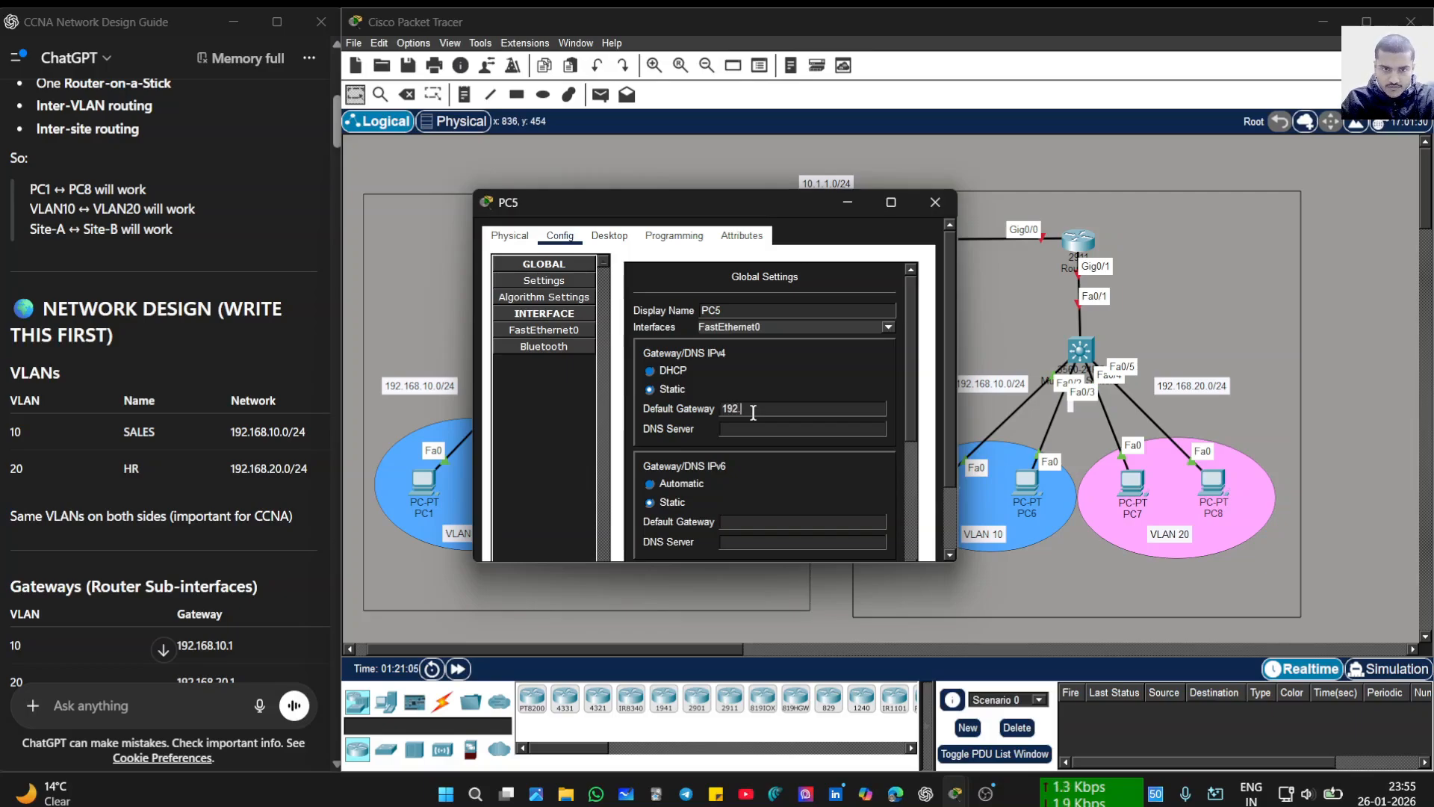
pyautogui.write('168.10.1')
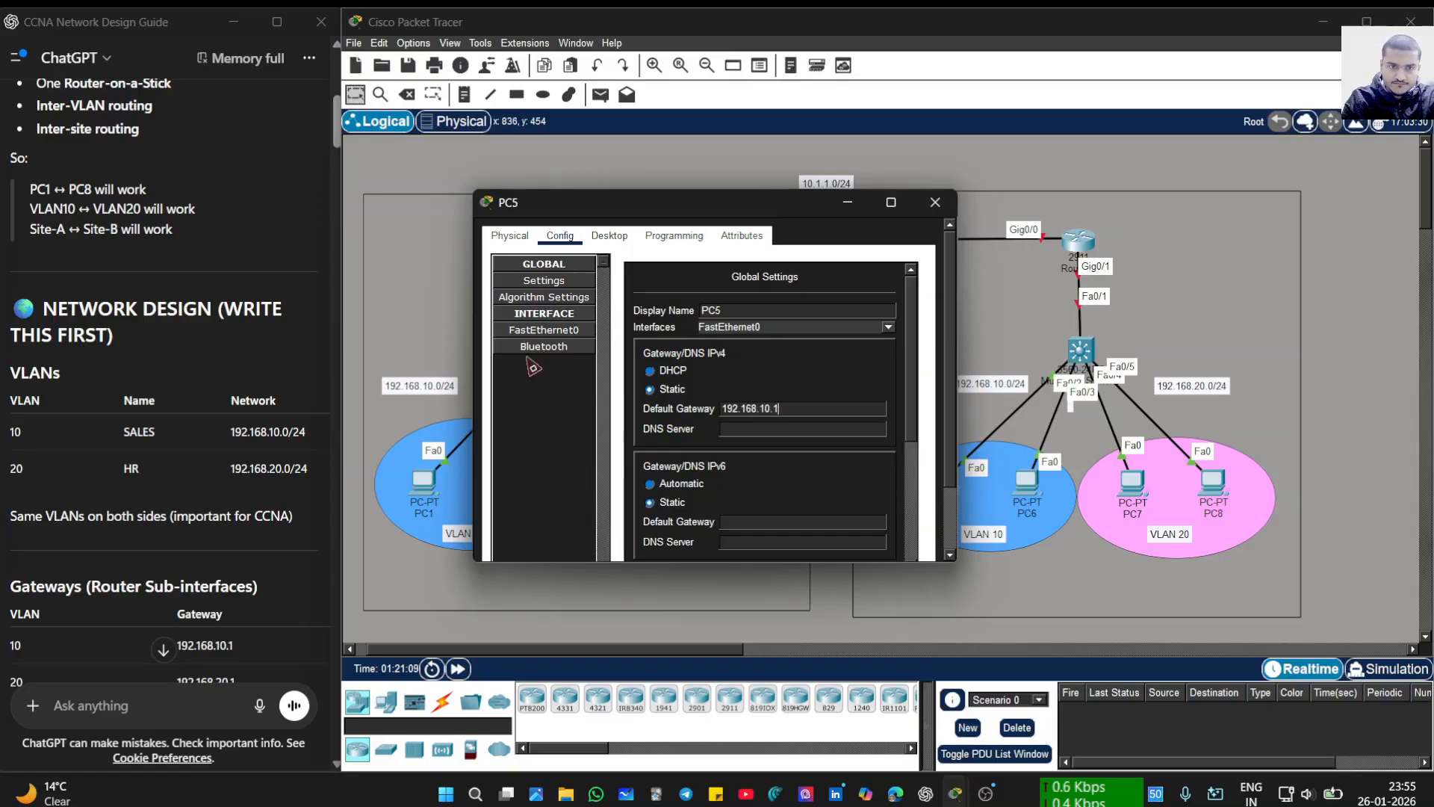
# - Give PC5's FastEthernet0 the address 192.168.10.12 with mask 255.255.255.0, then close the window
pyautogui.click(540, 330)
pyautogui.click(790, 405)
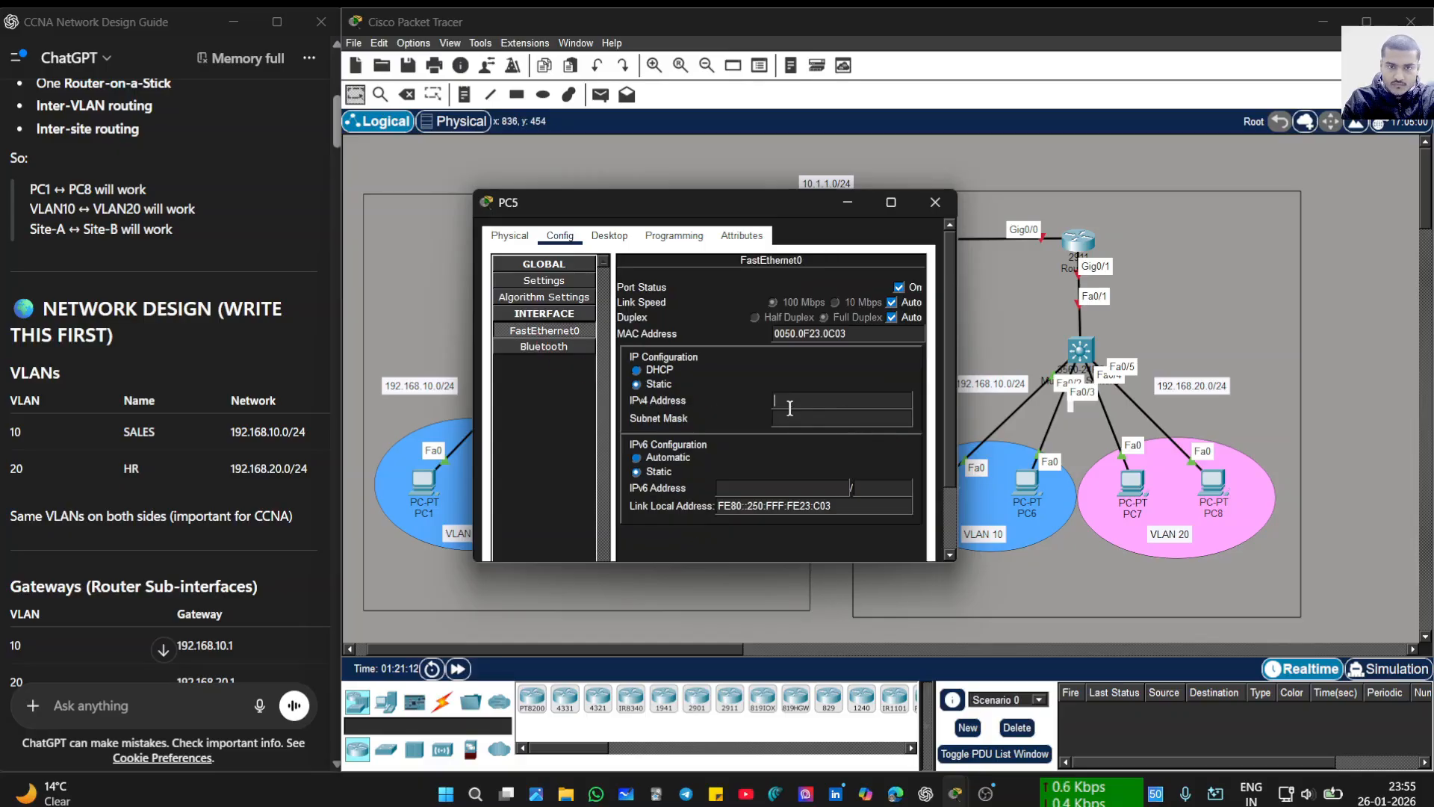
pyautogui.write('19')
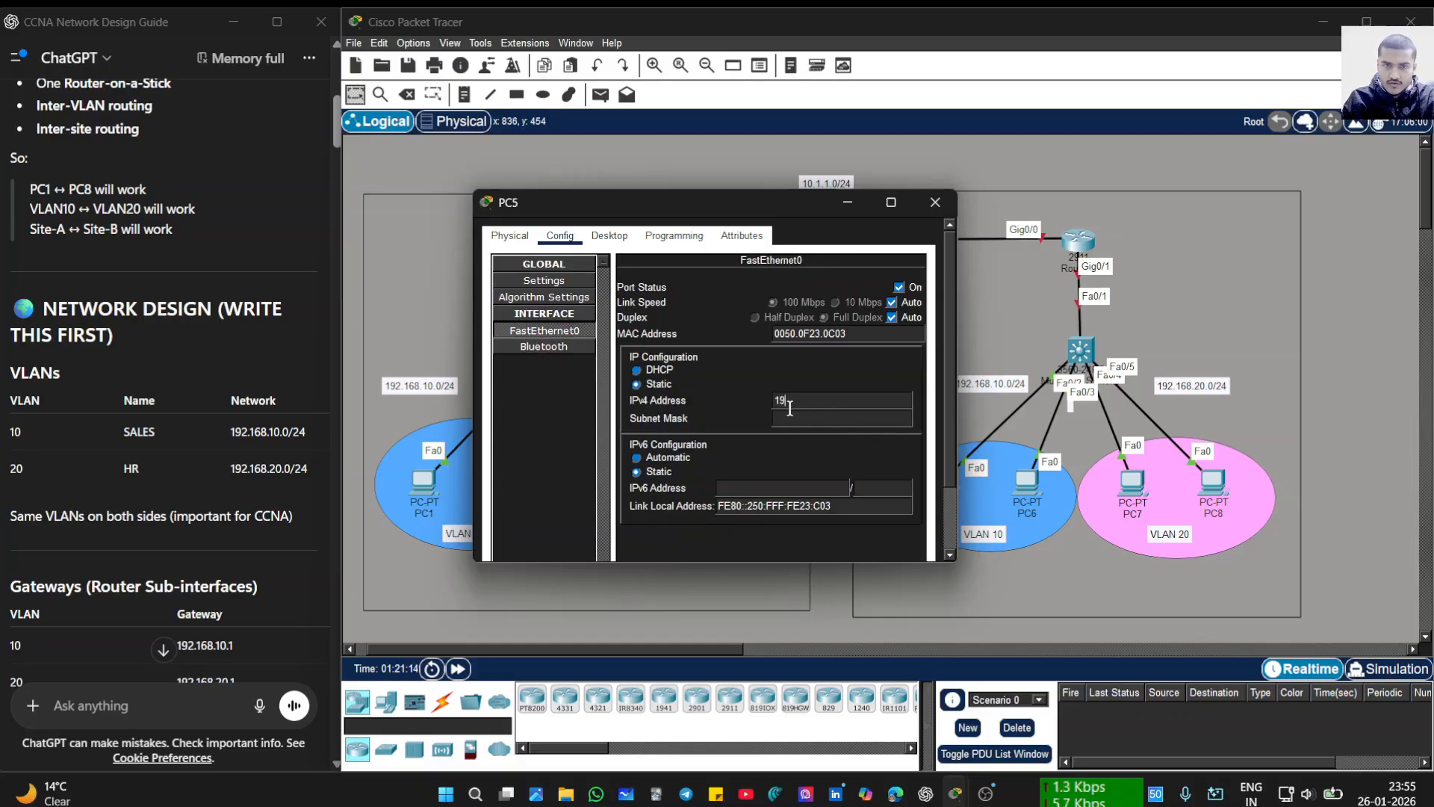
pyautogui.write('2.168.')
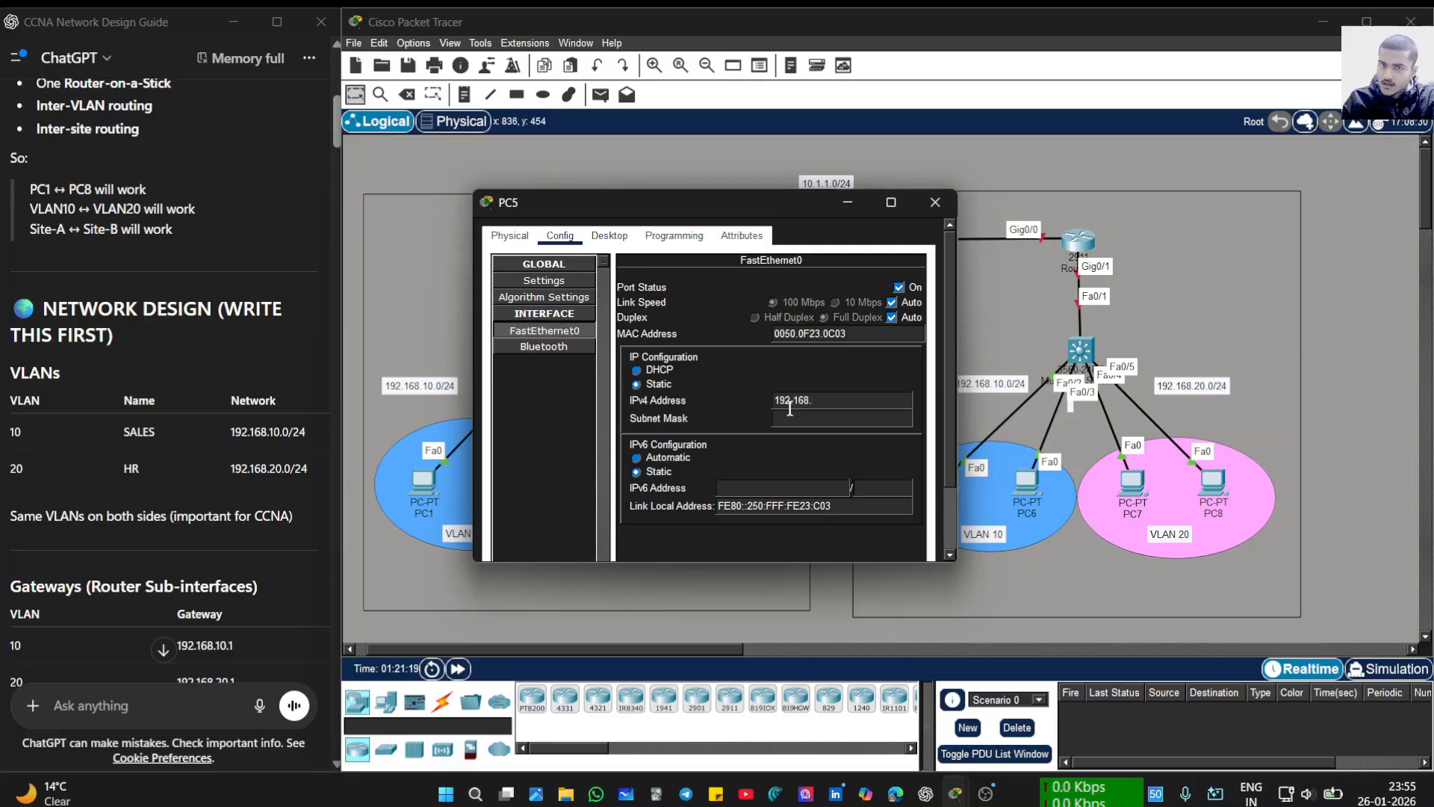
pyautogui.write('1')
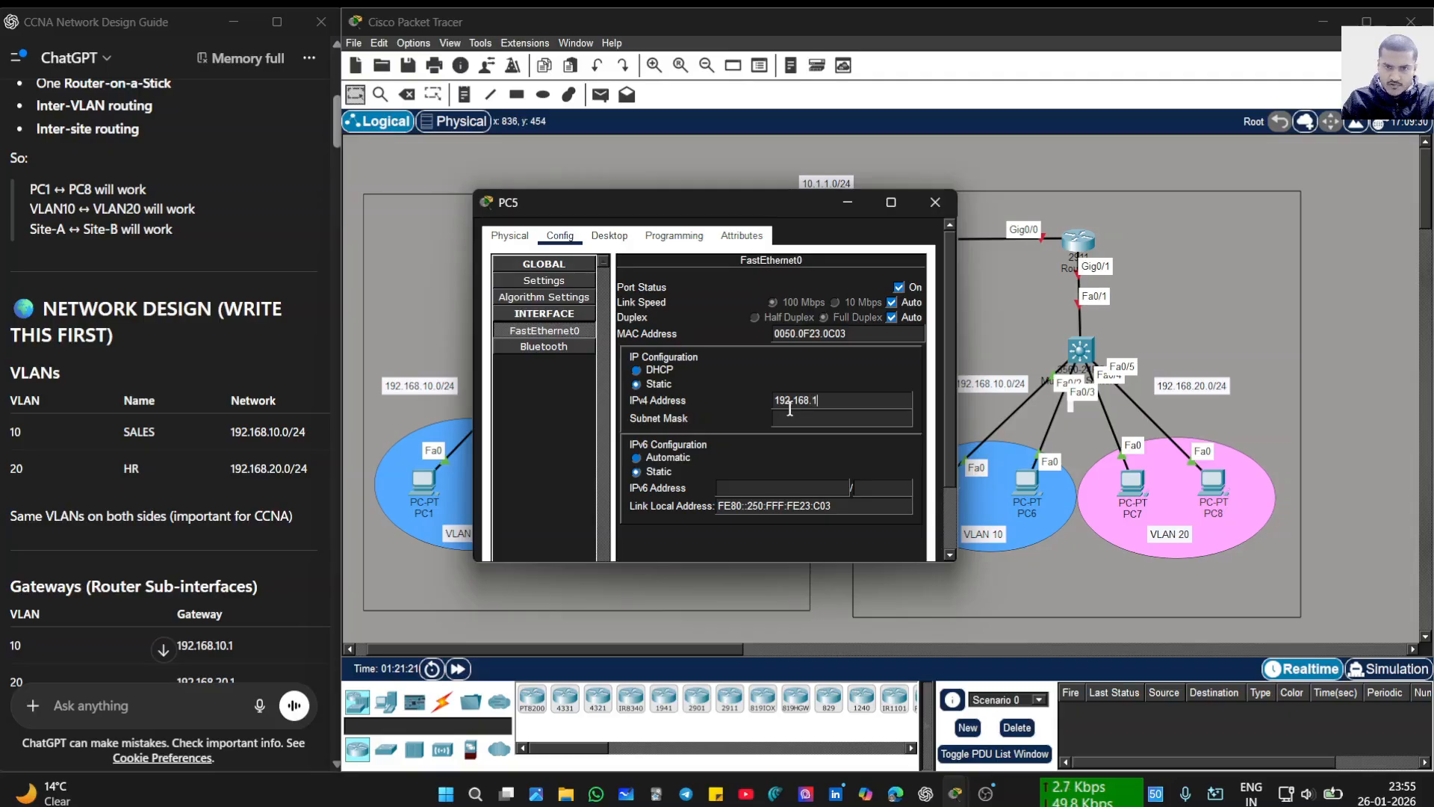
pyautogui.write('0.')
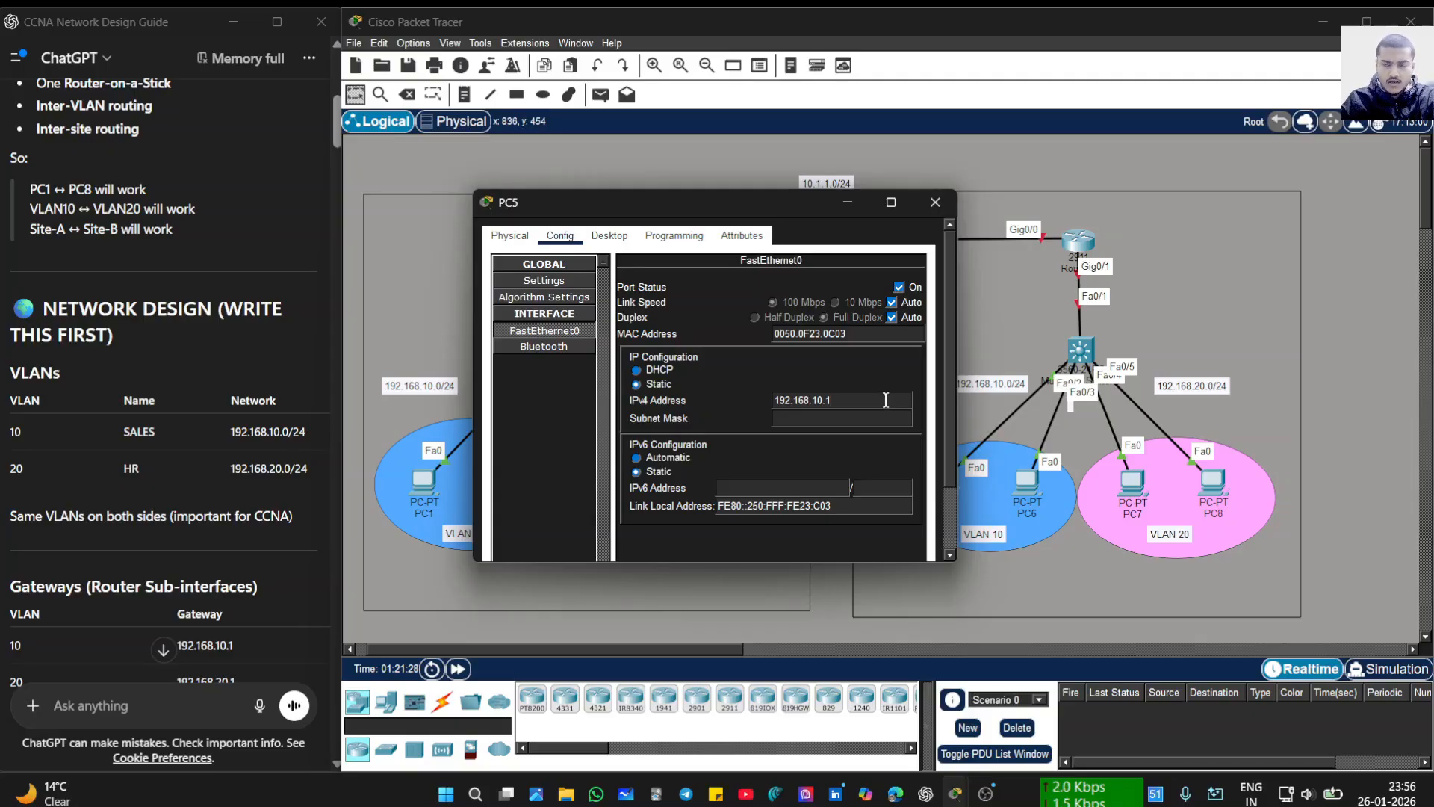
pyautogui.write('1')
pyautogui.press('Tab')
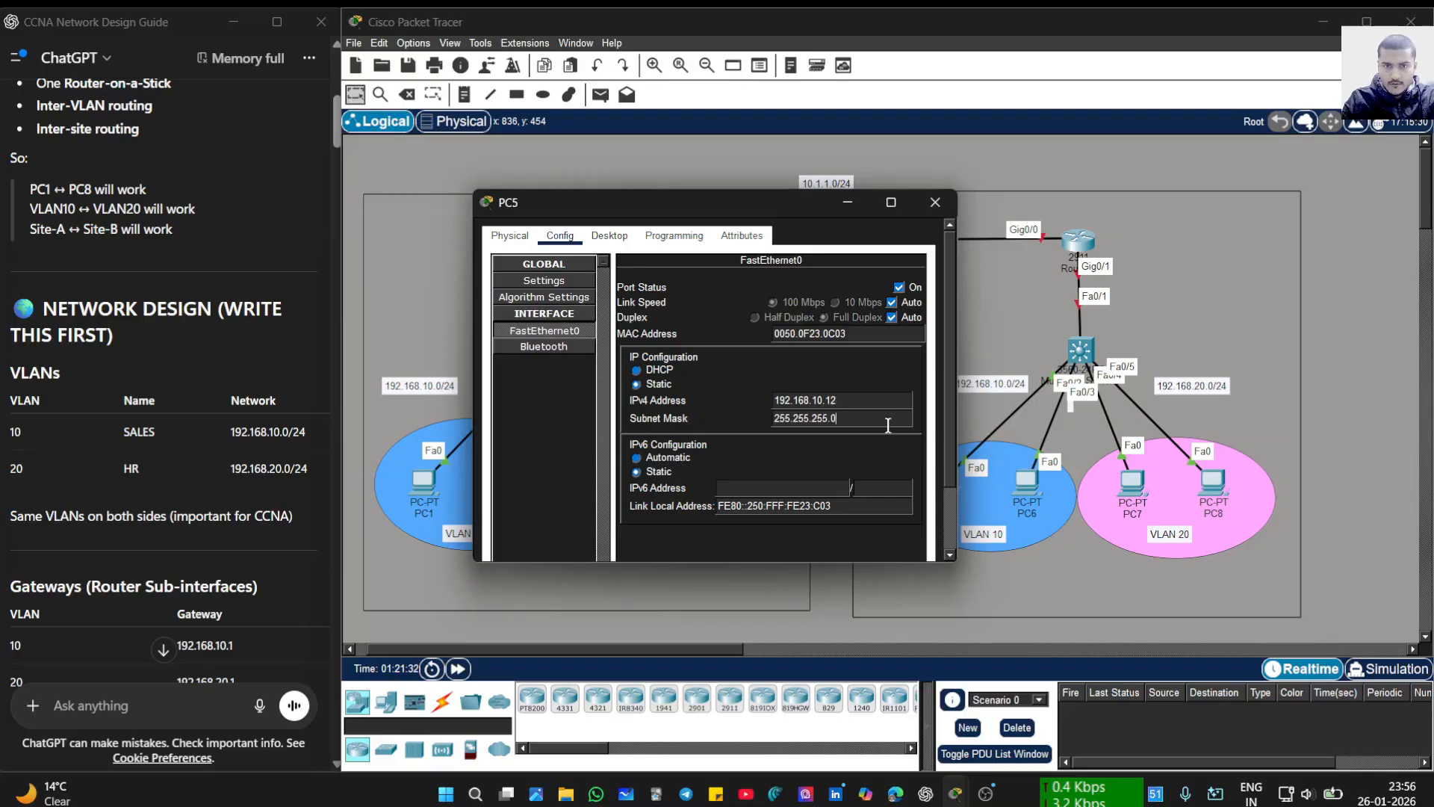
pyautogui.click(544, 281)
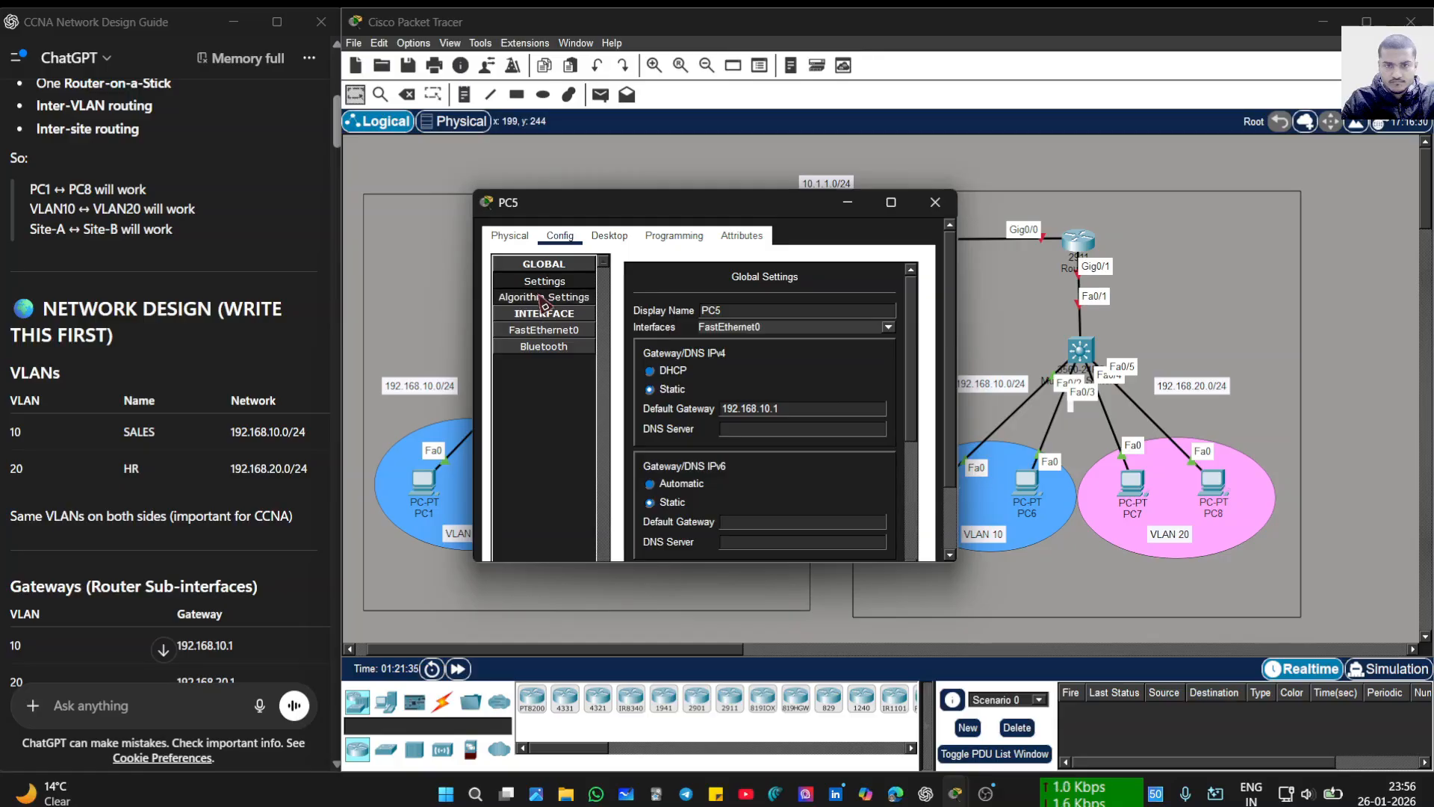
pyautogui.click(920, 210)
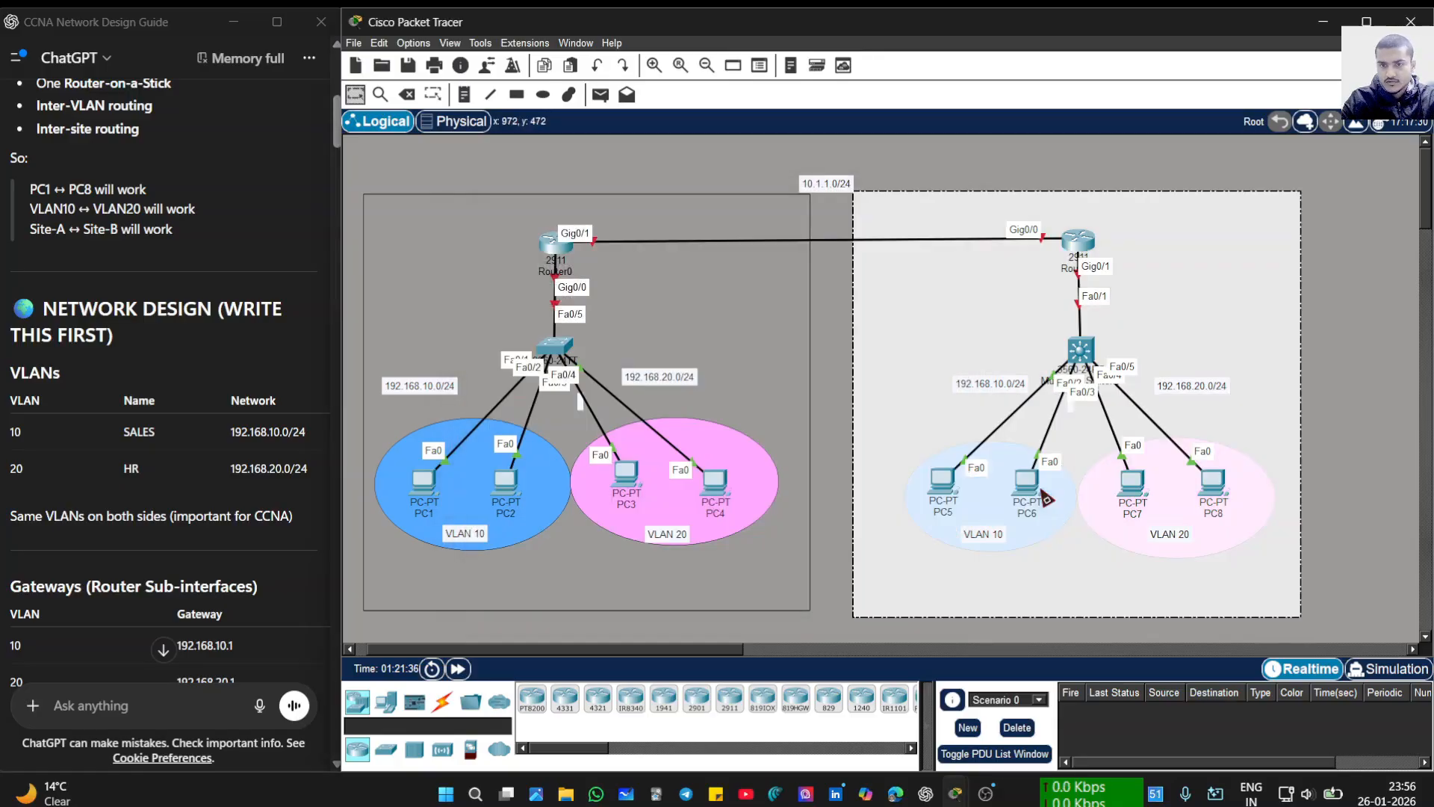
# - Set PC6's default gateway to 192.168.10.1, fixing a mistyped last digit
pyautogui.click(1025, 484)
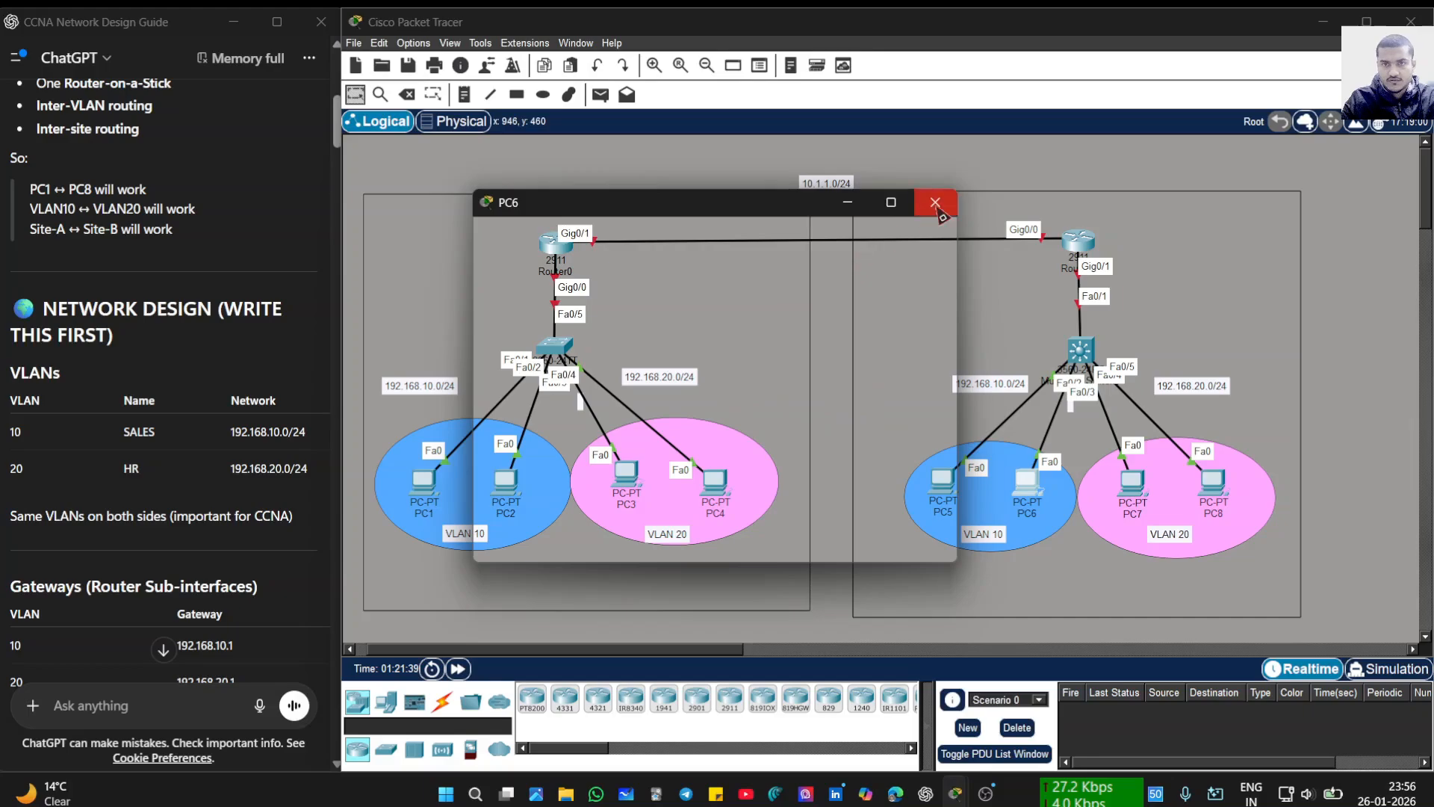
pyautogui.click(934, 202)
pyautogui.click(1022, 485)
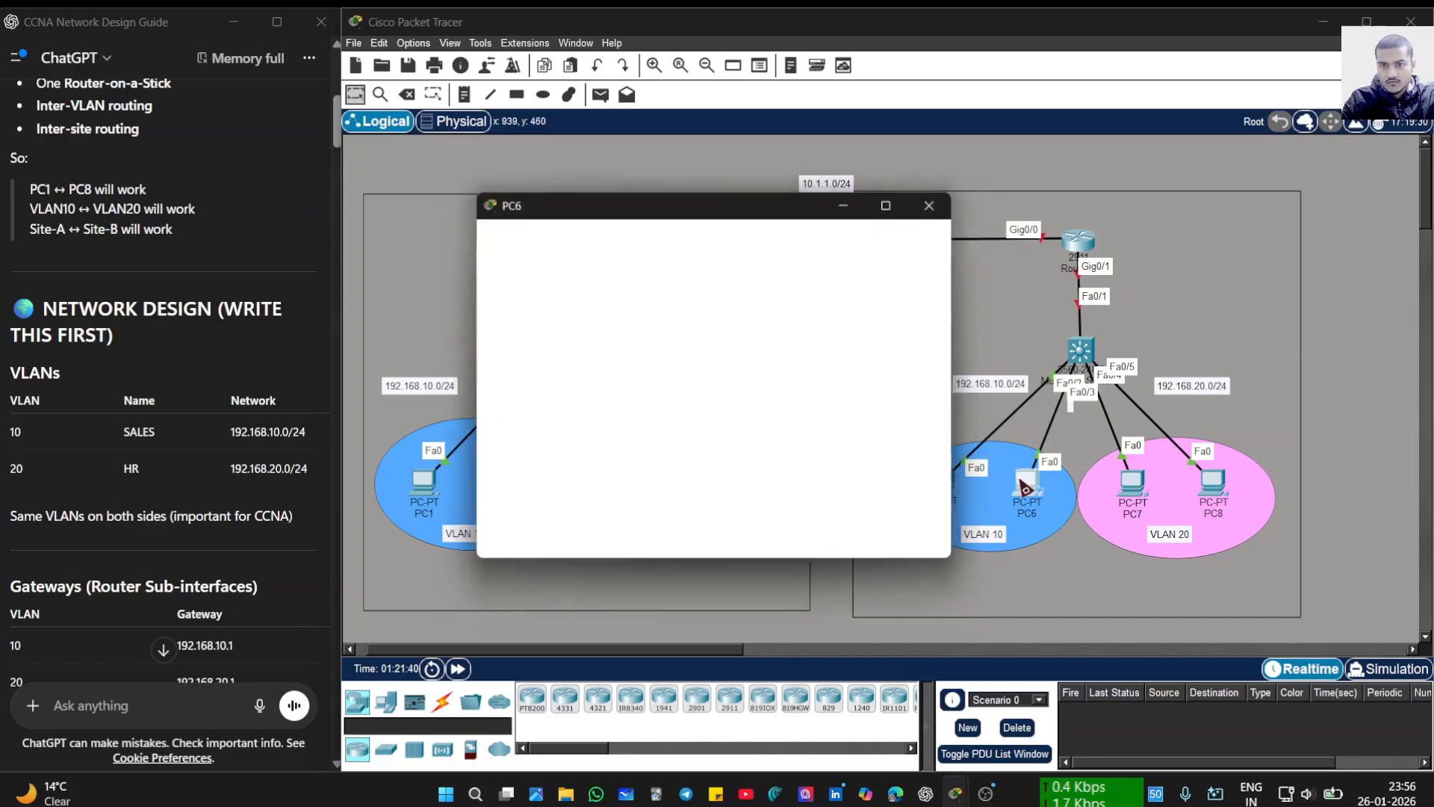
pyautogui.click(574, 239)
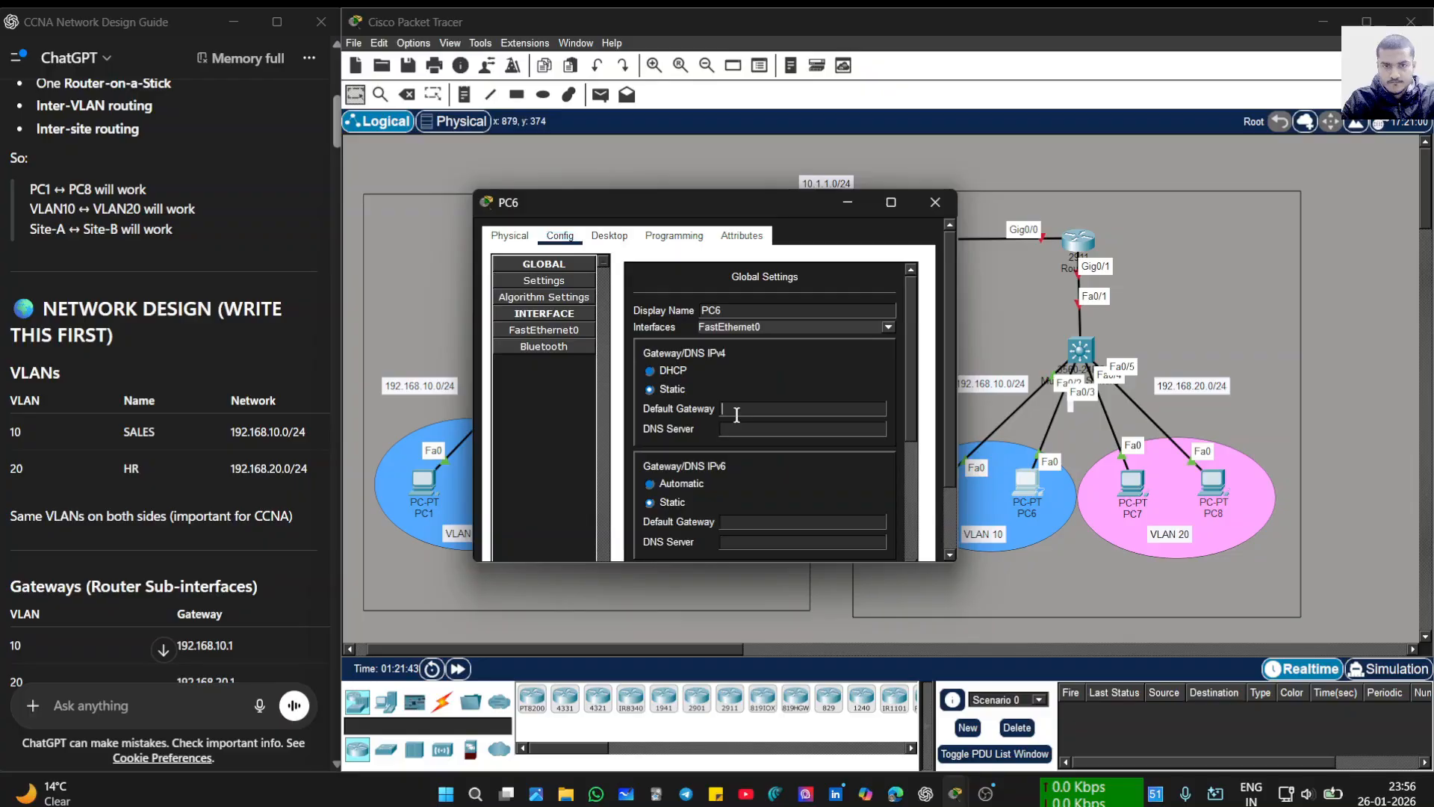
pyautogui.click(737, 415)
pyautogui.write('192.1')
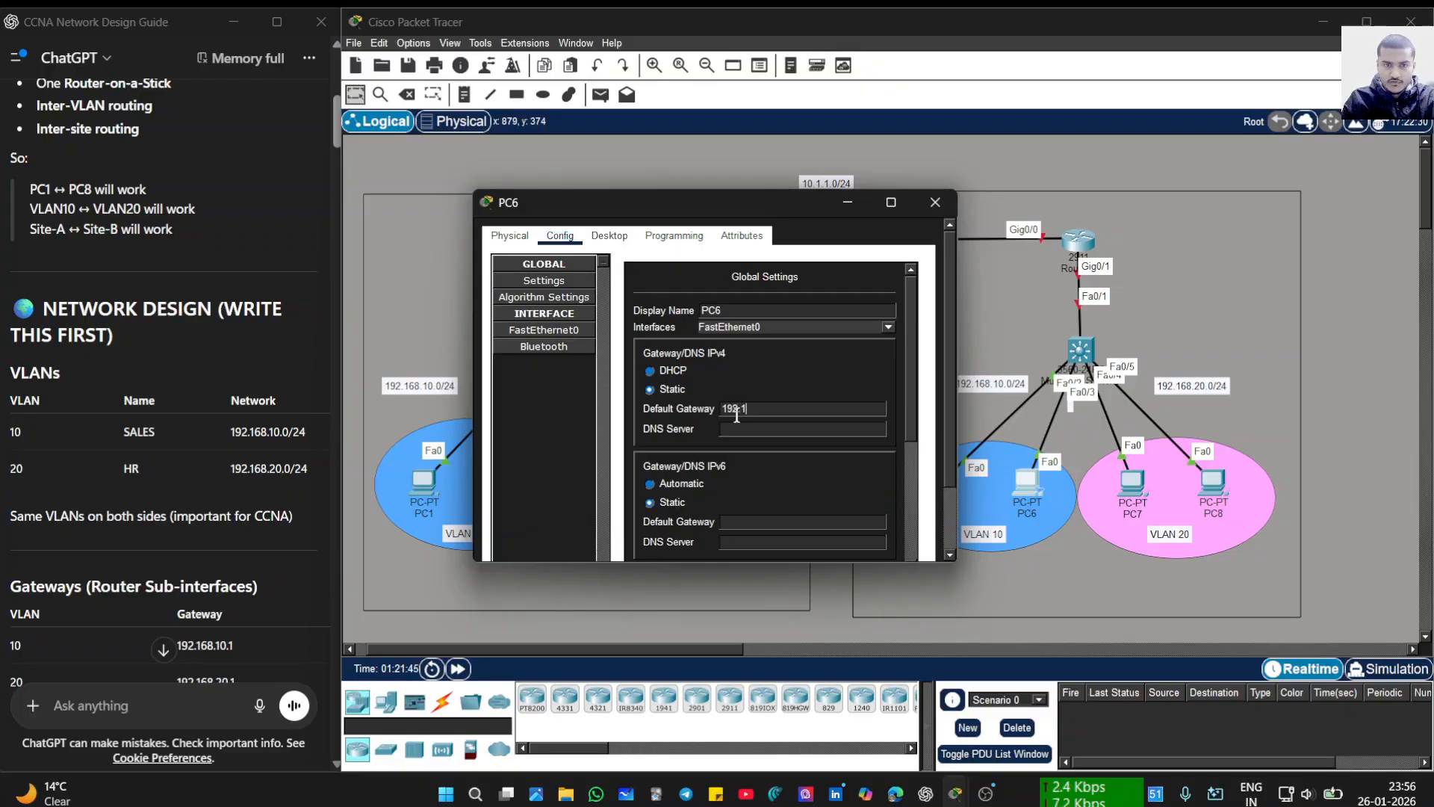
pyautogui.write('68.1')
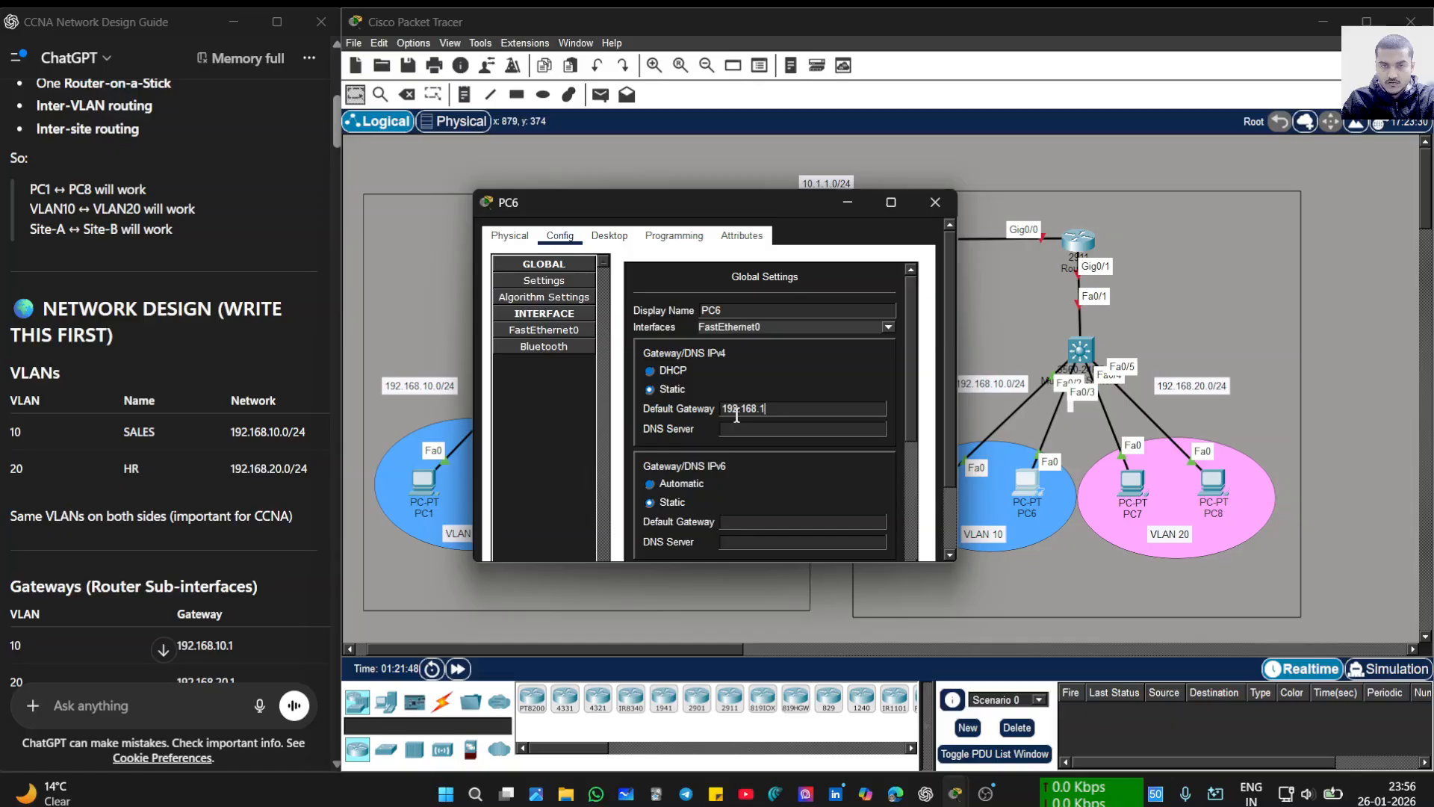
pyautogui.write('0.2')
pyautogui.press('BackSpace')
pyautogui.write('1')
# - Give PC6's FastEthernet0 the address 192.168.10.13 with mask 255.255.255.0, then close it
pyautogui.click(575, 330)
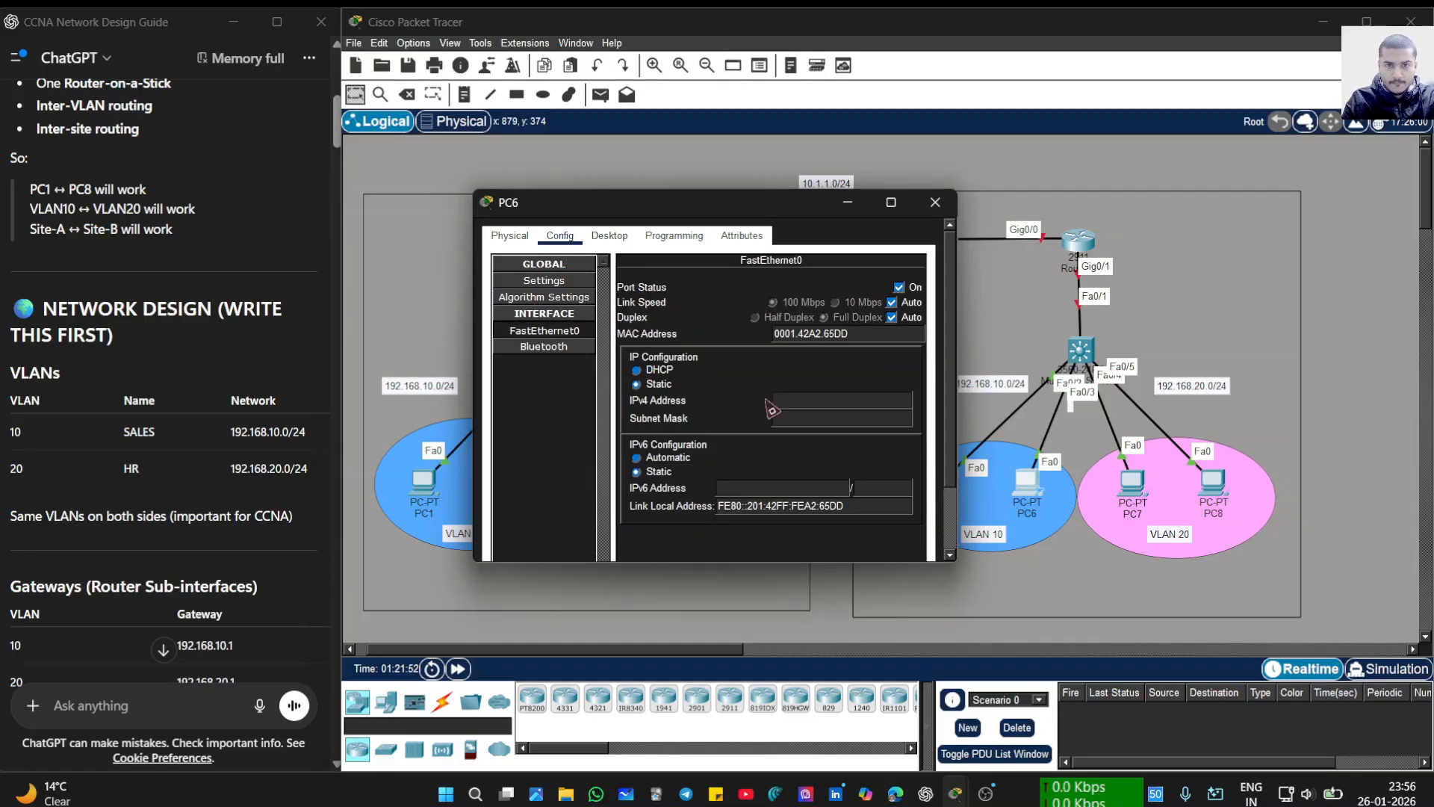
pyautogui.click(813, 397)
pyautogui.write('10')
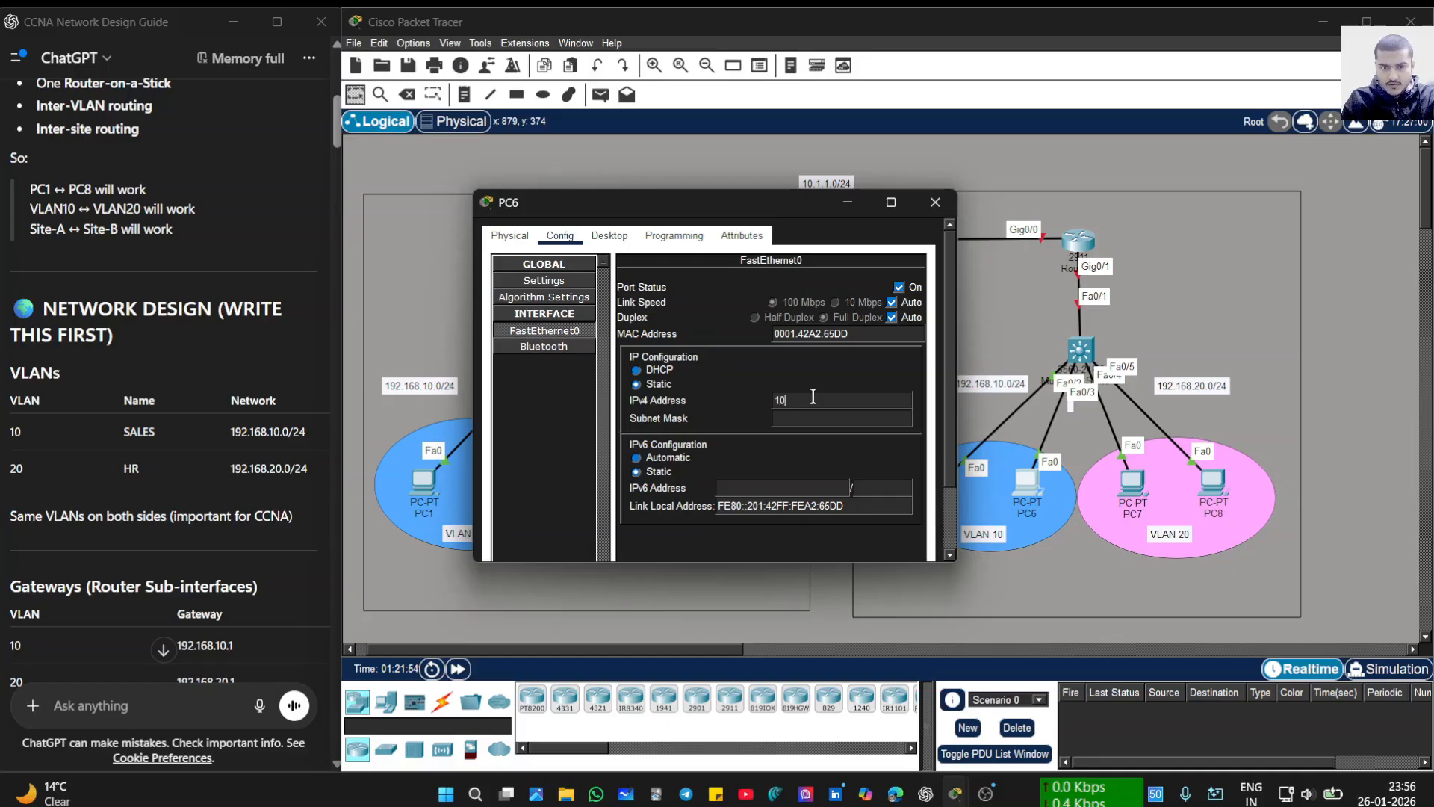
pyautogui.write('9')
pyautogui.press('BackSpace')
pyautogui.press('BackSpace')
pyautogui.write('2.168')
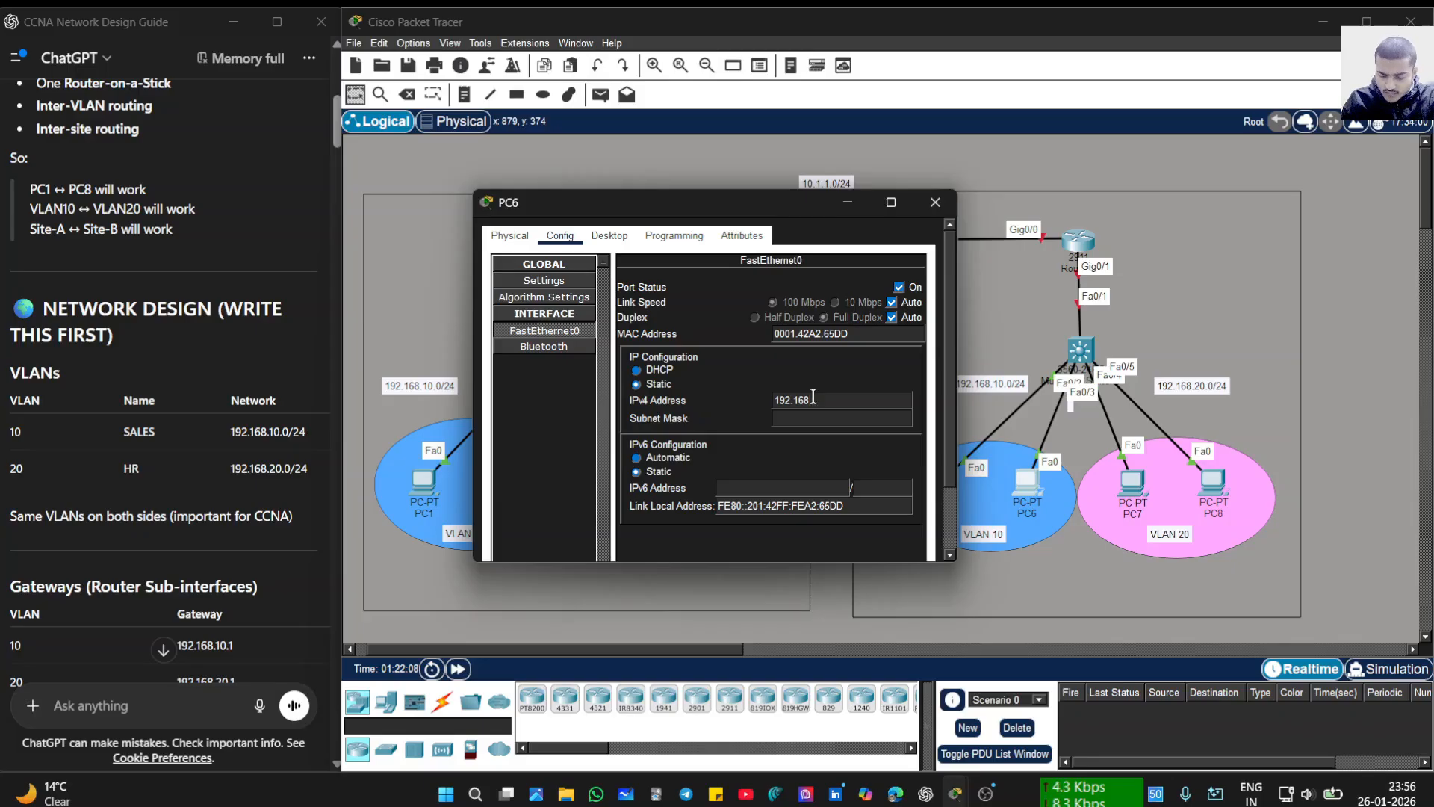
pyautogui.write('.10.')
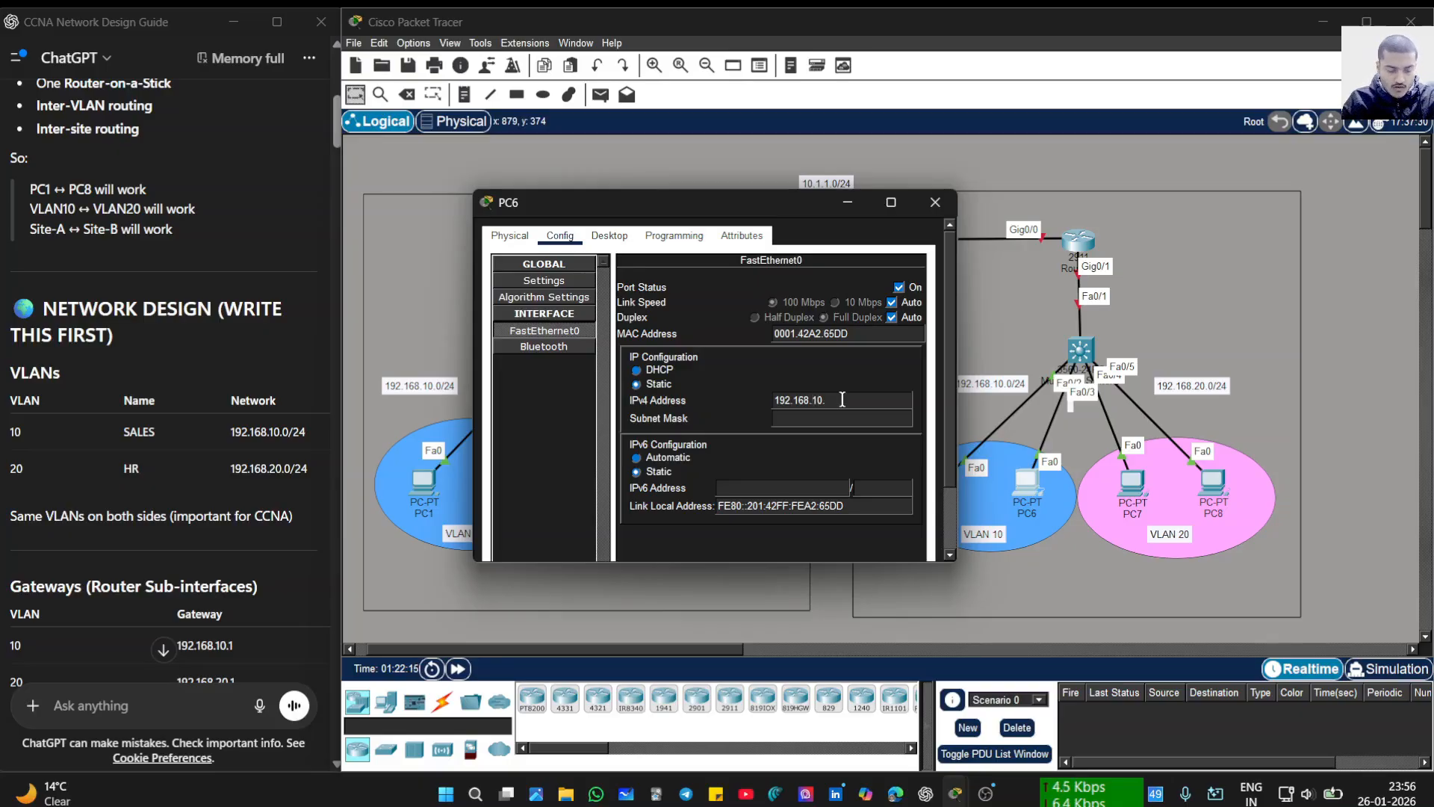
pyautogui.write('13')
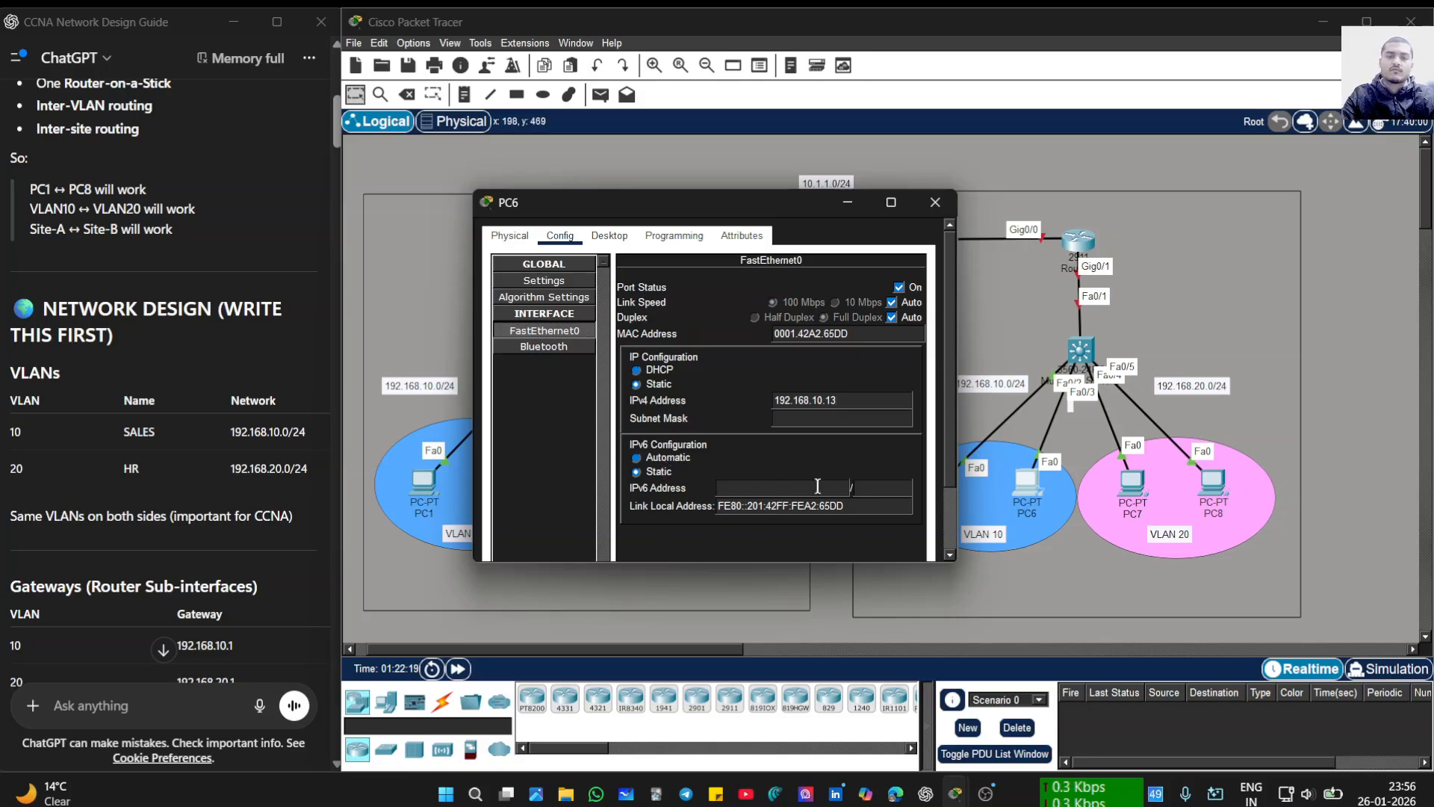
pyautogui.click(833, 421)
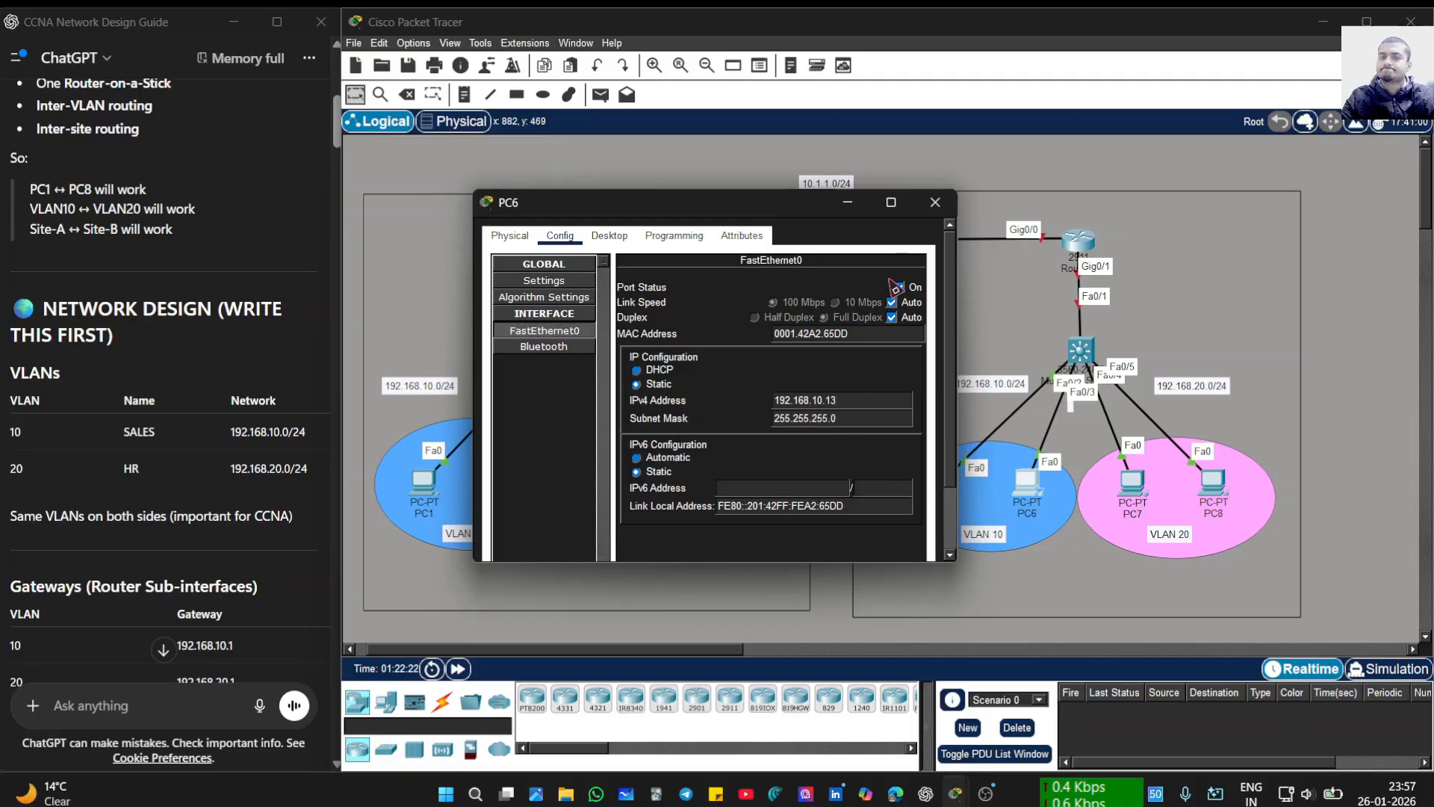
pyautogui.click(848, 211)
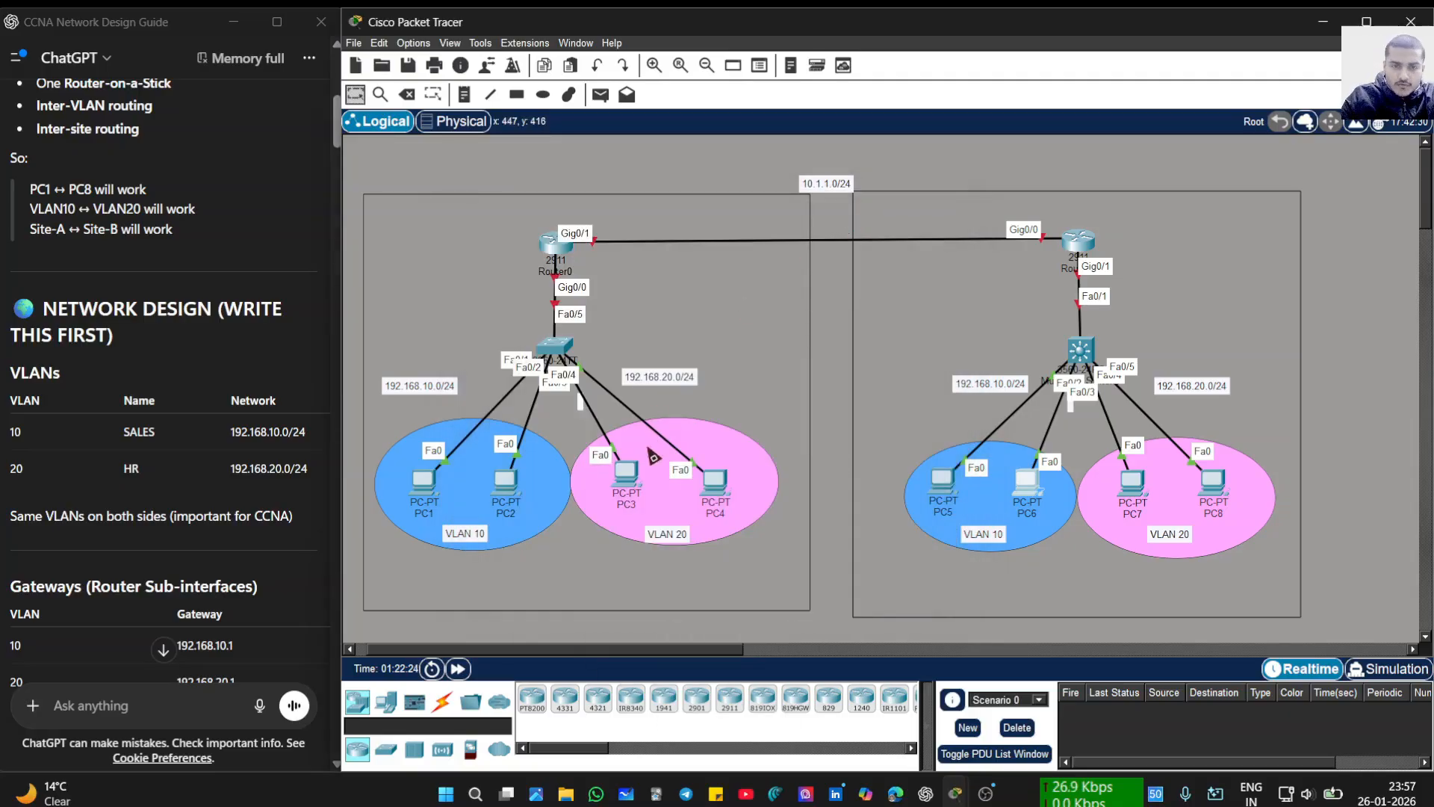
# - Set PC3's default gateway to 192.168.20.1 and copy that address for reuse
pyautogui.click(626, 490)
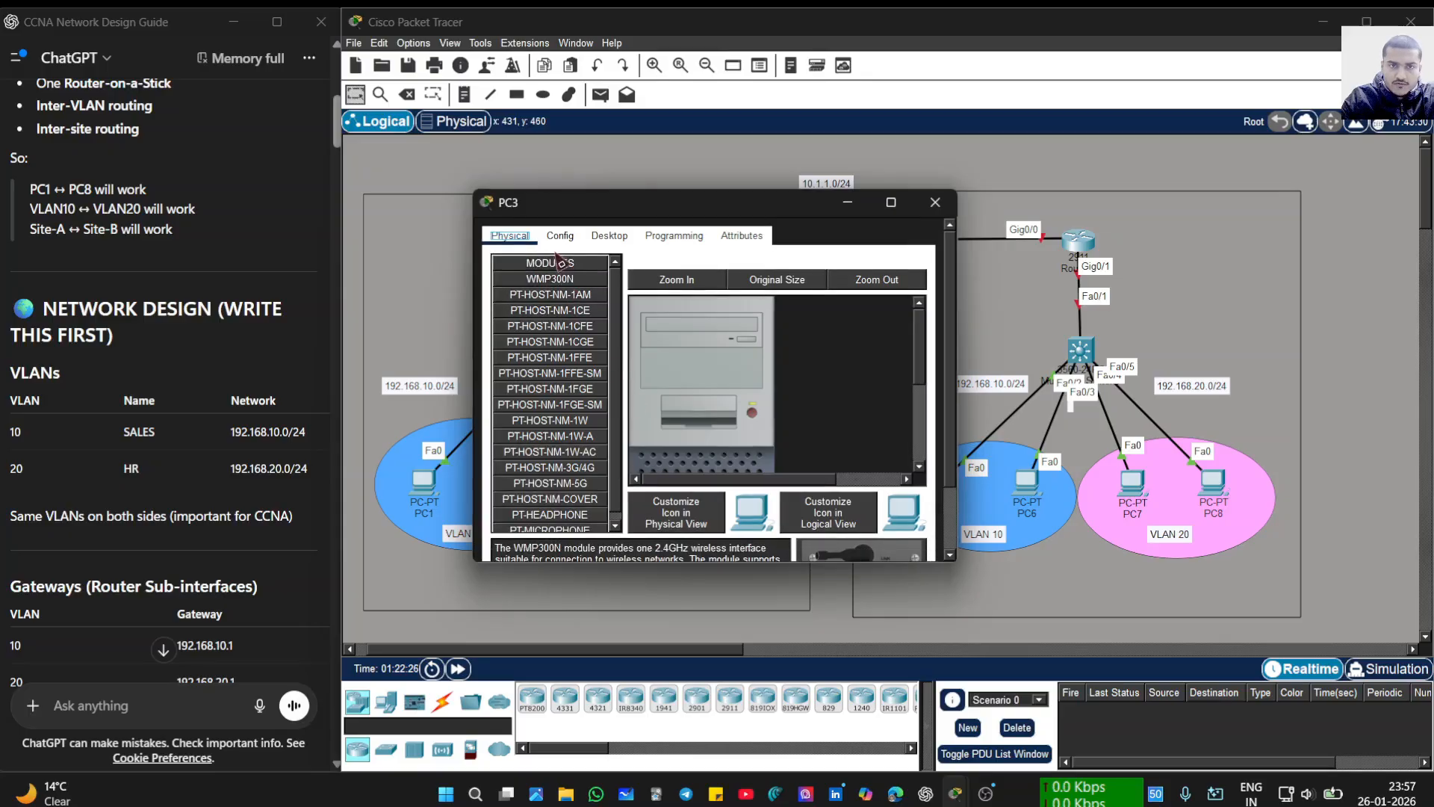
pyautogui.click(559, 236)
pyautogui.click(774, 408)
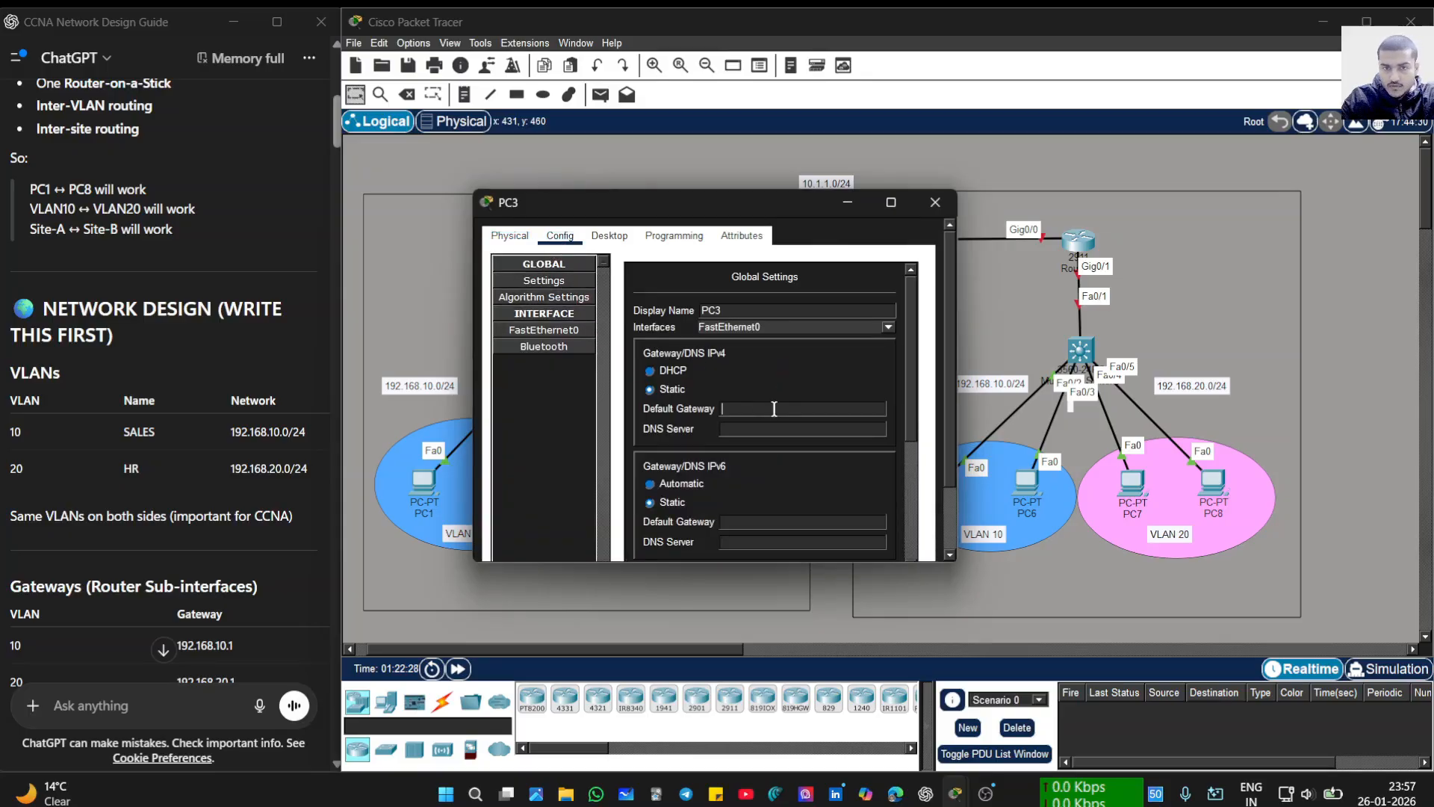
pyautogui.write('192.1')
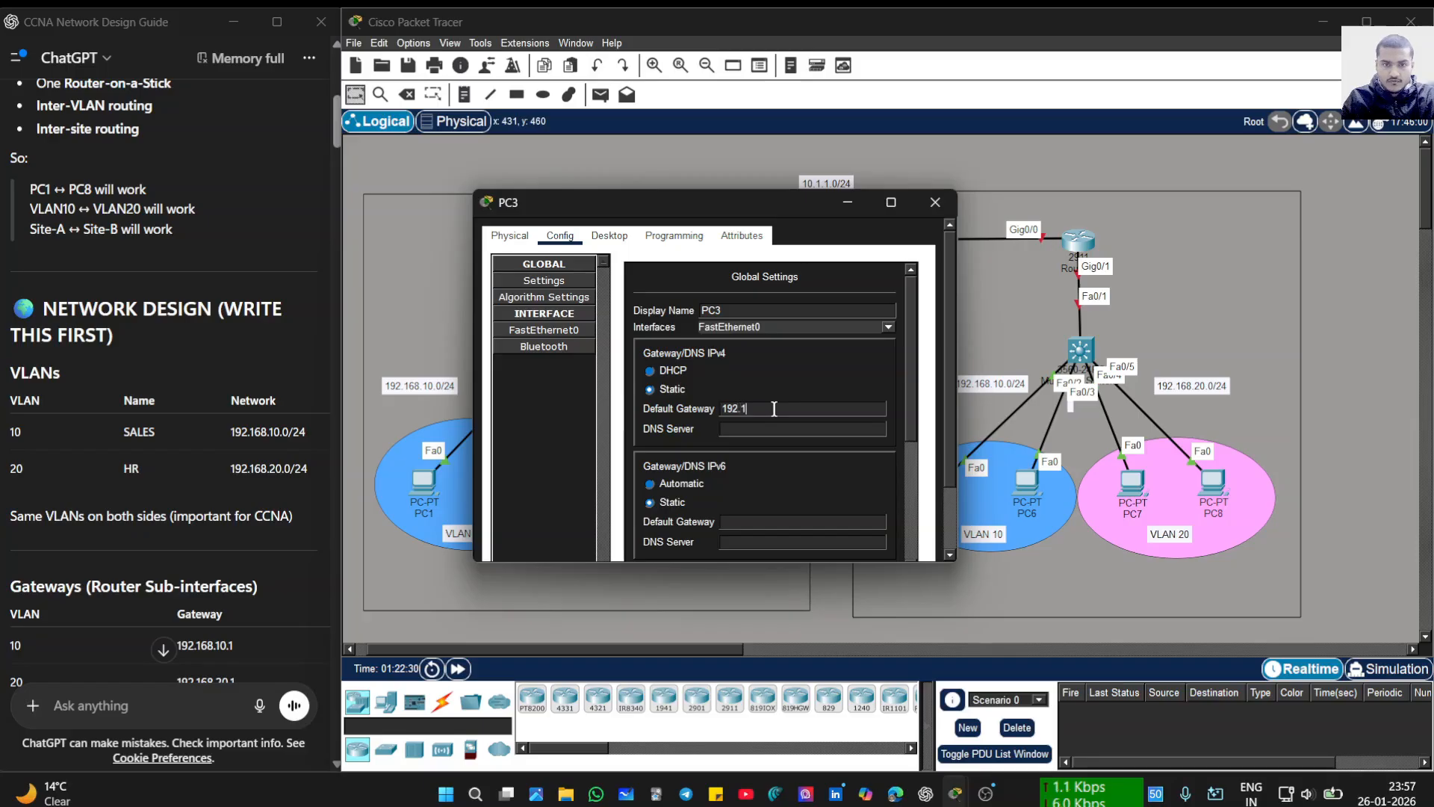
pyautogui.write('68.2')
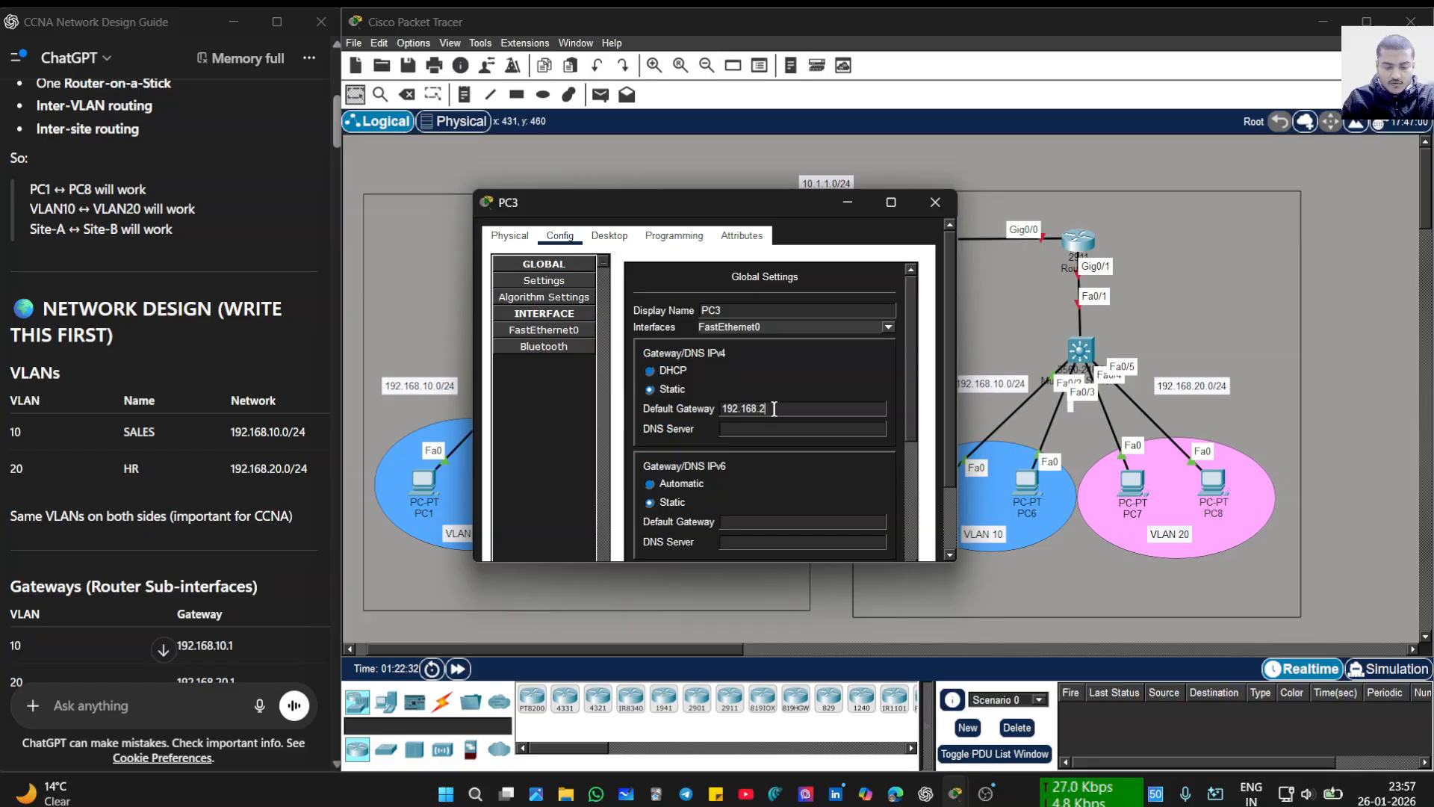
pyautogui.write('0')
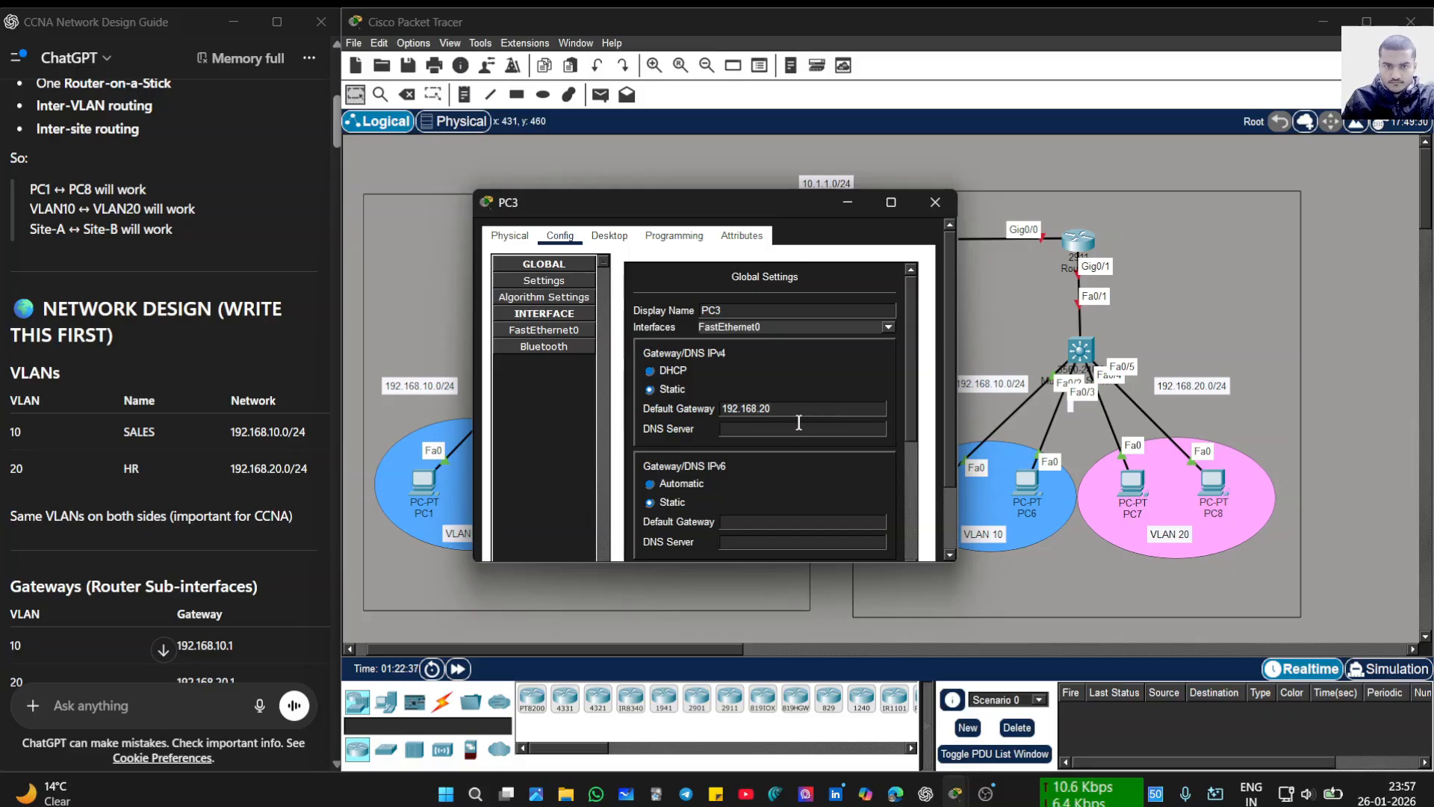
pyautogui.write('.1')
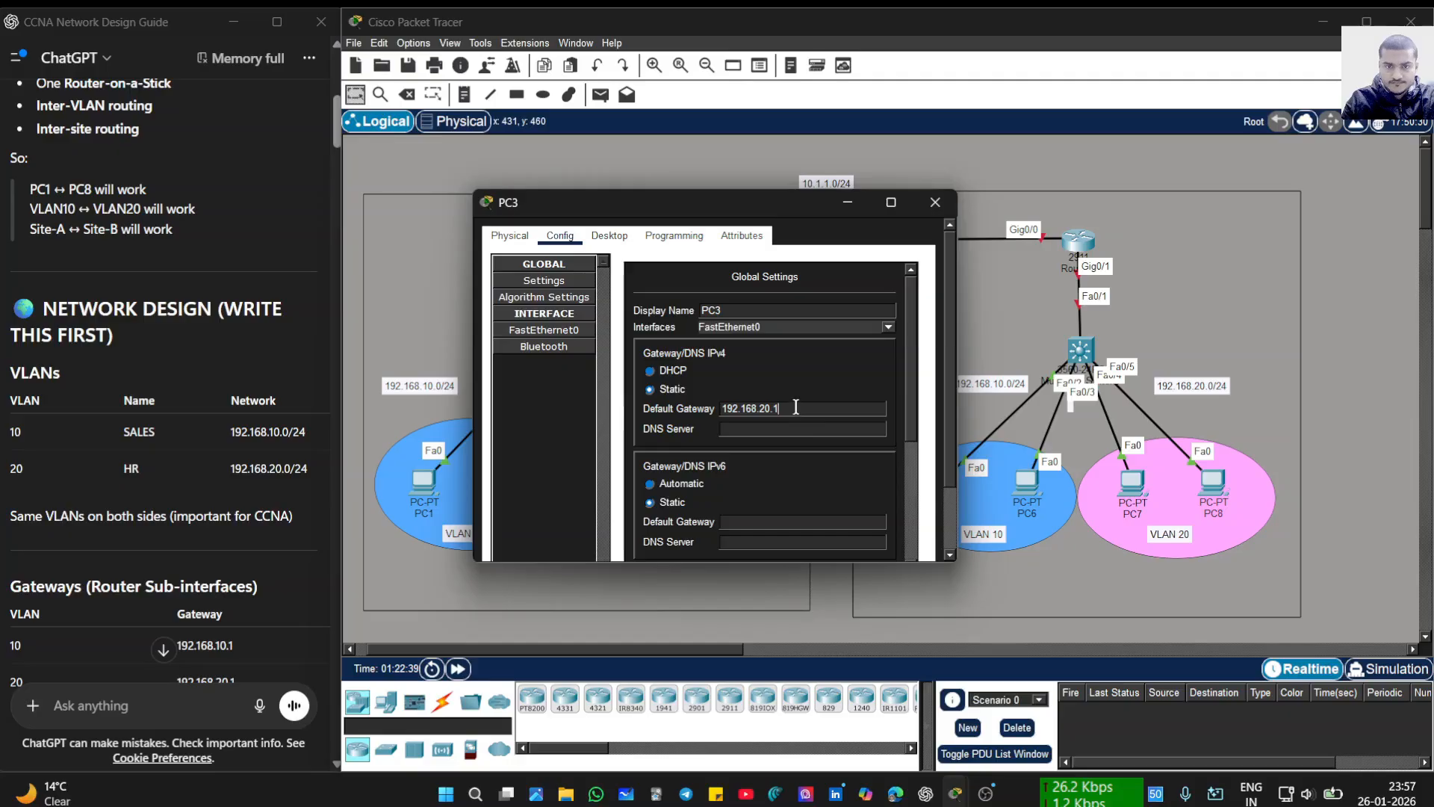
pyautogui.moveTo(796, 407); pyautogui.dragTo(613, 415)
pyautogui.hotkey('ctrl', 'c')
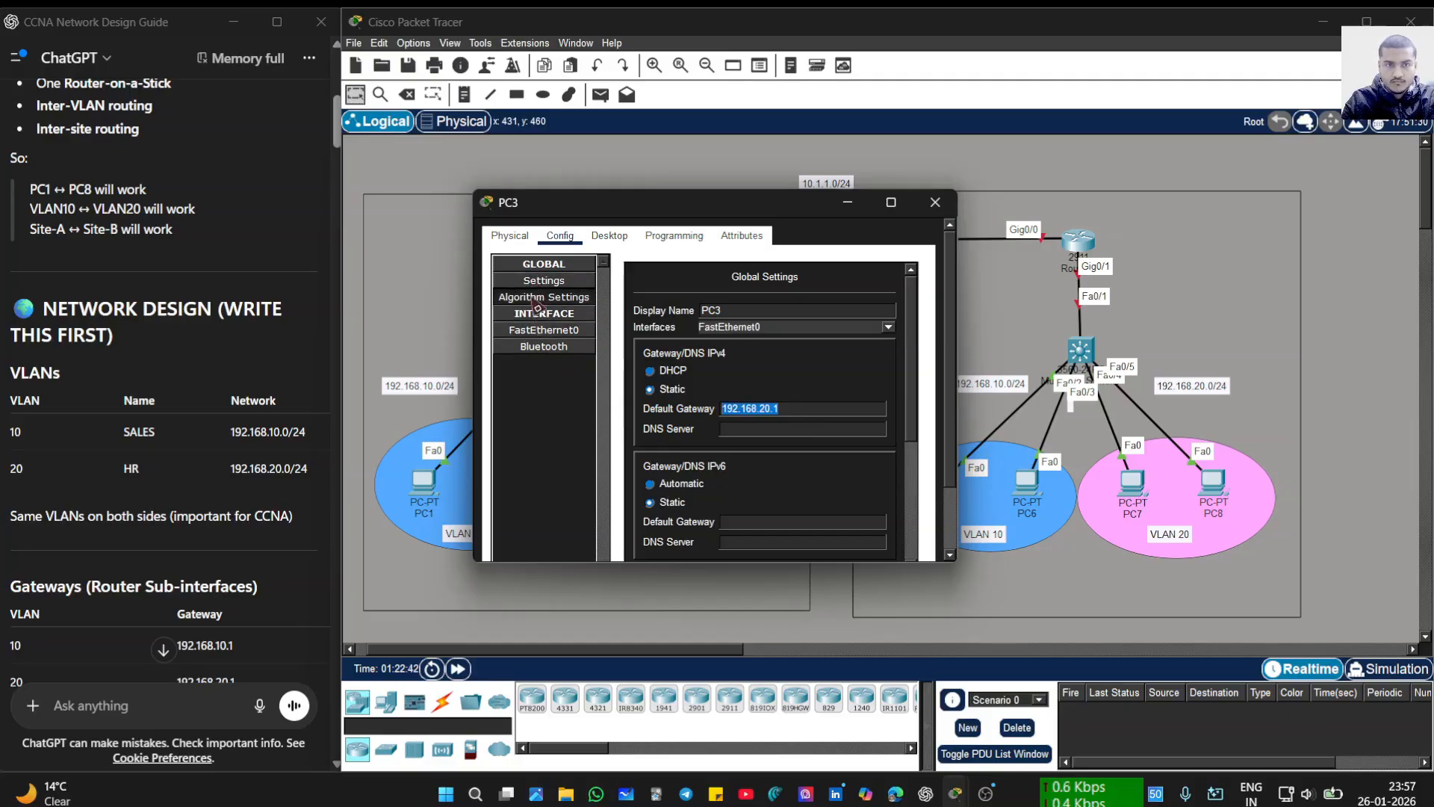
# - Give PC3's FastEthernet0 the address 192.168.20.10 with mask 255.255.255.0, then close the window
pyautogui.click(540, 331)
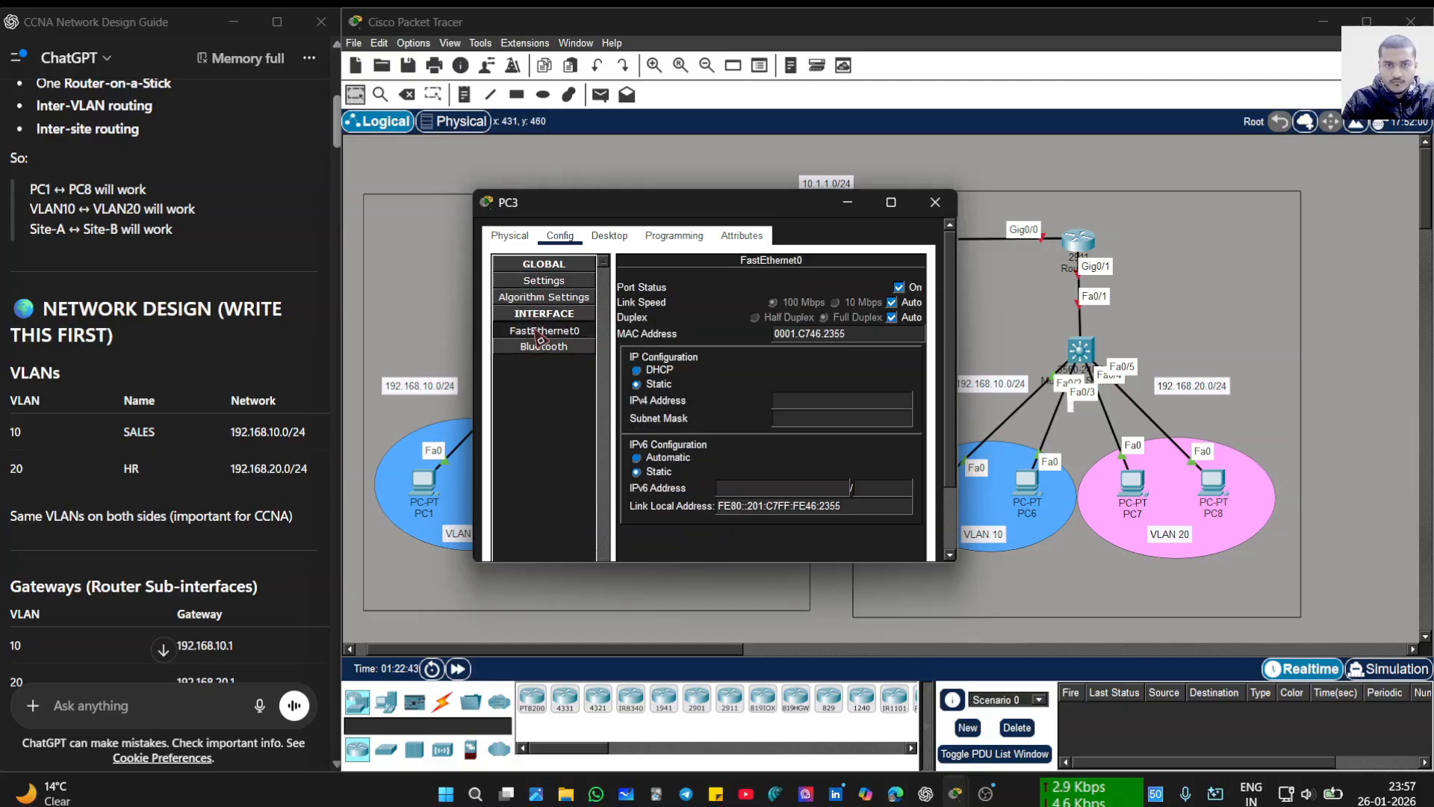
pyautogui.click(788, 397)
pyautogui.hotkey('ctrl', 'v')
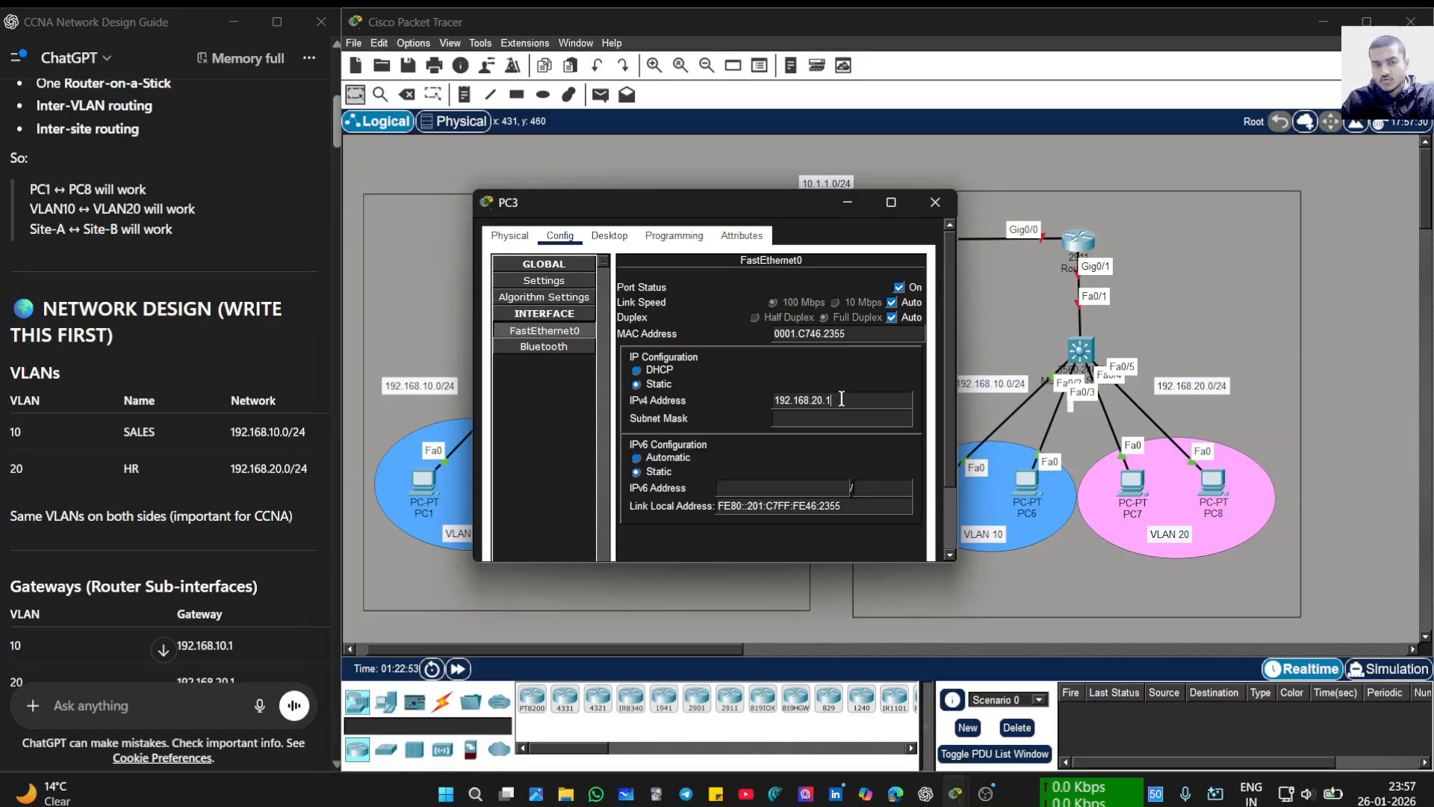
pyautogui.write('1')
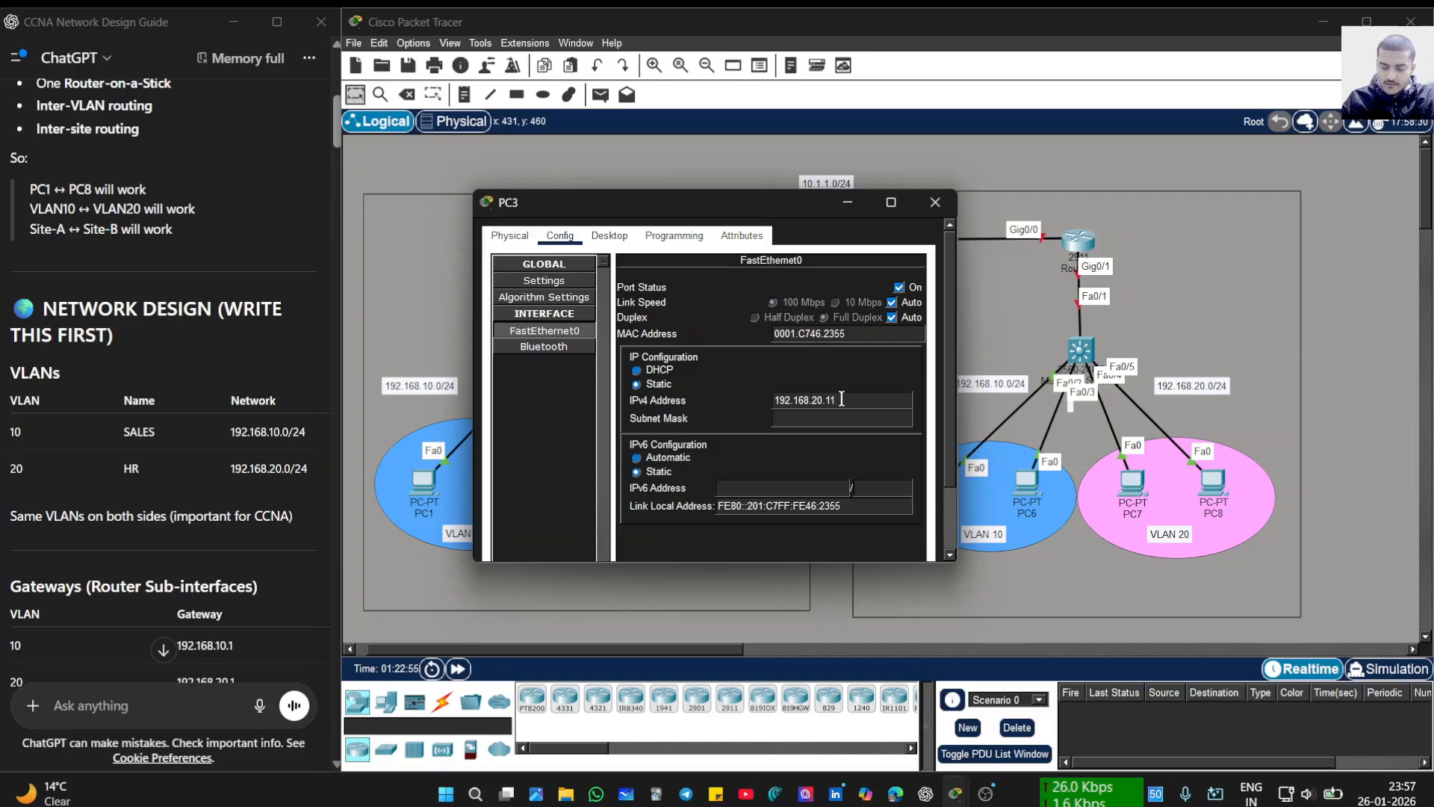
pyautogui.press('BackSpace')
pyautogui.write('0')
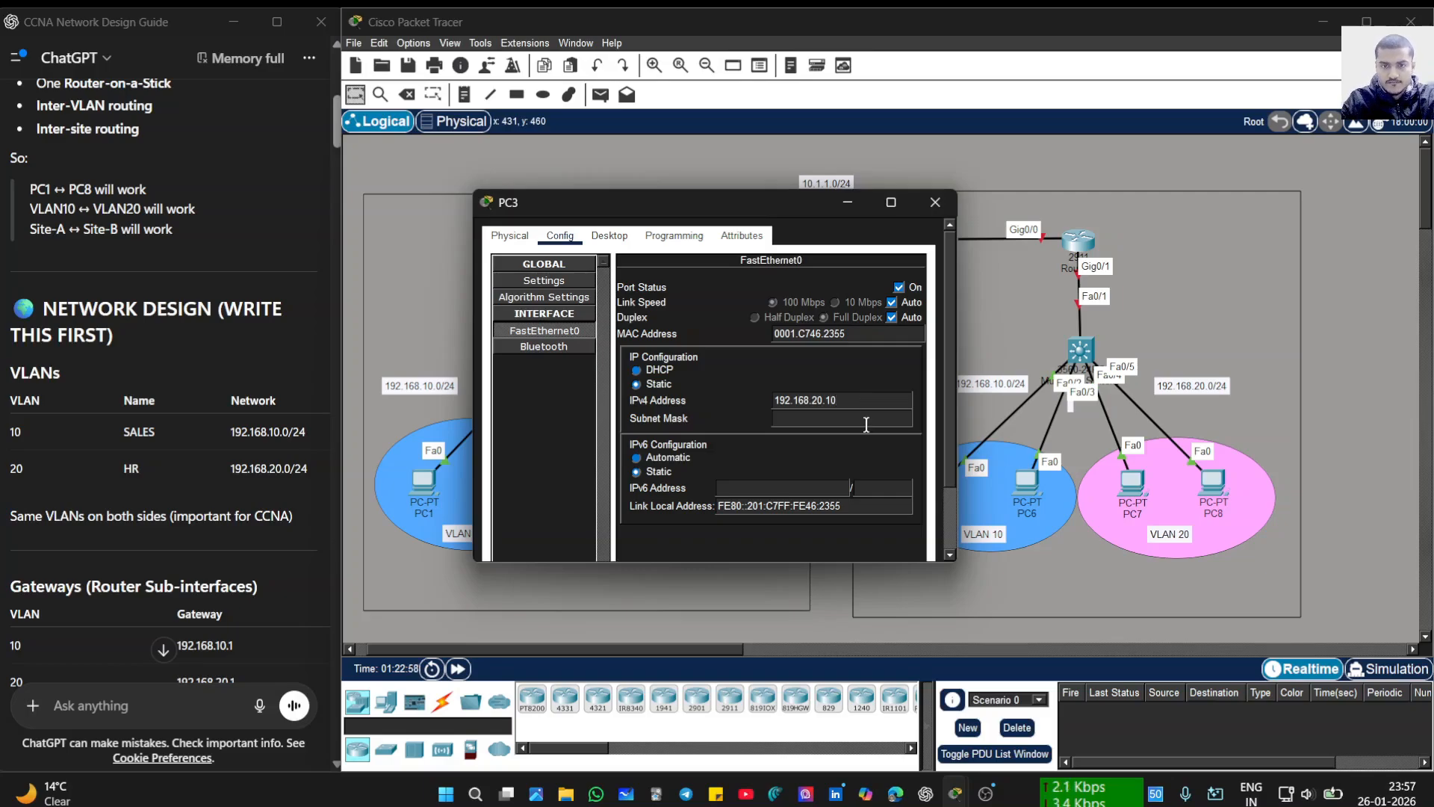
pyautogui.click(866, 417)
pyautogui.moveTo(852, 209); pyautogui.dragTo(973, 466)
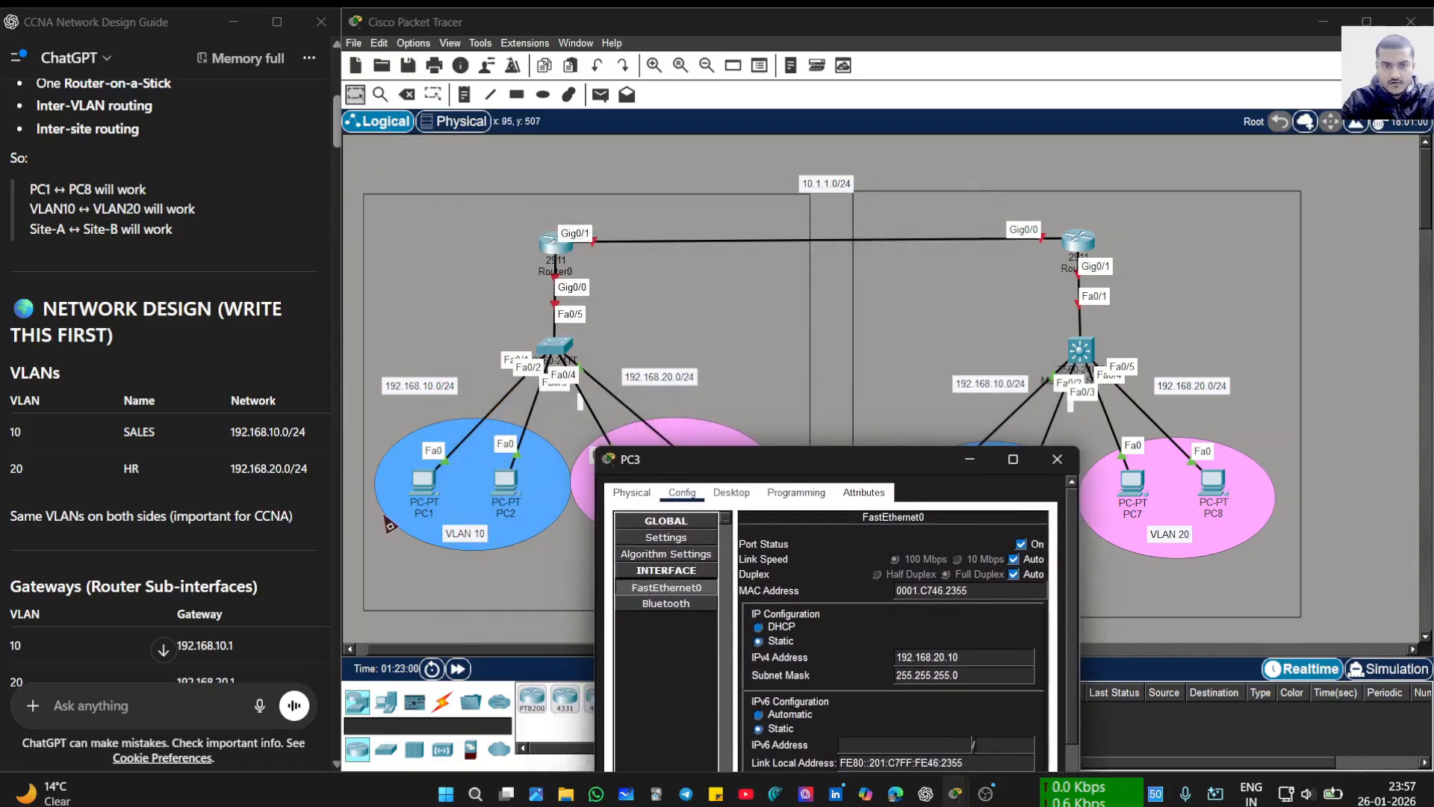
pyautogui.moveTo(777, 470); pyautogui.dragTo(965, 354)
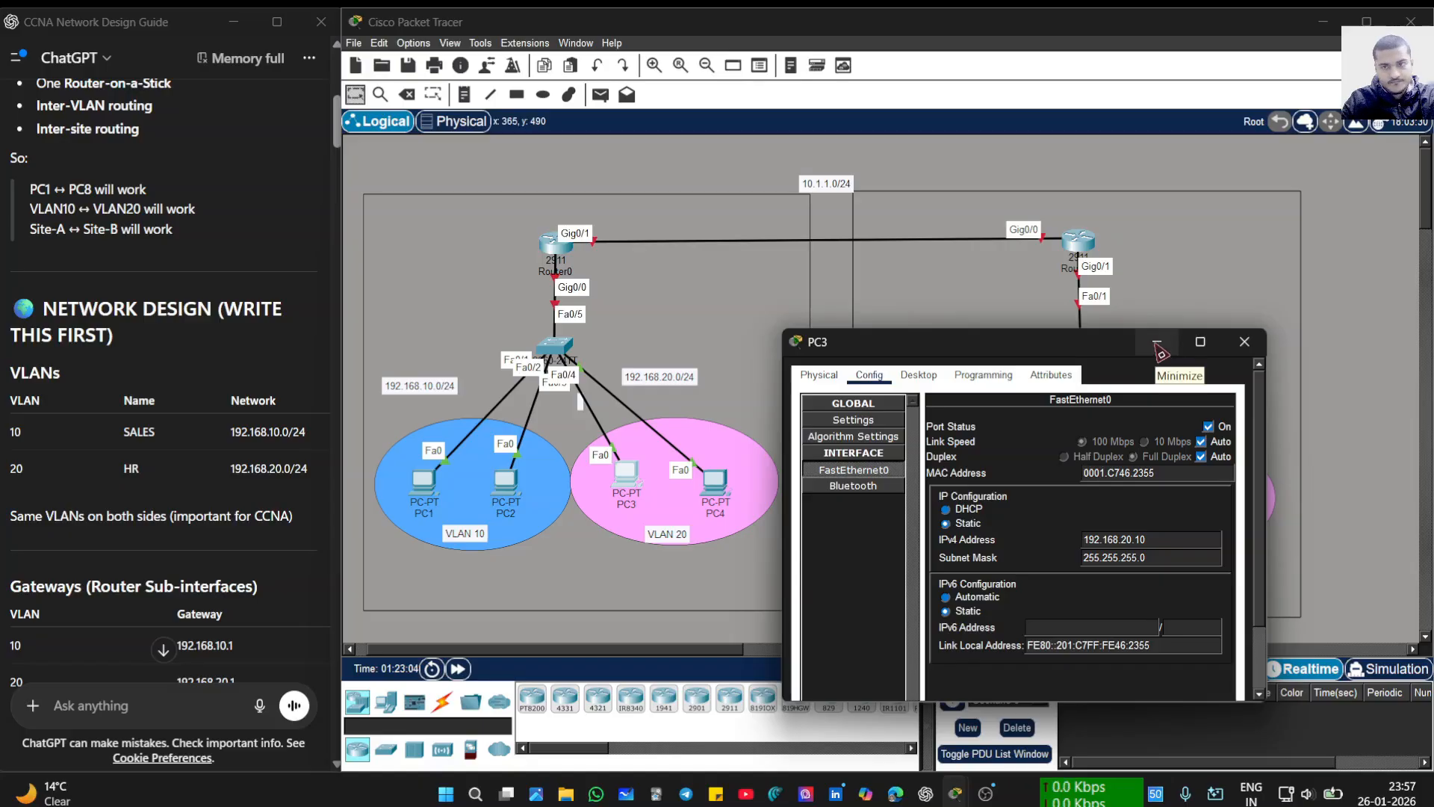
pyautogui.click(1244, 341)
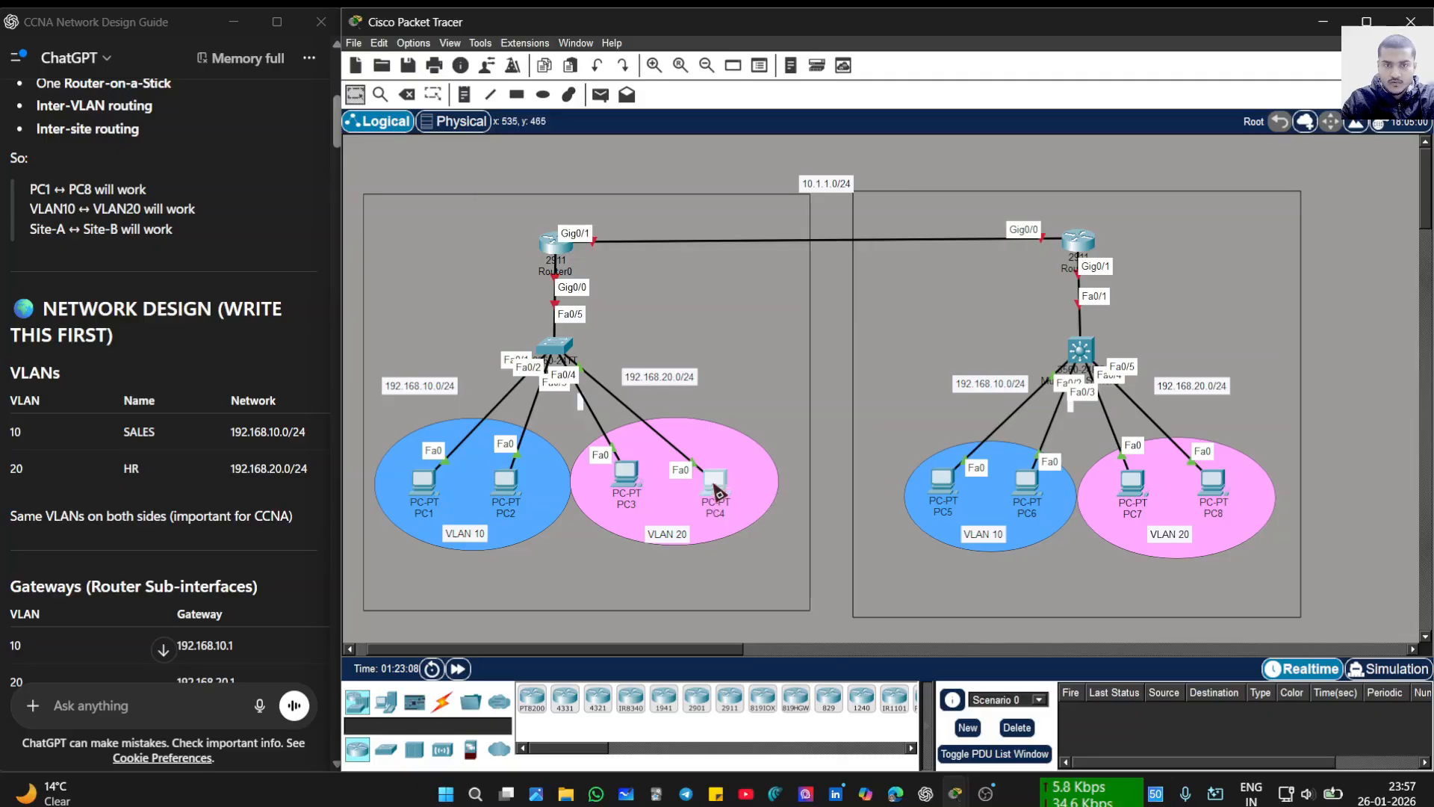
# - Set PC4's default gateway to 192.168.20.1
pyautogui.click(717, 491)
pyautogui.click(560, 235)
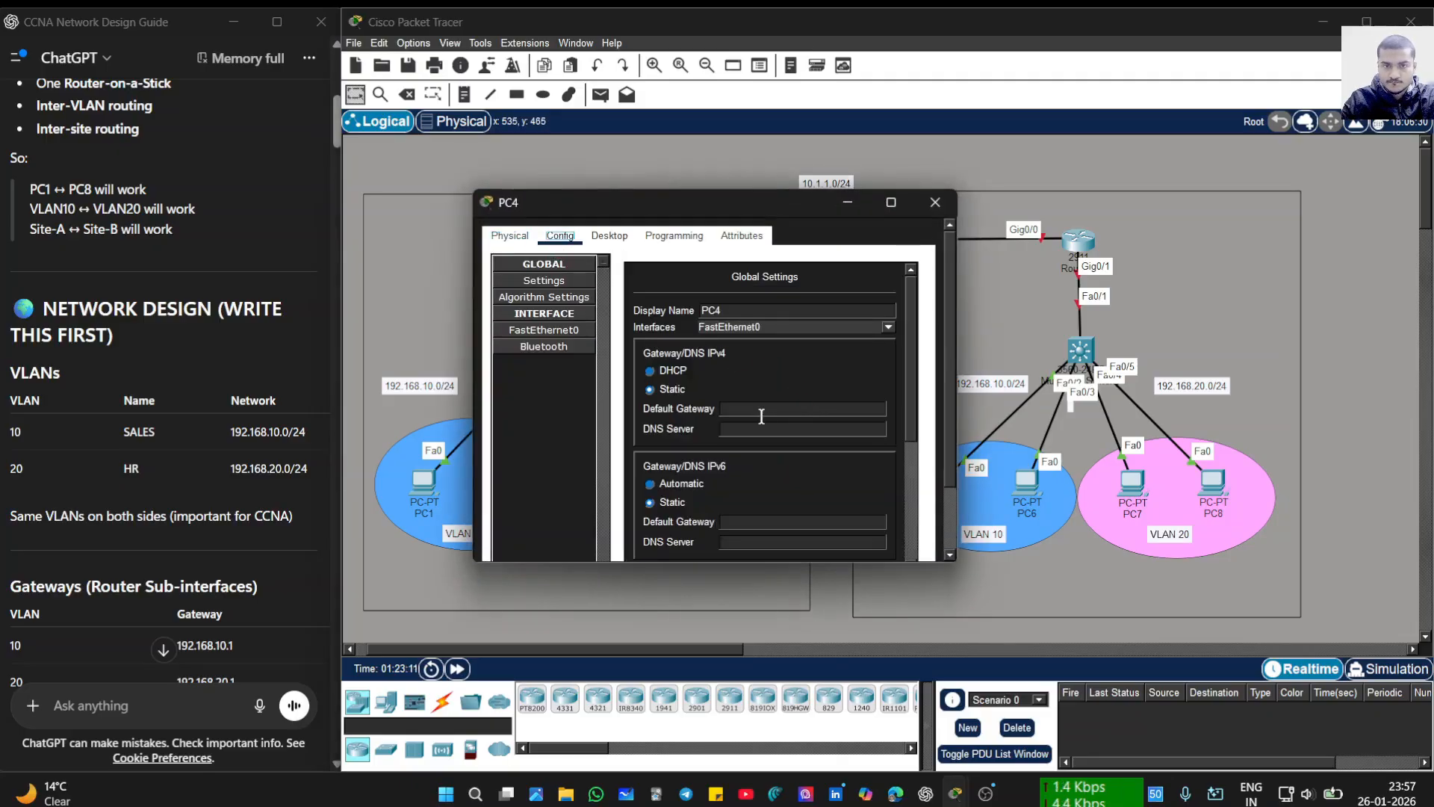
pyautogui.write('192.168.20.1')
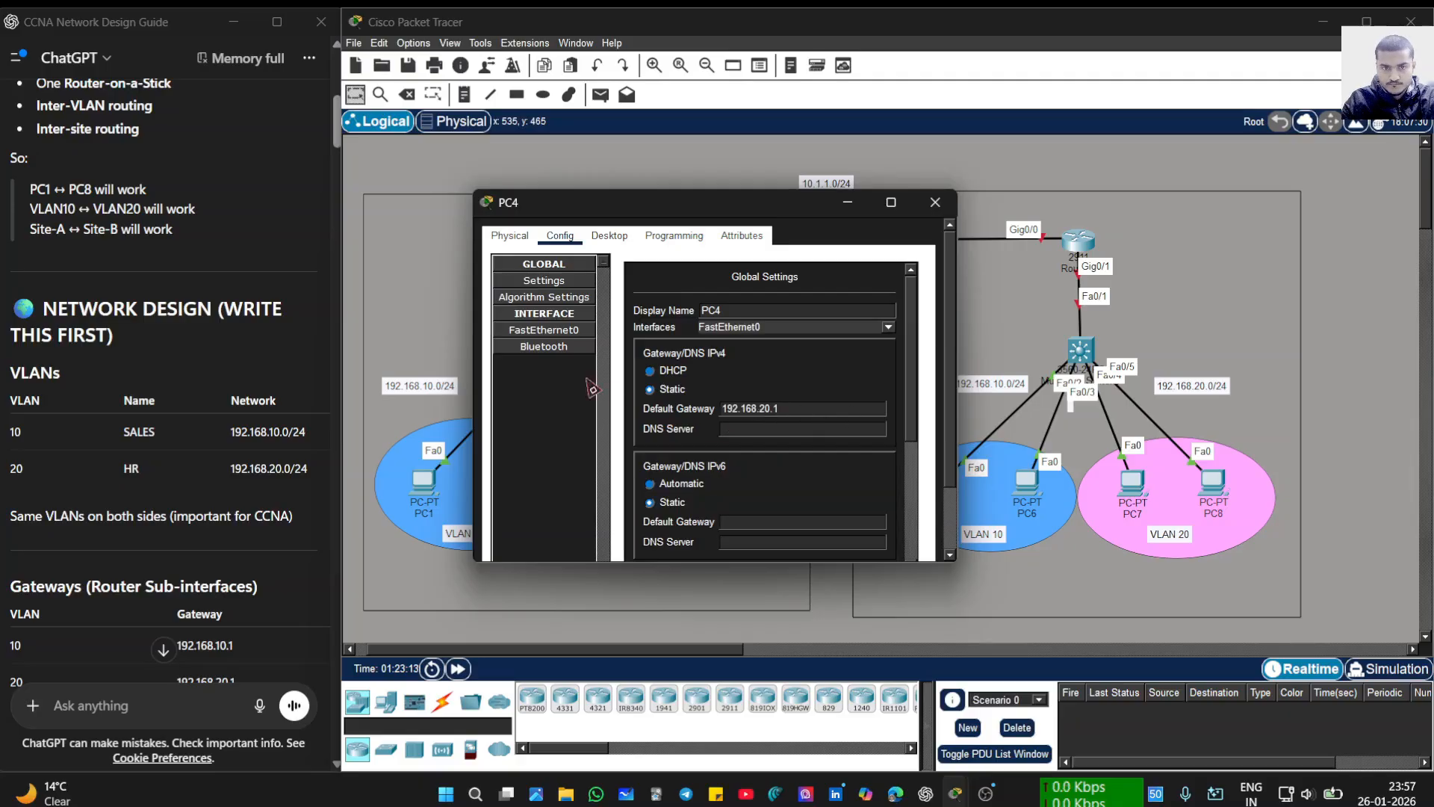
# - Give PC4's FastEthernet0 the address 192.168.20.11 with its subnet mask, then open PC7
pyautogui.click(539, 334)
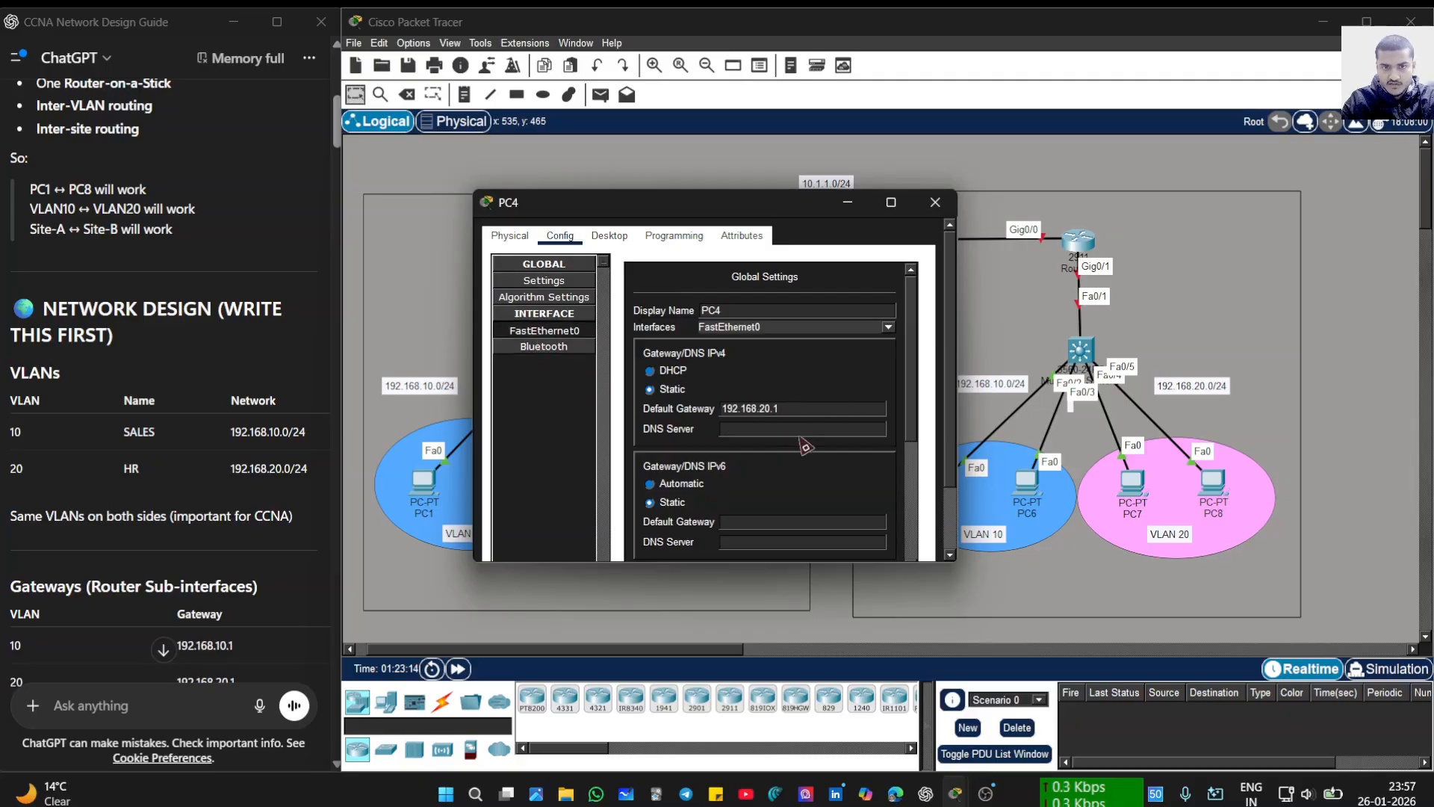
pyautogui.click(782, 399)
pyautogui.write('192.168.20.1')
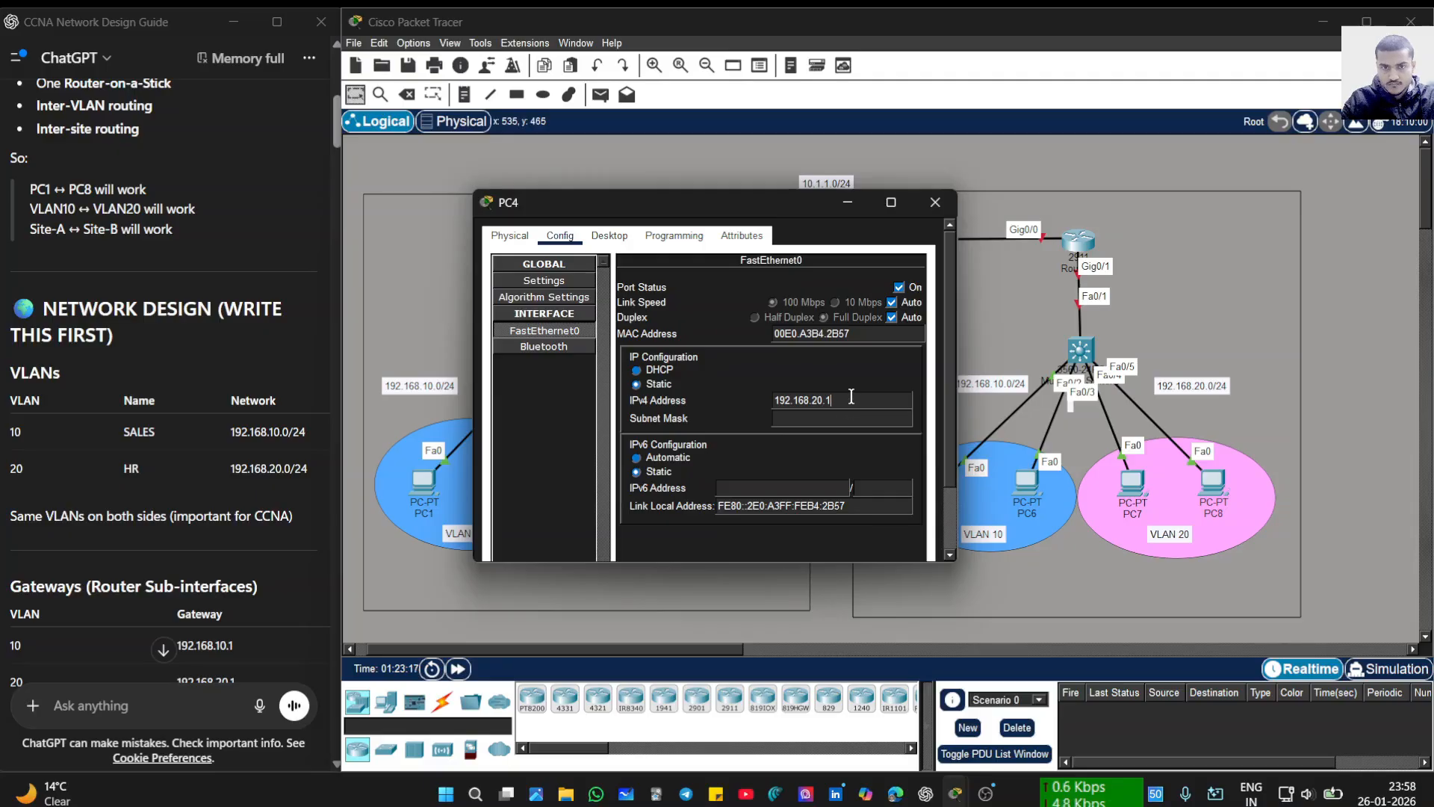
pyautogui.write('2')
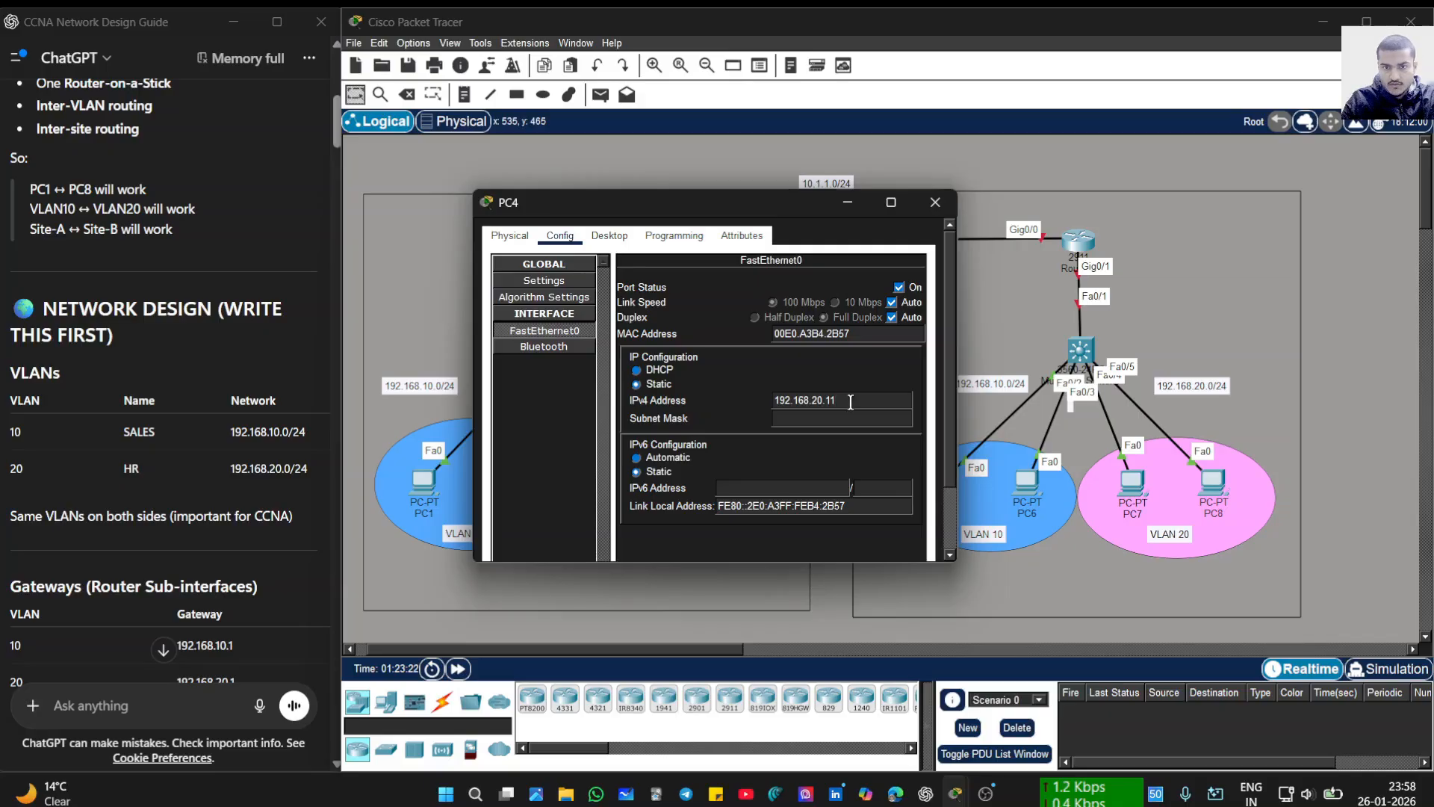
pyautogui.click(849, 418)
pyautogui.click(934, 202)
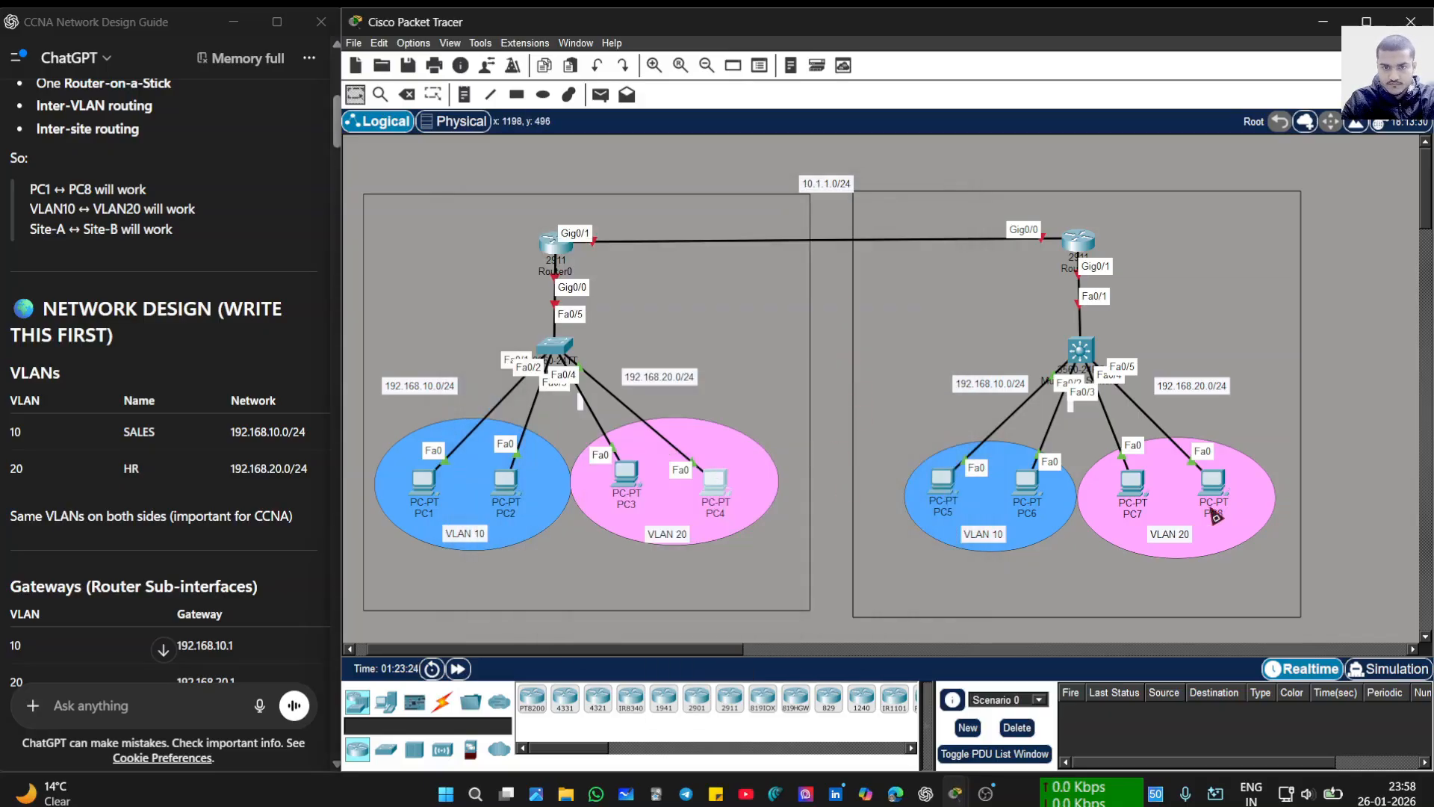
pyautogui.click(1133, 484)
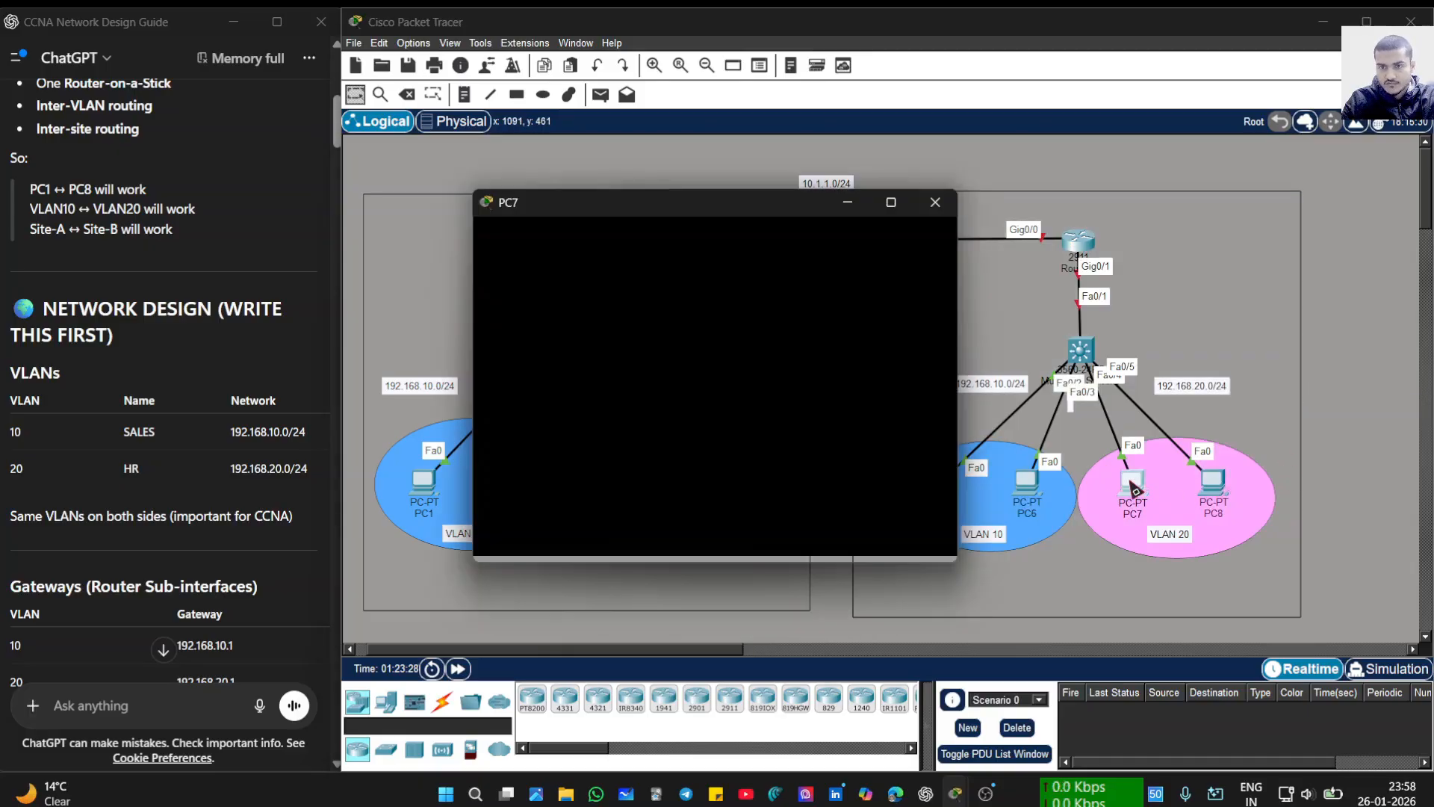
# - Paste 192.168.20.1 as PC7's default gateway after reopening its blank window
pyautogui.click(935, 202)
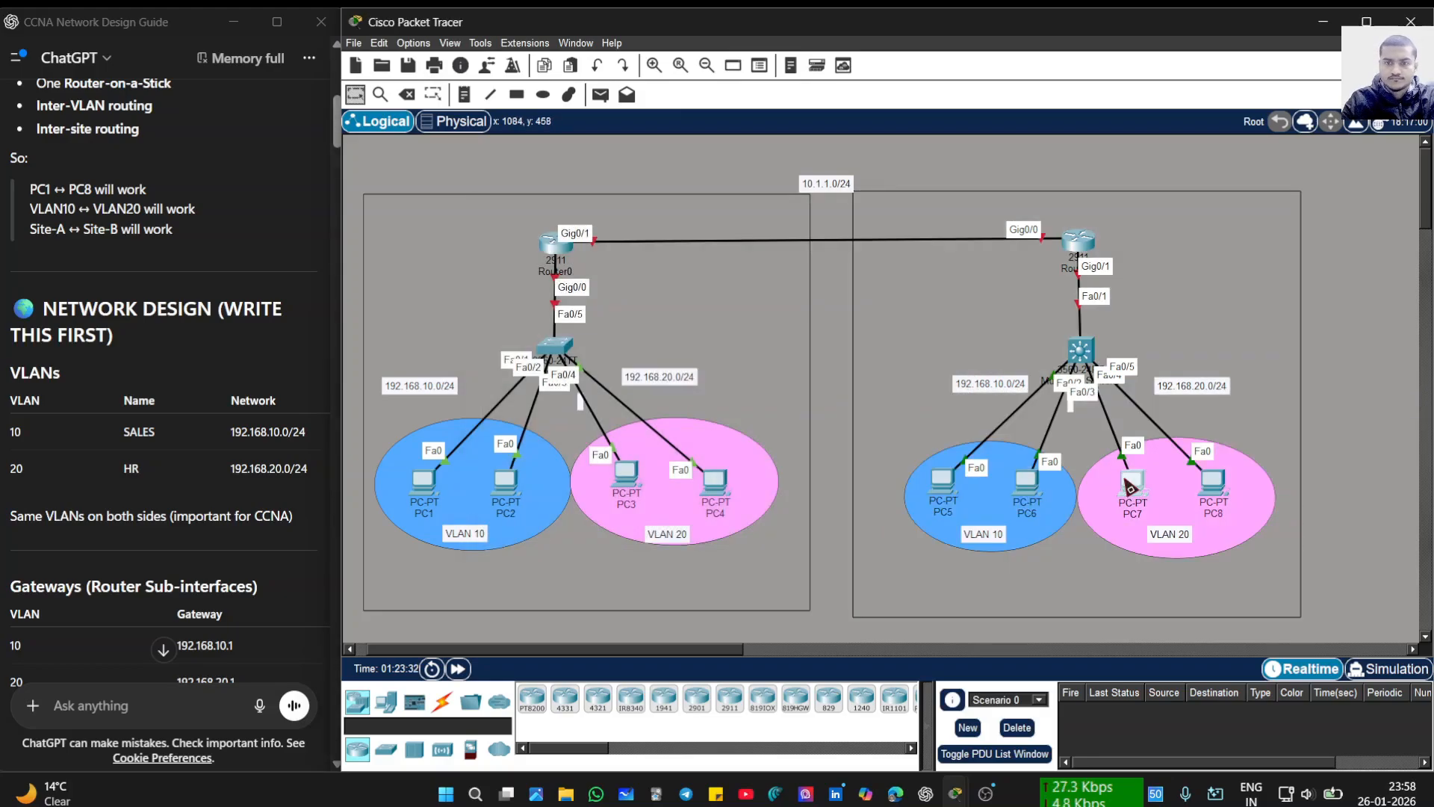
pyautogui.click(1129, 486)
pyautogui.click(559, 235)
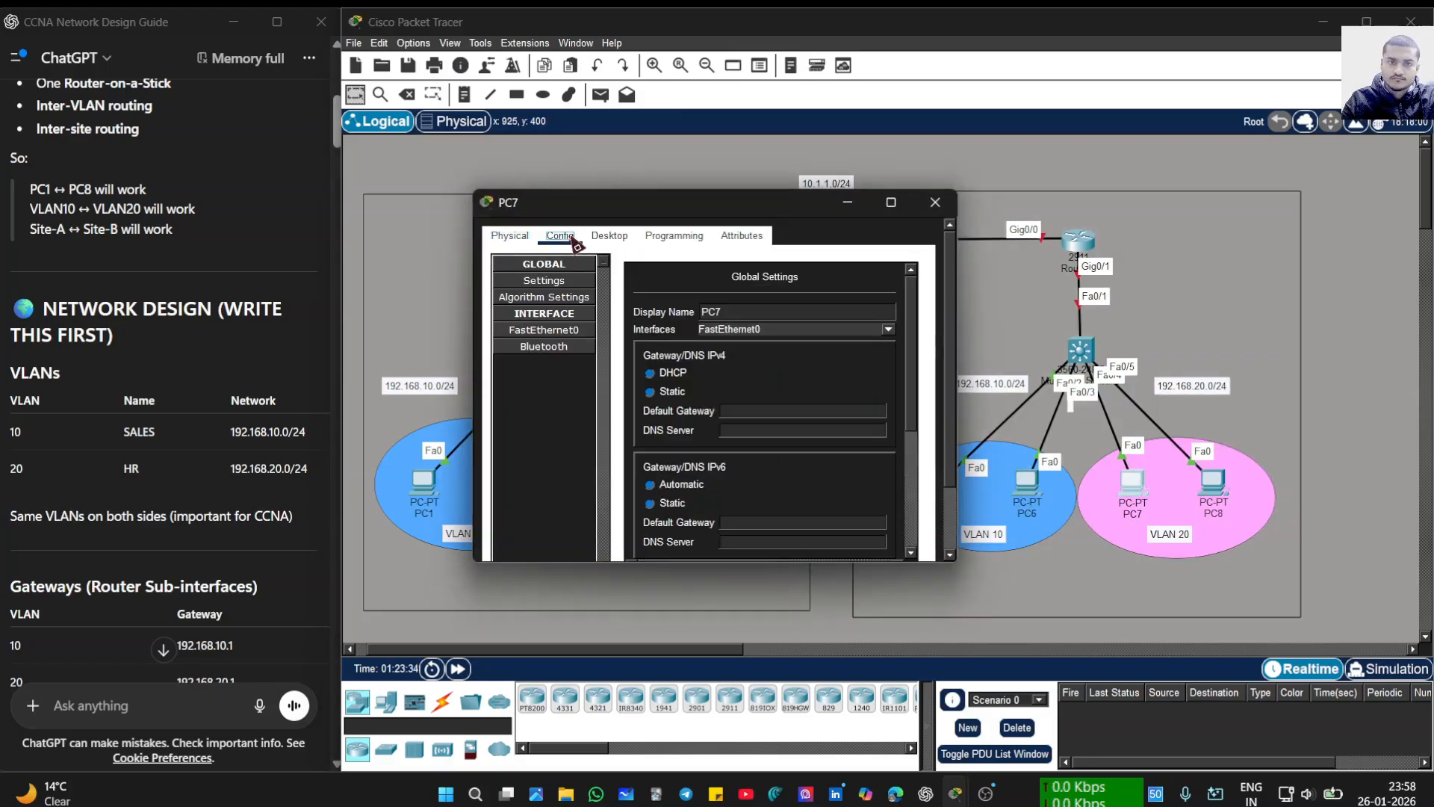
pyautogui.click(757, 407)
pyautogui.write('192.168.20.1')
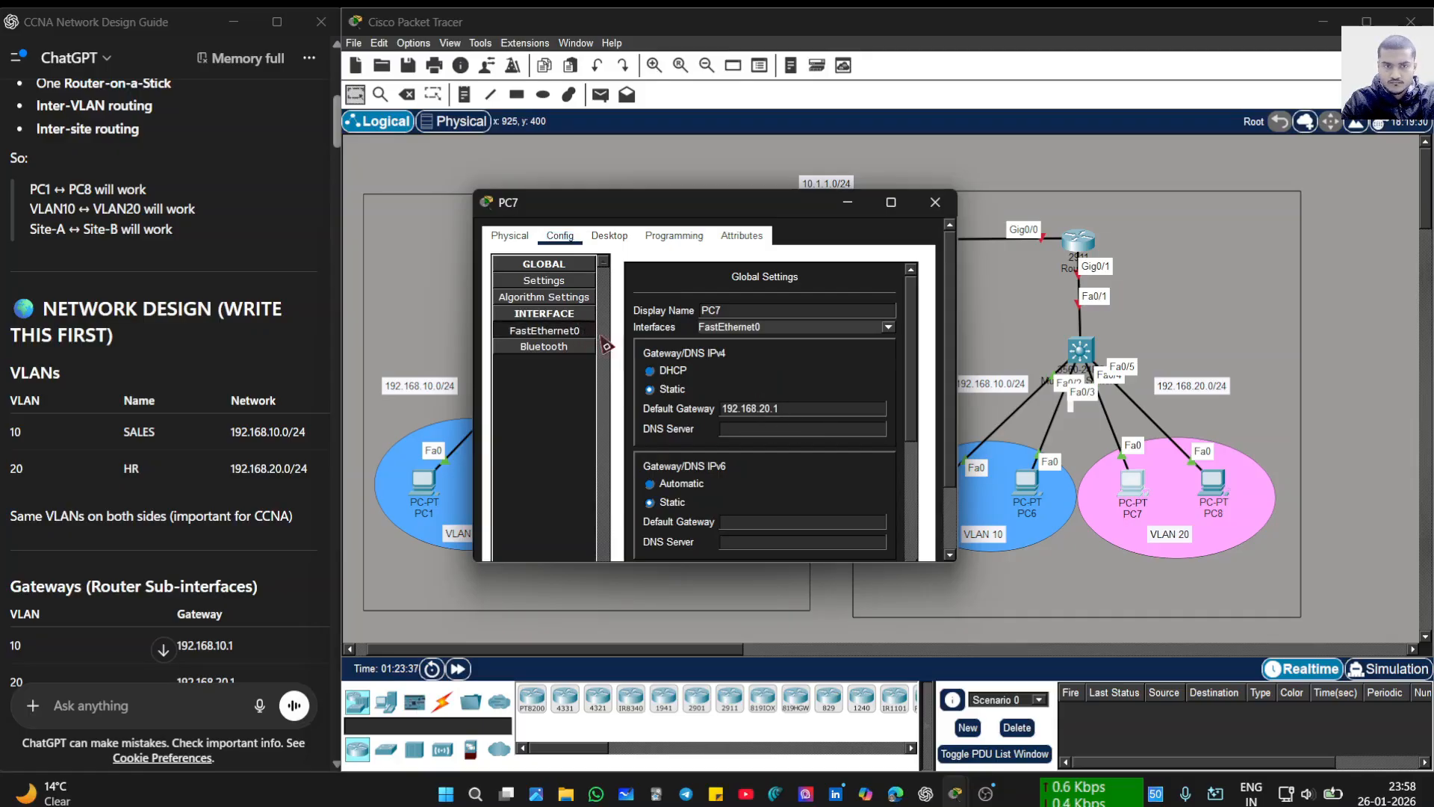
# - Give PC7's FastEthernet0 the address 192.168.20.12 with mask 255.255.255.0, then close it
pyautogui.click(544, 330)
pyautogui.click(821, 412)
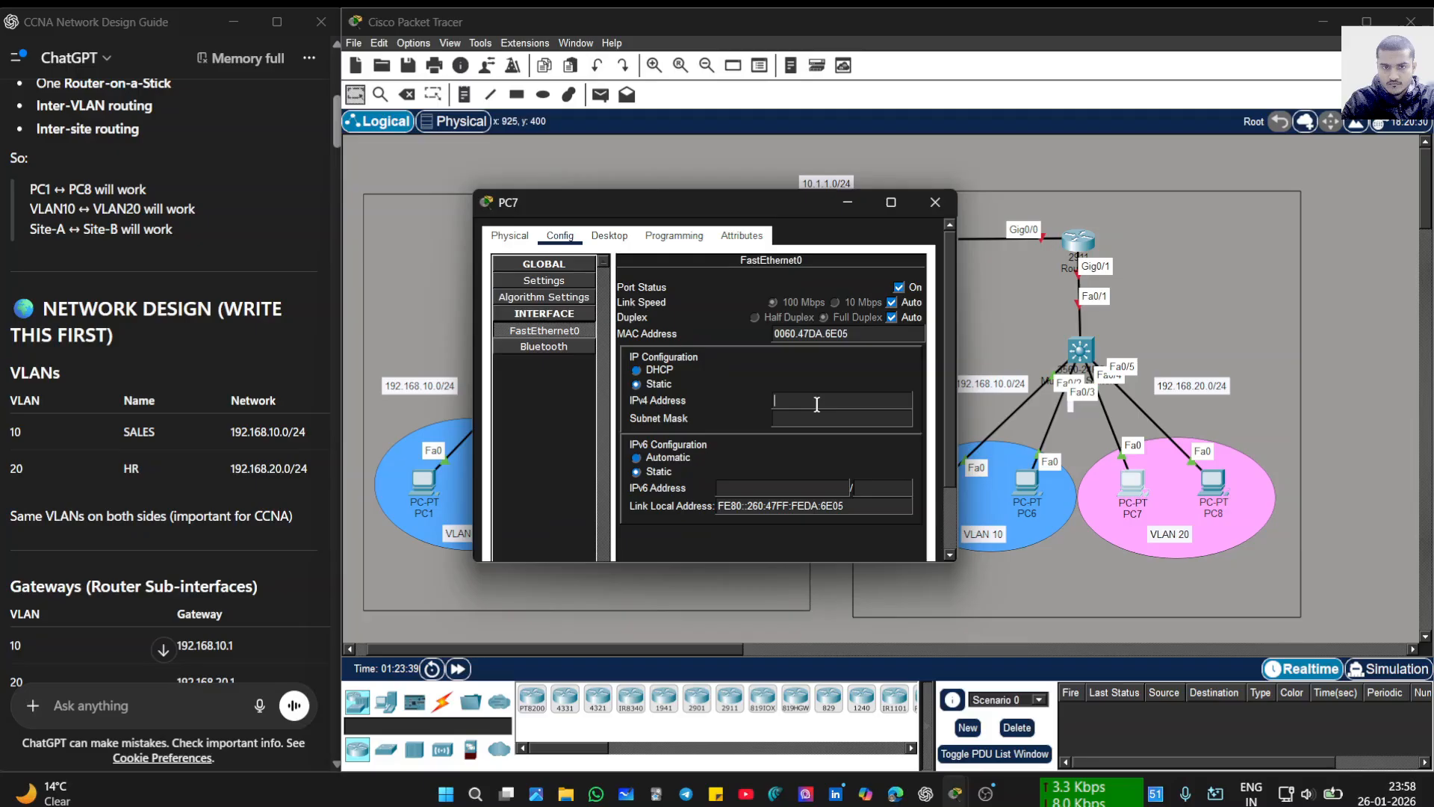
pyautogui.write('192.168.20.1')
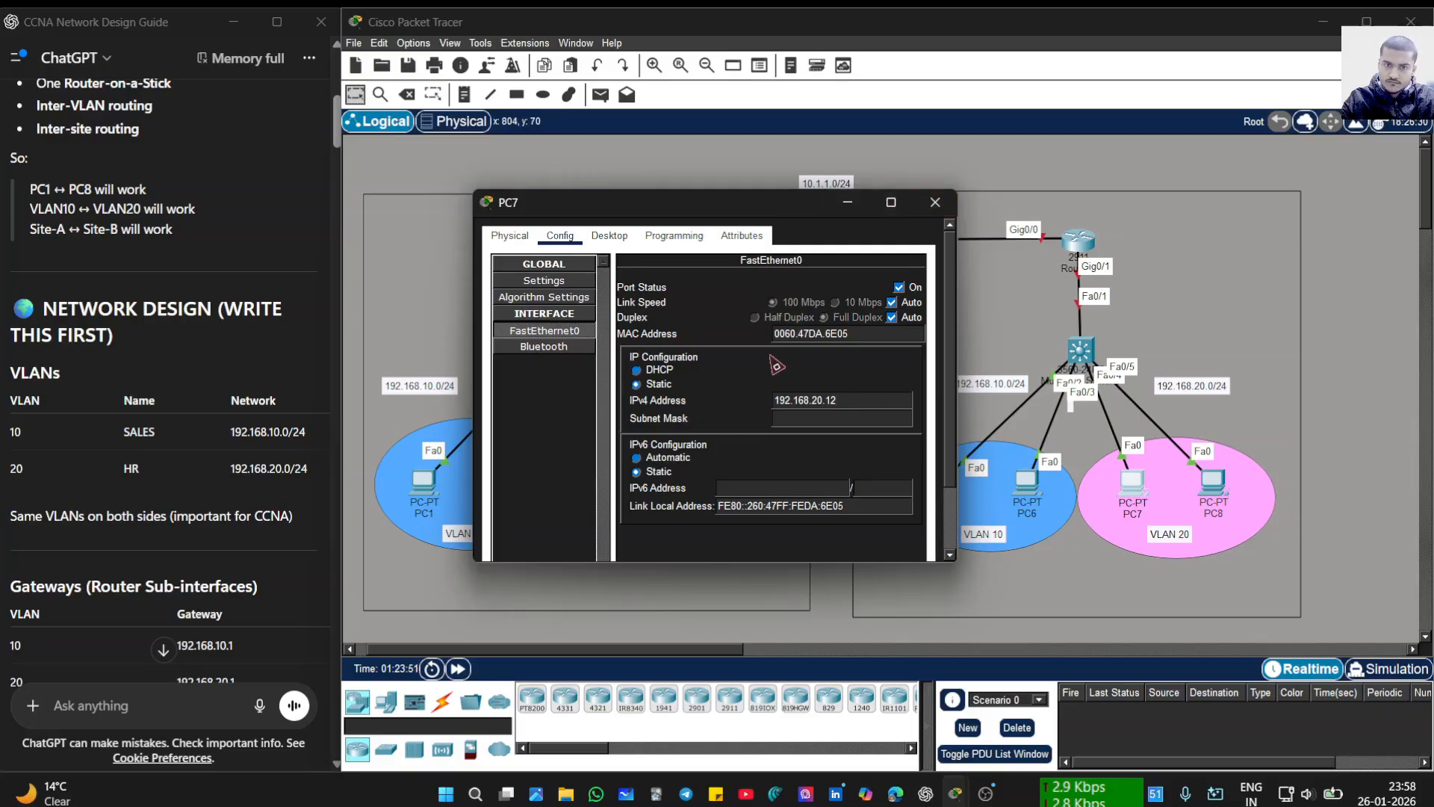
pyautogui.click(735, 382)
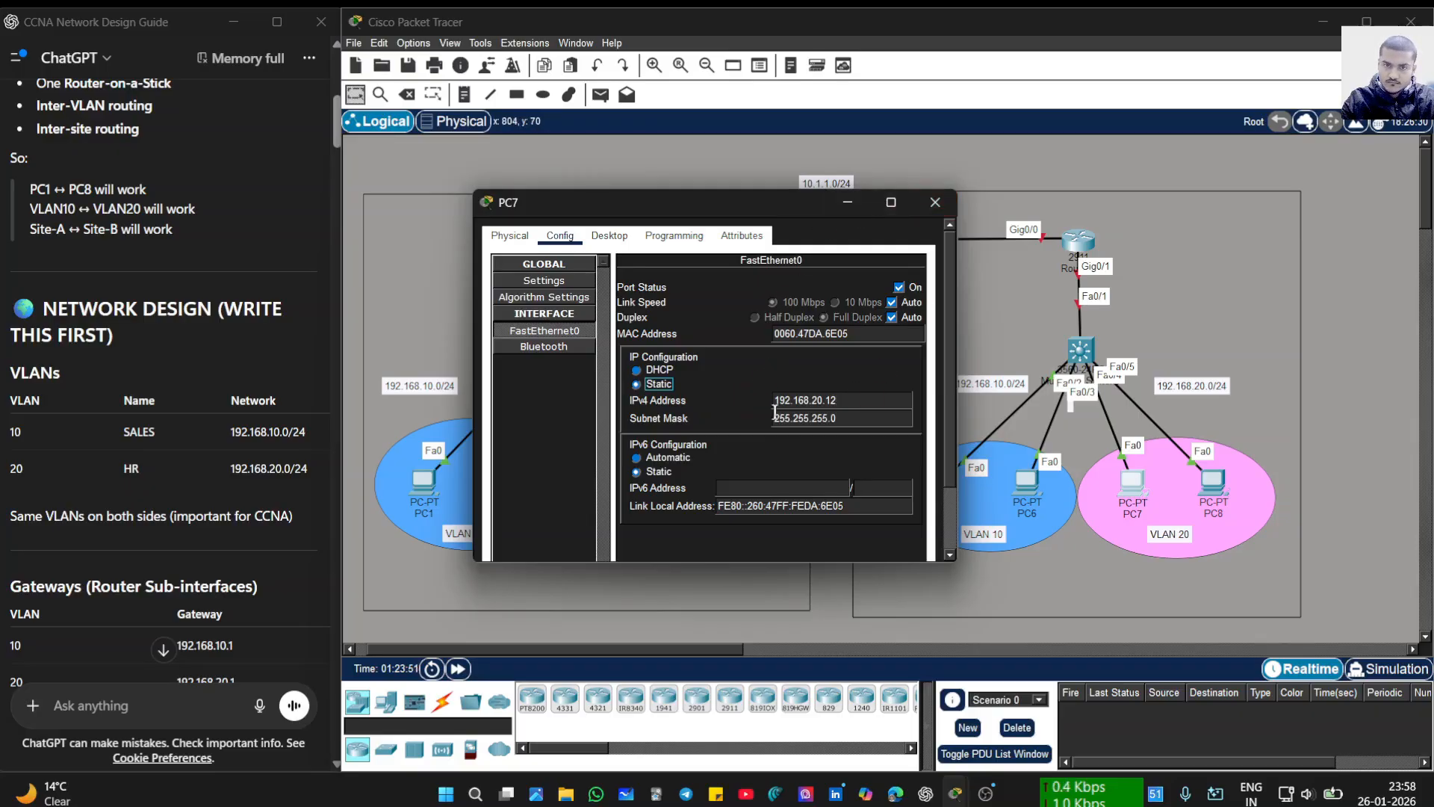
pyautogui.click(955, 206)
# - Paste 192.168.20.1 as PC8's default gateway
pyautogui.click(1203, 500)
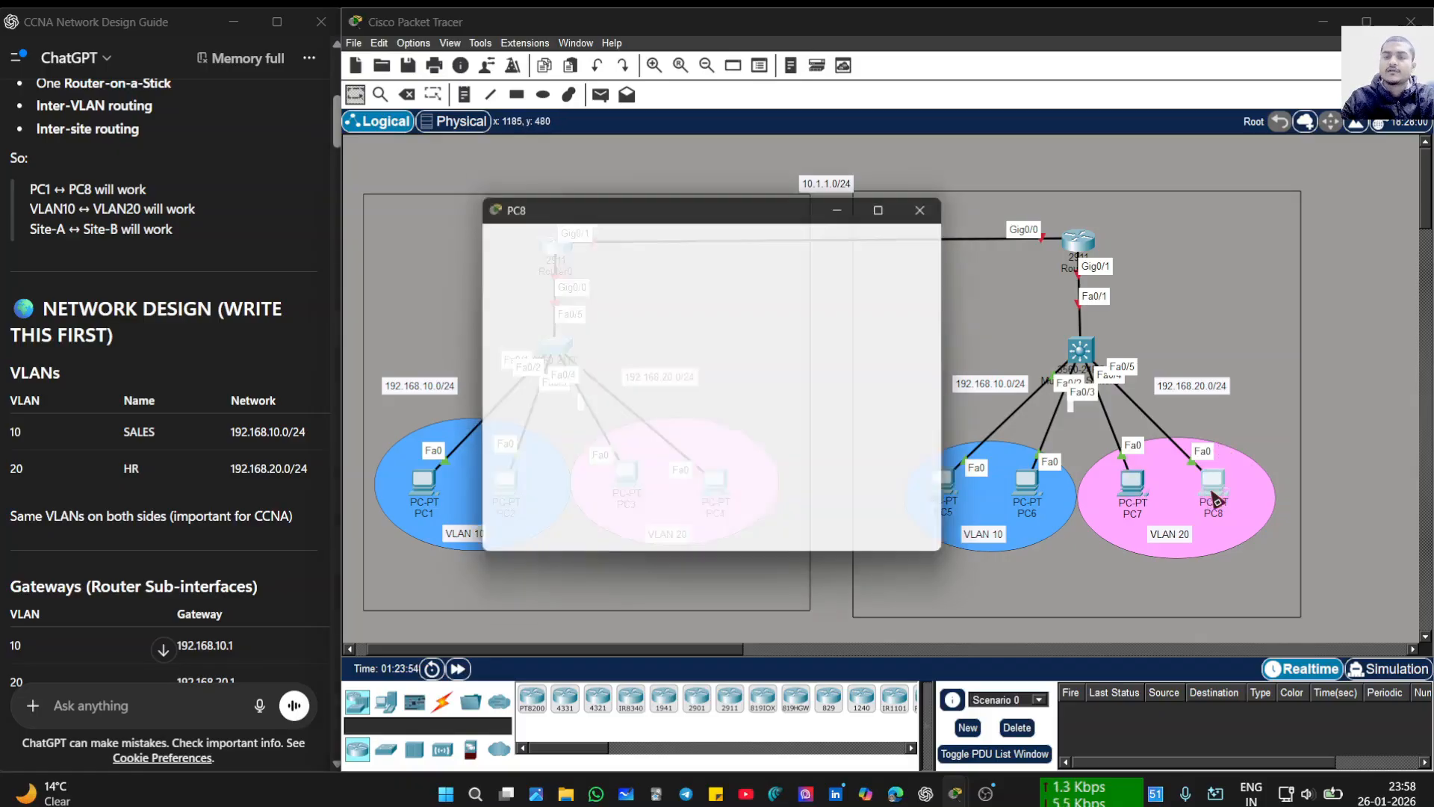
pyautogui.click(561, 236)
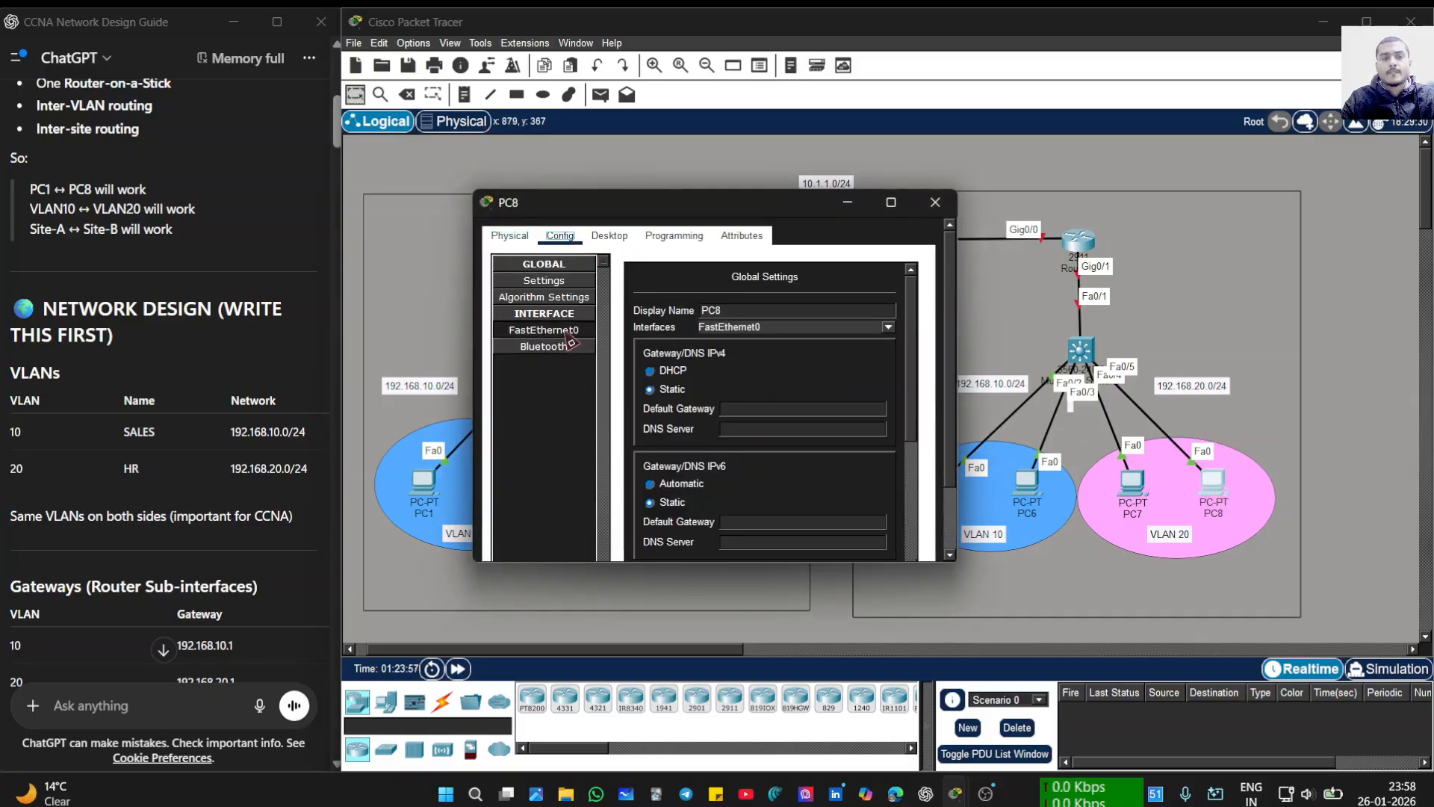
pyautogui.write('192.168.20.1')
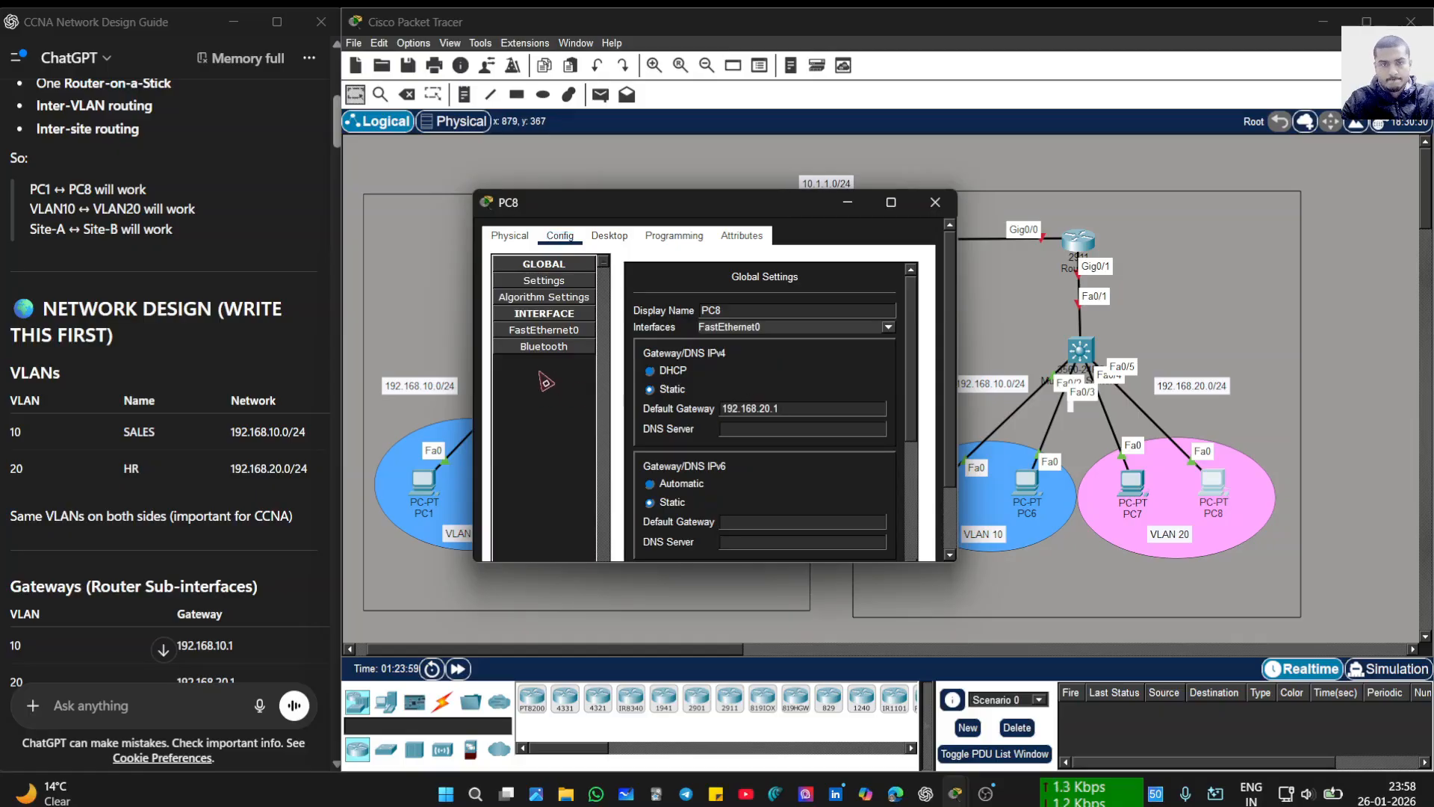
# - Give PC8's FastEthernet0 the address 192.168.20.13 with mask 255.255.255.0, then close it
pyautogui.click(553, 334)
pyautogui.click(779, 403)
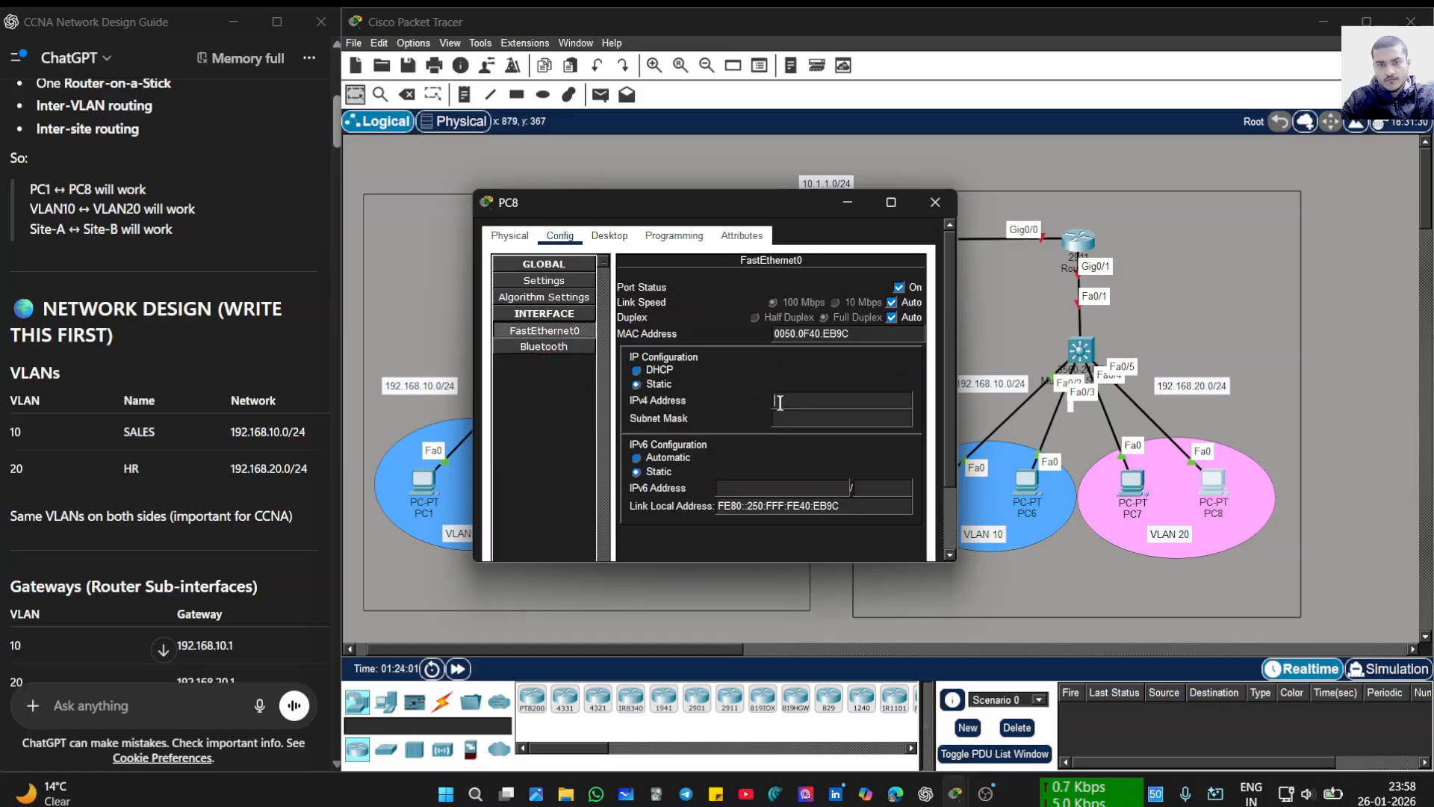
pyautogui.write('192.168.20.1')
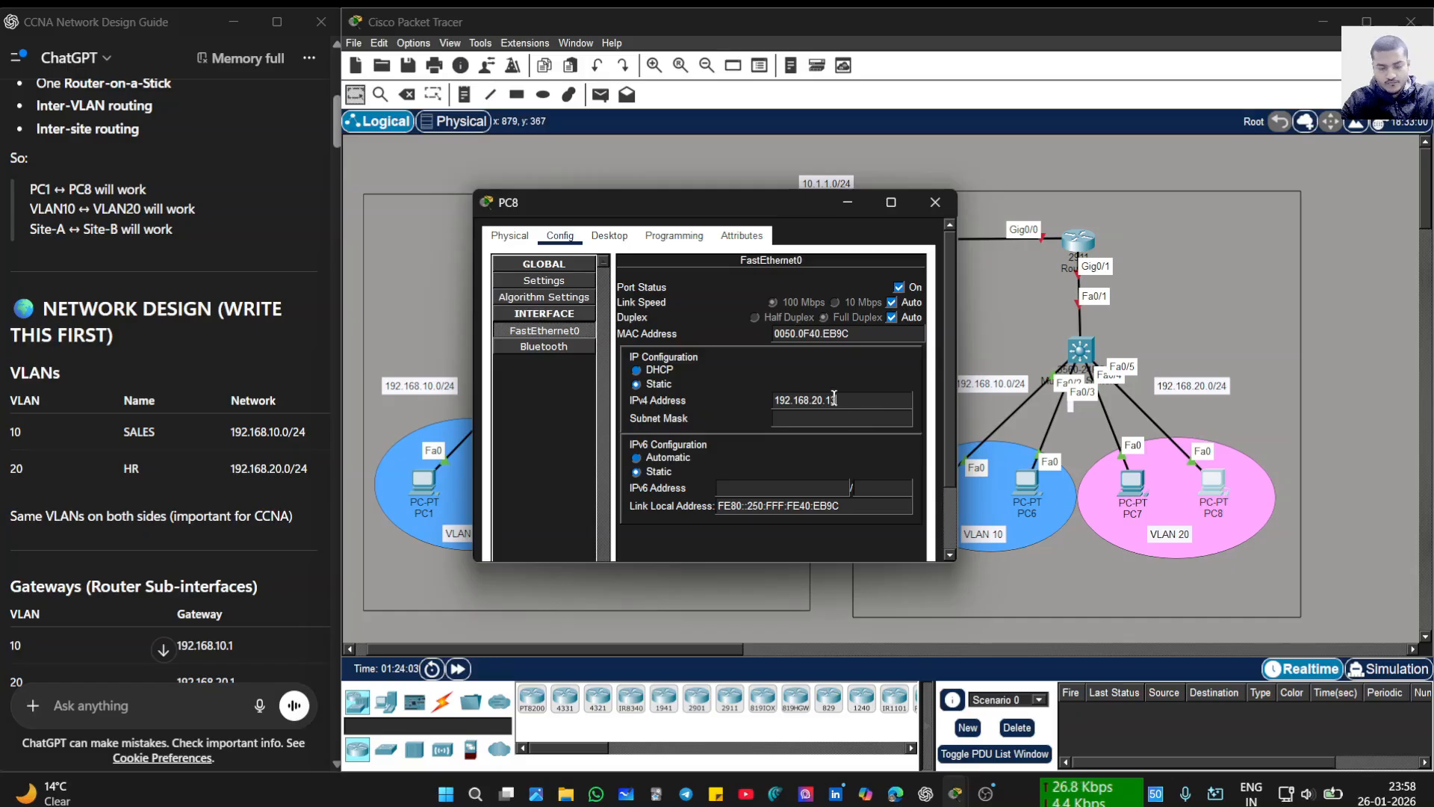
pyautogui.click(879, 444)
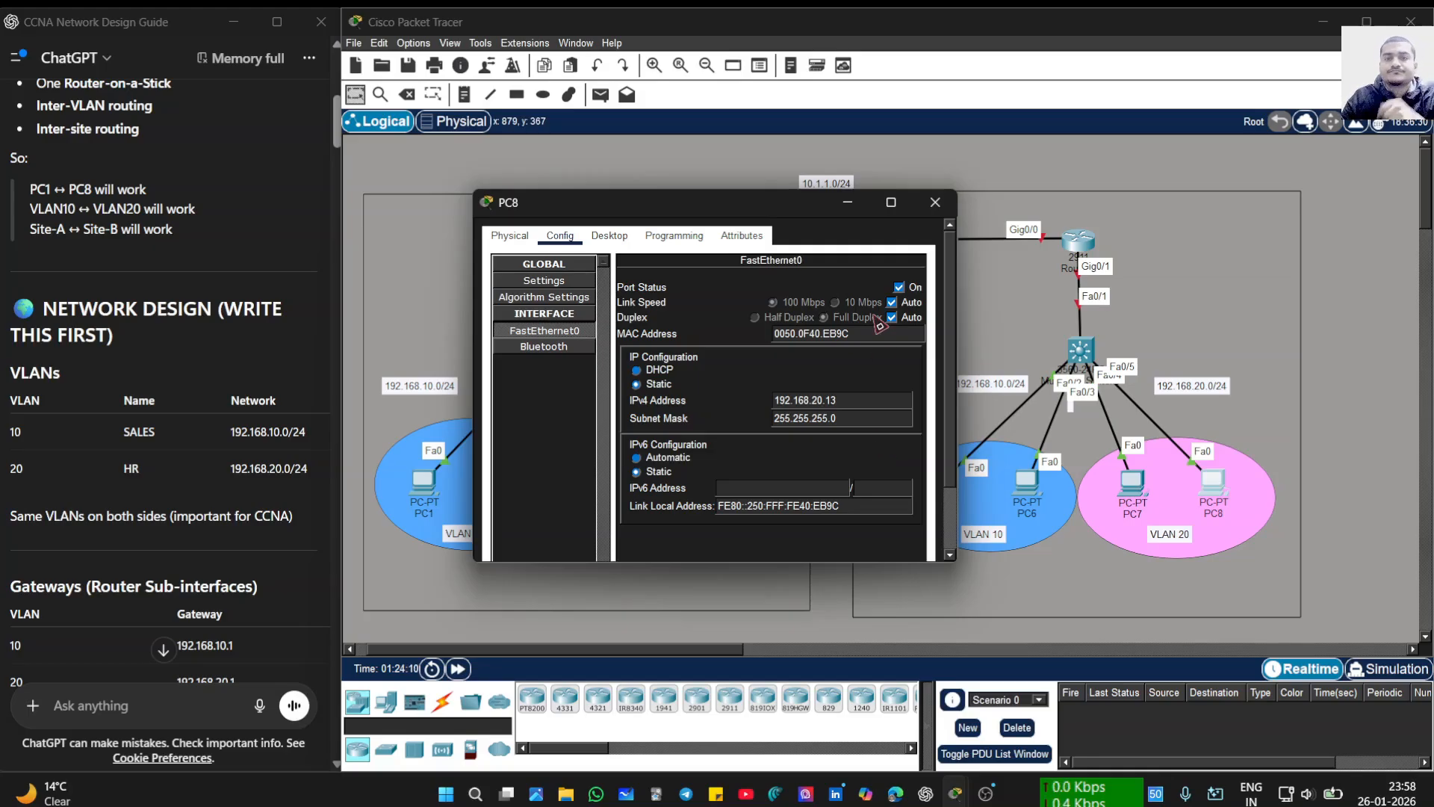
pyautogui.click(934, 211)
pyautogui.click(871, 416)
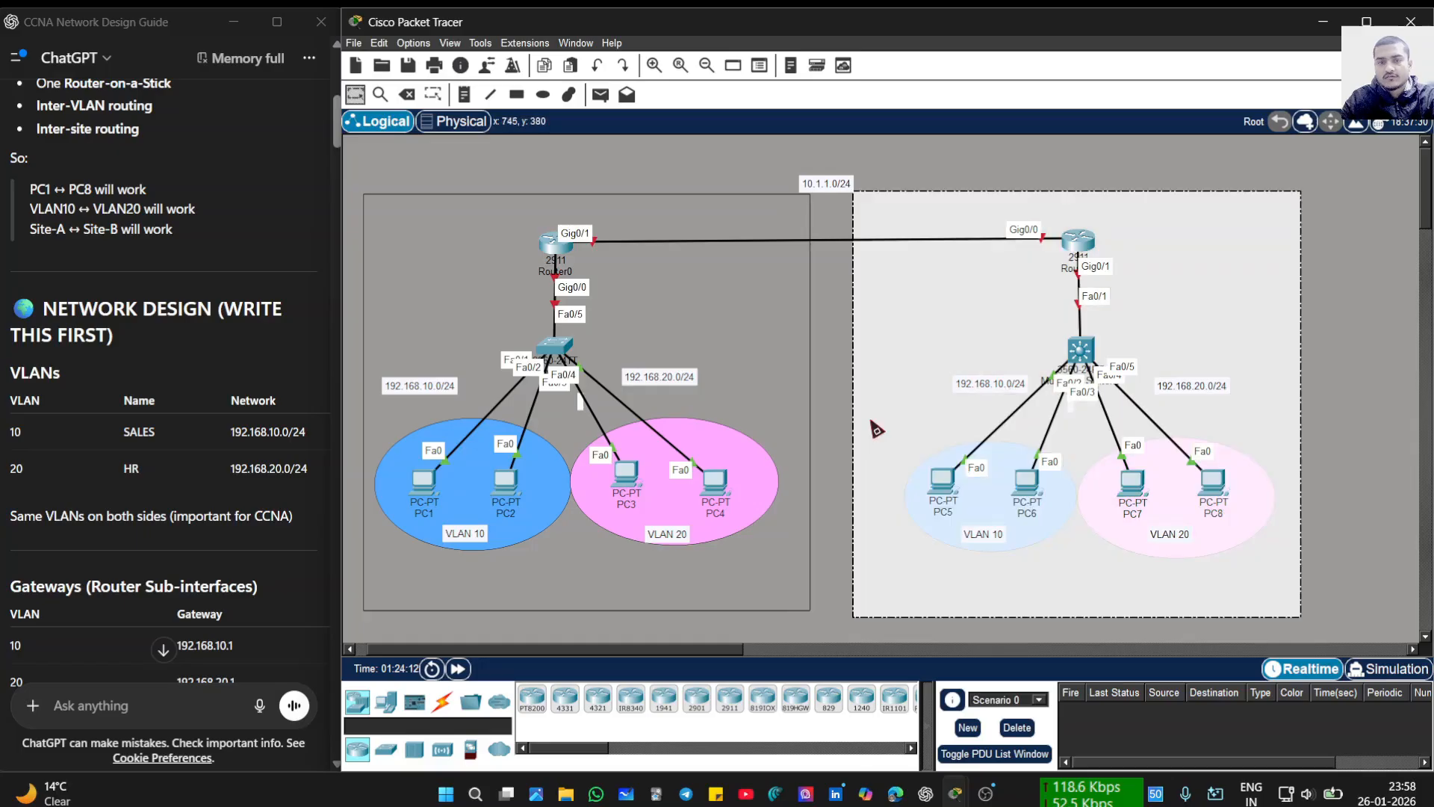
# - Open Switch0's window, reposition it, and switch to its CLI at the Switch> prompt
pyautogui.click(1366, 619)
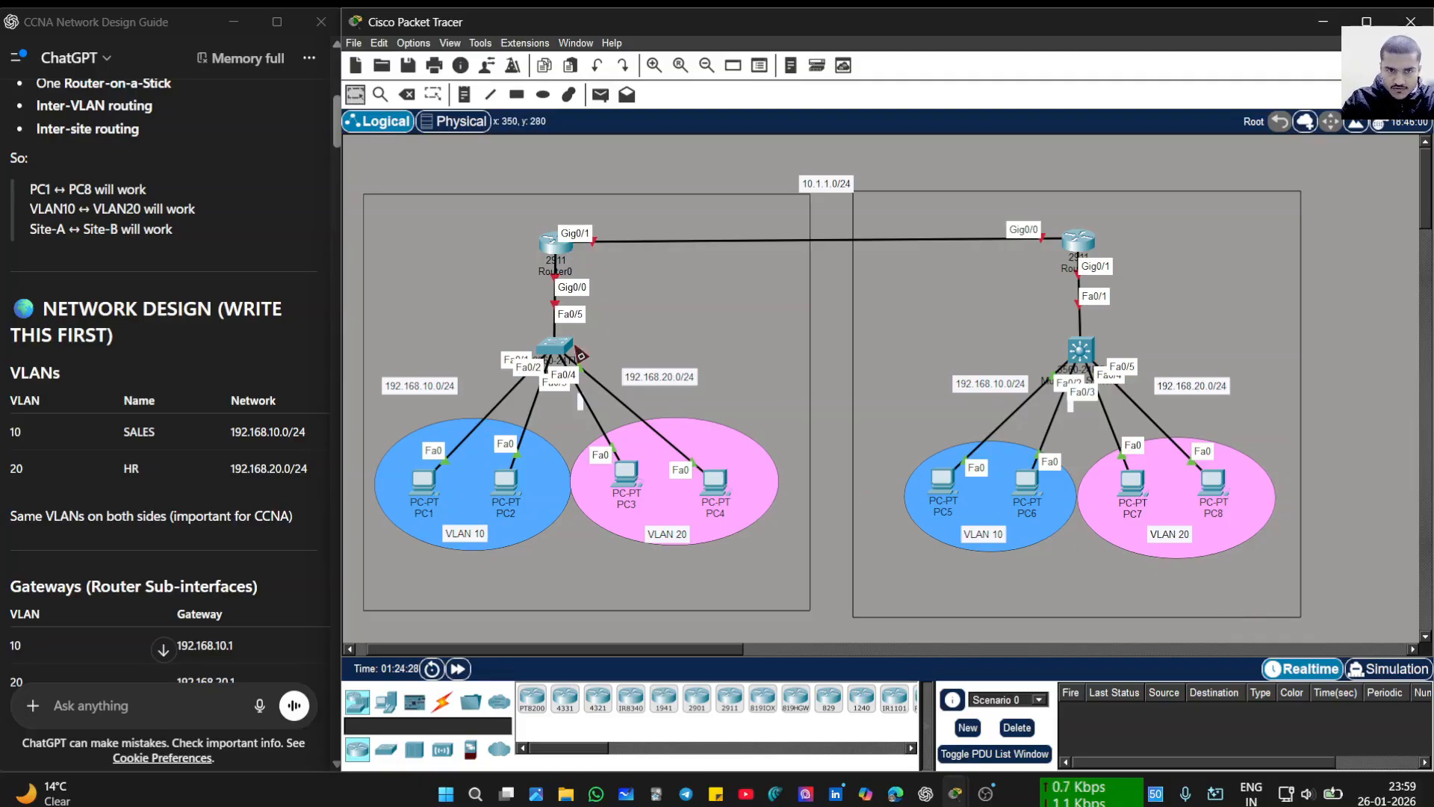
pyautogui.click(570, 356)
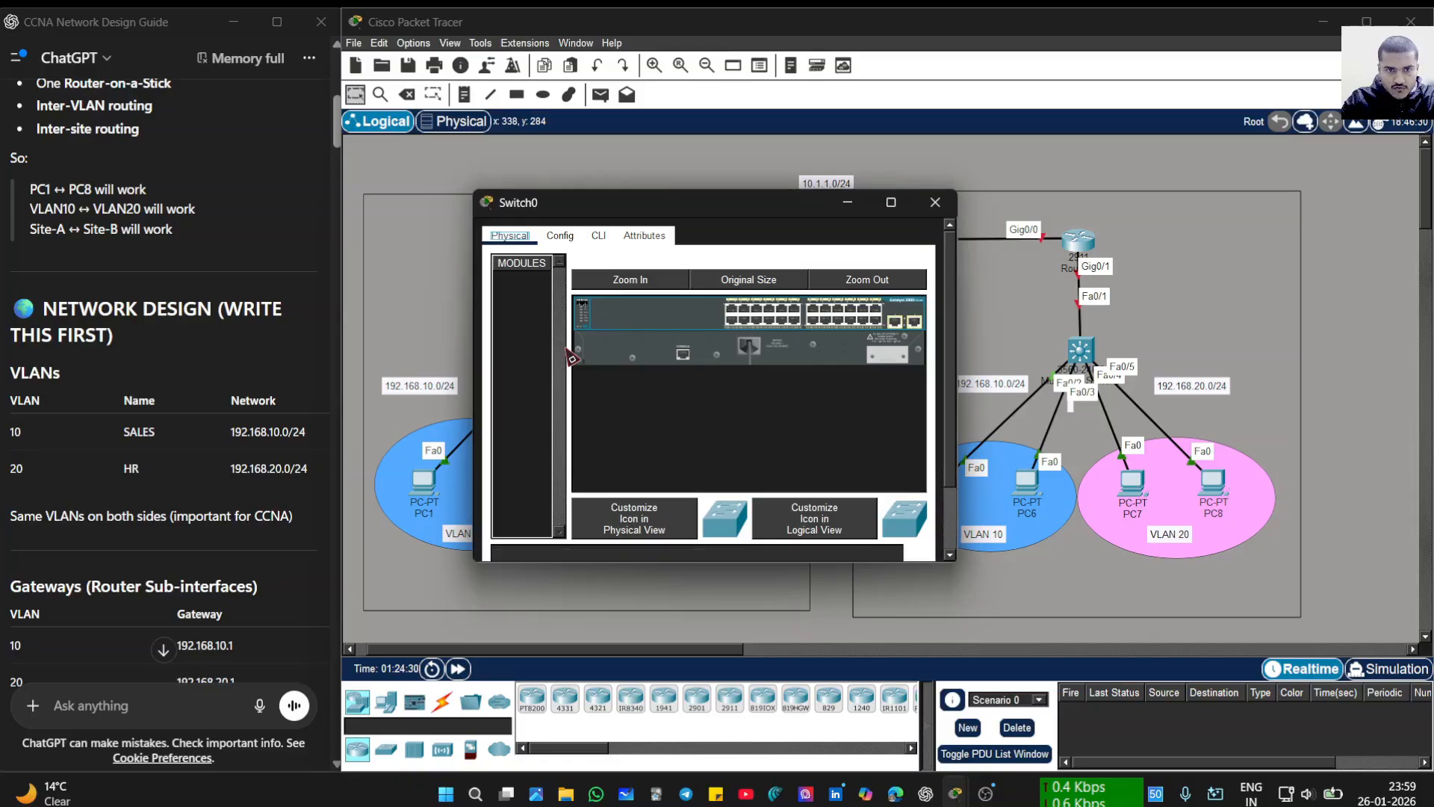
pyautogui.moveTo(620, 213); pyautogui.dragTo(684, 450)
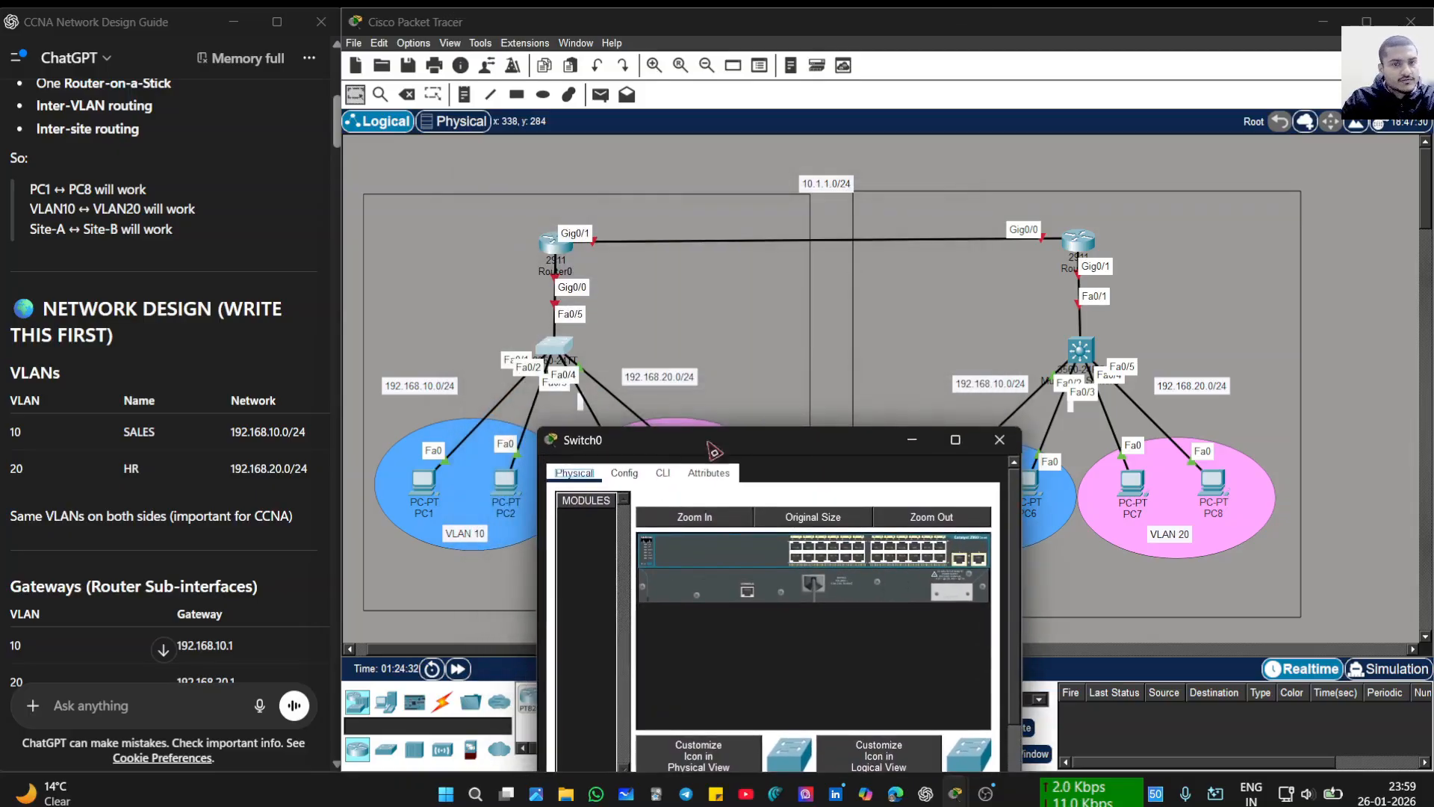
pyautogui.moveTo(852, 446); pyautogui.dragTo(885, 374)
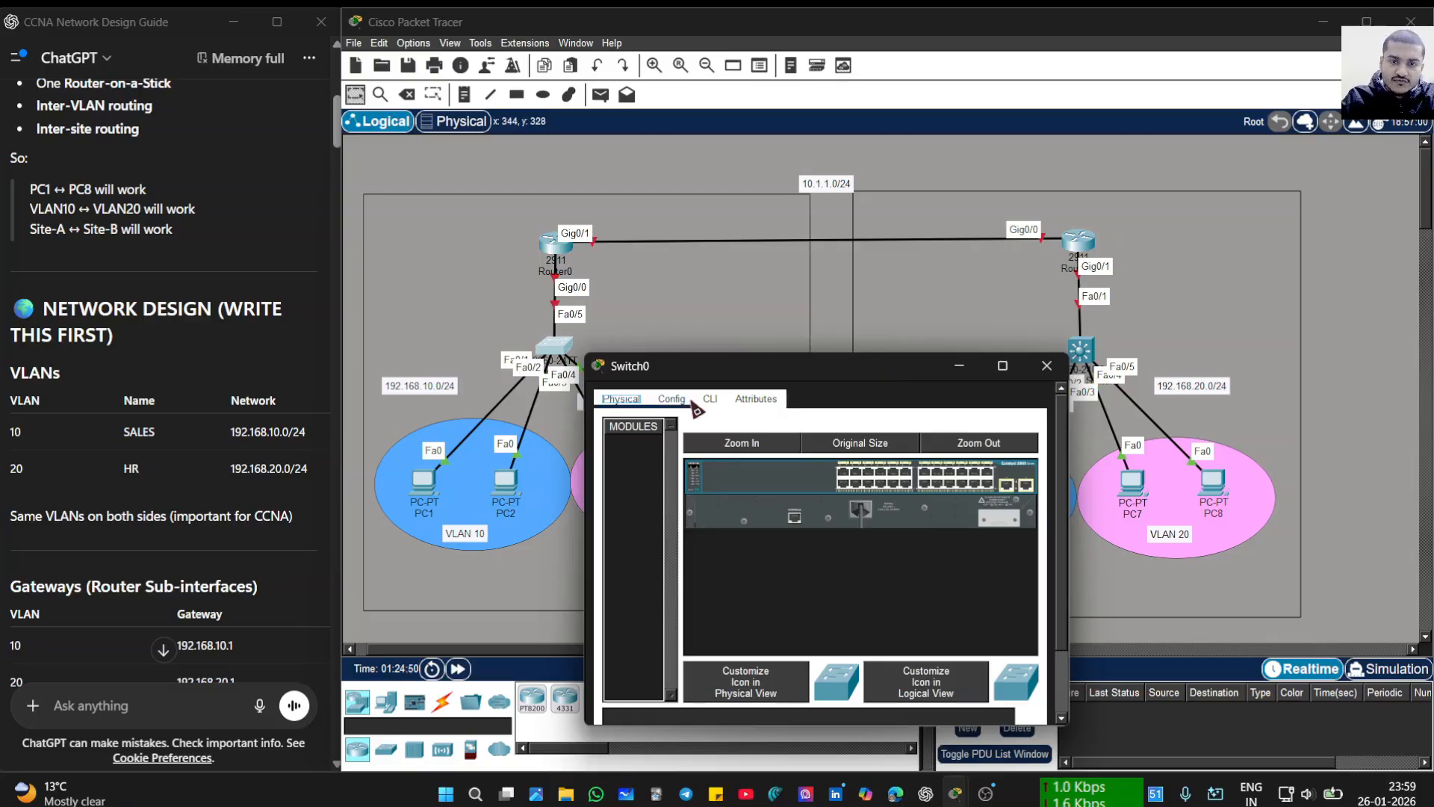
pyautogui.click(713, 401)
# - Wake the switch console and enter global configuration with enable and conf t
pyautogui.press('Return')
pyautogui.press('Return')
pyautogui.press('Return')
pyautogui.press('Return')
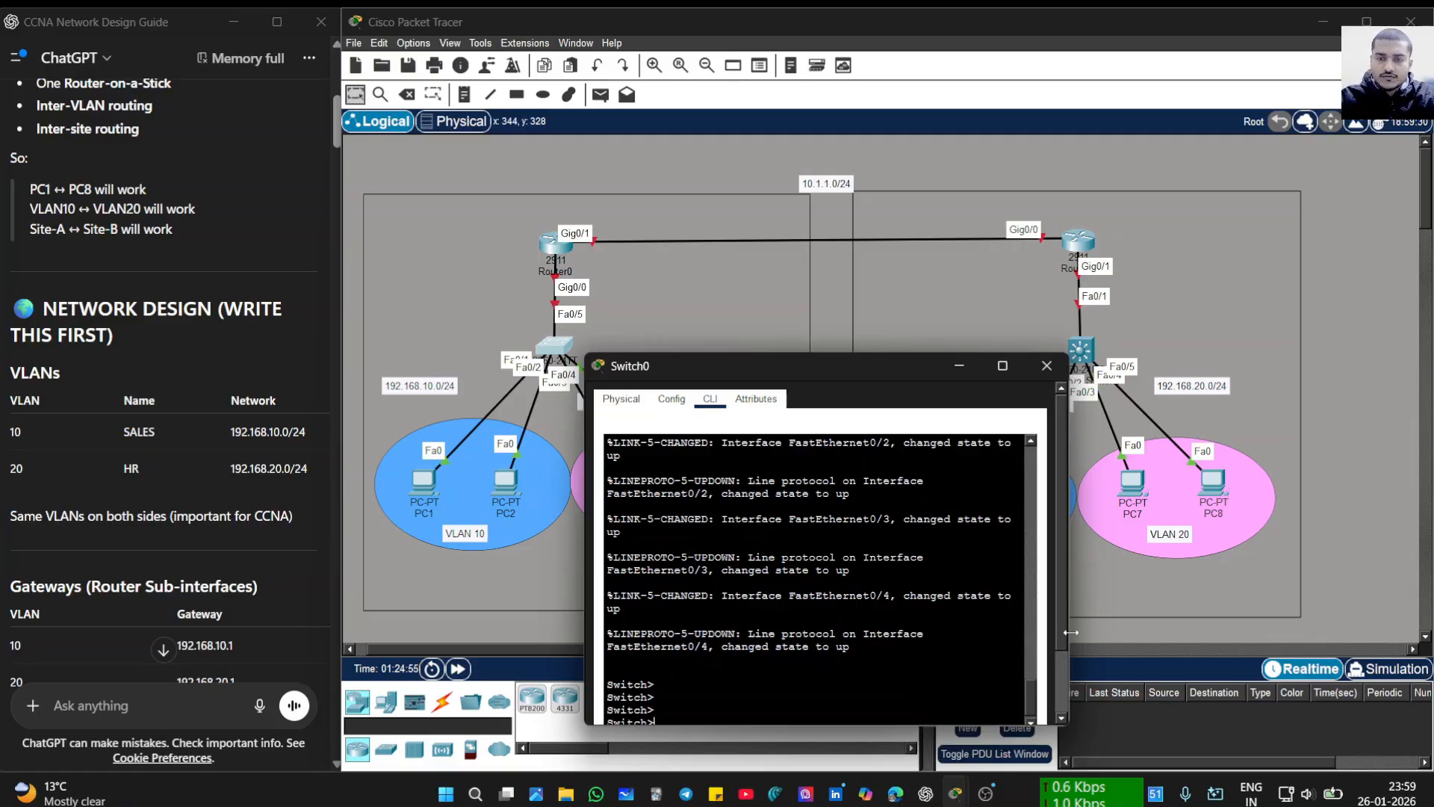
pyautogui.scroll(-5, 1087, 641)
pyautogui.scroll(6, 1010, 685)
pyautogui.scroll(5, 939, 338)
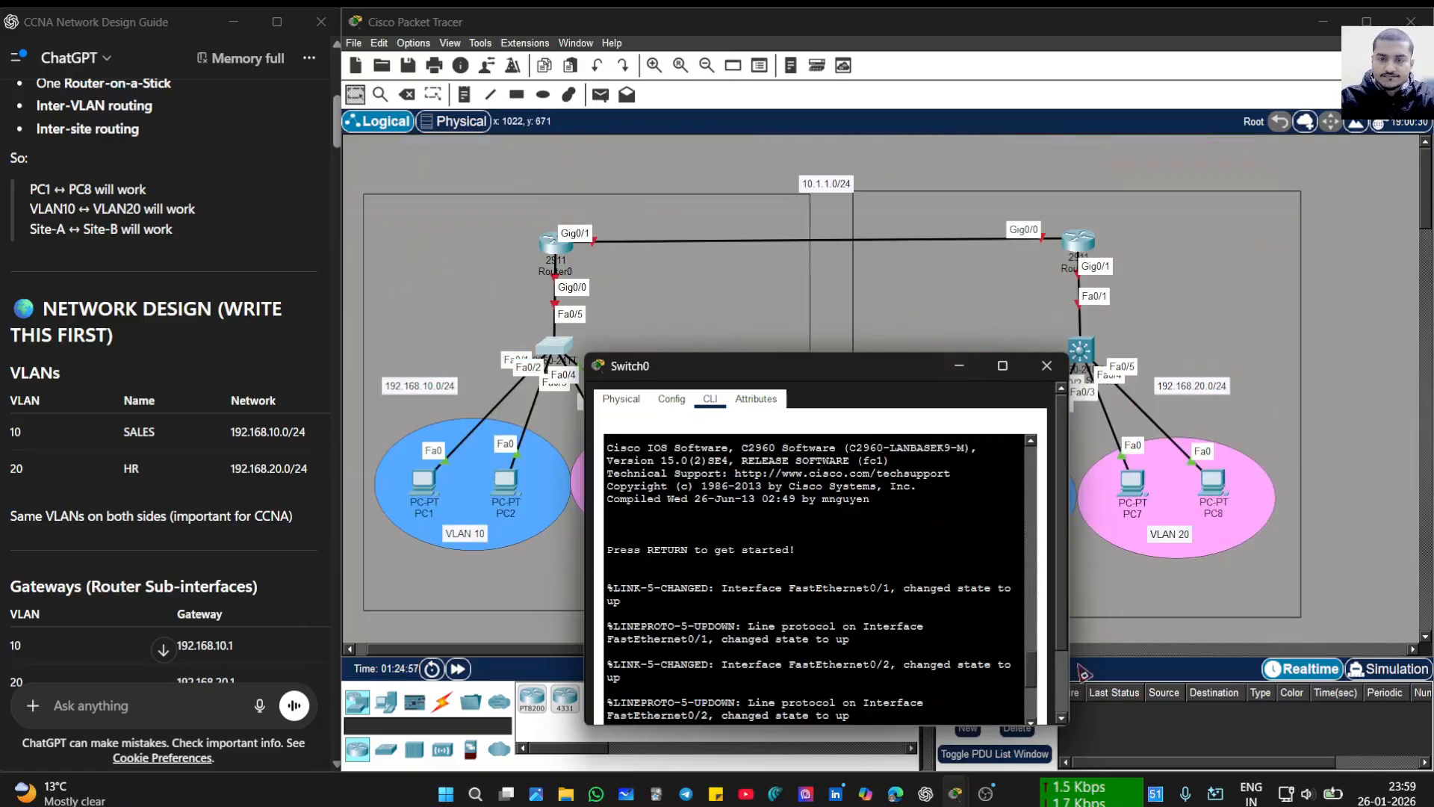
pyautogui.scroll(-3, 1045, 647)
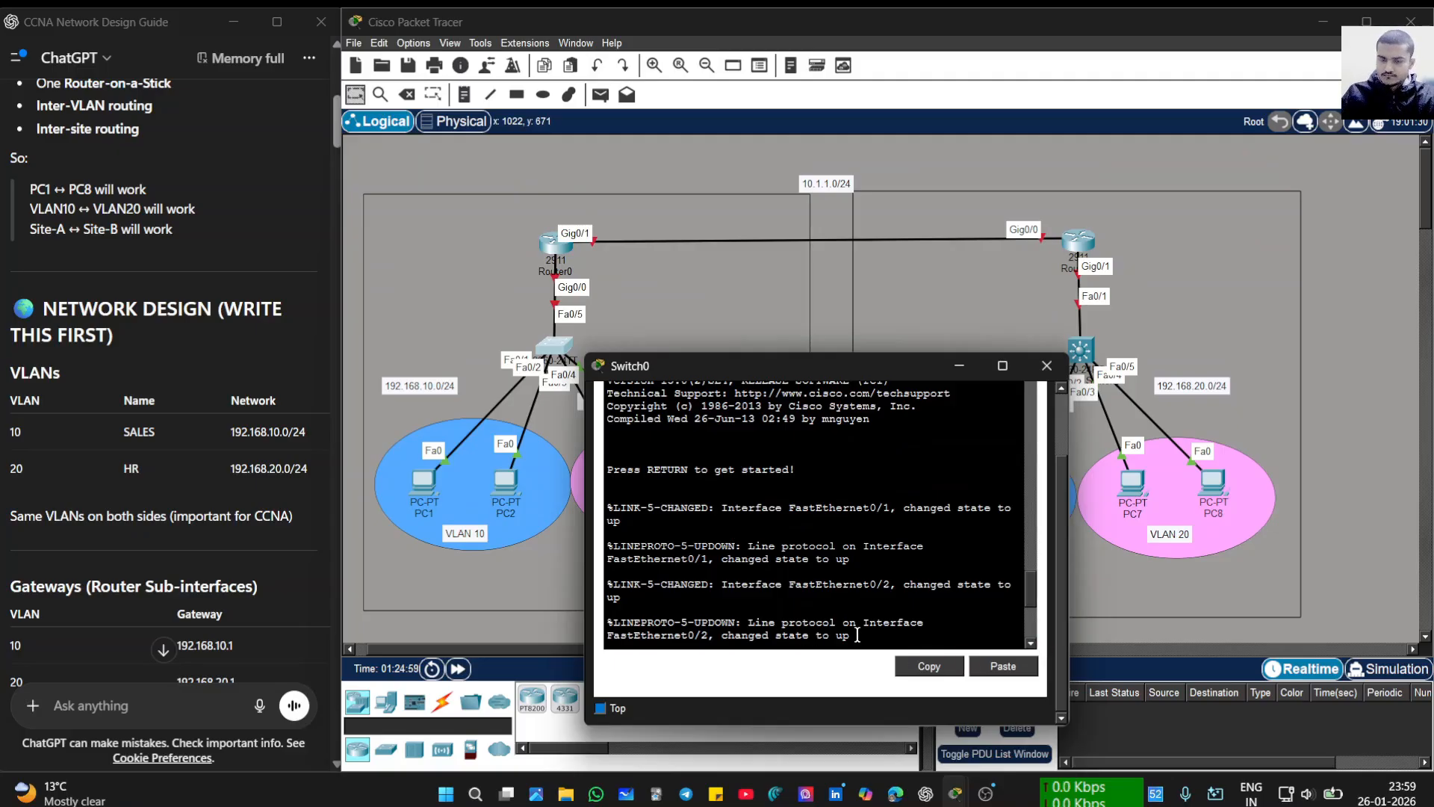
pyautogui.press('Return')
pyautogui.write('en')
pyautogui.press('Return')
pyautogui.write('con')
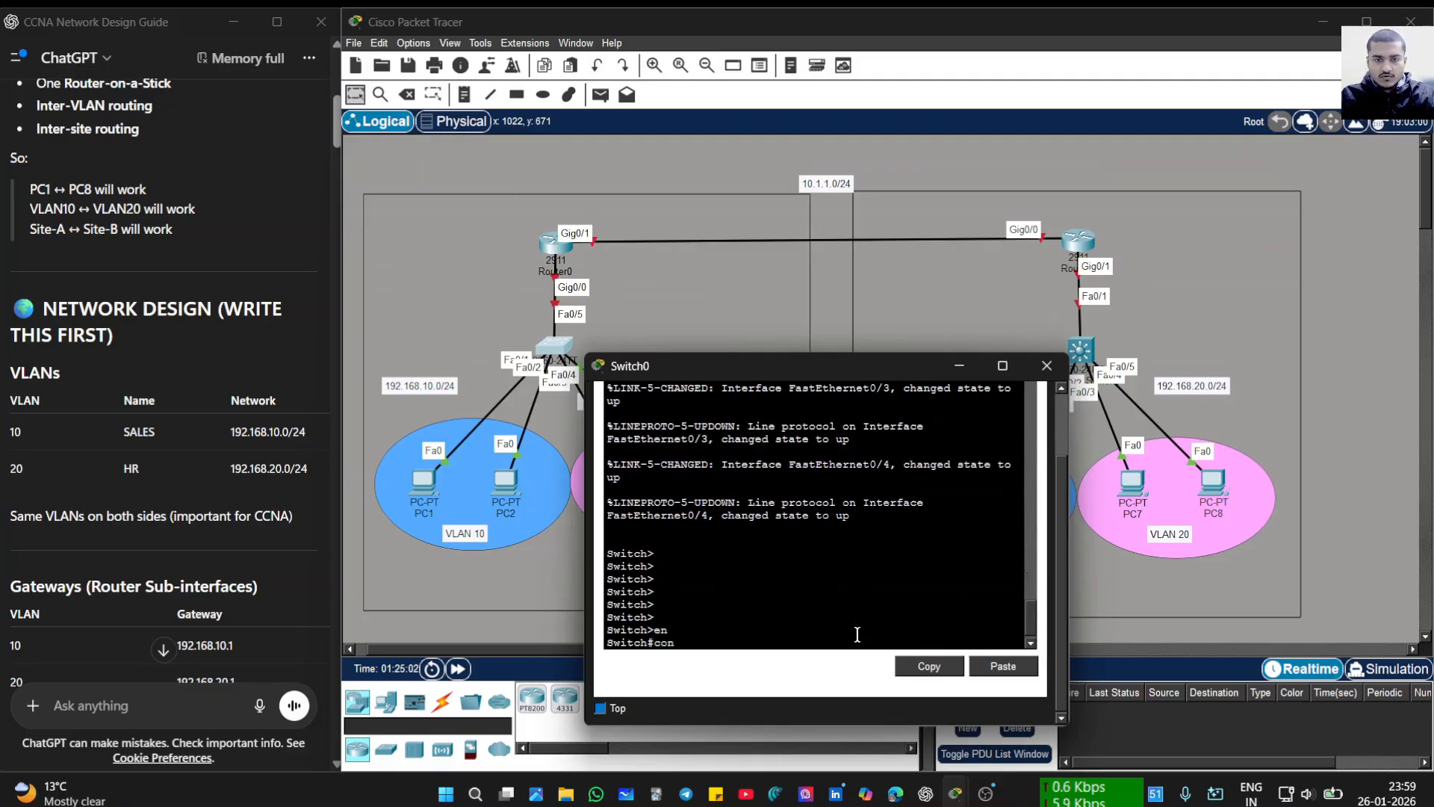
pyautogui.write('f')
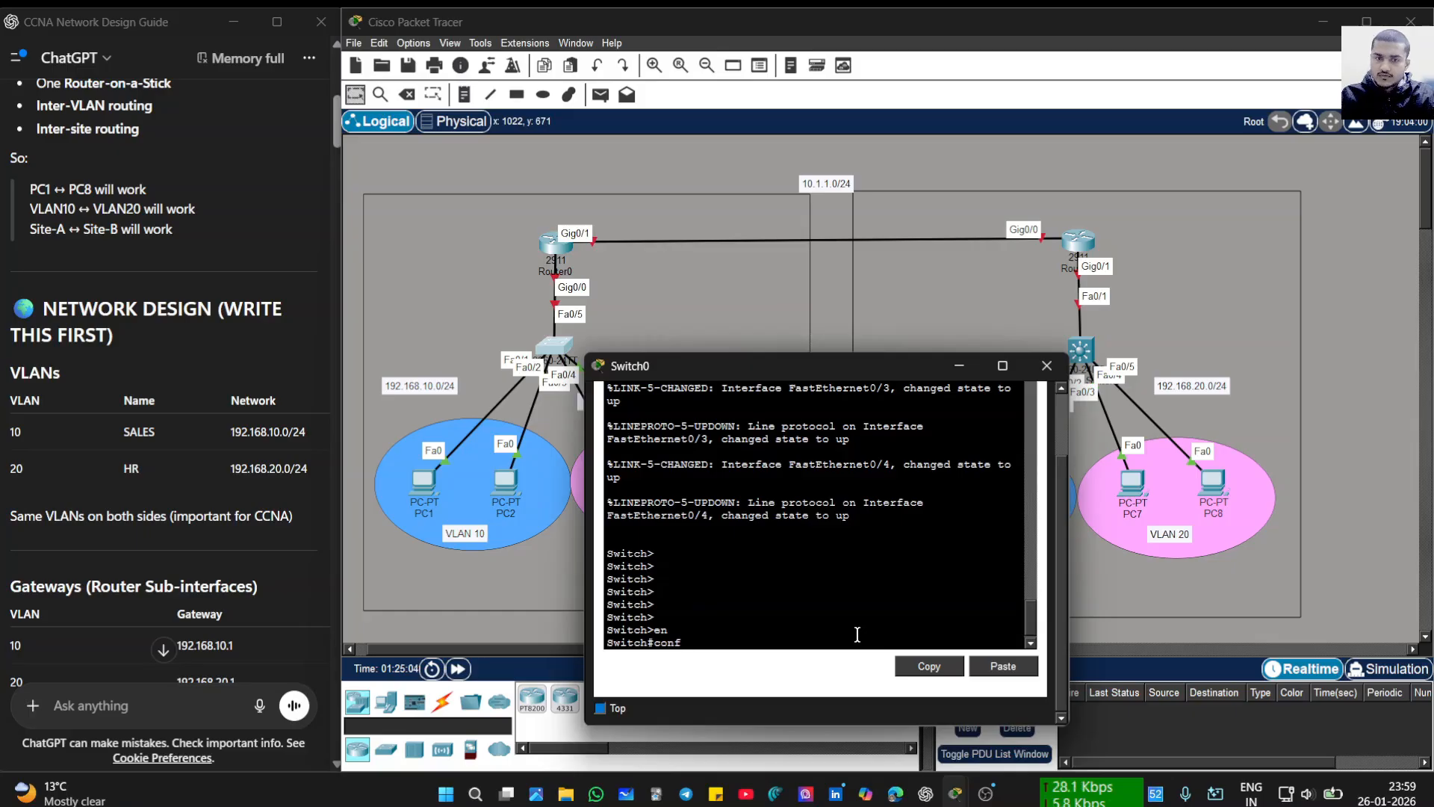
pyautogui.press('Return')
pyautogui.write('t')
pyautogui.press('Return')
pyautogui.press('Return')
pyautogui.press('Return')
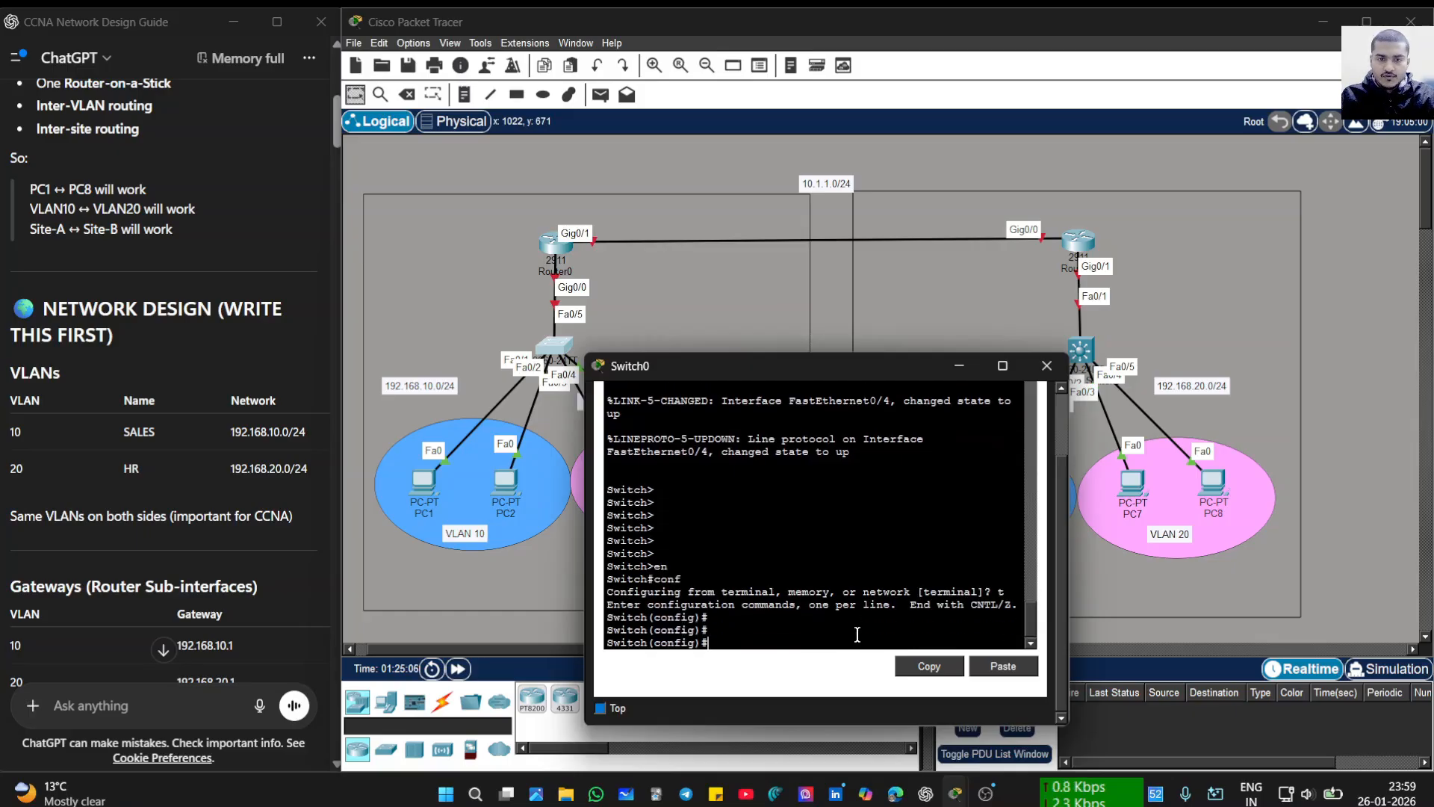
# - Set the hostname to SW1 and turn on service password-encryption
pyautogui.write('hso')
pyautogui.press('BackSpace')
pyautogui.press('BackSpace')
pyautogui.write('ostname ')
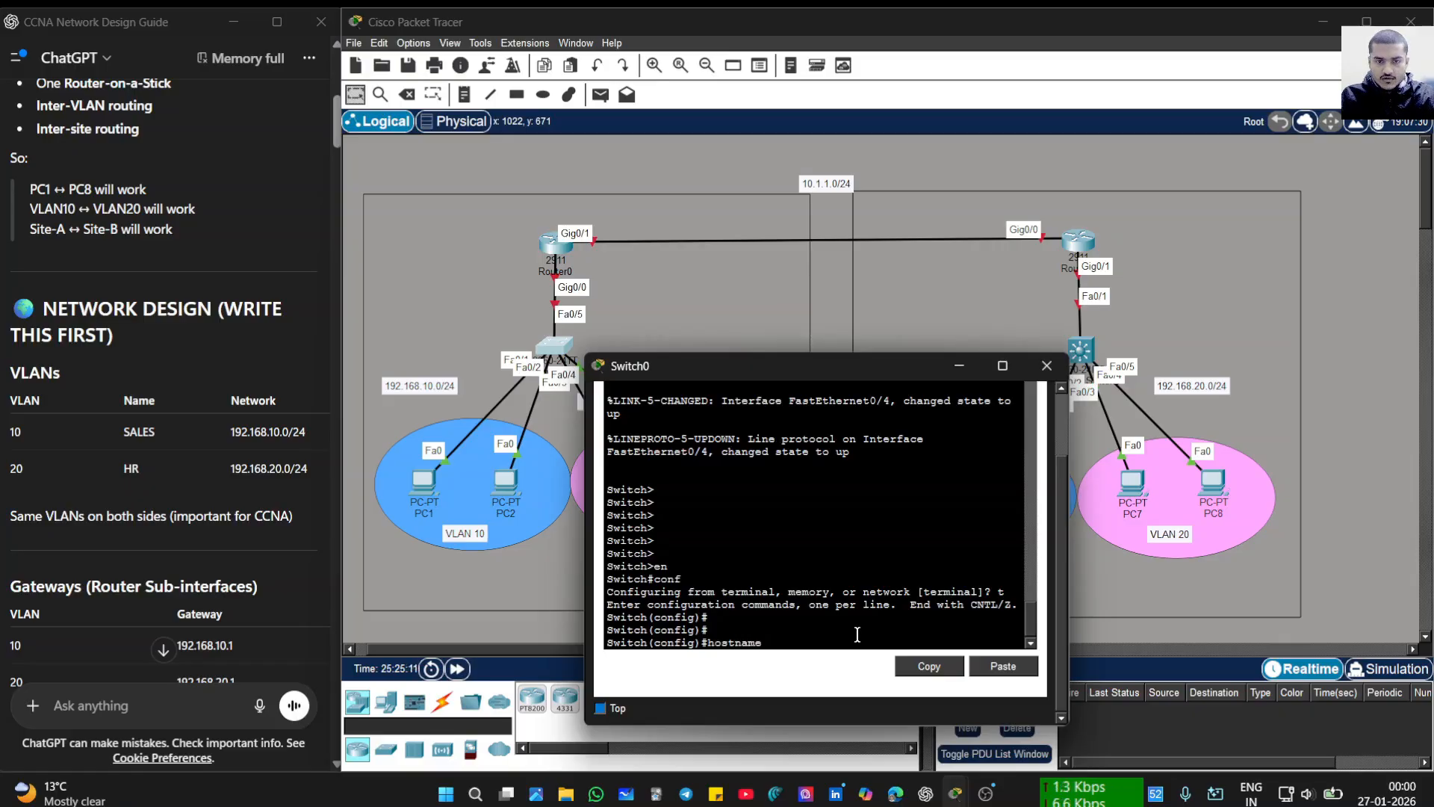
pyautogui.write('SW1')
pyautogui.press('Return')
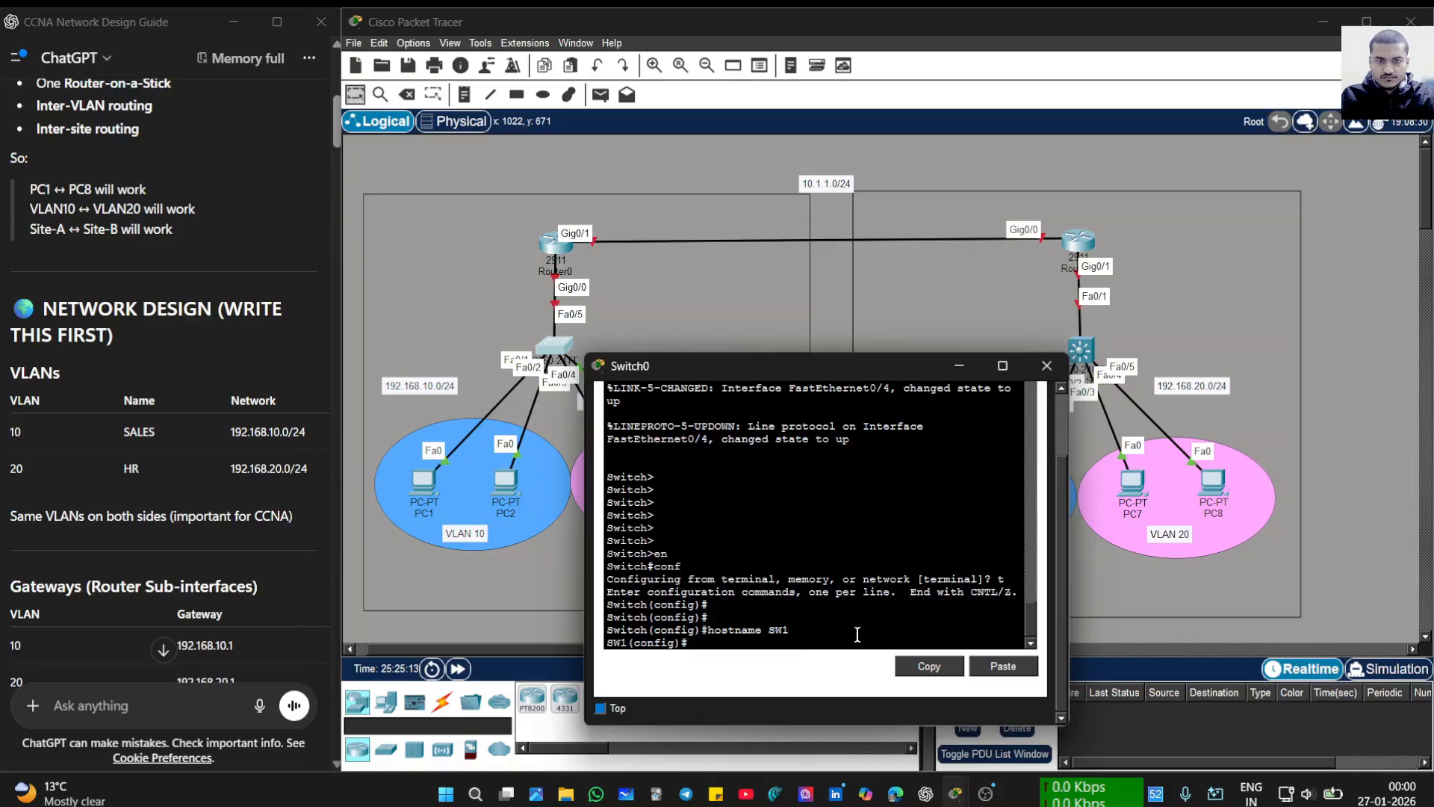
pyautogui.write('service')
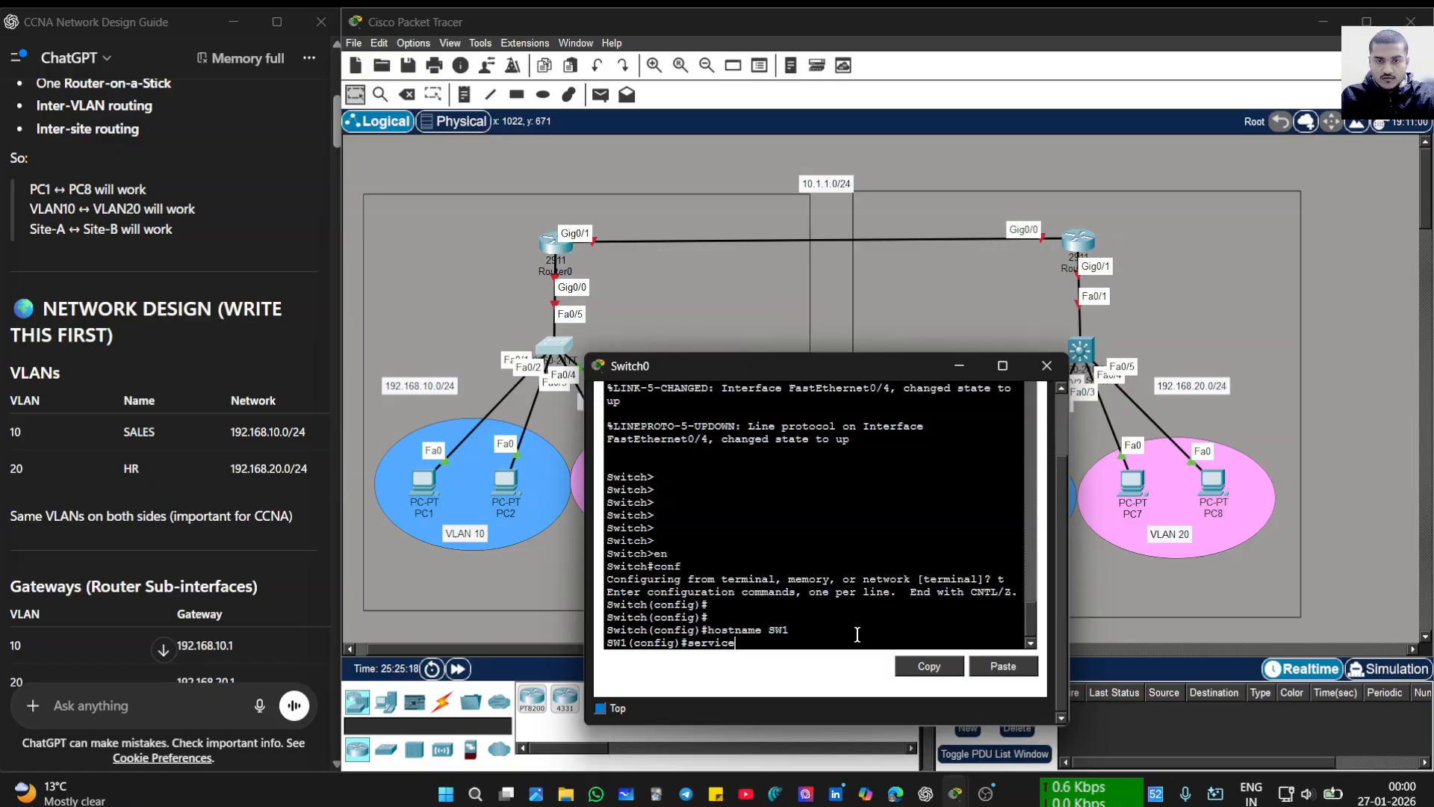
pyautogui.write(' passwr')
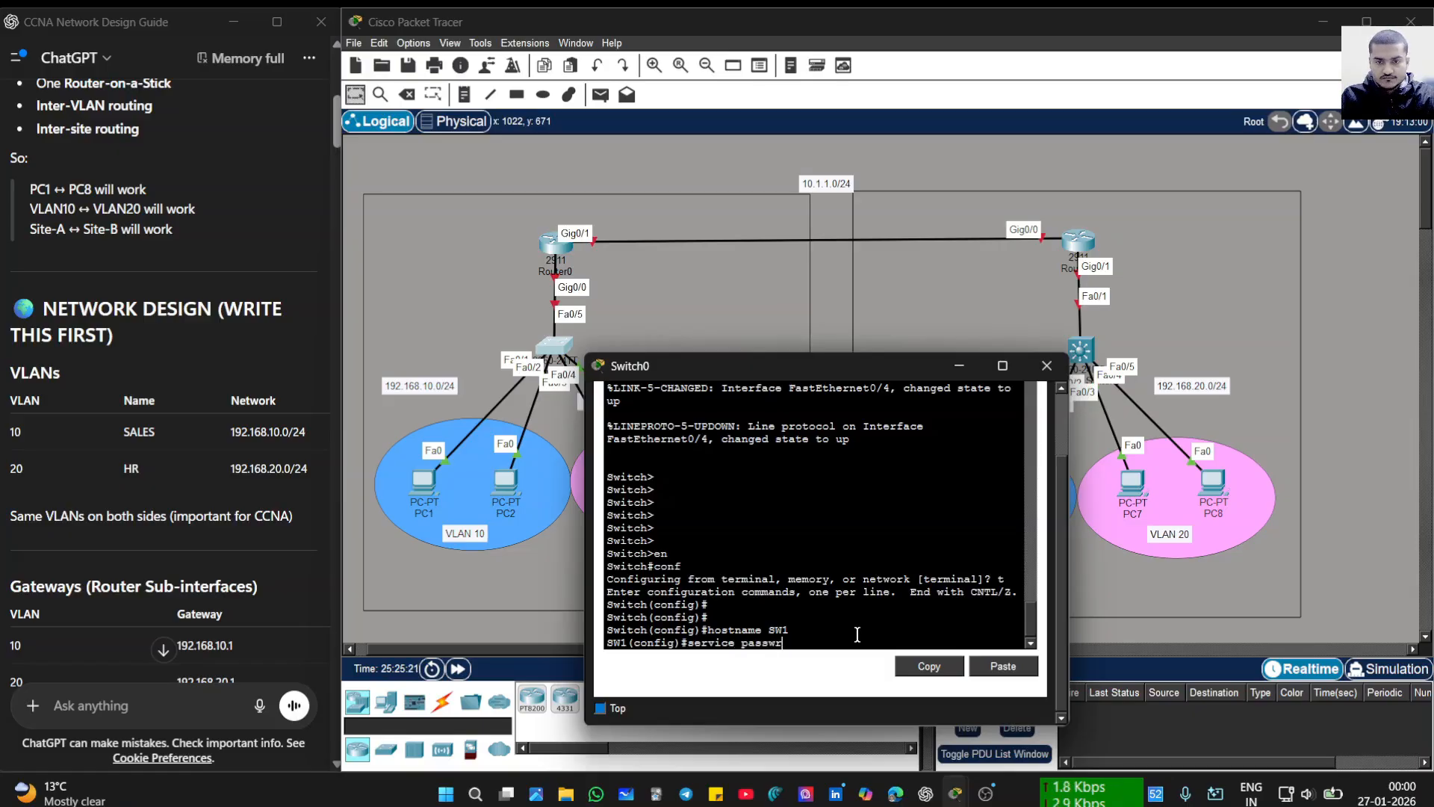
pyautogui.press('BackSpace')
pyautogui.write('ord0')
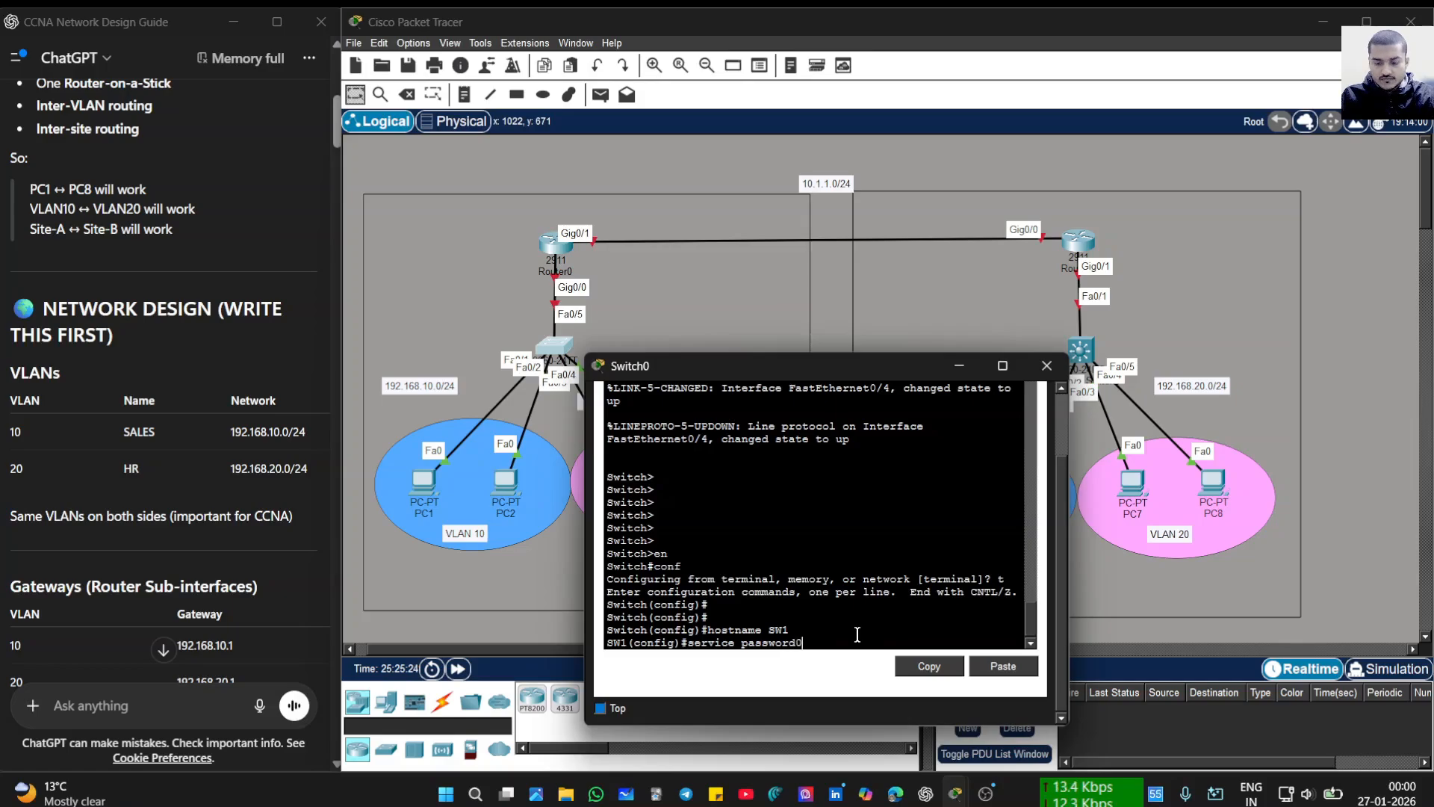
pyautogui.press('BackSpace')
pyautogui.write('-en')
pyautogui.press('Return')
pyautogui.press('Return')
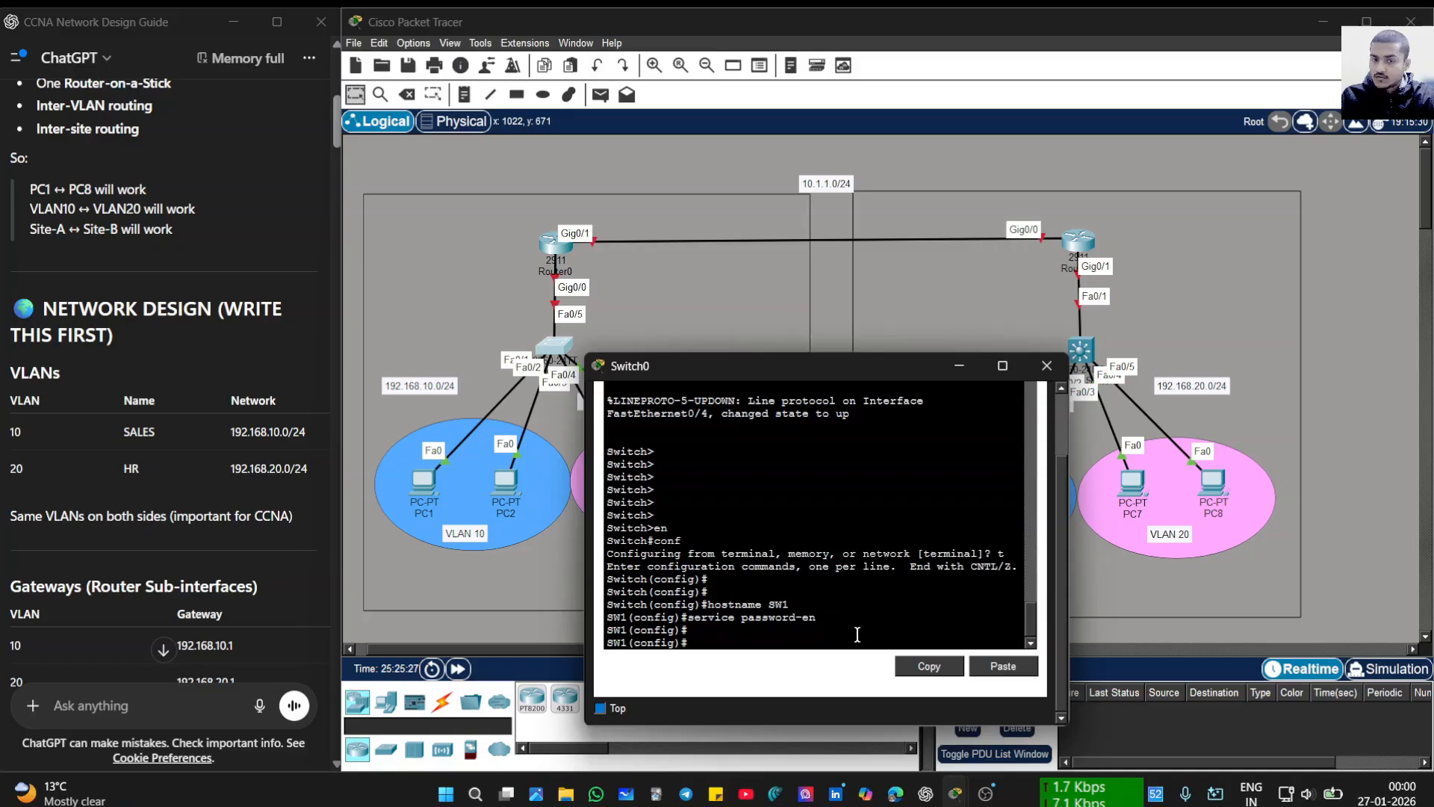
# - Disable DNS name lookup with no ip domain-lookup and begin a banner motd command
pyautogui.write('no')
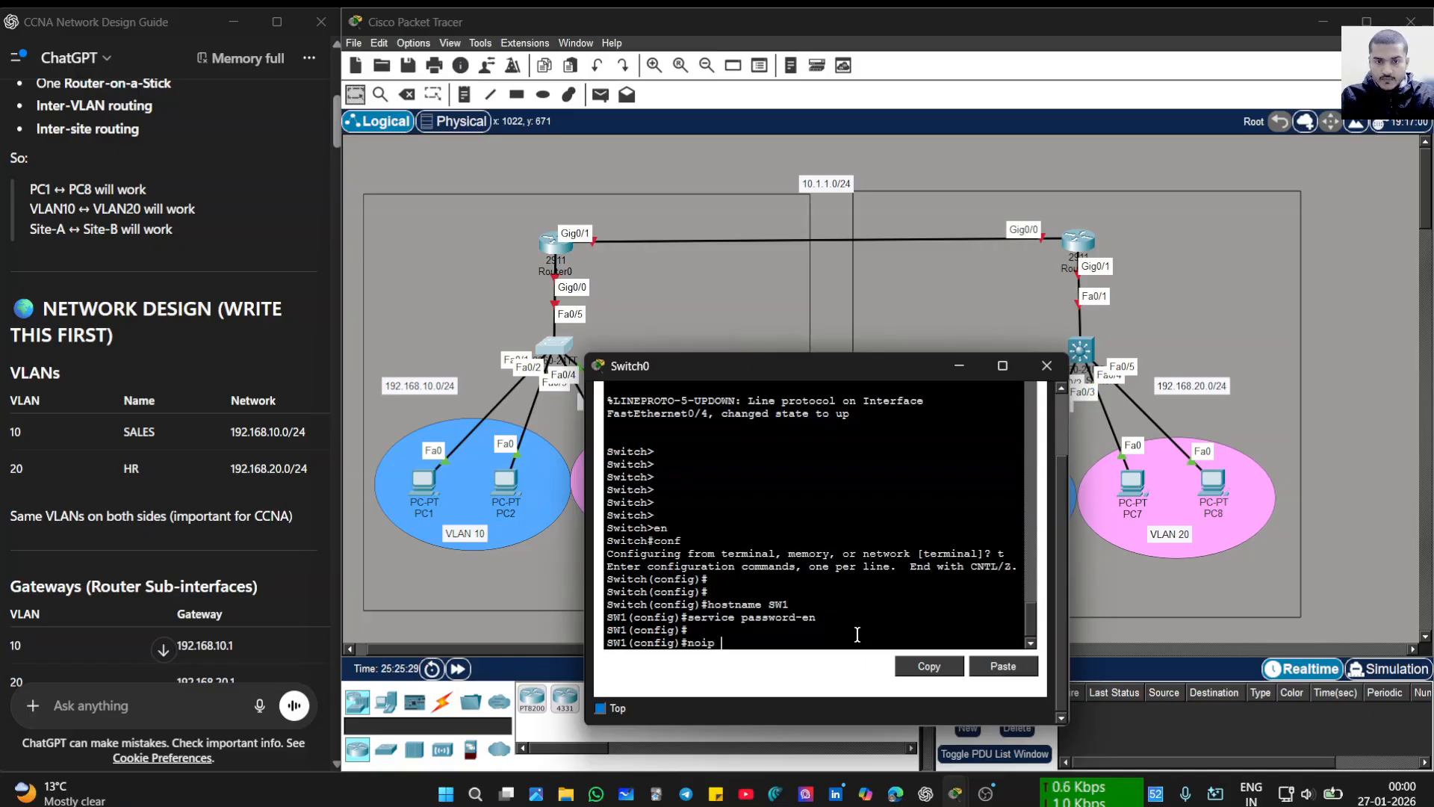
pyautogui.write(' ip doam')
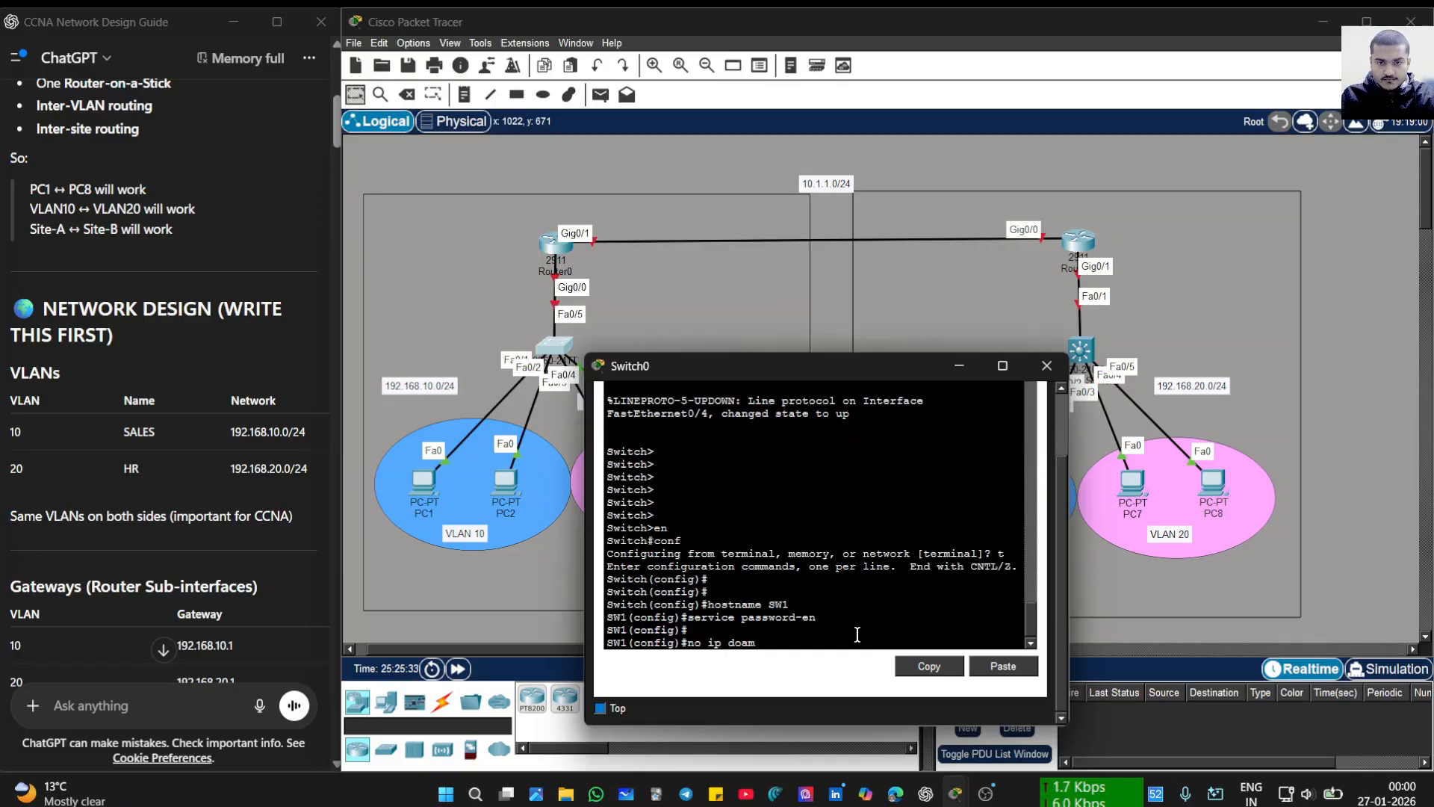
pyautogui.press('BackSpace')
pyautogui.press('BackSpace')
pyautogui.write('main-')
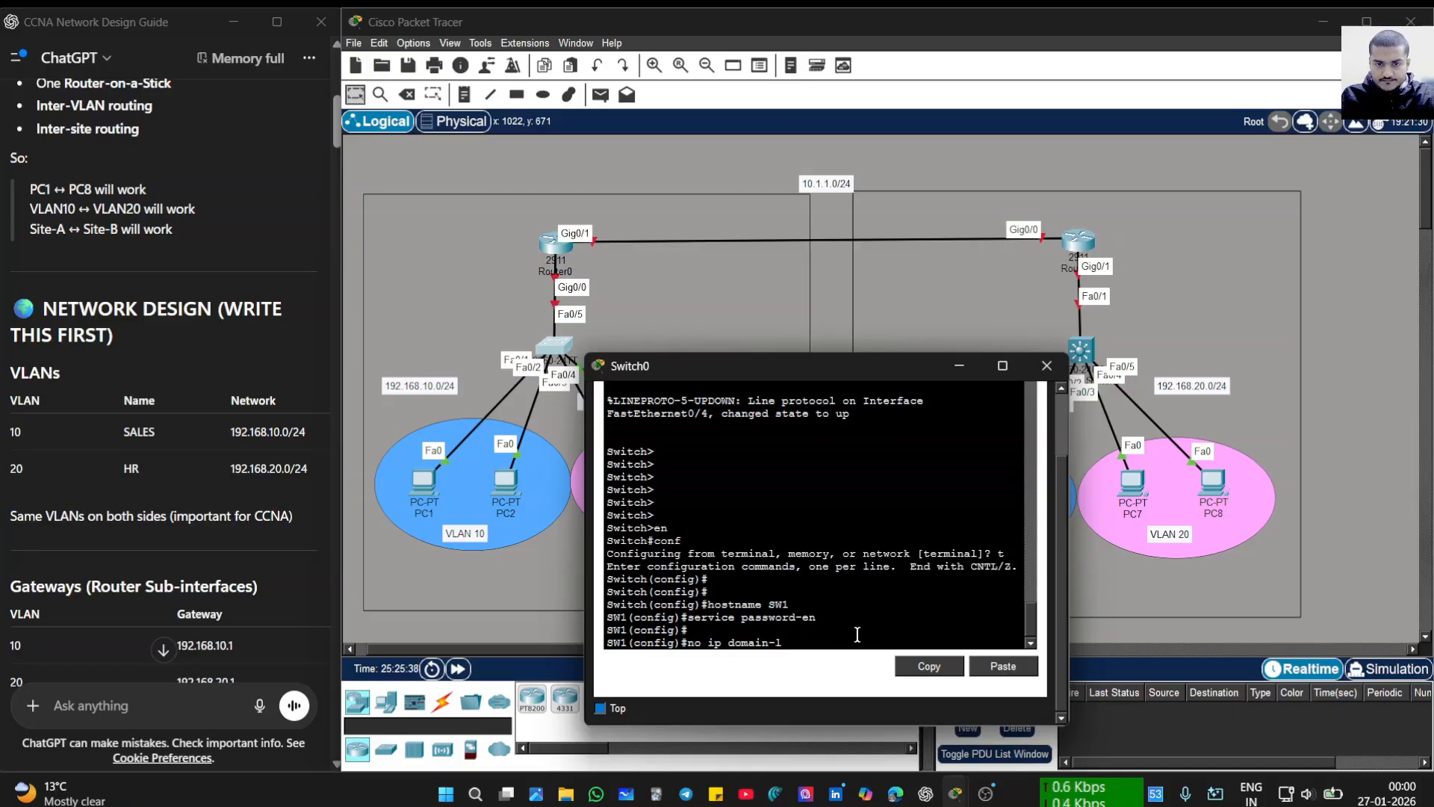
pyautogui.write('l')
pyautogui.press('Return')
pyautogui.press('Return')
pyautogui.press('Return')
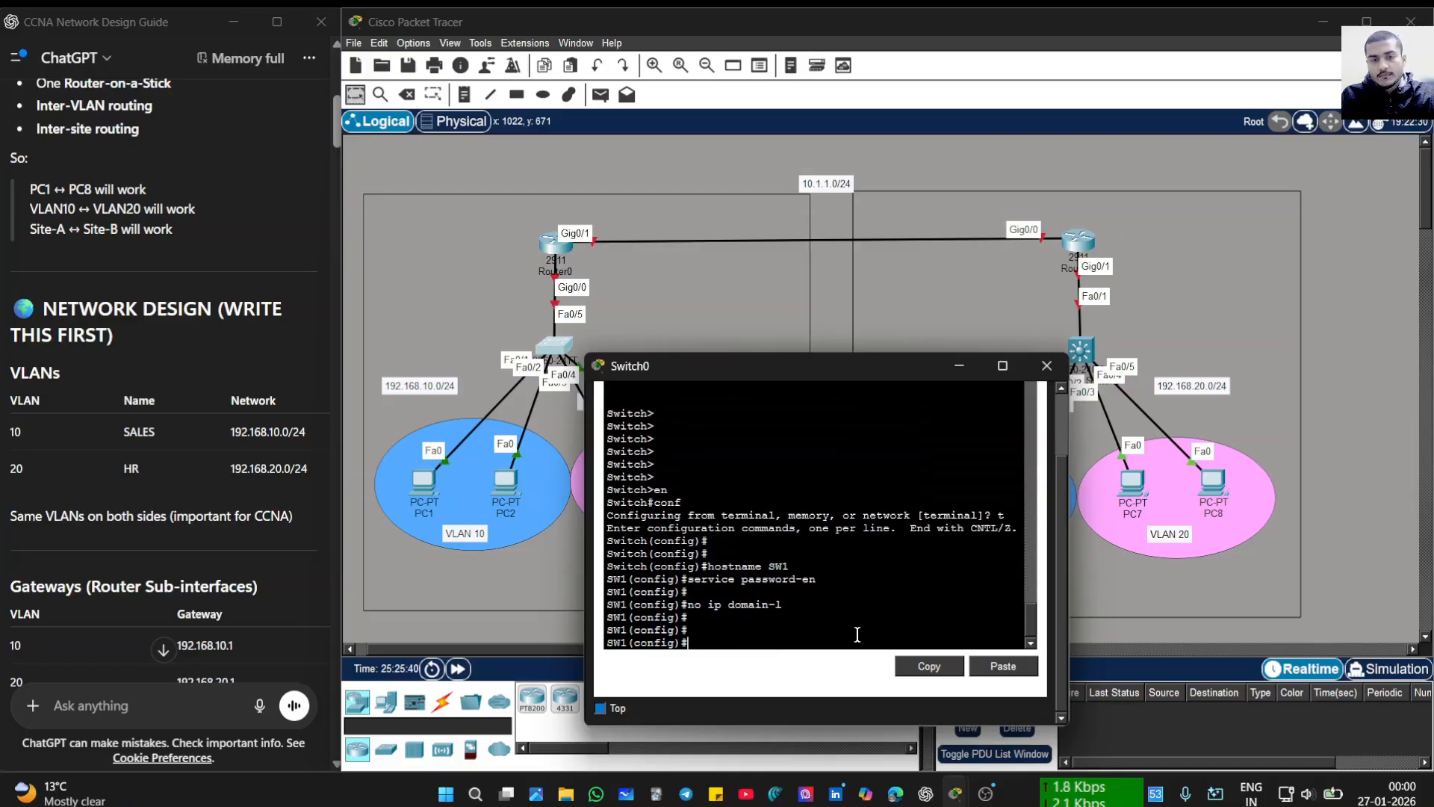
pyautogui.write('banner m')
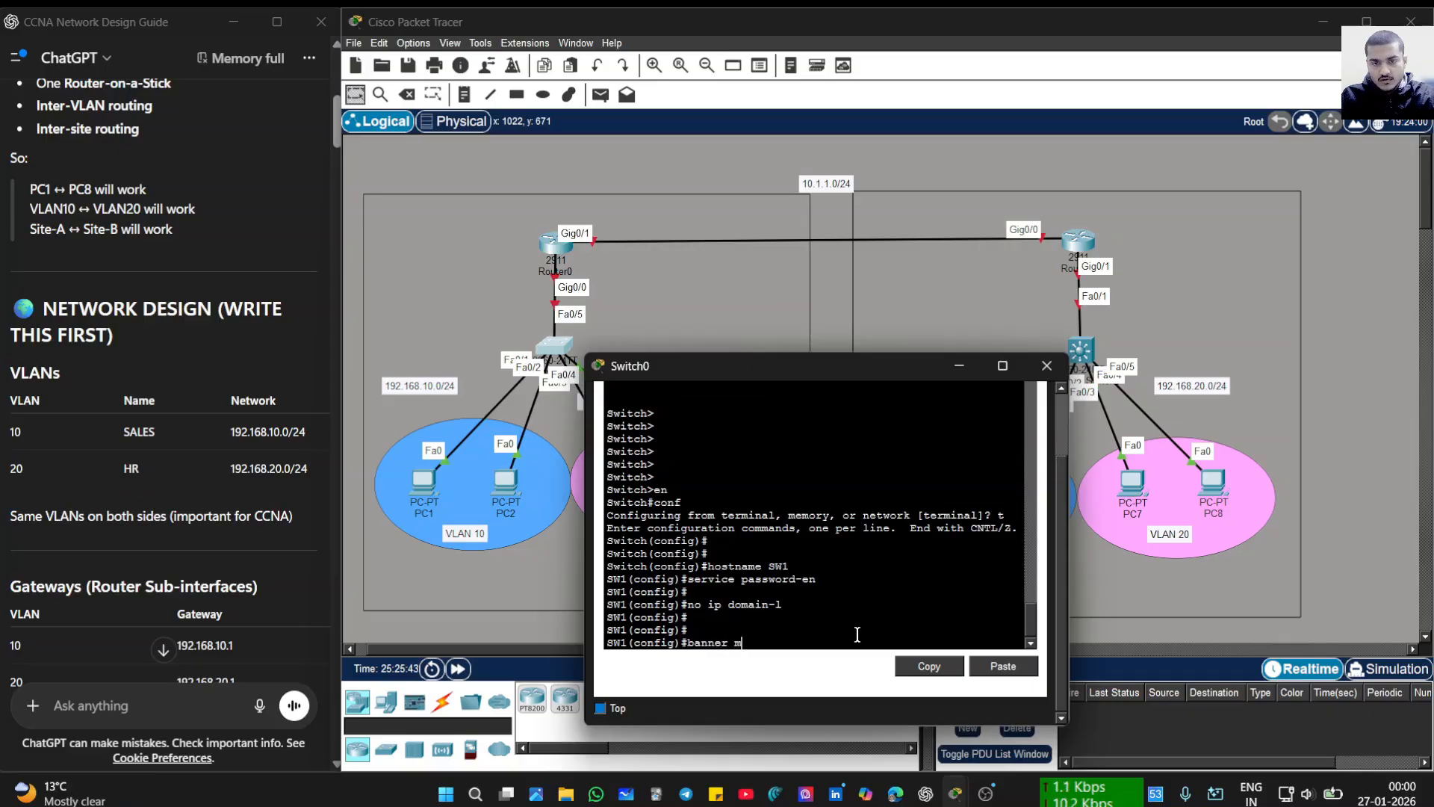
pyautogui.write('otd')
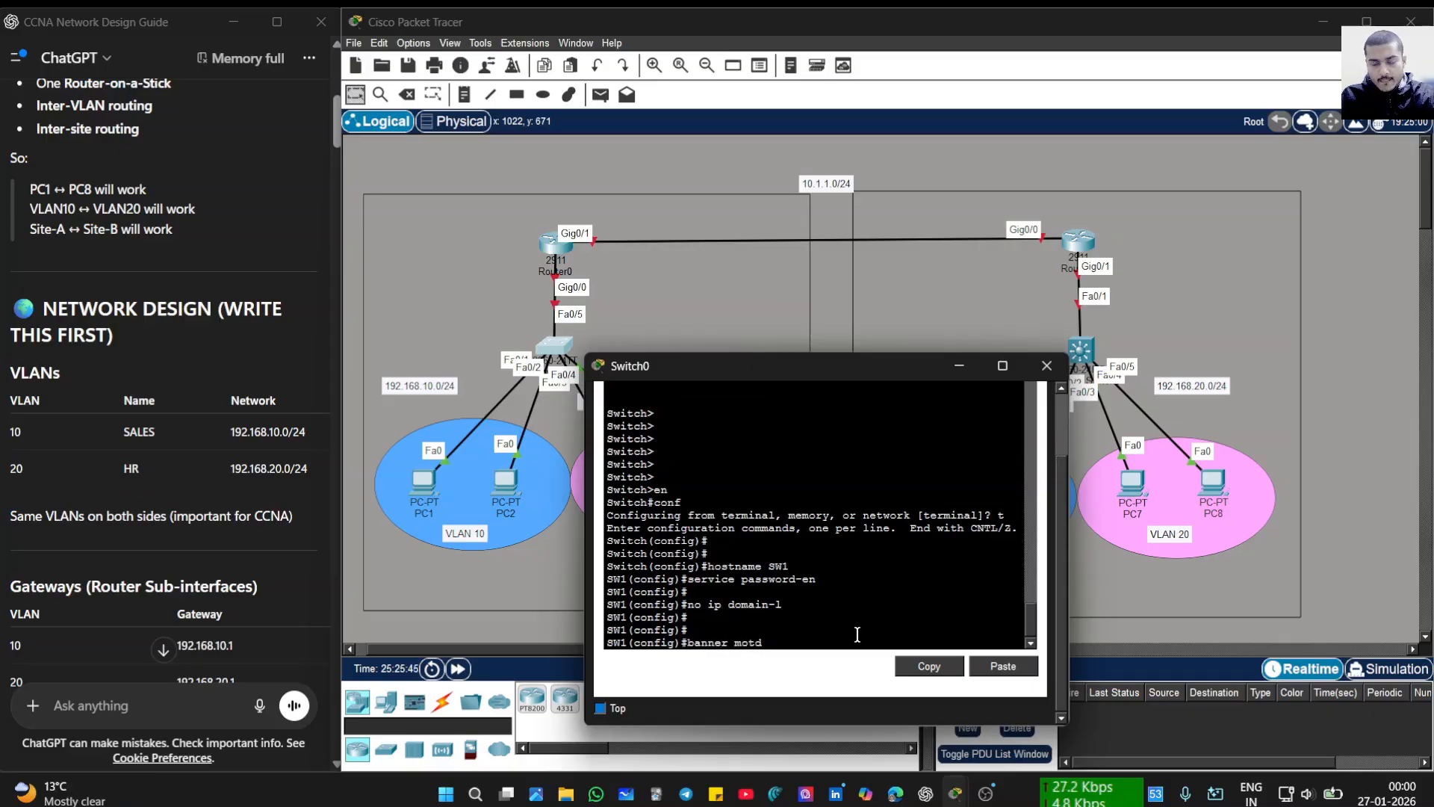
pyautogui.write(' #Una')
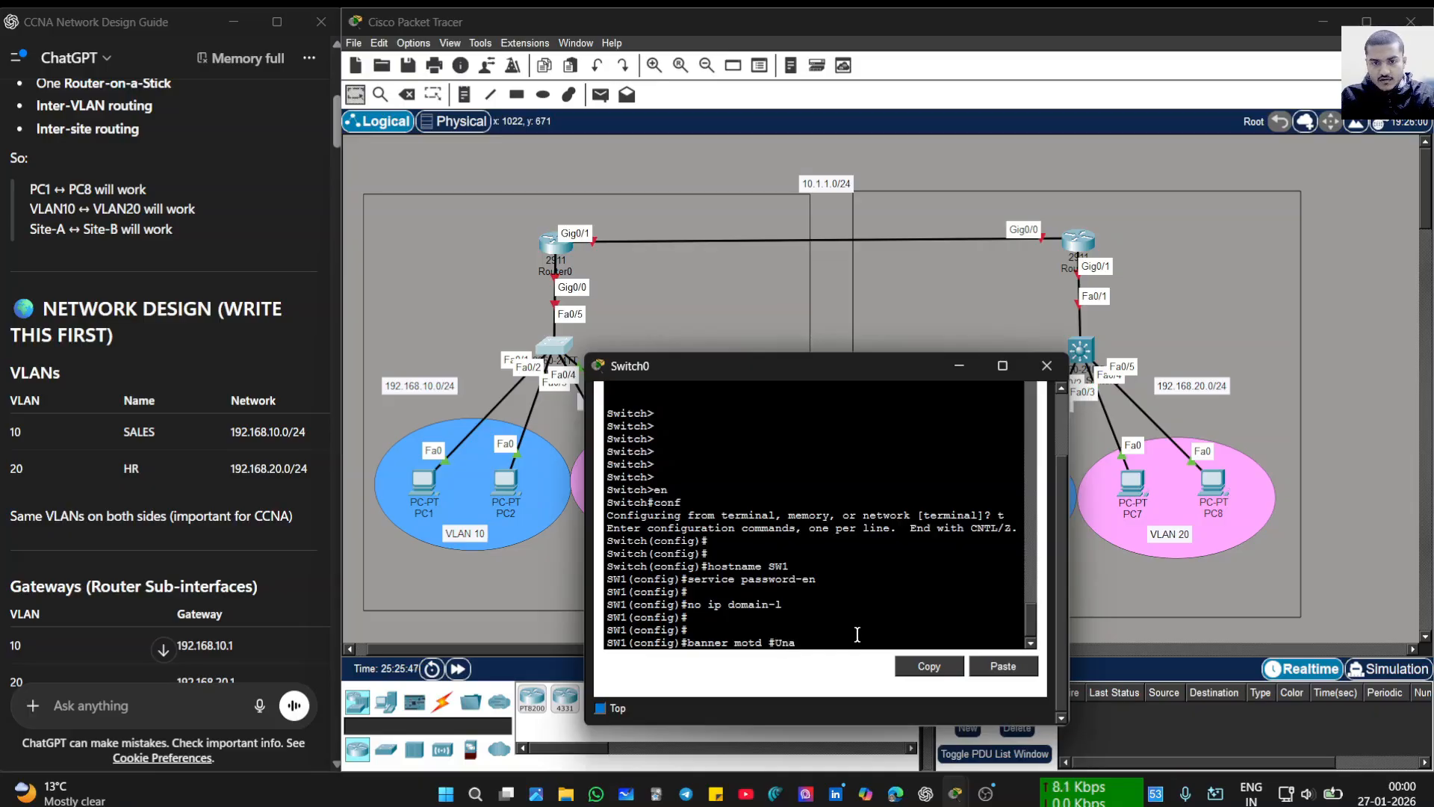
pyautogui.write('uthoer')
# - Finish the MOTD banner as 'Unauthorized access is prohibited' delimited by #
pyautogui.press('BackSpace')
pyautogui.press('BackSpace')
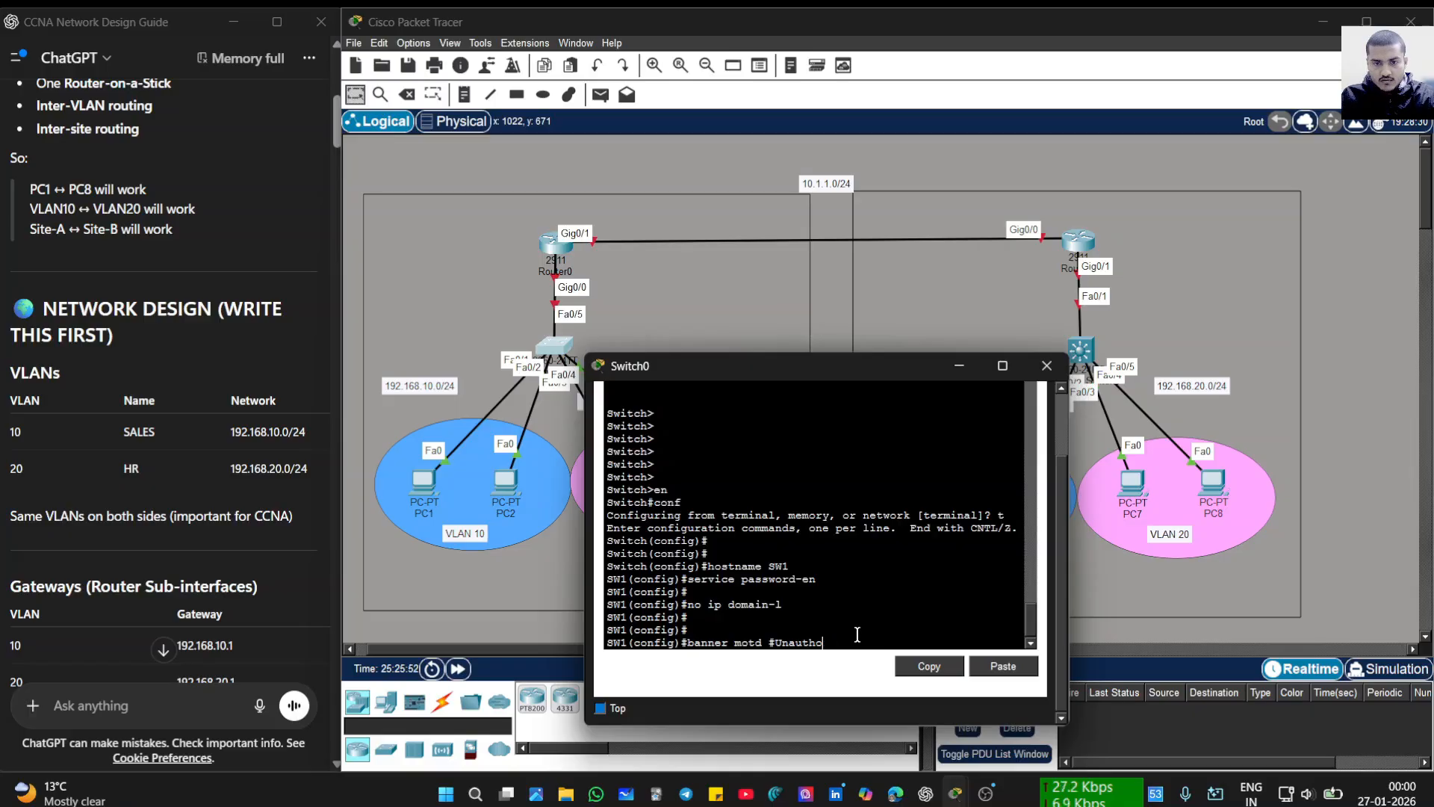
pyautogui.write('rie')
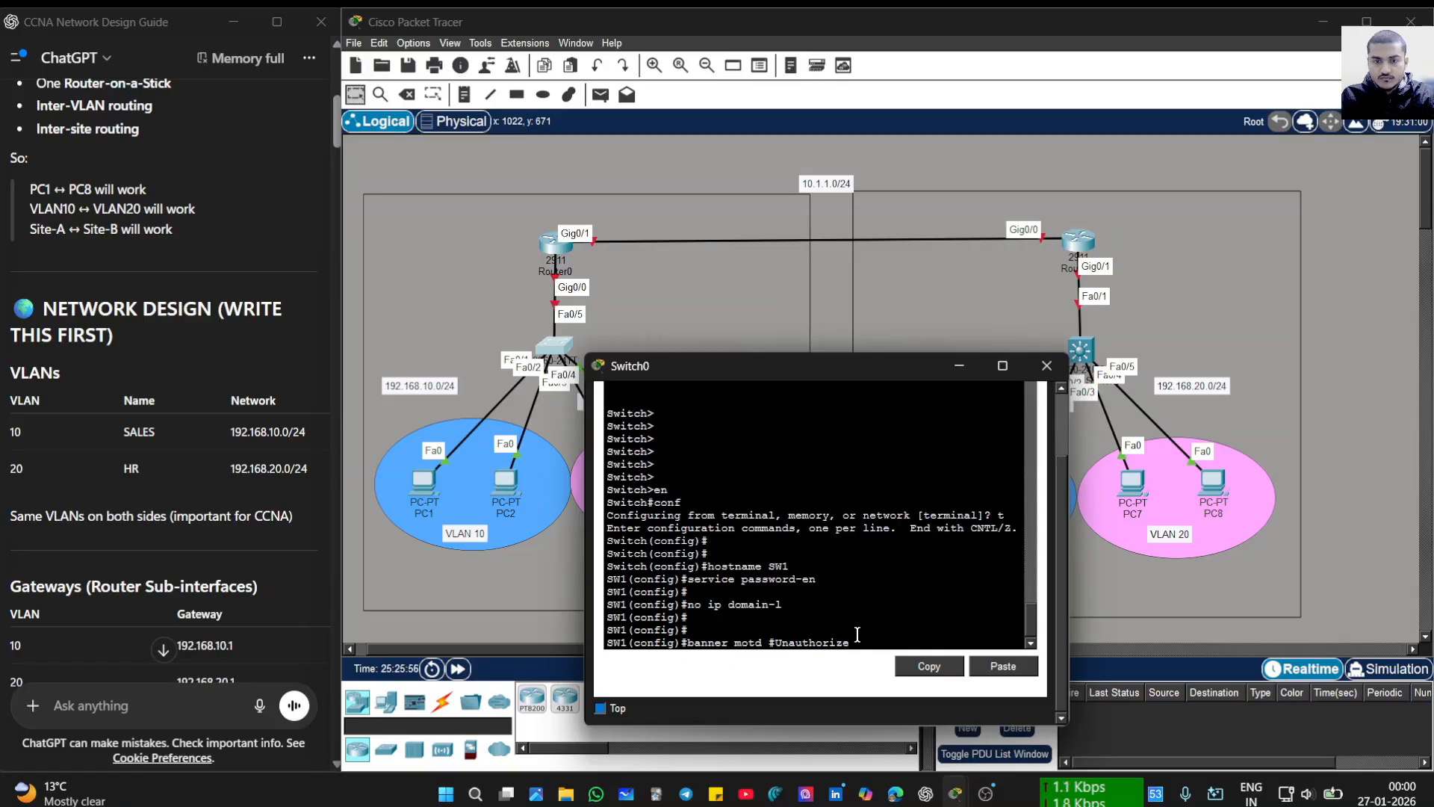
pyautogui.write('zed aacc')
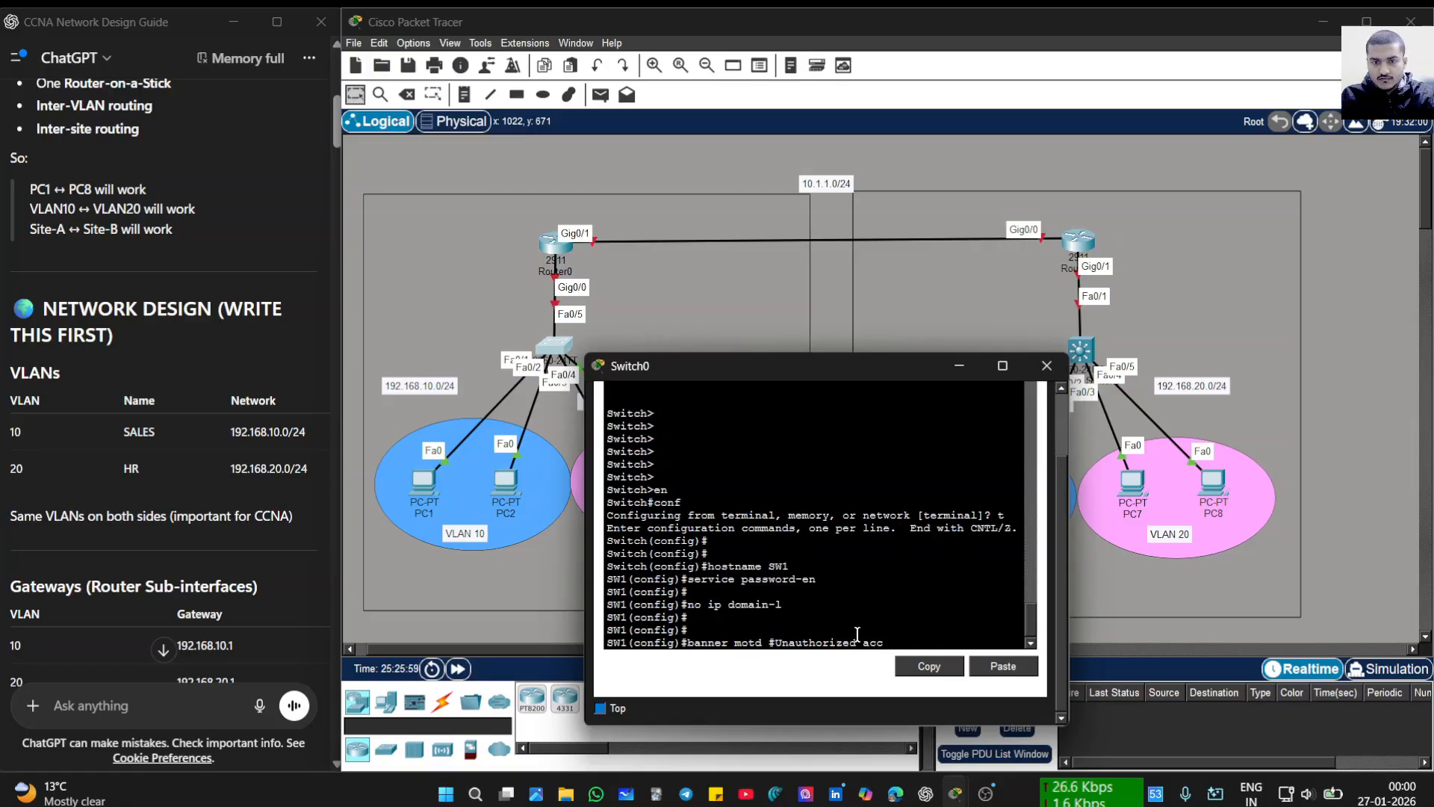
pyautogui.write('ess is por')
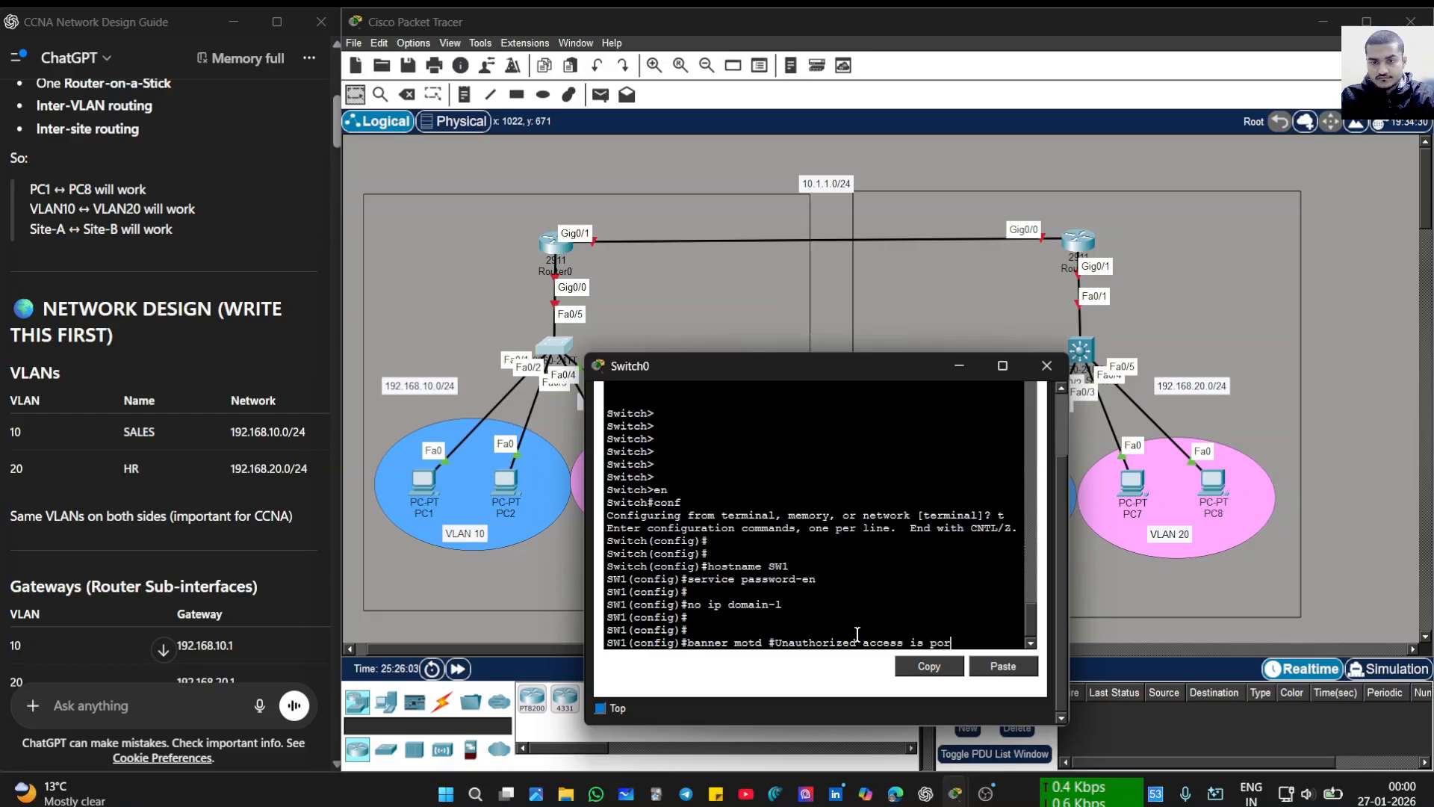
pyautogui.press('BackSpace')
pyautogui.press('BackSpace')
pyautogui.write('rohib')
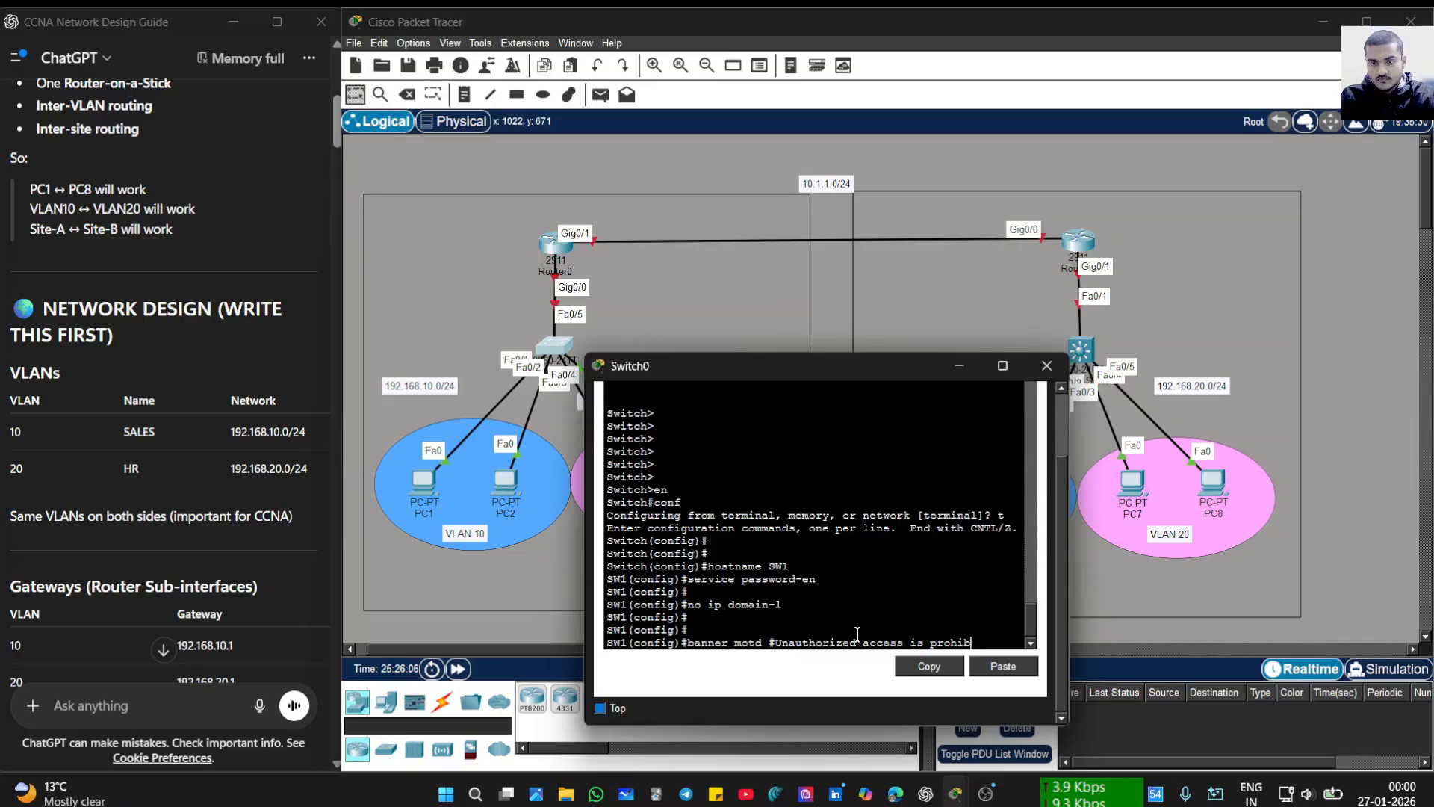
pyautogui.write('ited')
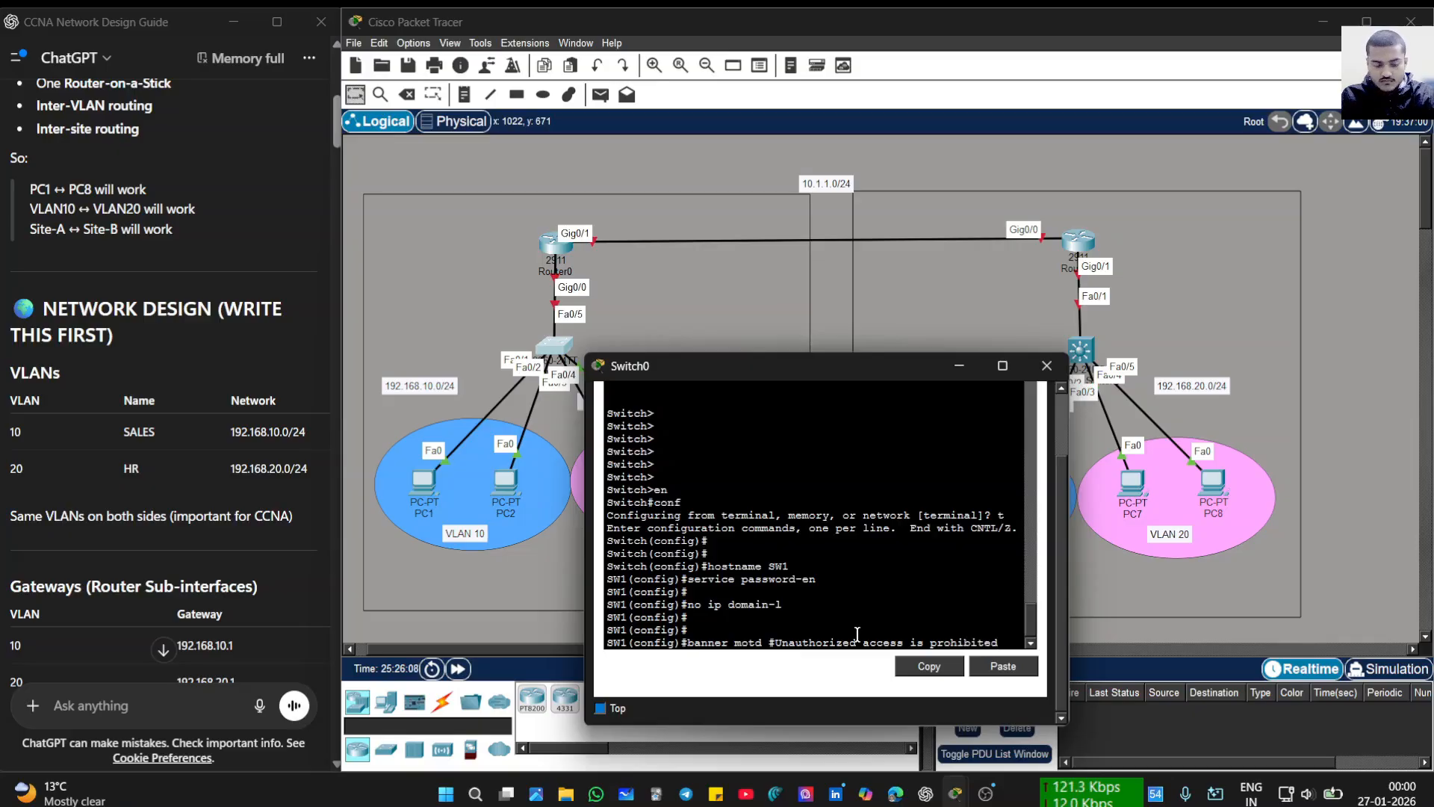
pyautogui.write('#')
pyautogui.press('Return')
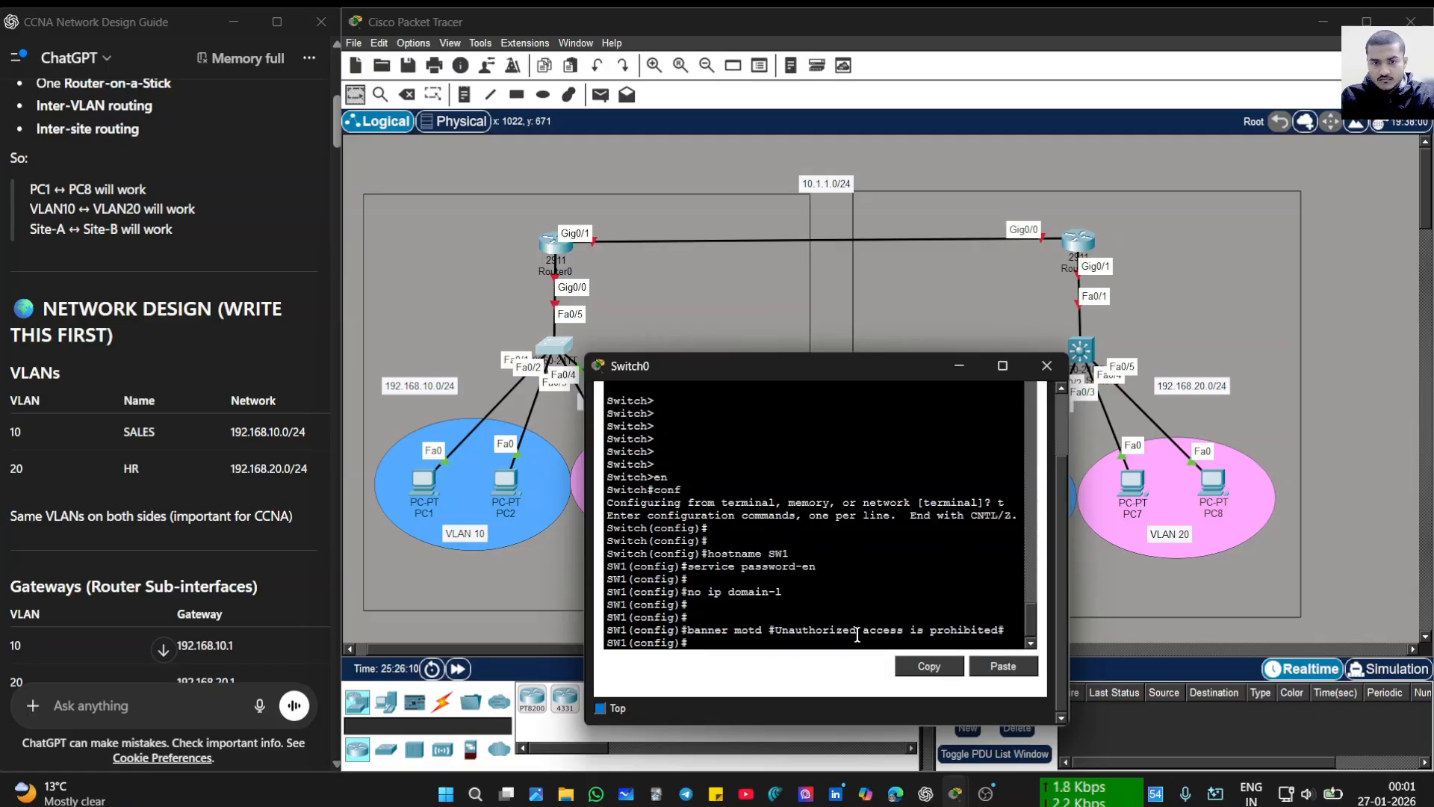
pyautogui.press('Return')
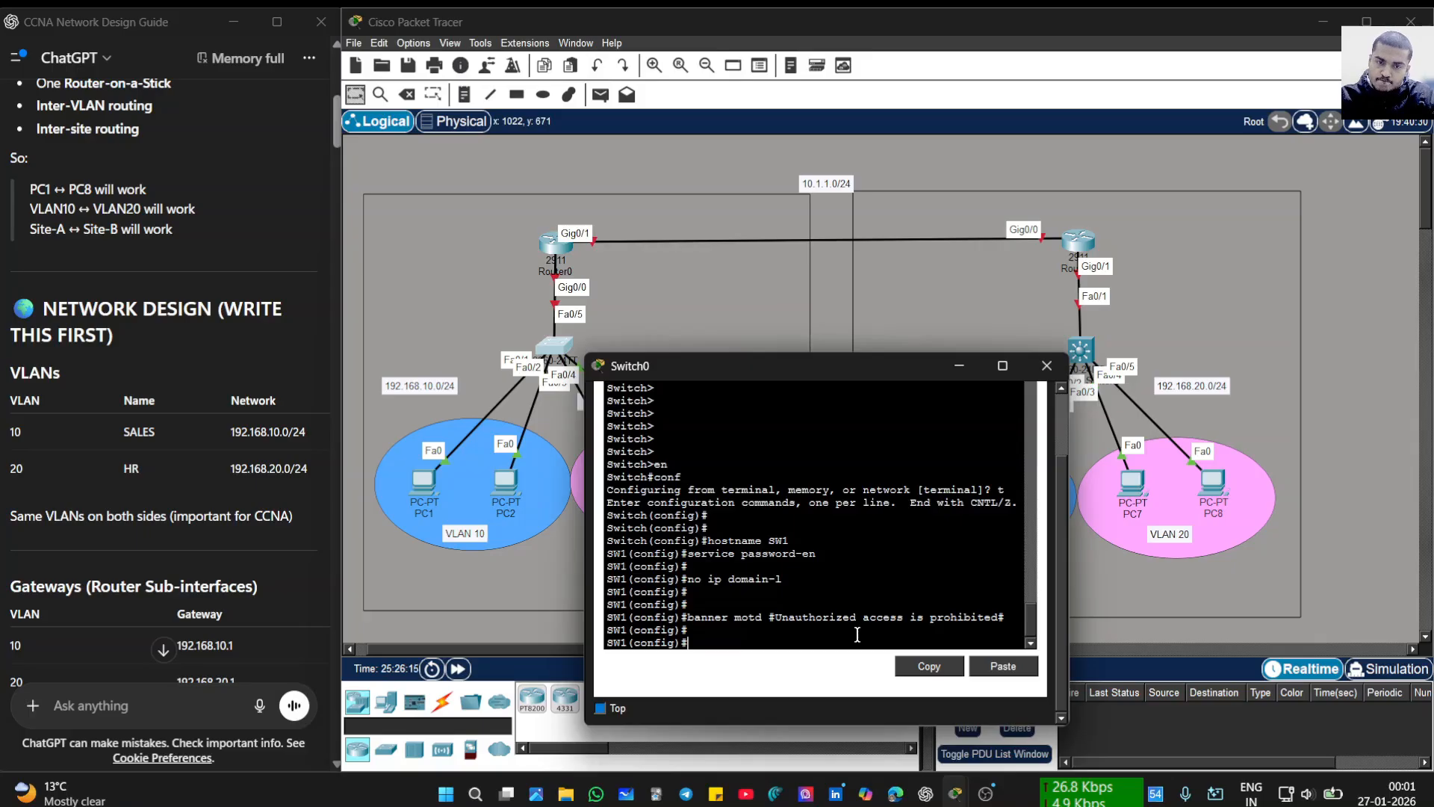
pyautogui.press('BackSpace')
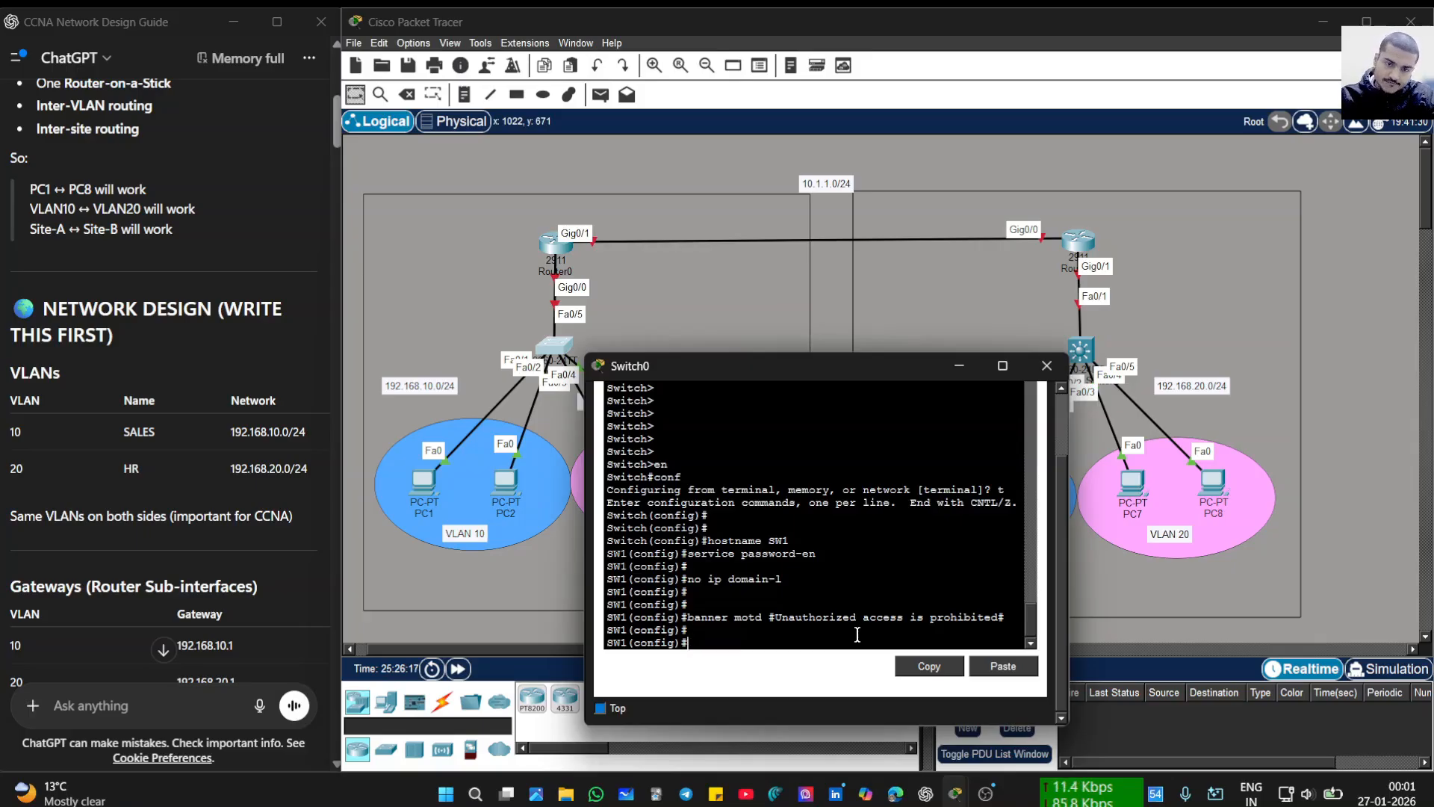
pyautogui.write('lin')
pyautogui.press('BackSpace')
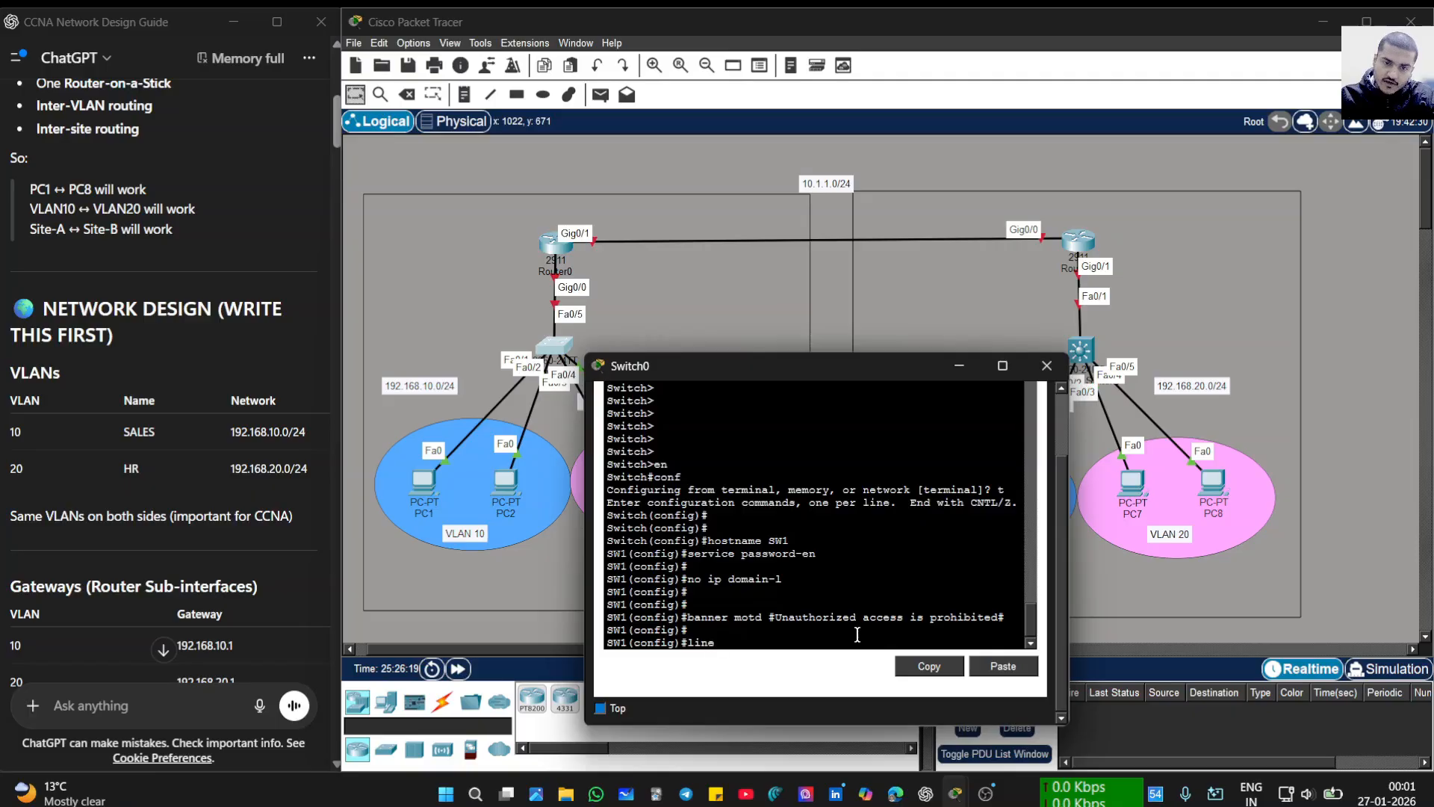
pyautogui.write('e con 0')
pyautogui.press('Return')
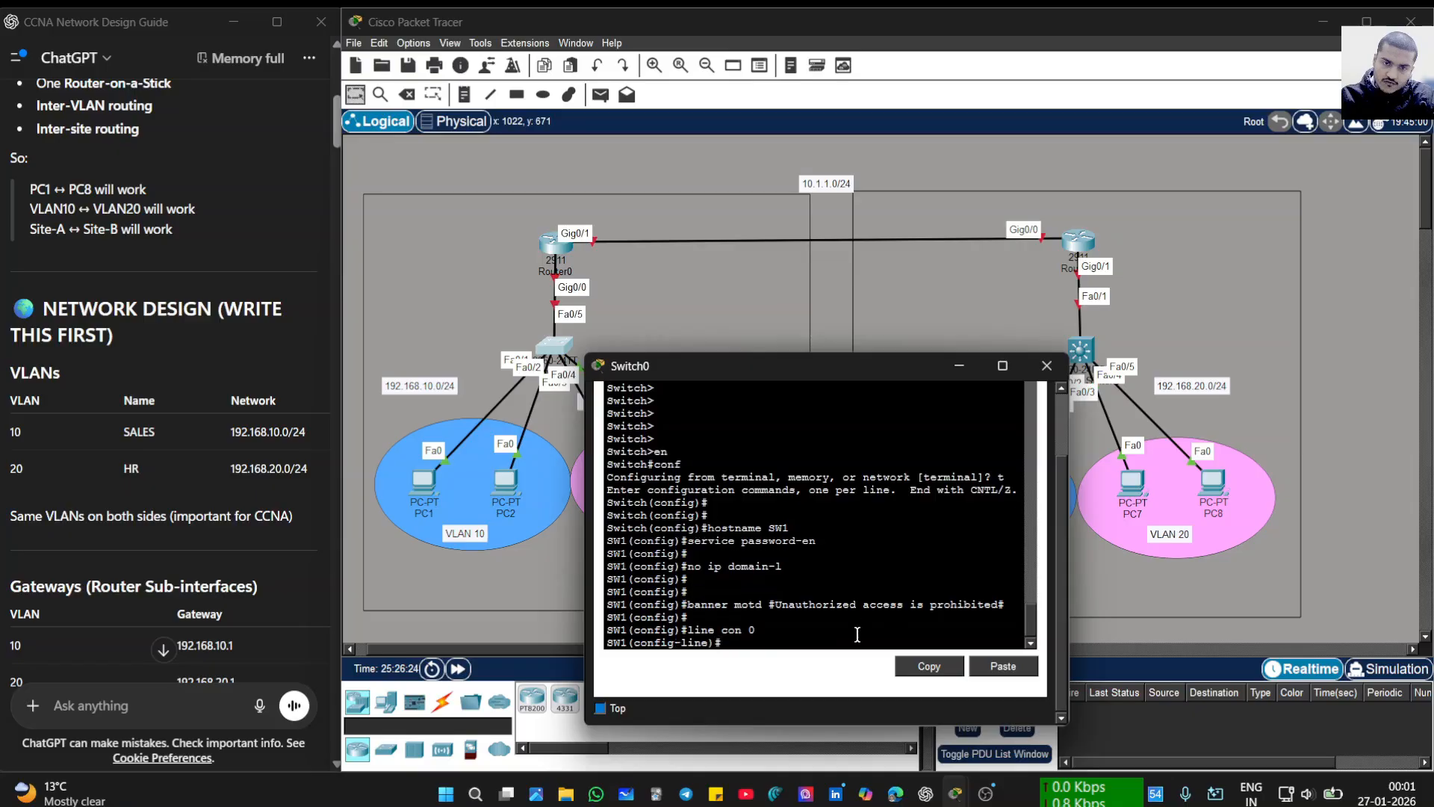
pyautogui.write('passwr')
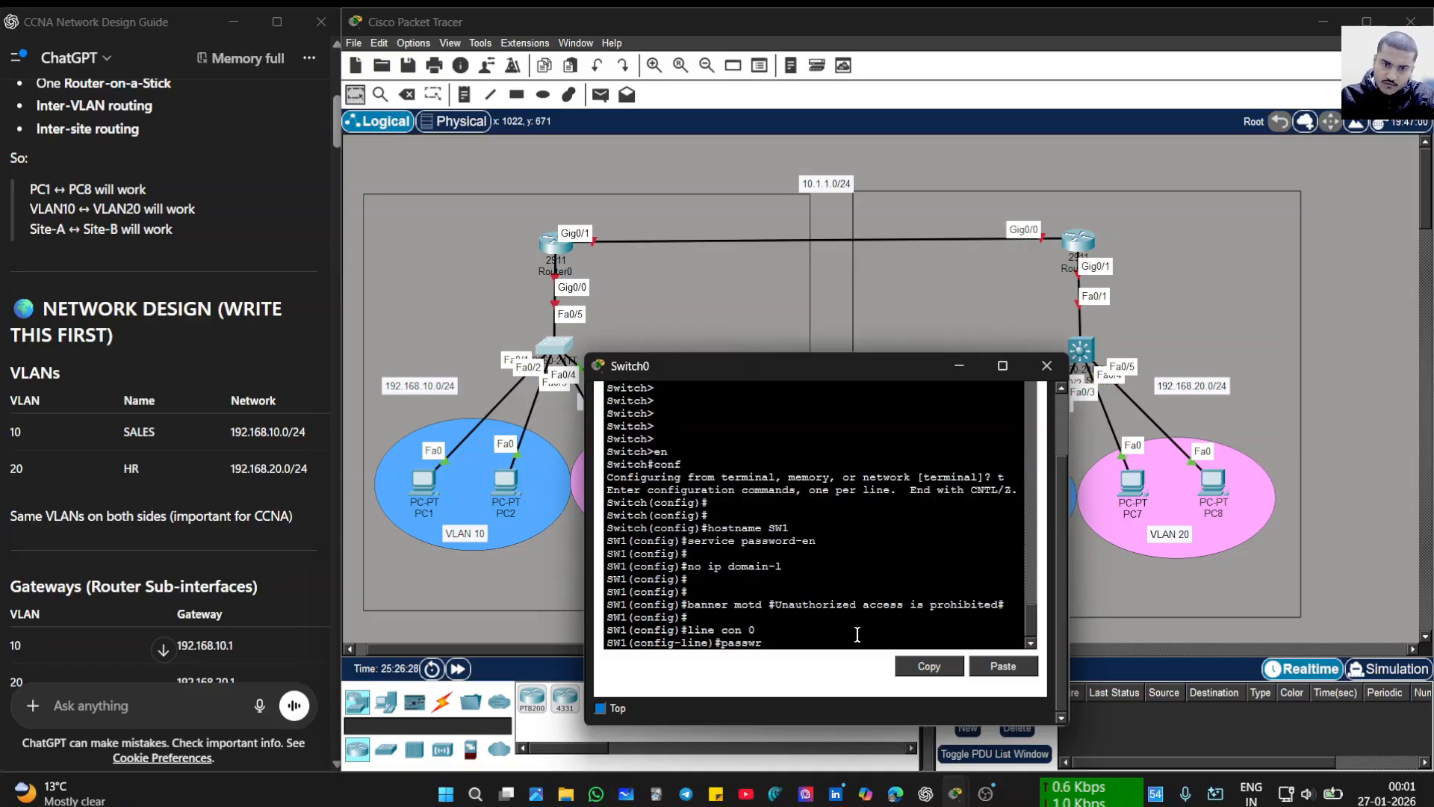
pyautogui.press('BackSpace')
pyautogui.write('ord')
pyautogui.press('Return')
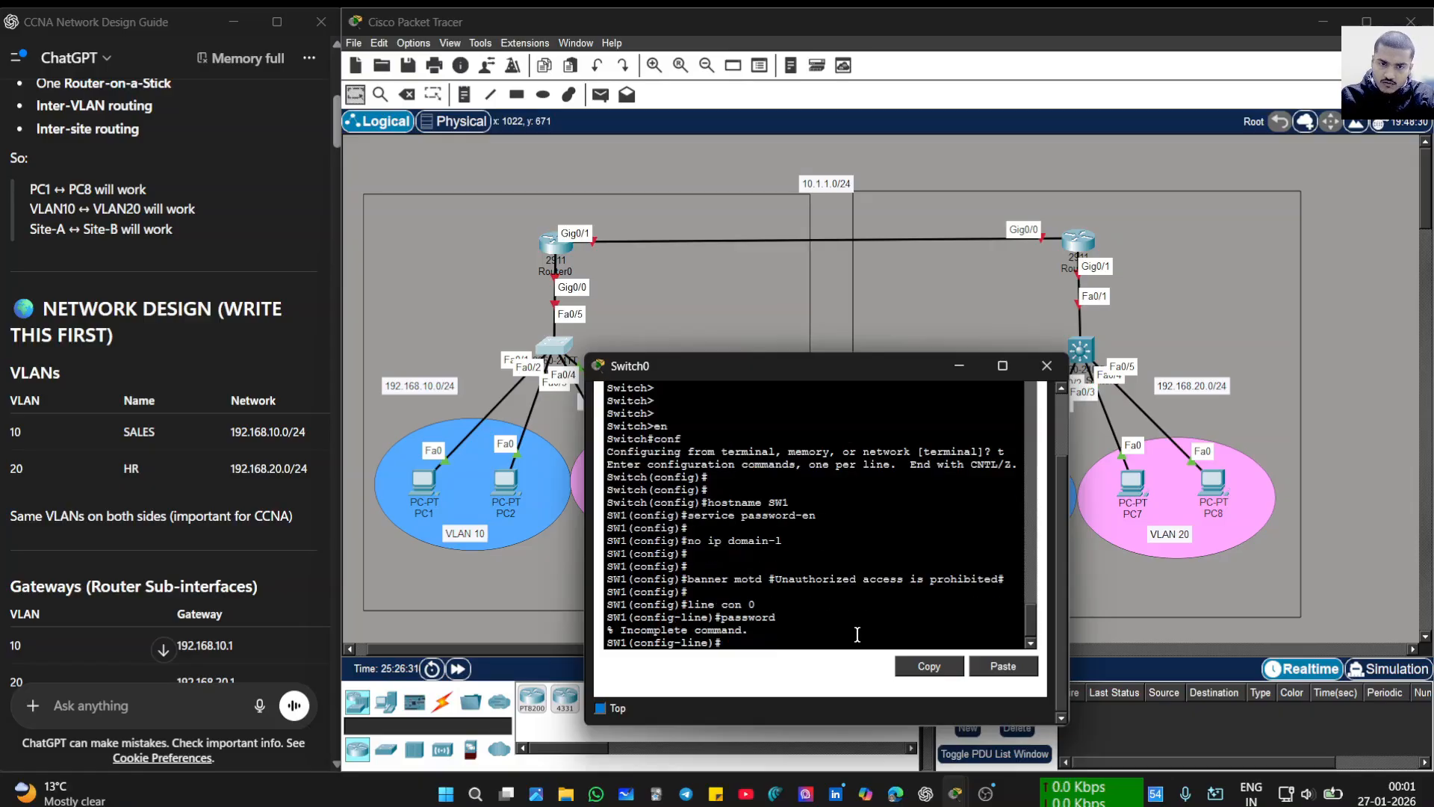
pyautogui.press('Up')
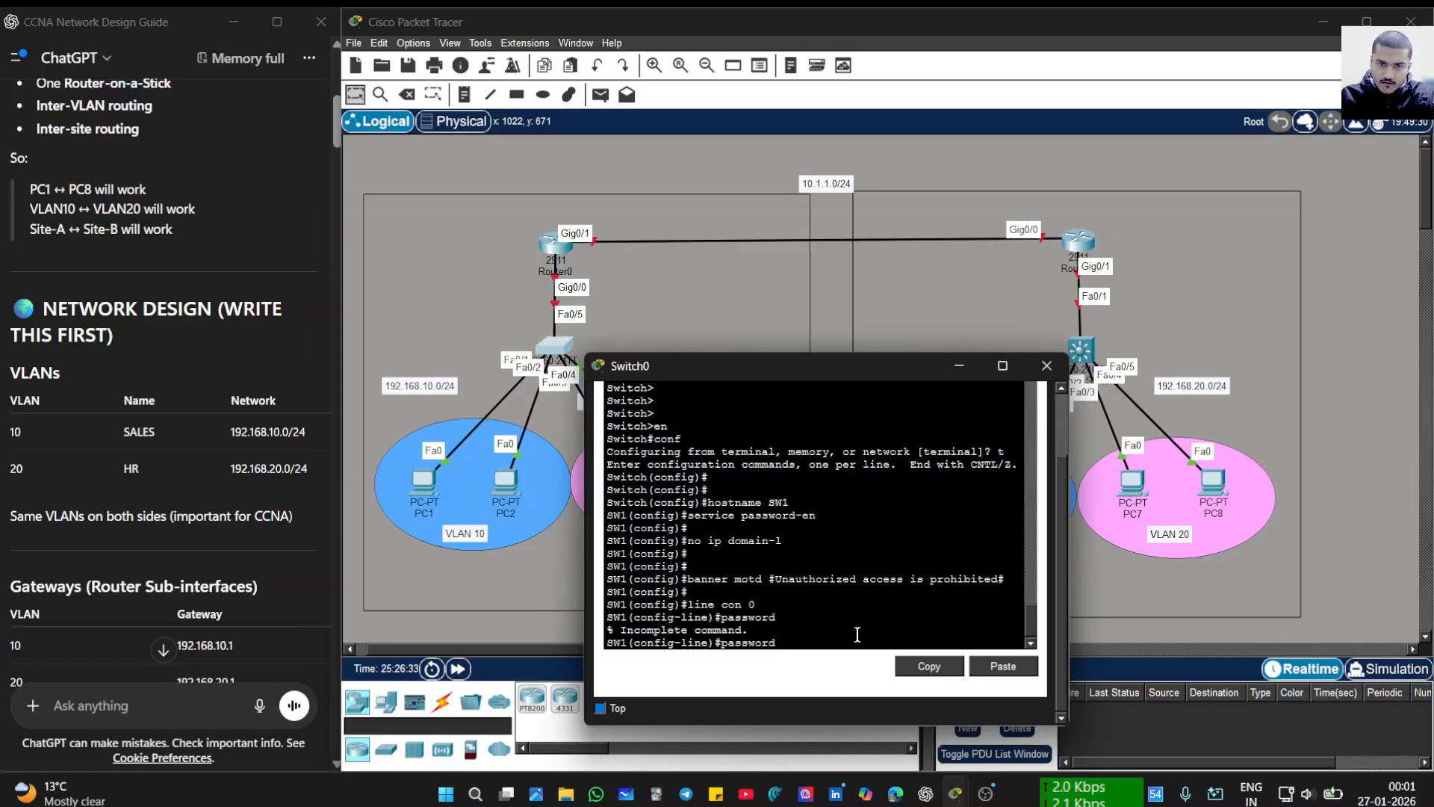
pyautogui.write('cis')
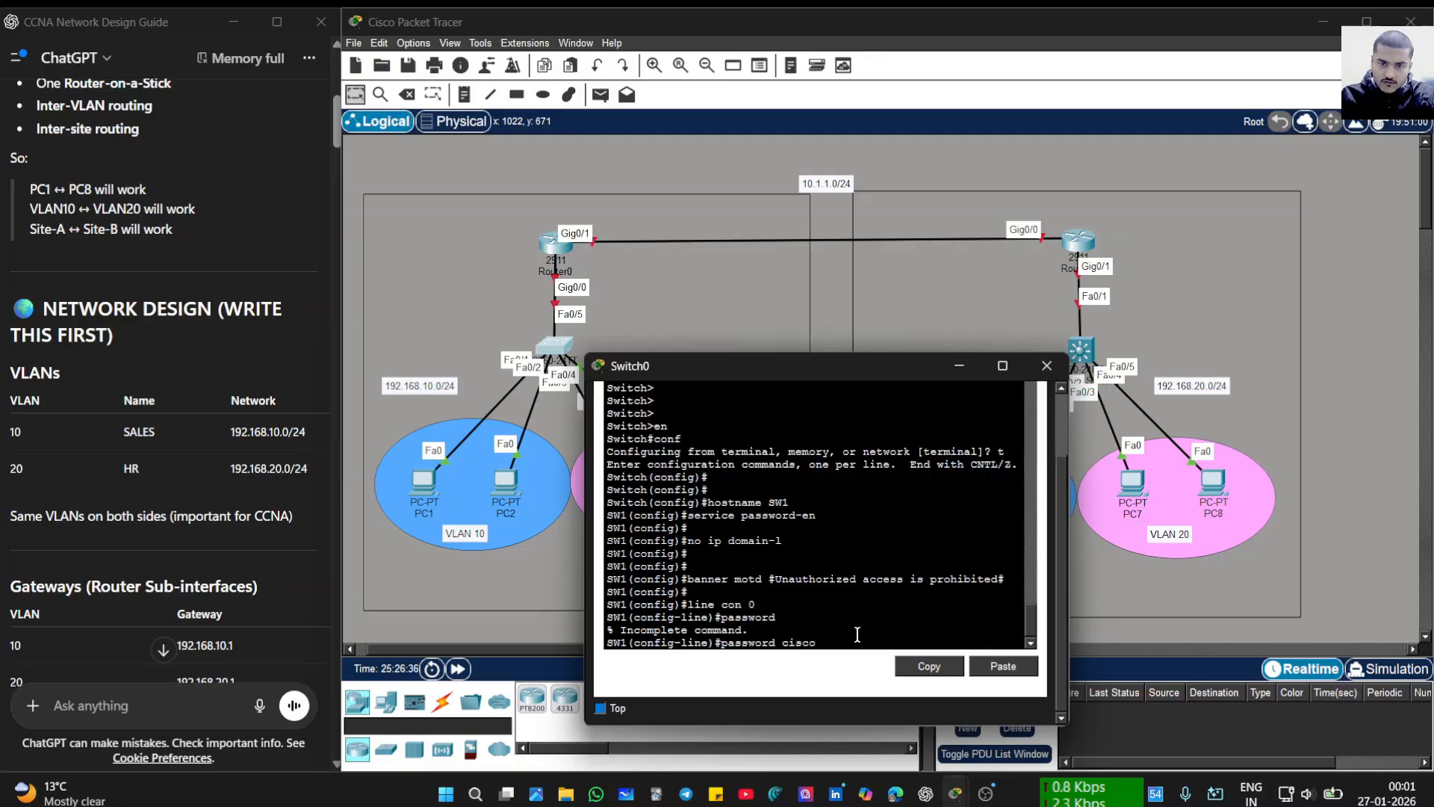
pyautogui.write('co')
pyautogui.press('Return')
pyautogui.write('login')
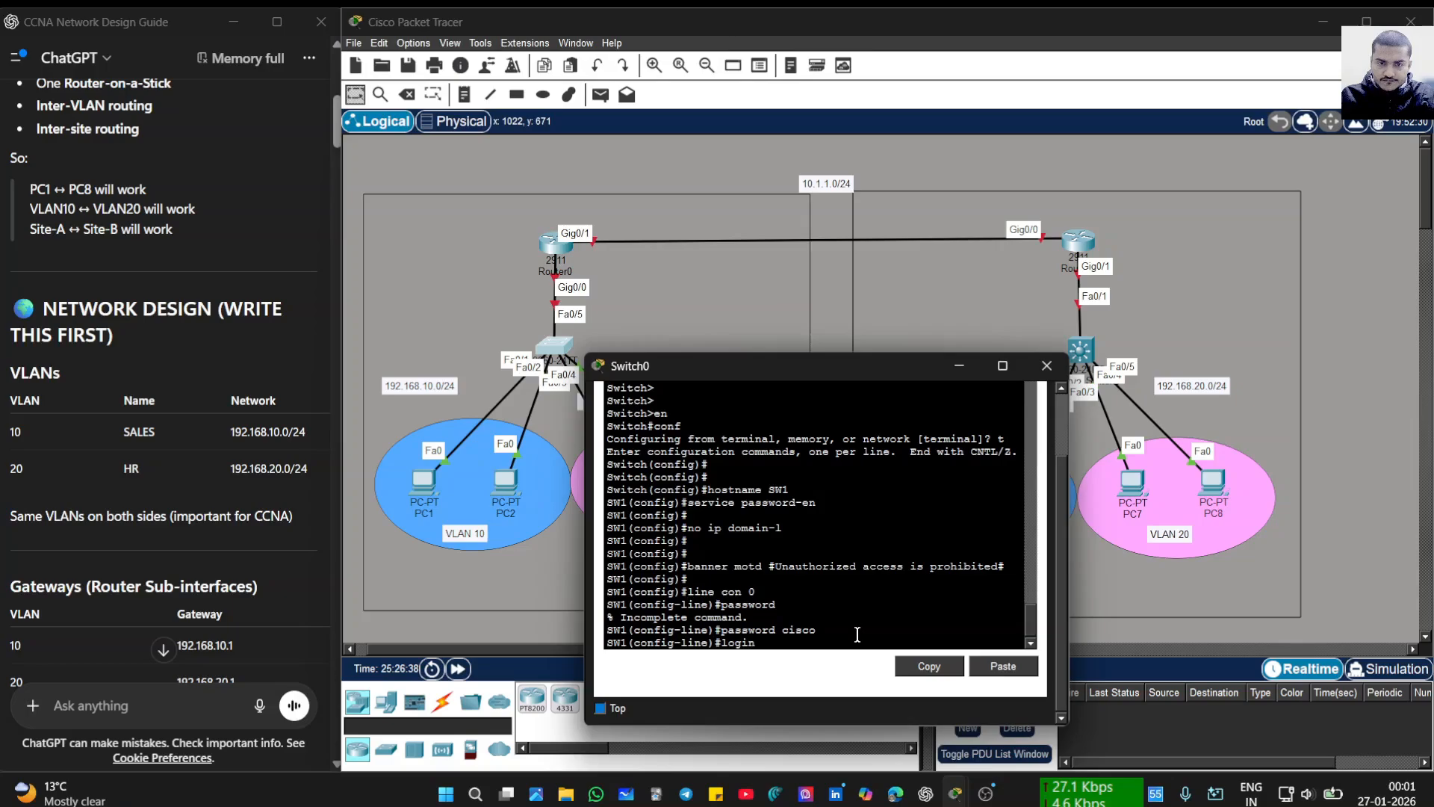
pyautogui.press('Return')
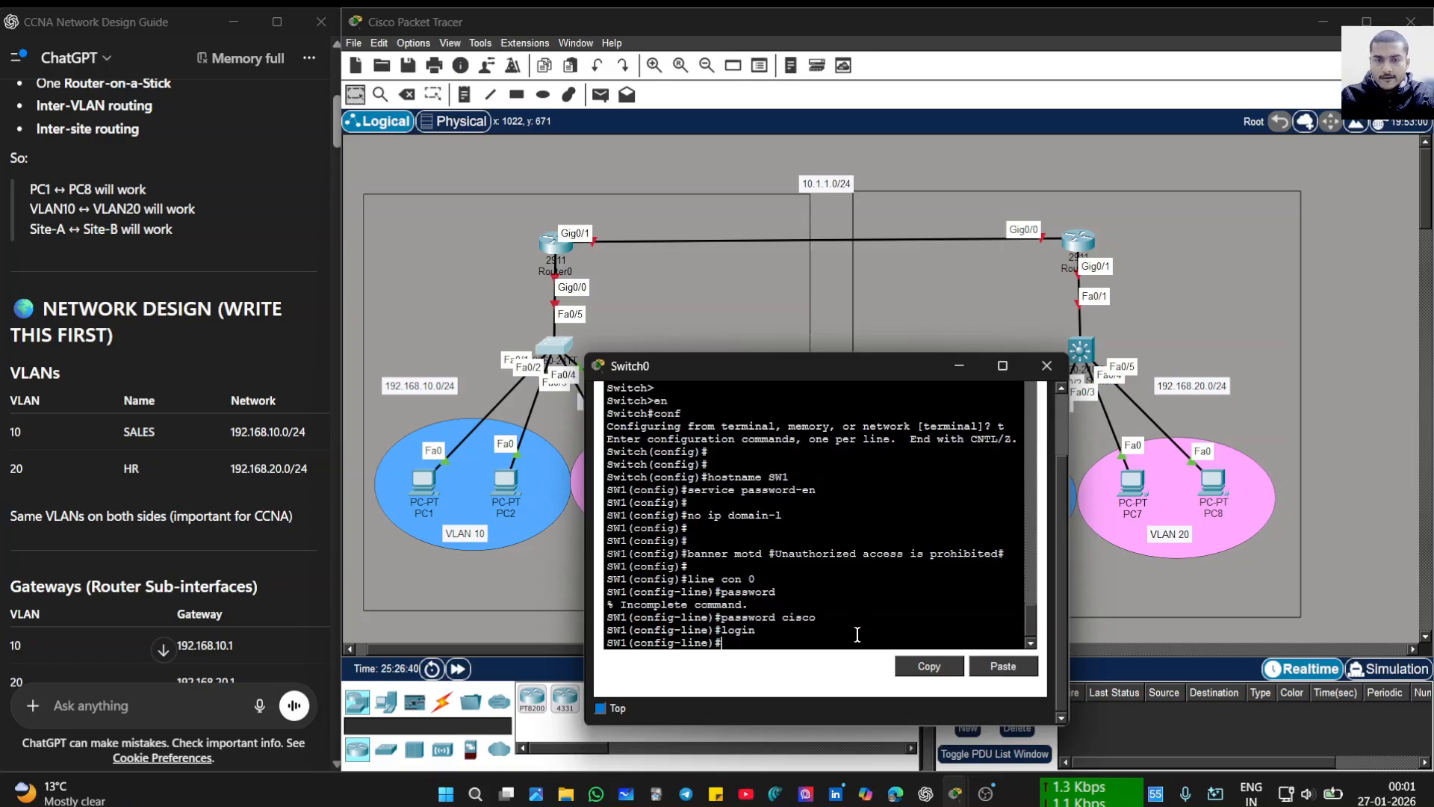
pyautogui.write('line vty')
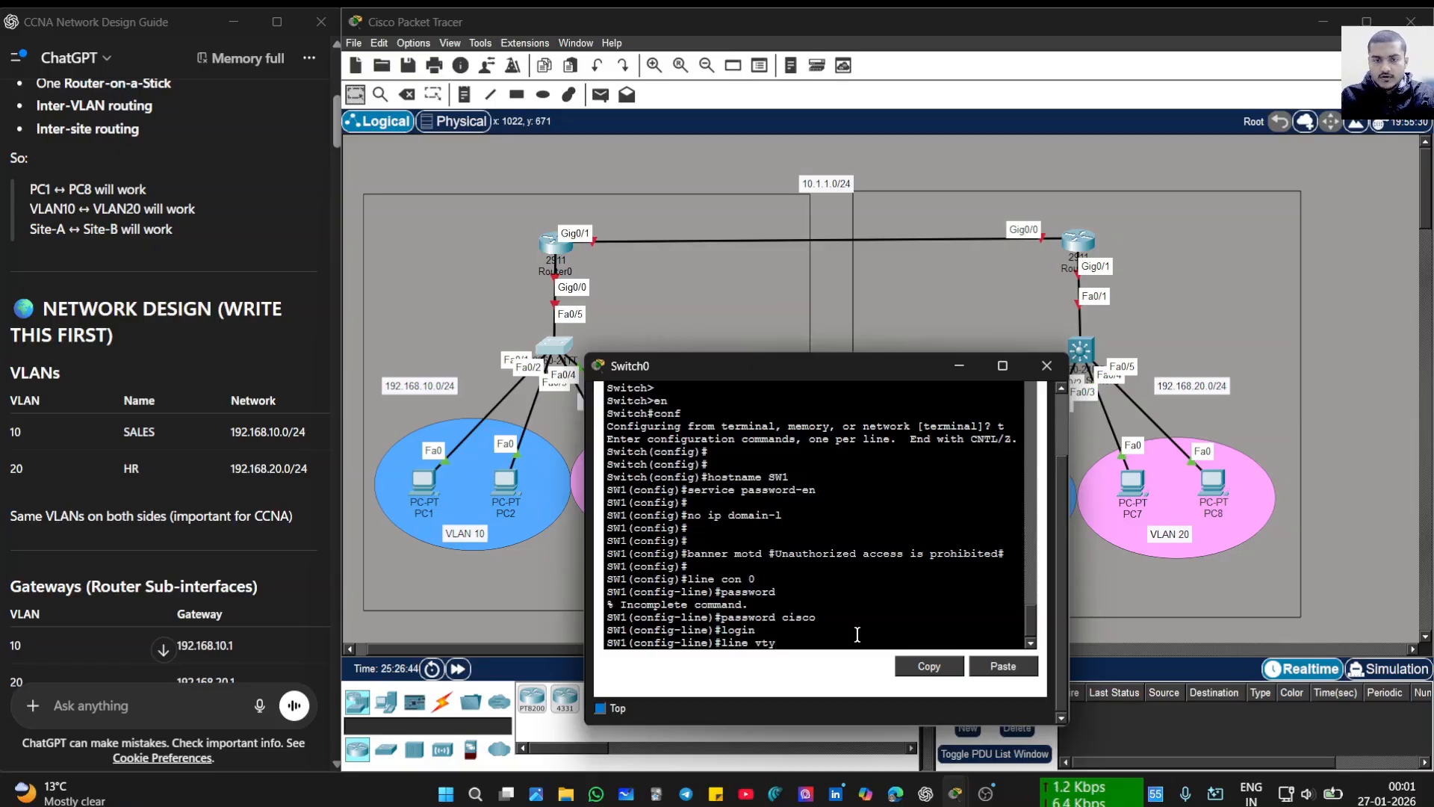
pyautogui.write(' 0')
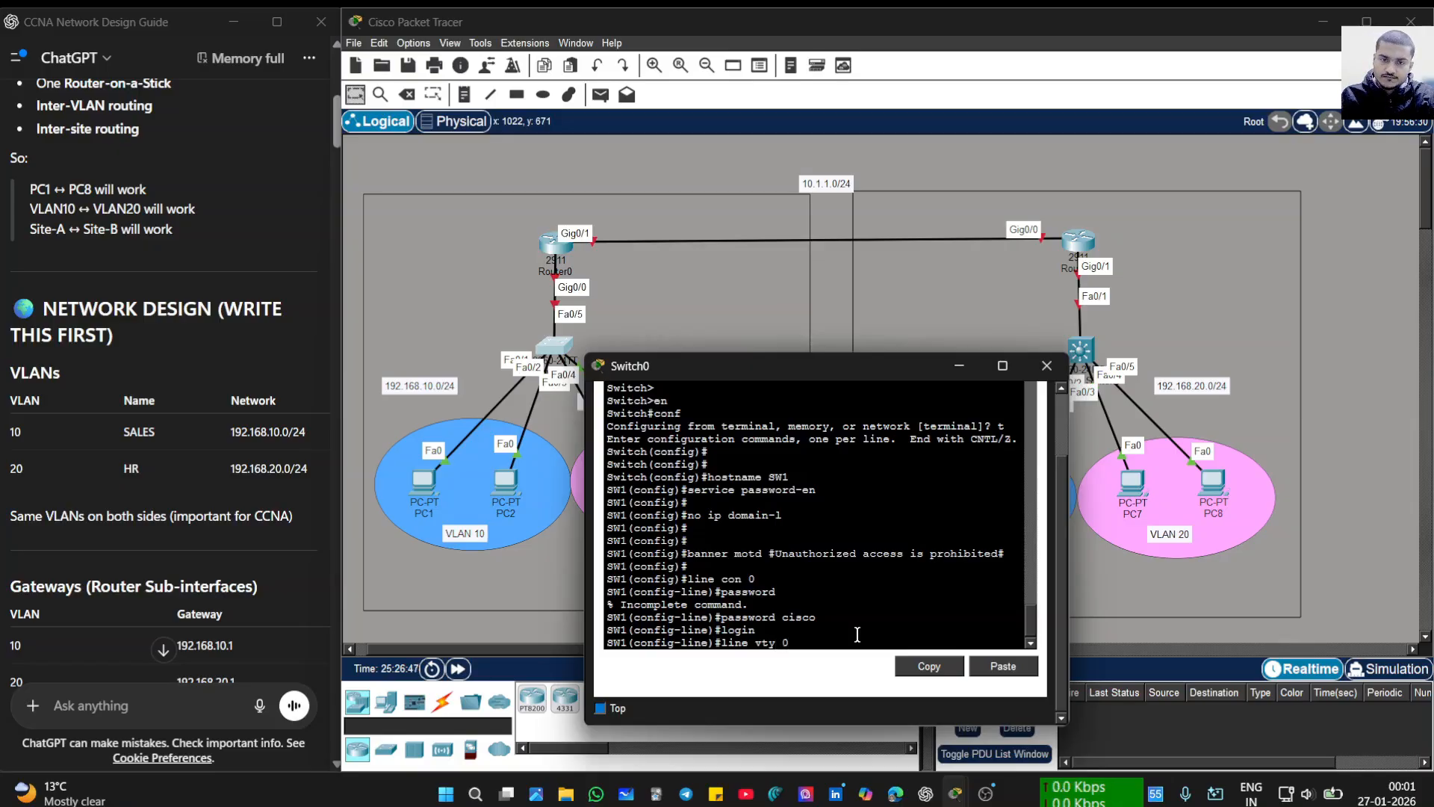
pyautogui.write(' 4')
pyautogui.press('Return')
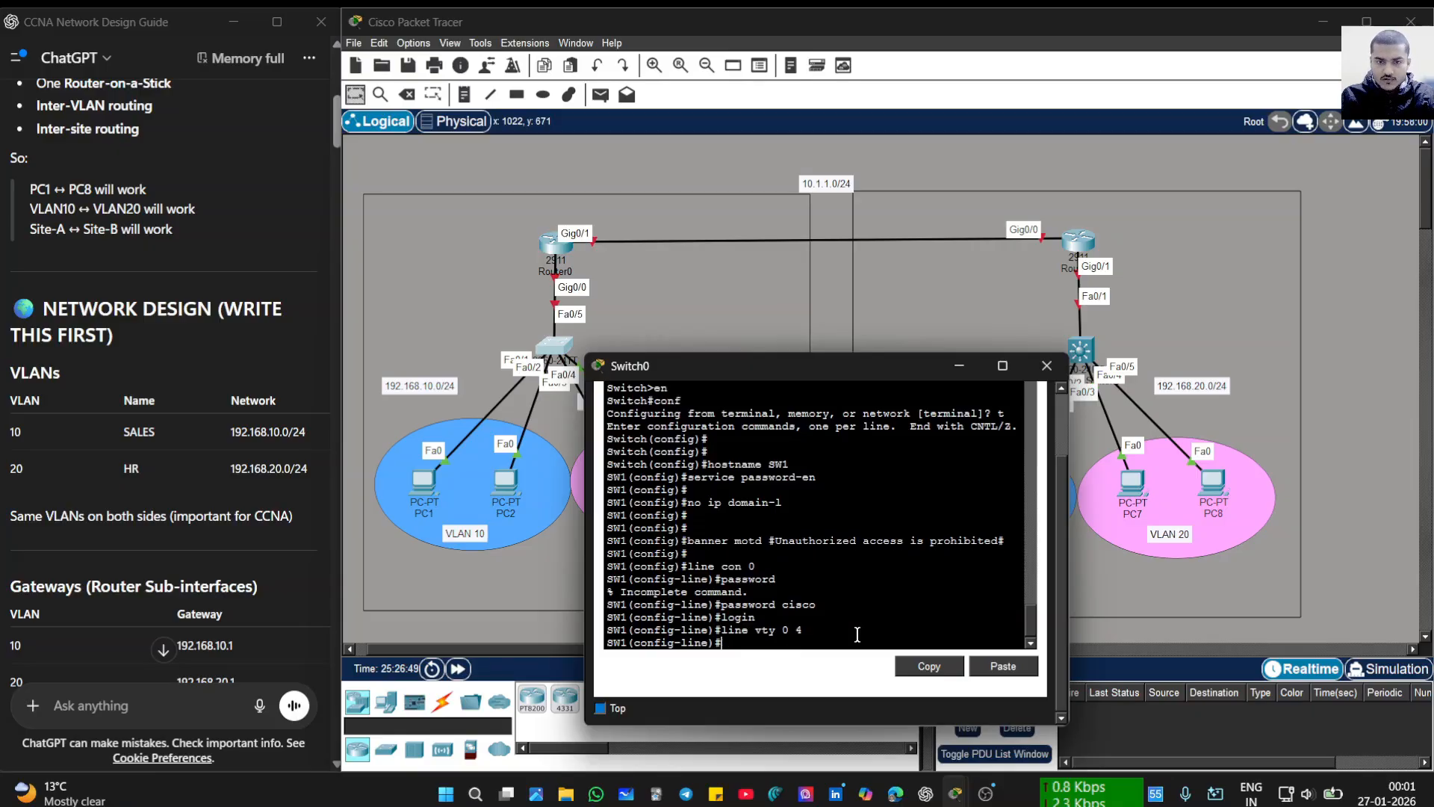
pyautogui.write('passw')
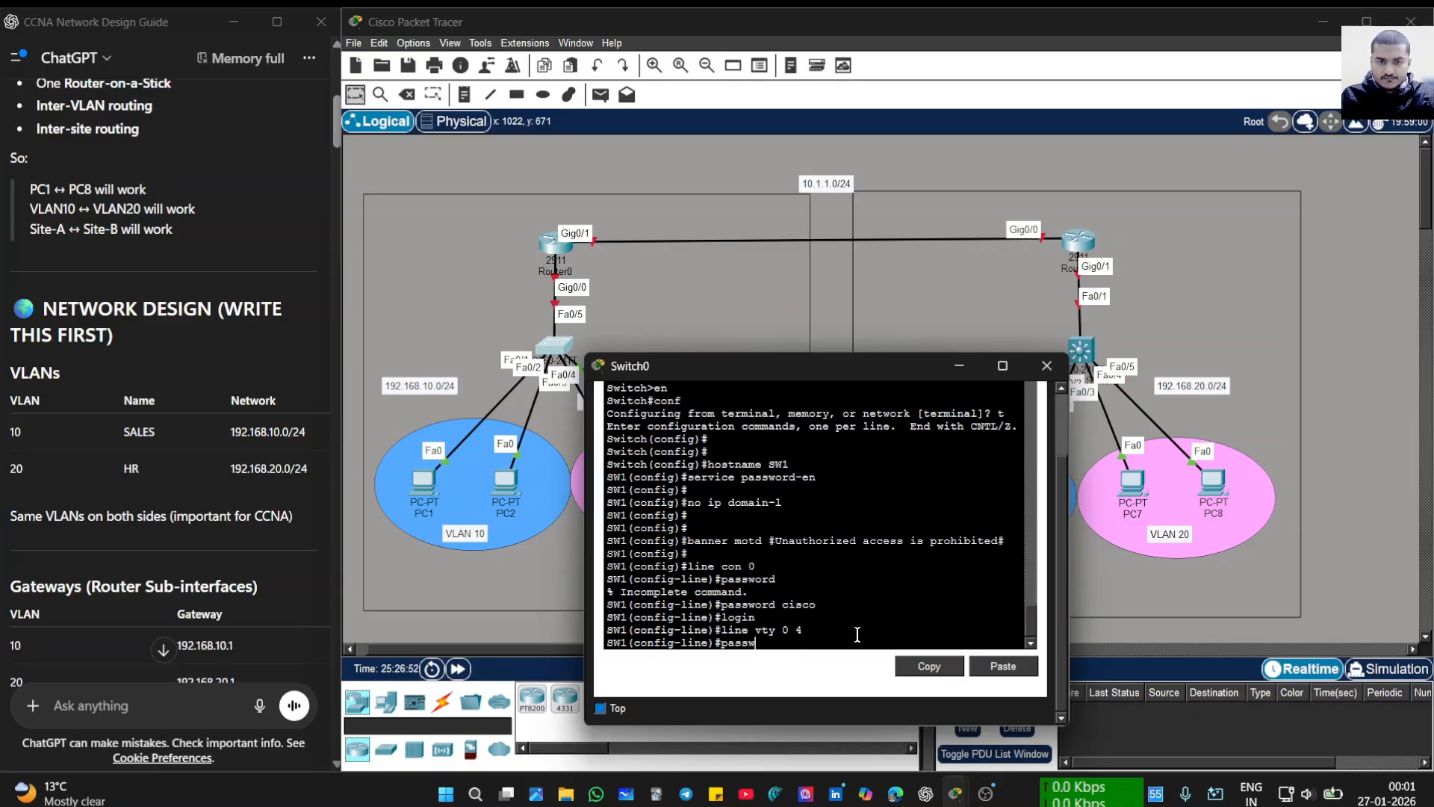
pyautogui.write('ord')
pyautogui.press('BackSpace')
pyautogui.press('BackSpace')
pyautogui.write('ord')
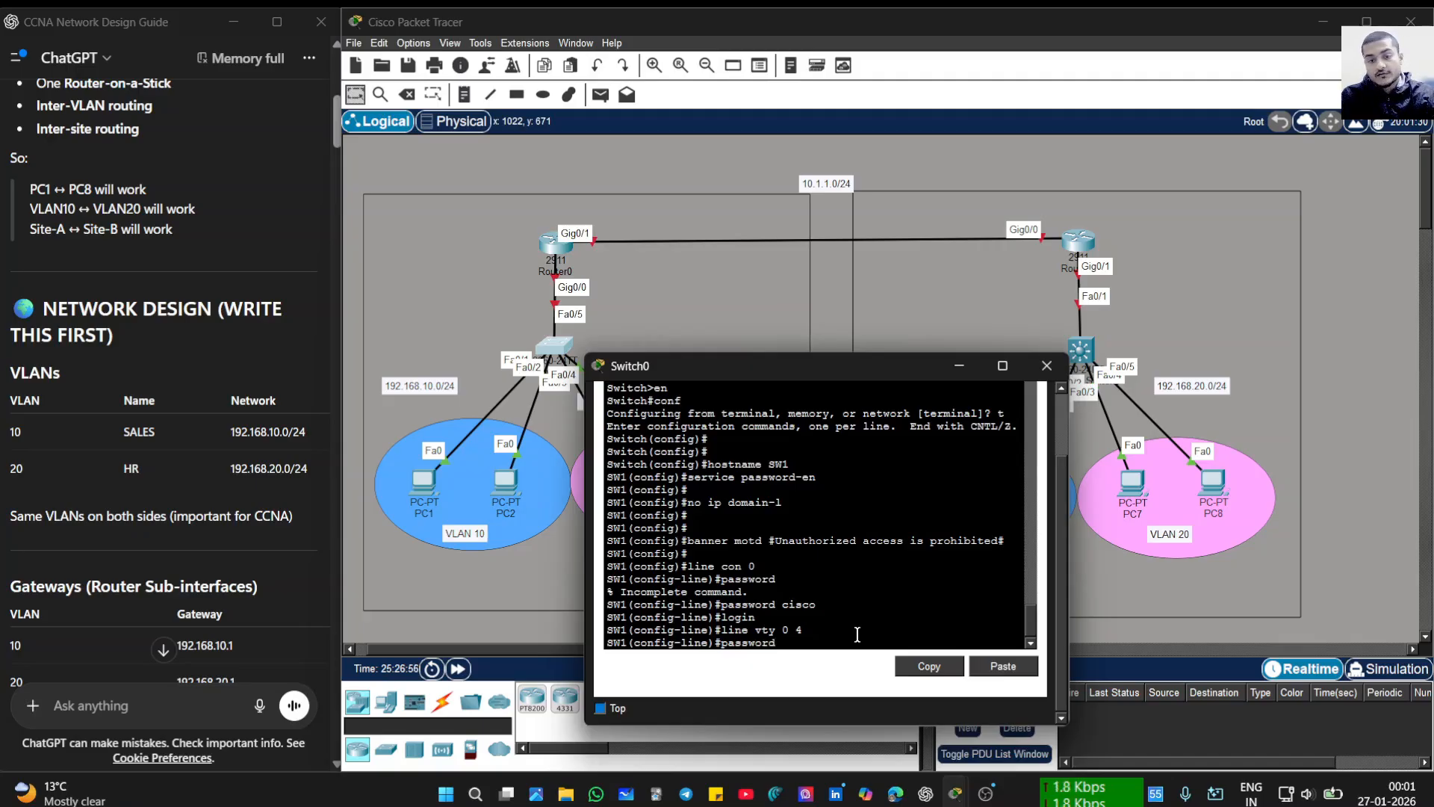
pyautogui.write(' cisco')
pyautogui.press('Return')
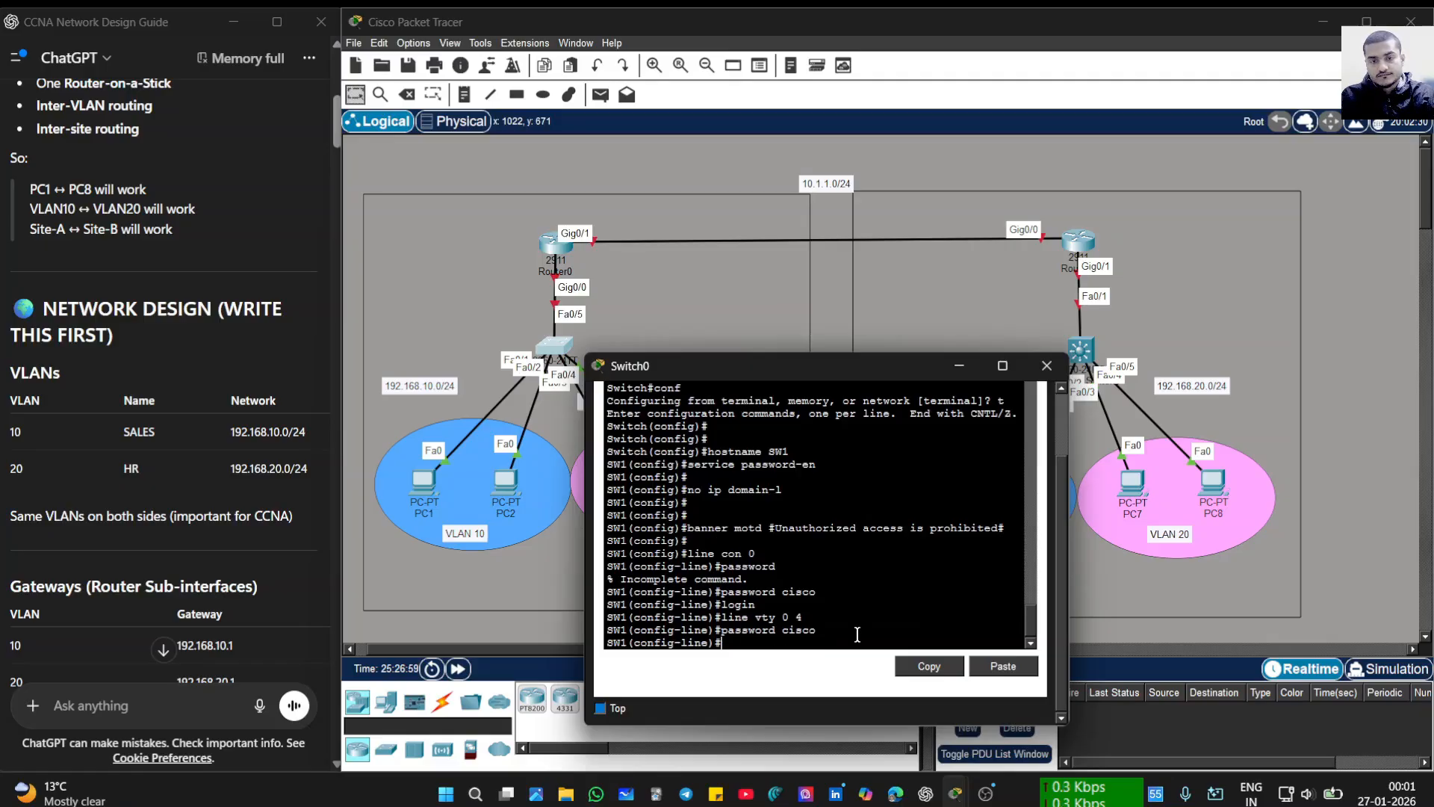
pyautogui.write('login')
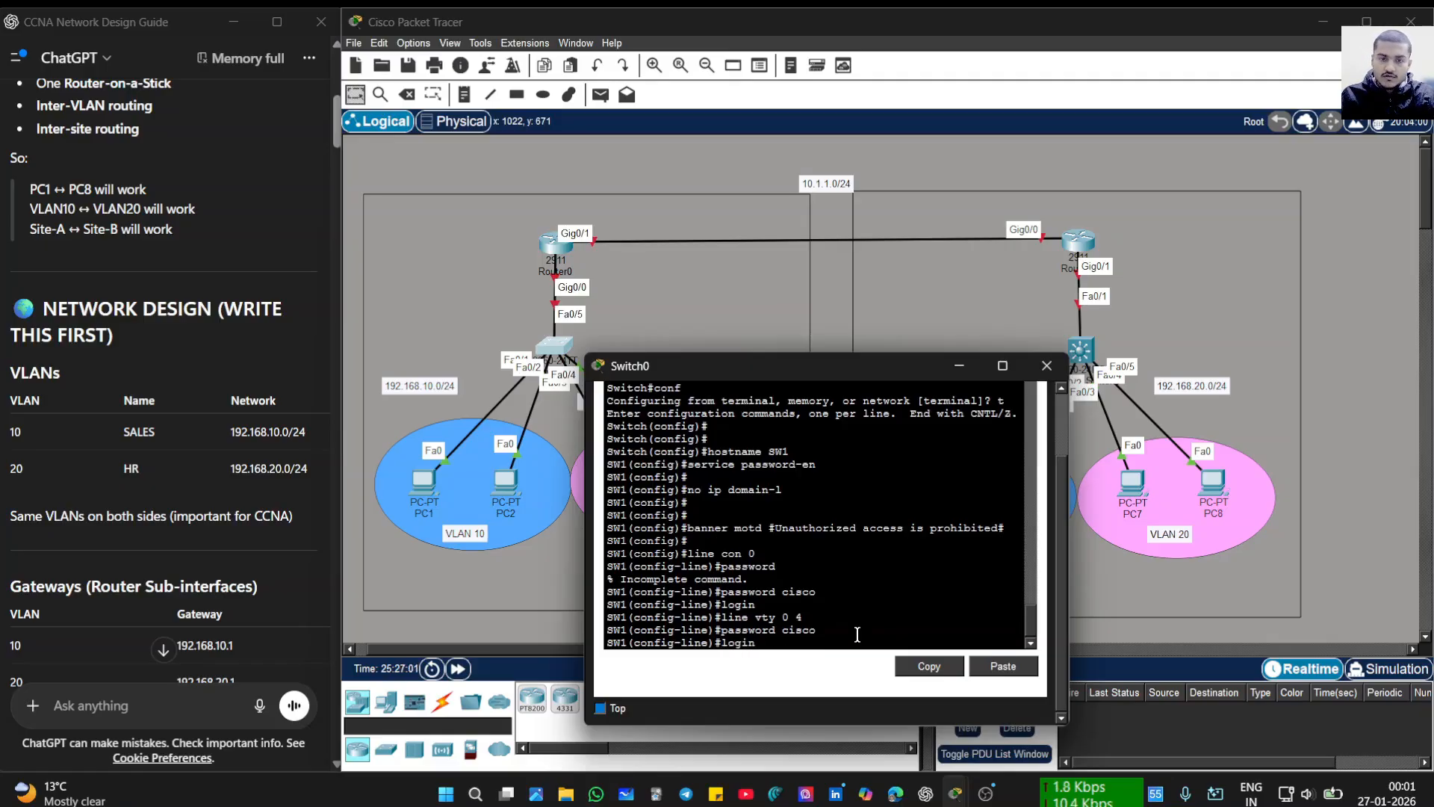
pyautogui.press('Return')
pyautogui.write('exit')
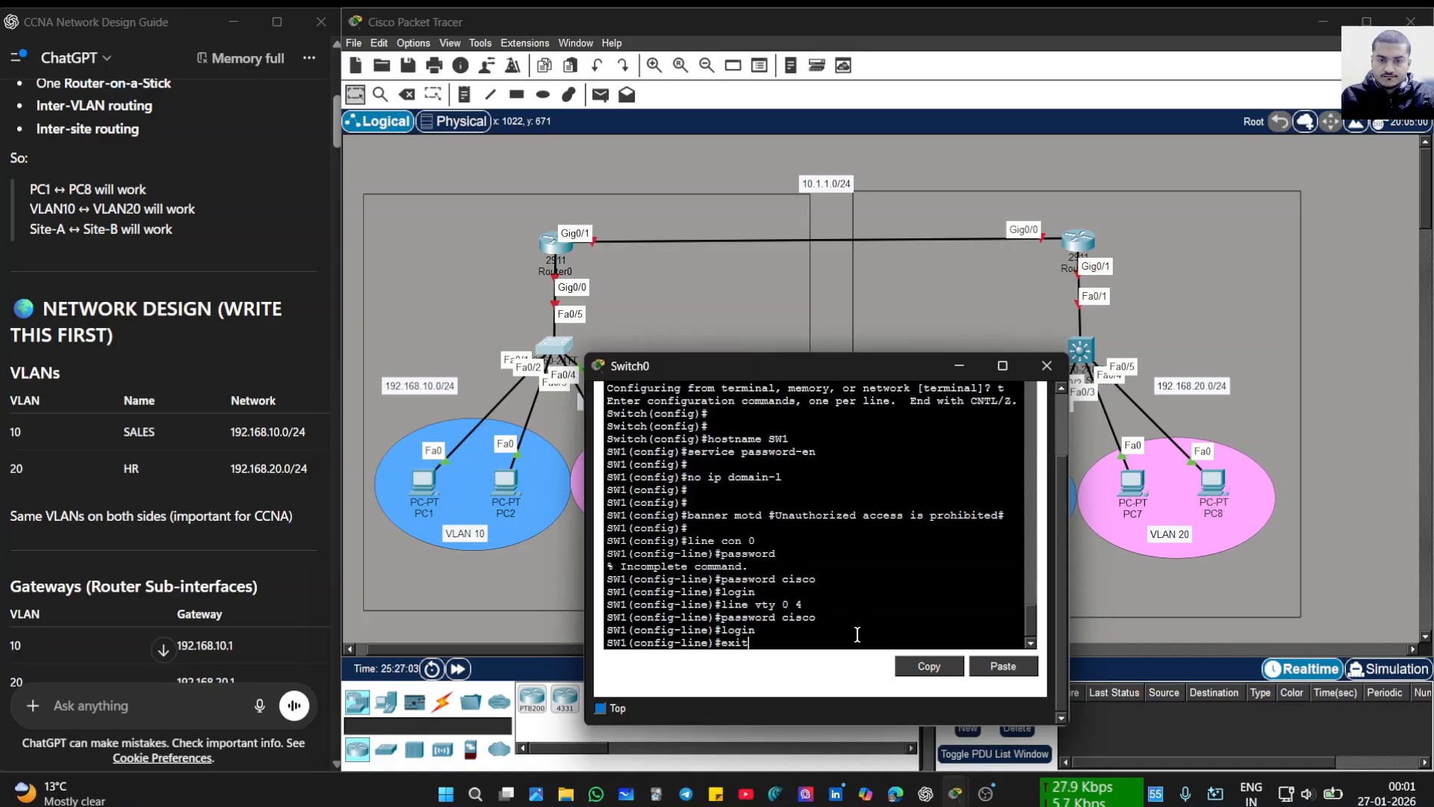
pyautogui.press('Return')
pyautogui.press('Return')
pyautogui.press('Return')
pyautogui.press('Return')
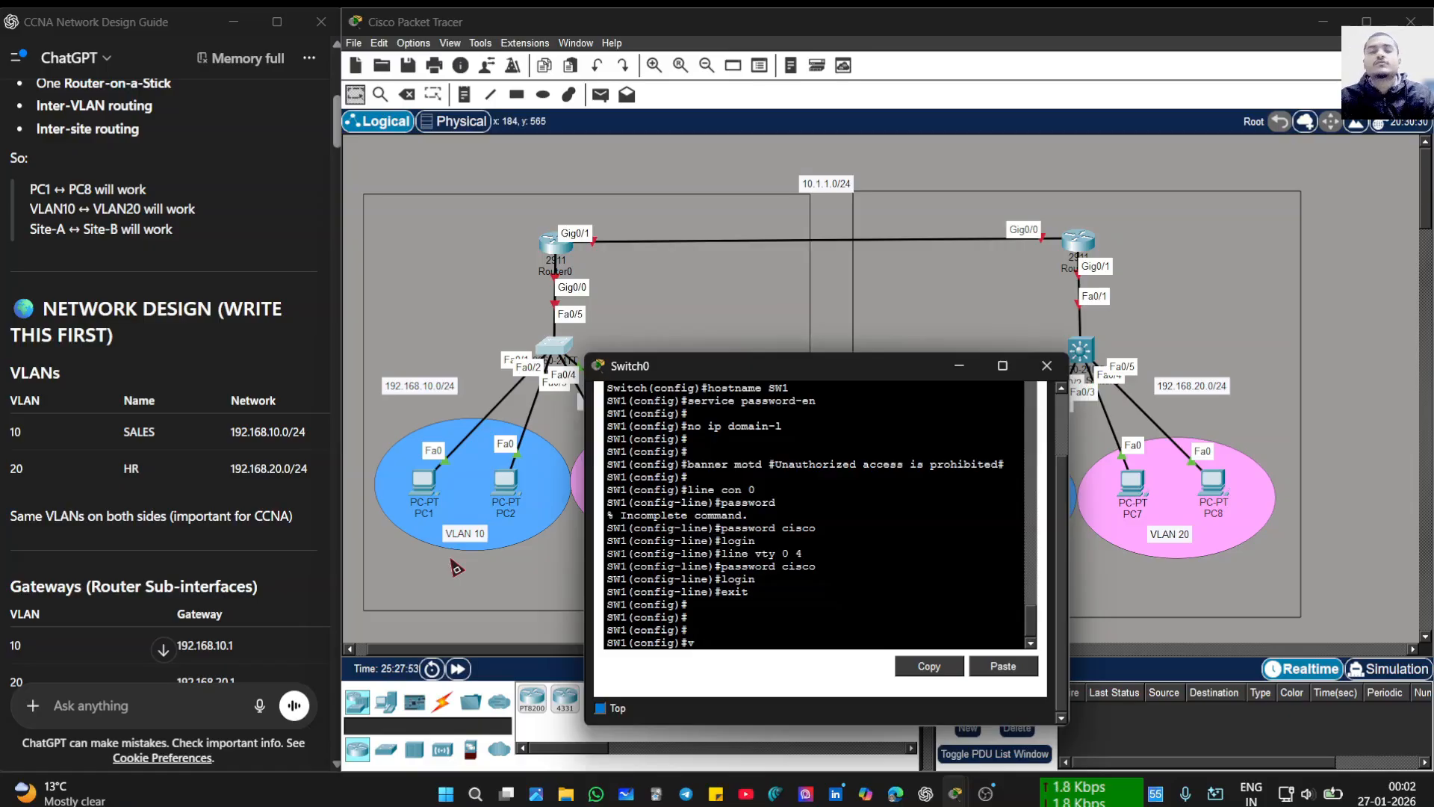
# - Create VLAN 10 named SALES and leave its configuration
pyautogui.write('lan')
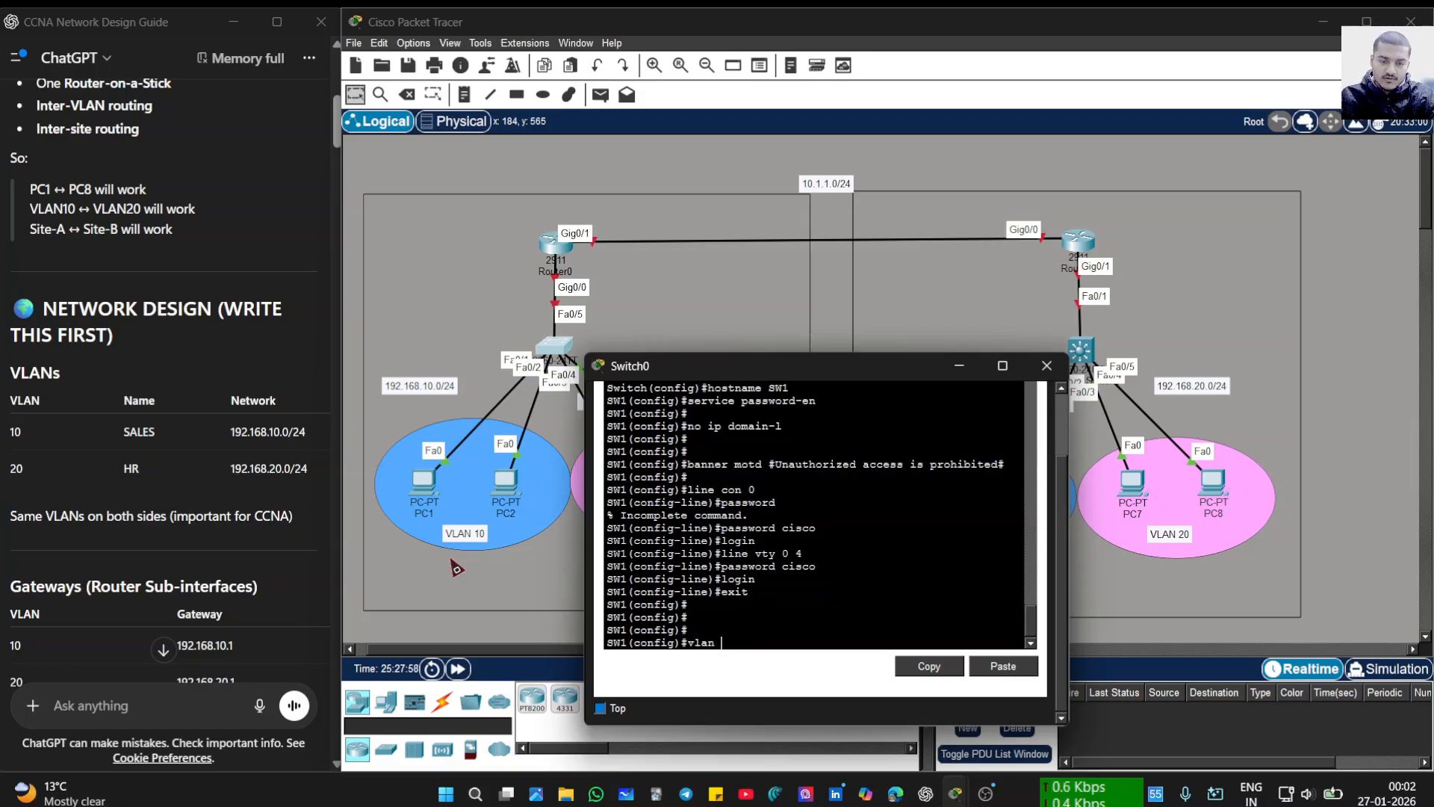
pyautogui.write(' 10')
pyautogui.press('Return')
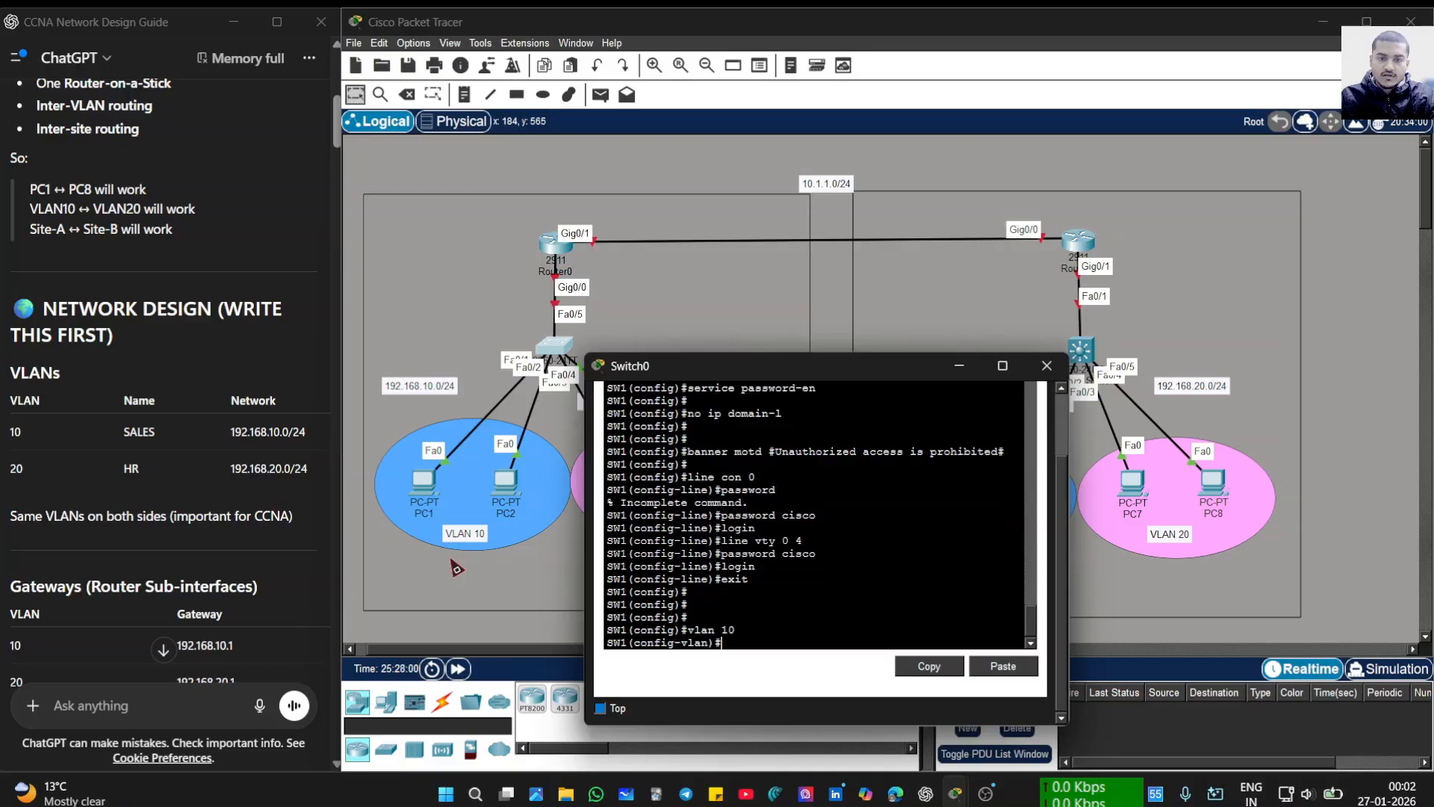
pyautogui.write('name ')
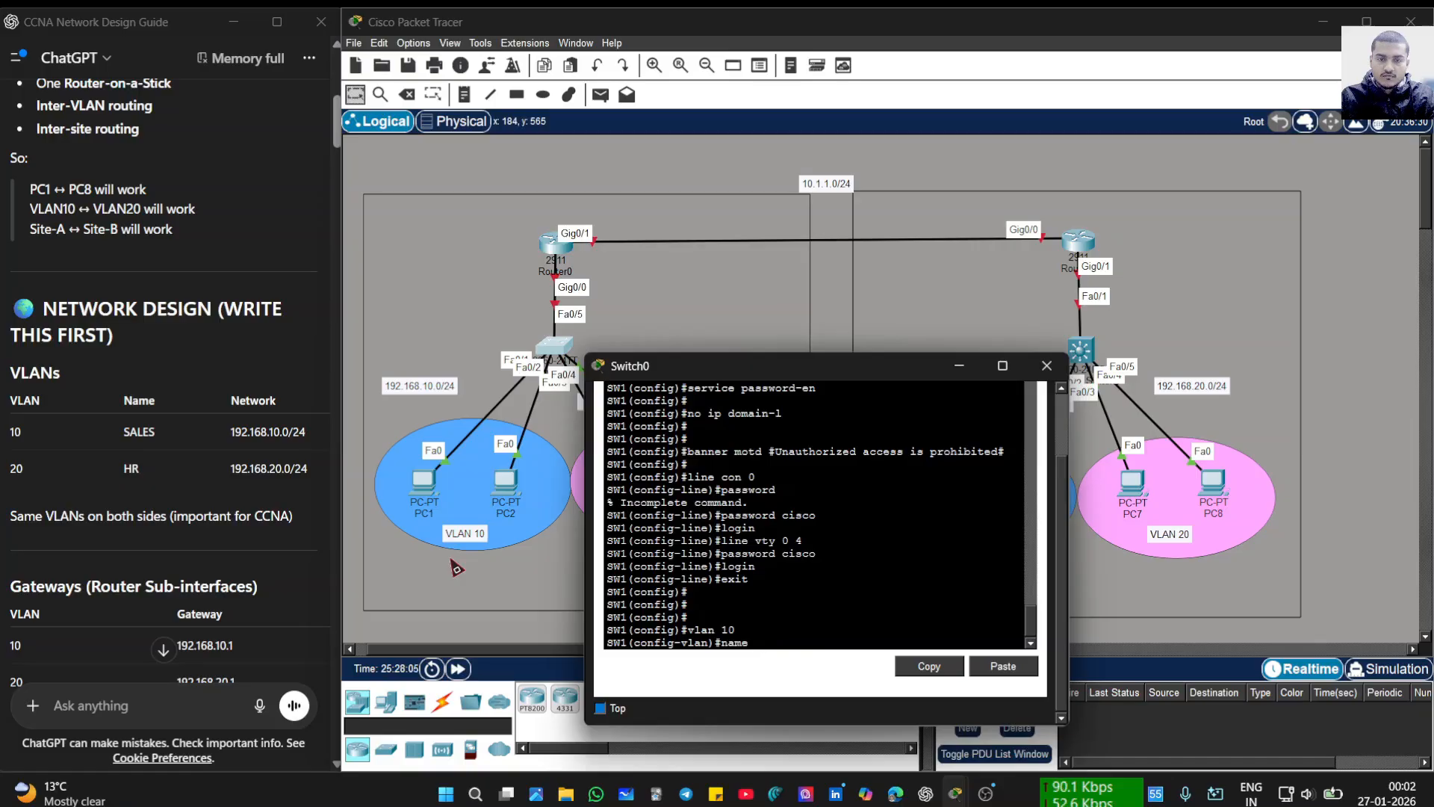
pyautogui.write('SLLES')
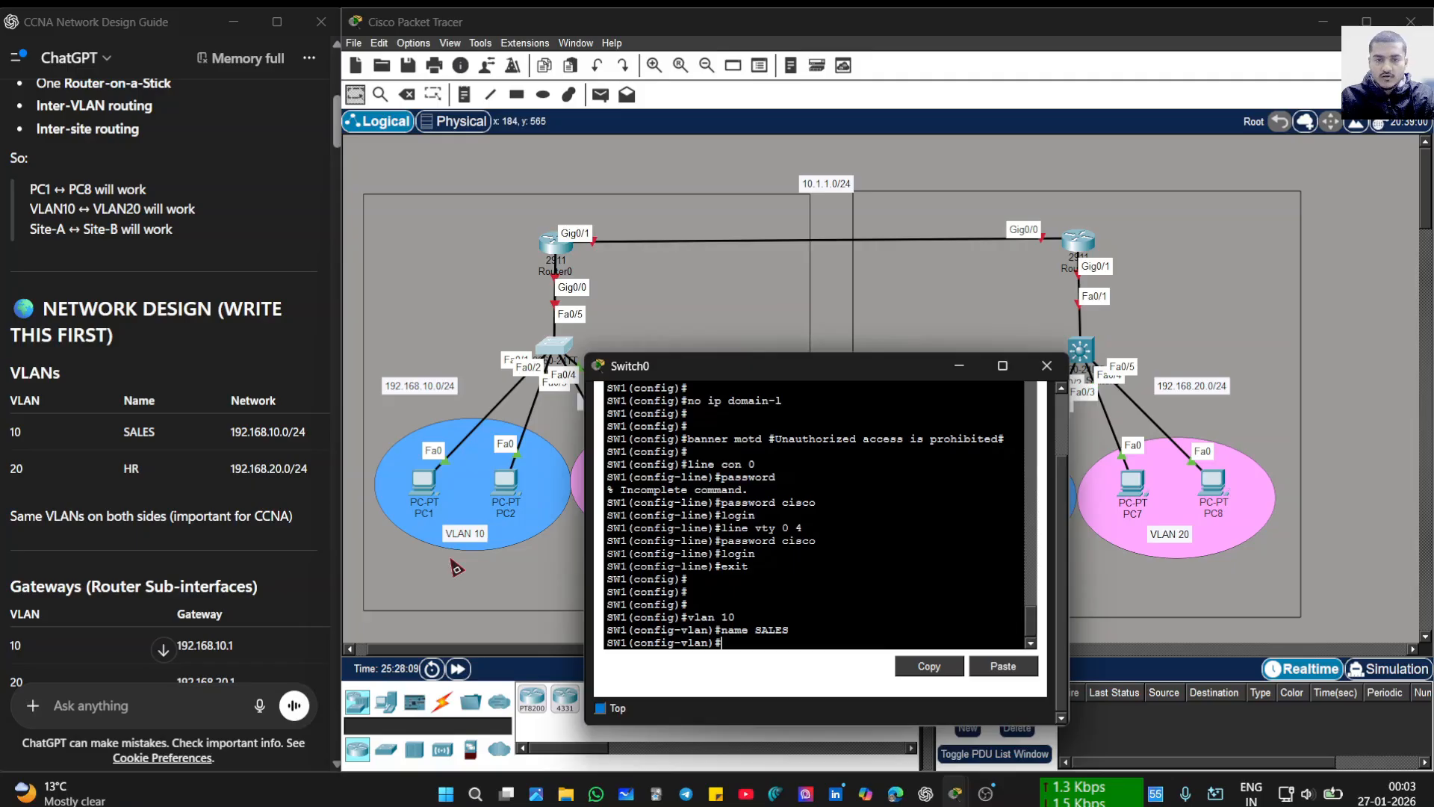
pyautogui.write('EX')
pyautogui.press('Return')
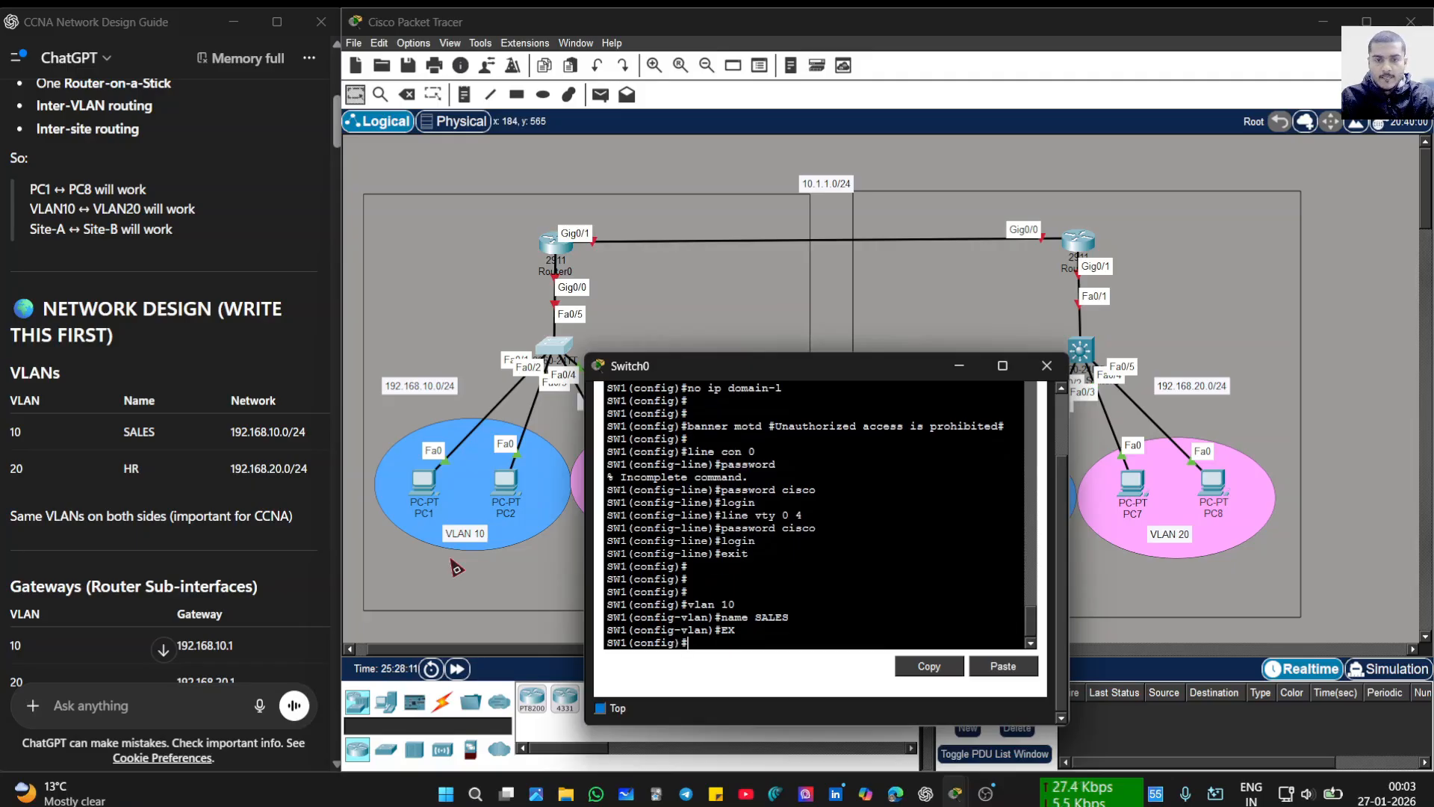
# - Create VLAN 20 named HR and return to the global configuration prompt
pyautogui.write('VLAN')
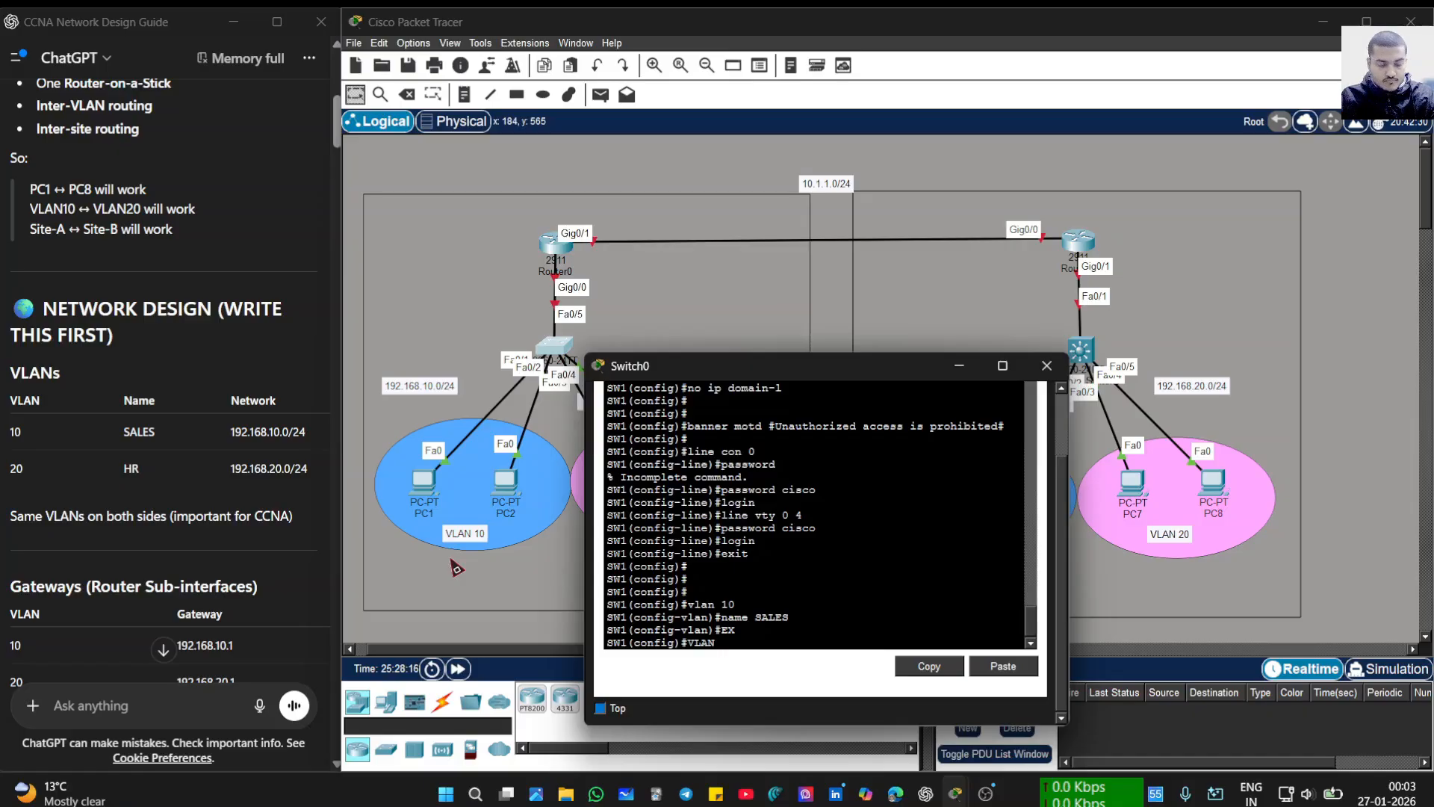
pyautogui.write(' 20')
pyautogui.press('Return')
pyautogui.write('NAME ')
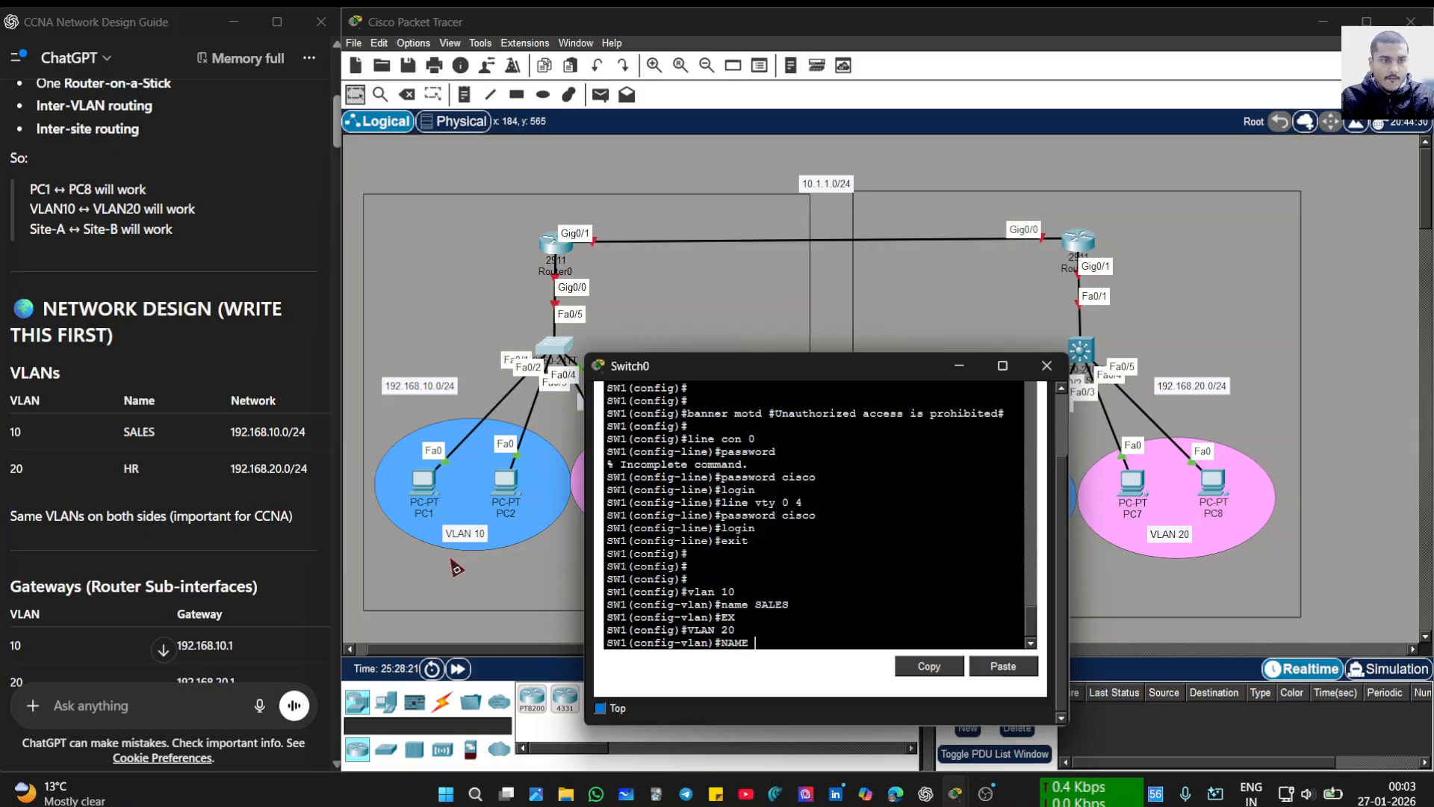
pyautogui.write('HR')
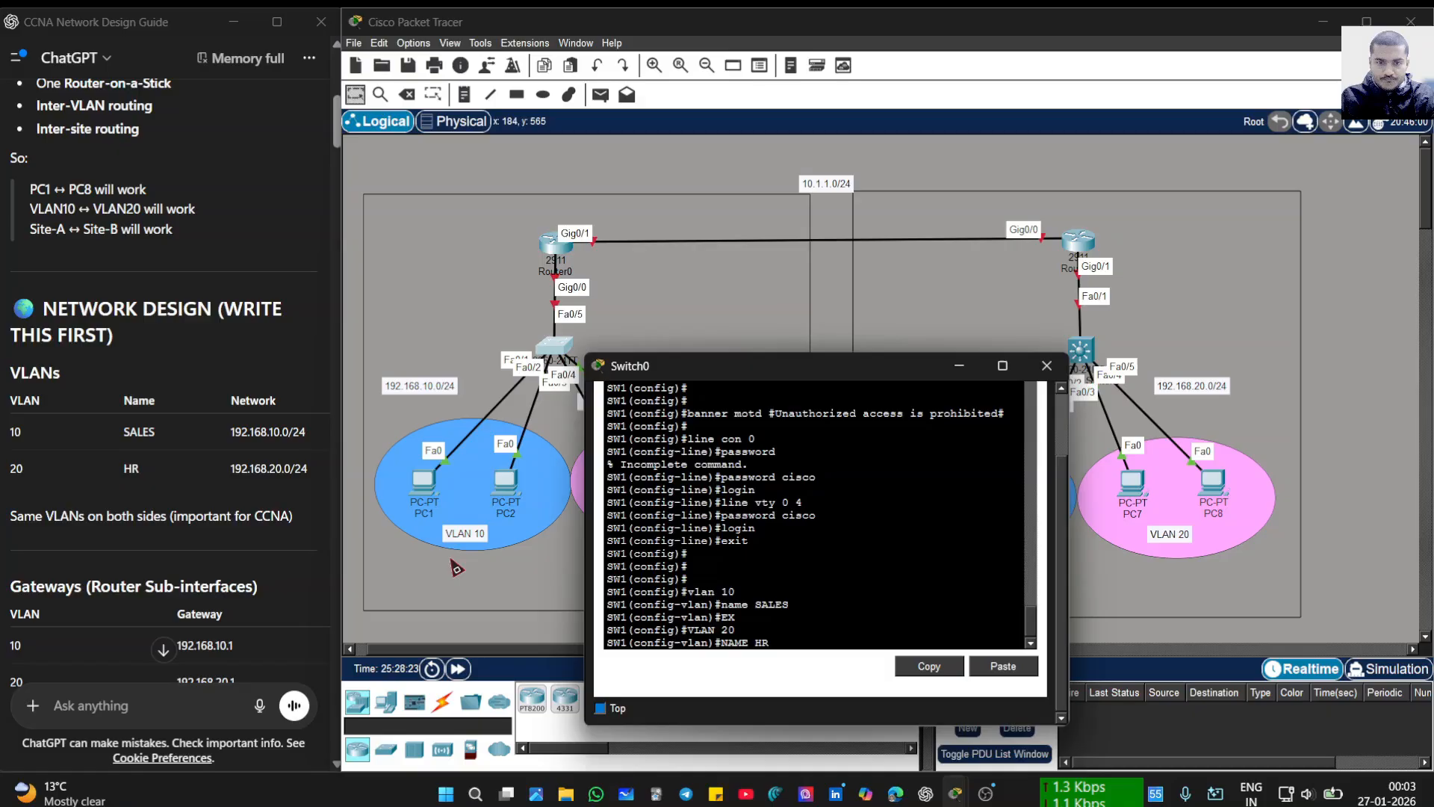
pyautogui.press('Return')
pyautogui.write('EX')
pyautogui.press('Return')
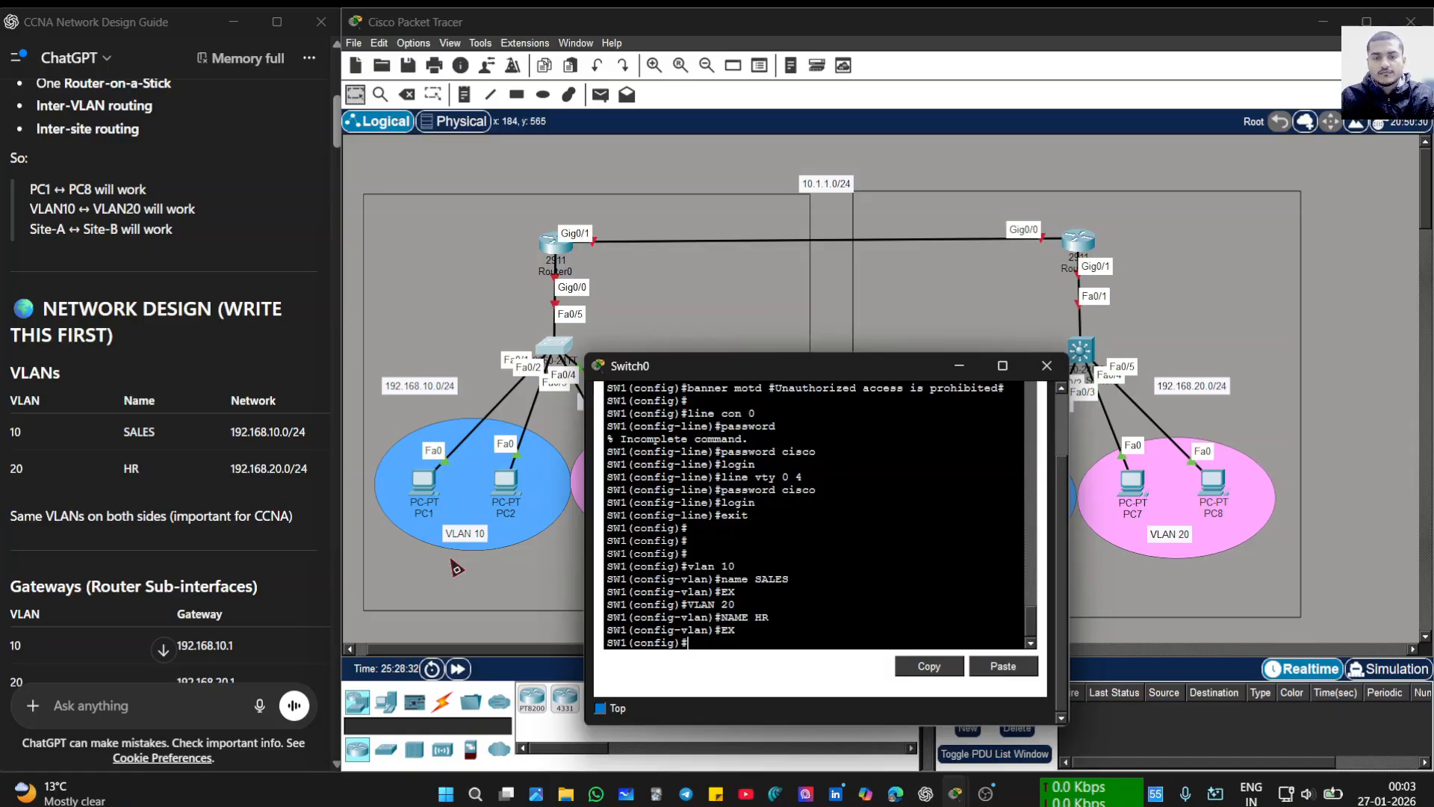
pyautogui.write('int  r ')
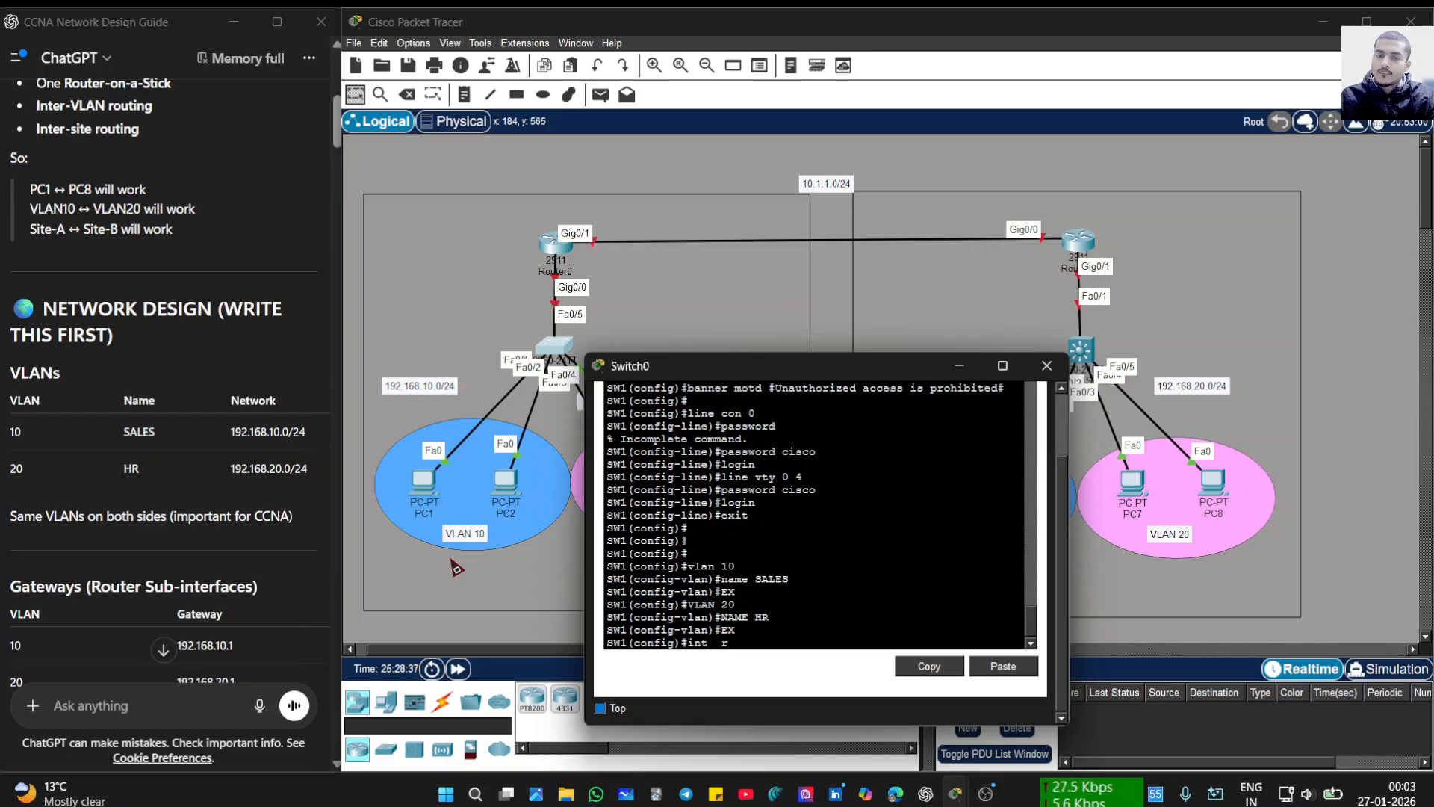
pyautogui.write('f0/')
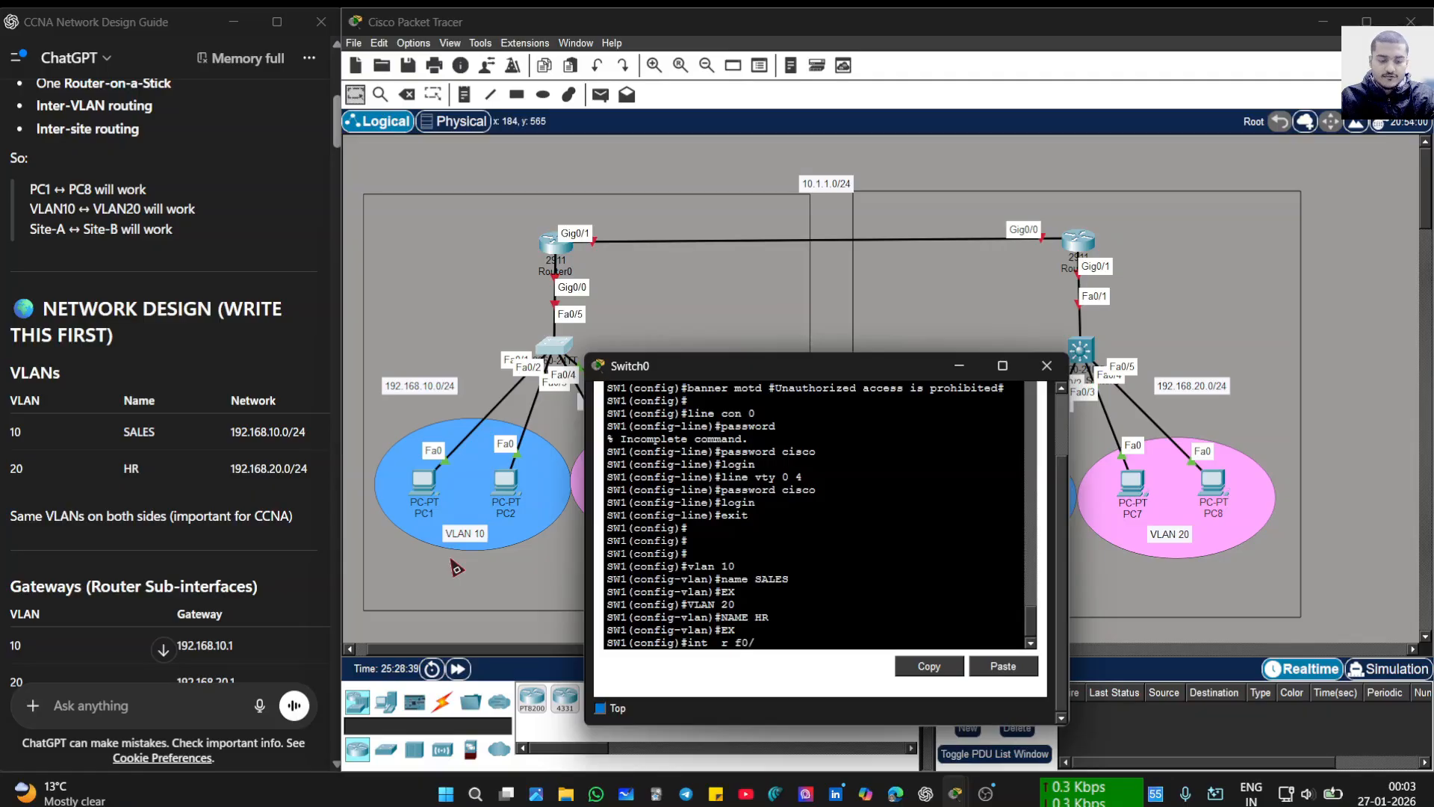
pyautogui.write('1-2')
# - Select ports Fa0/1-2 and give them the description 'Connected to vlan 10'
pyautogui.press('Return')
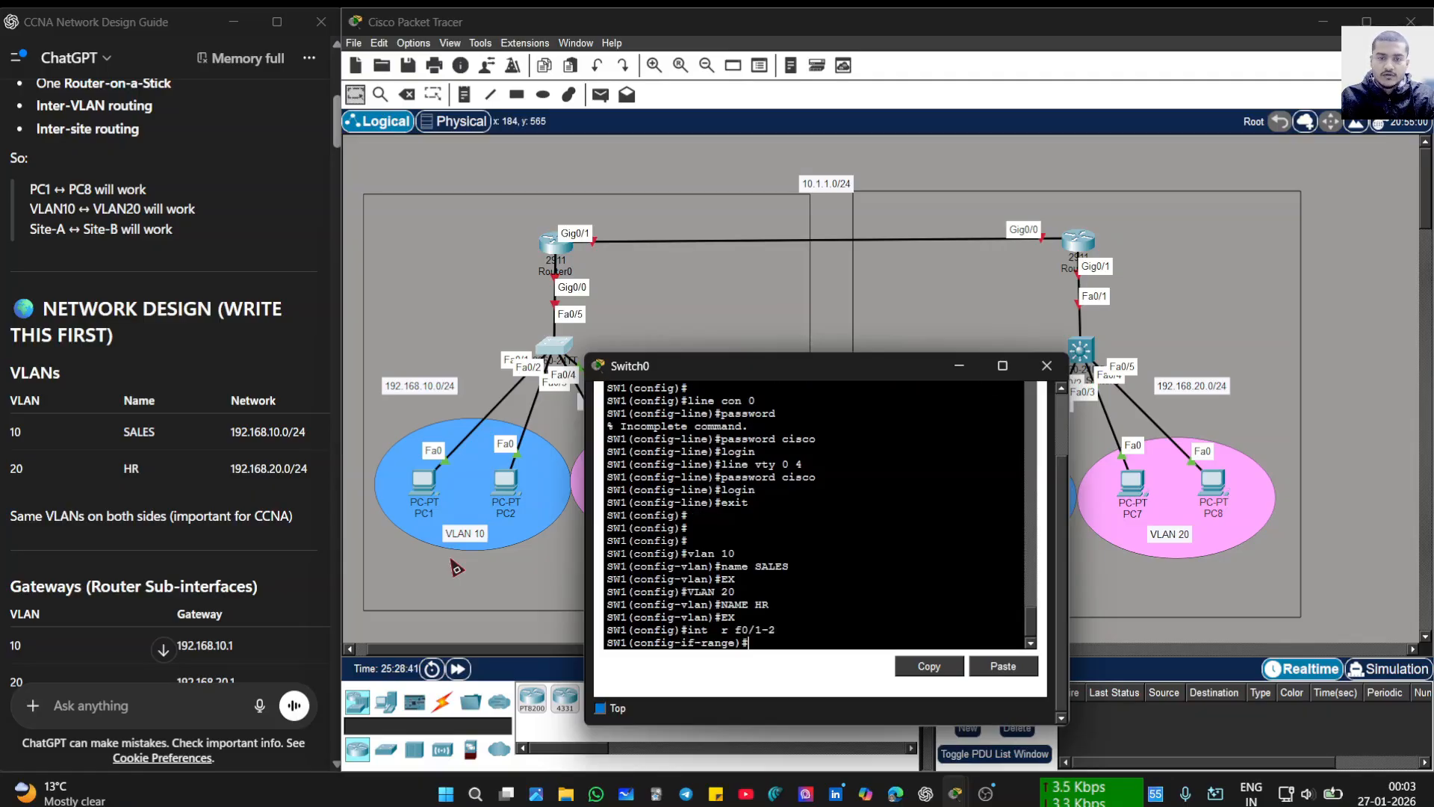
pyautogui.write('des')
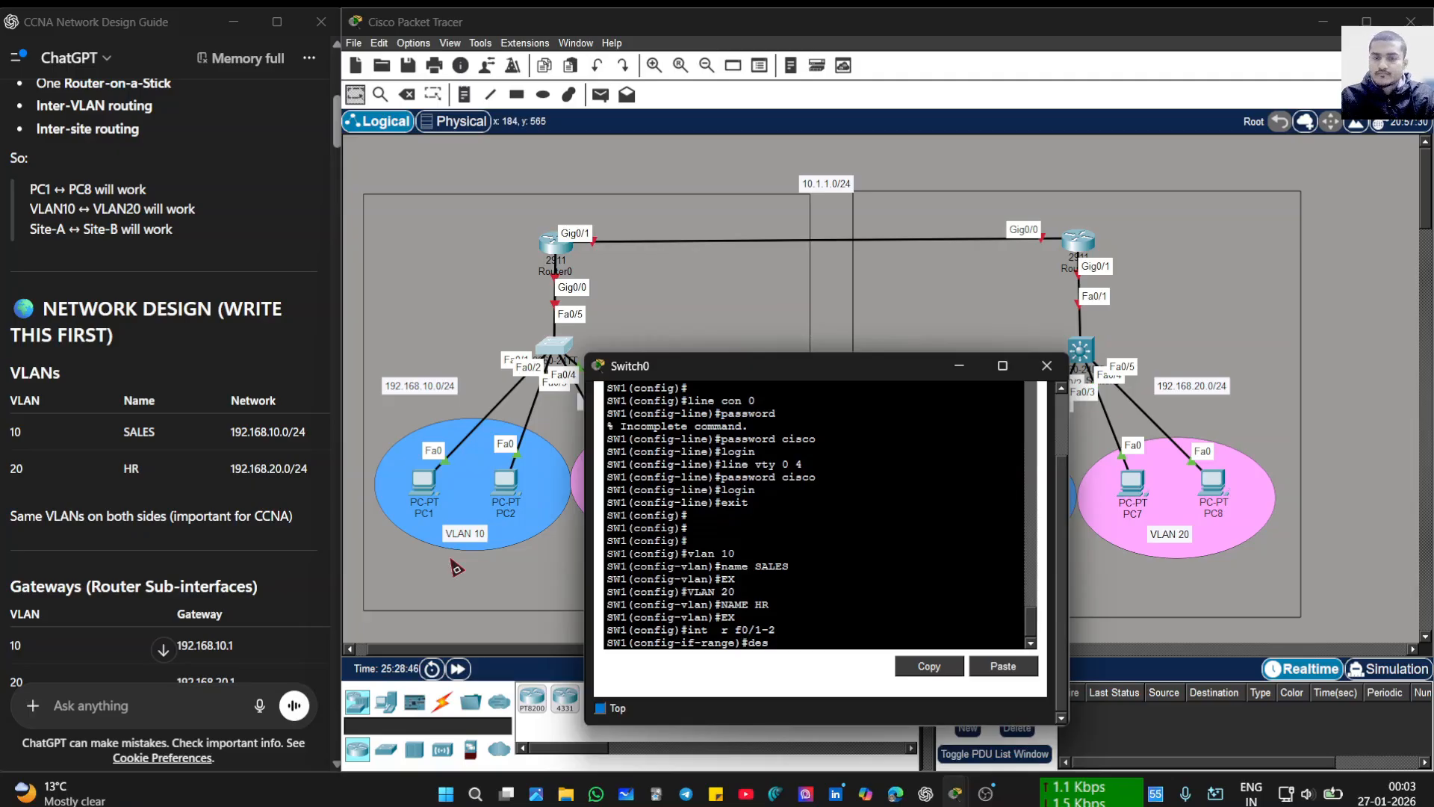
pyautogui.write(' #')
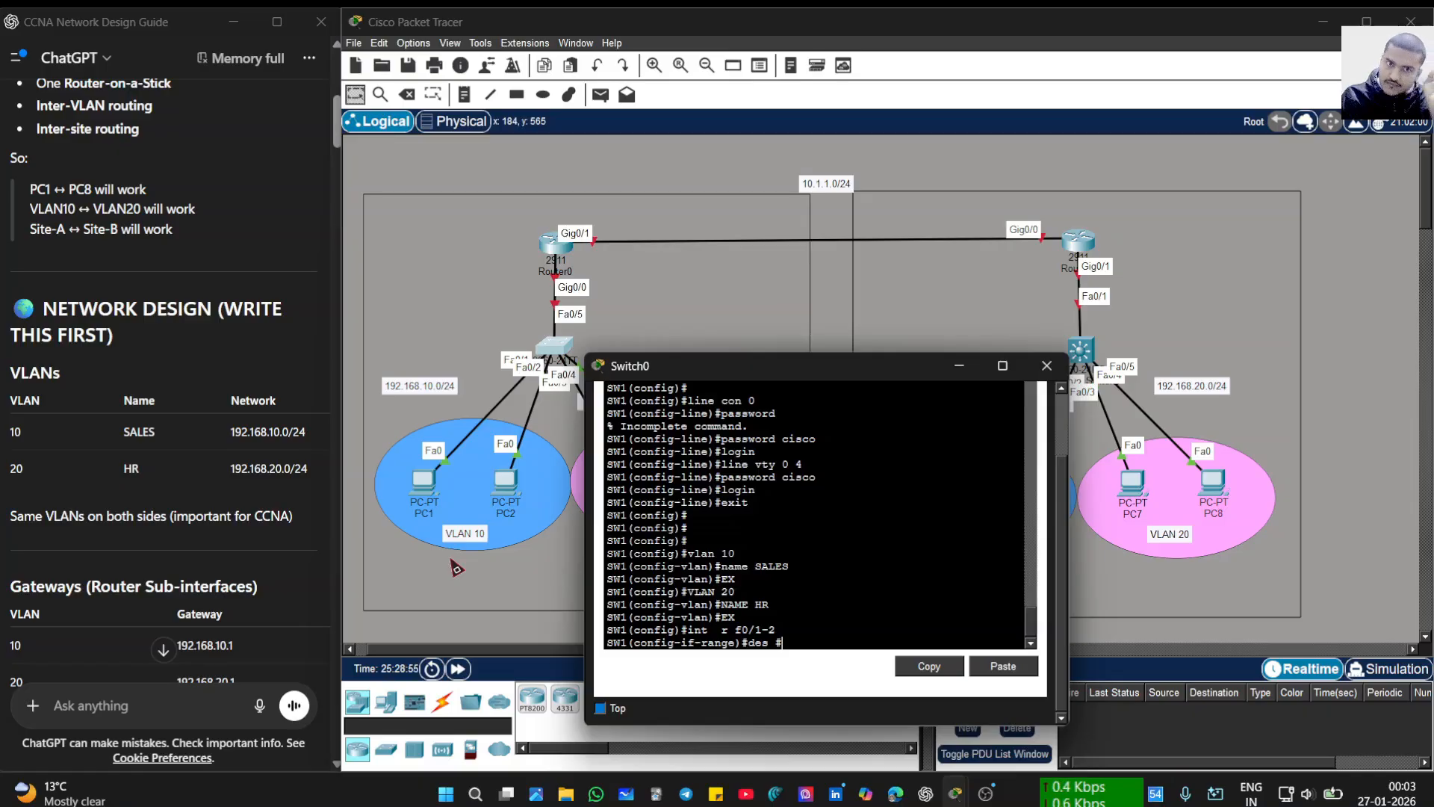
pyautogui.write('vl')
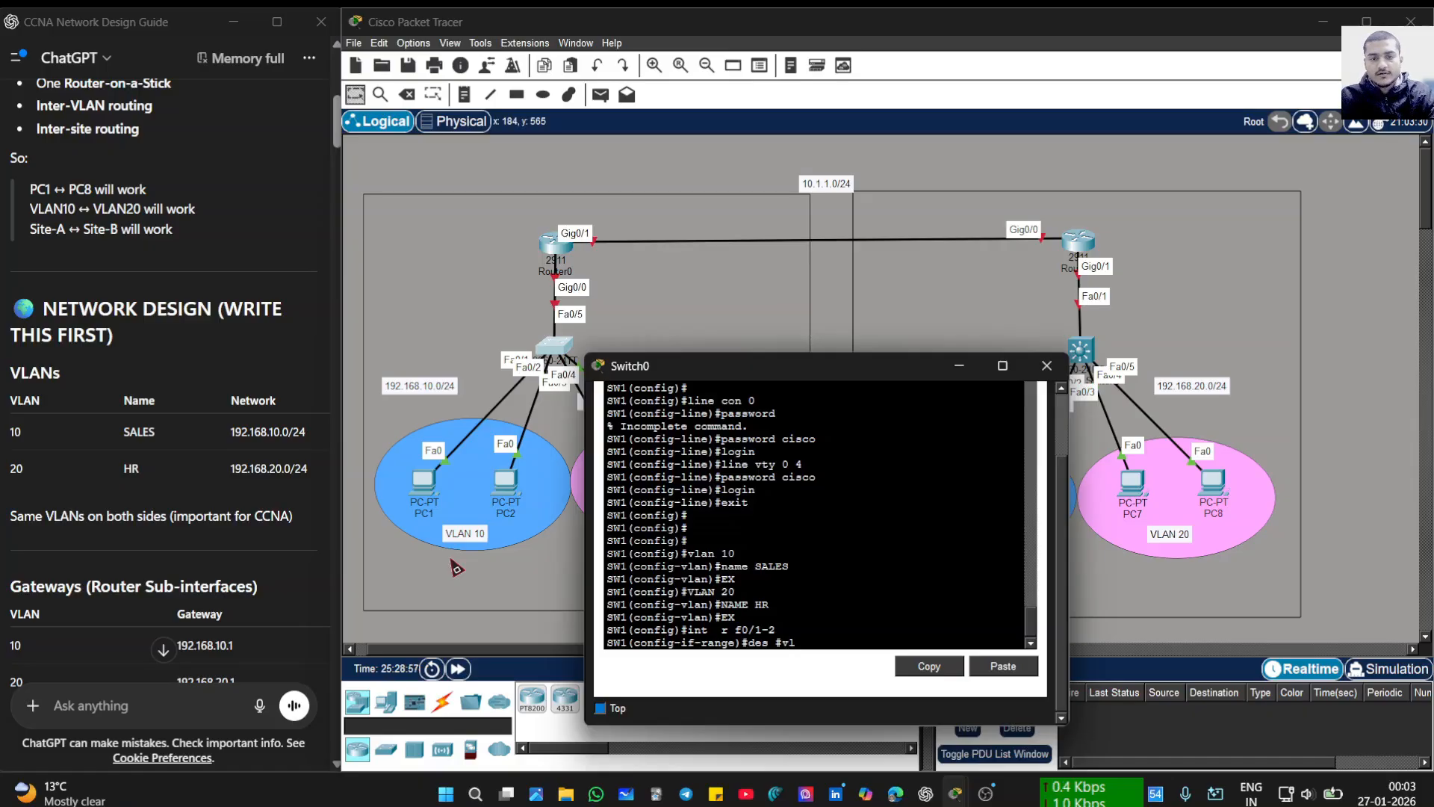
pyautogui.write('an 10 ')
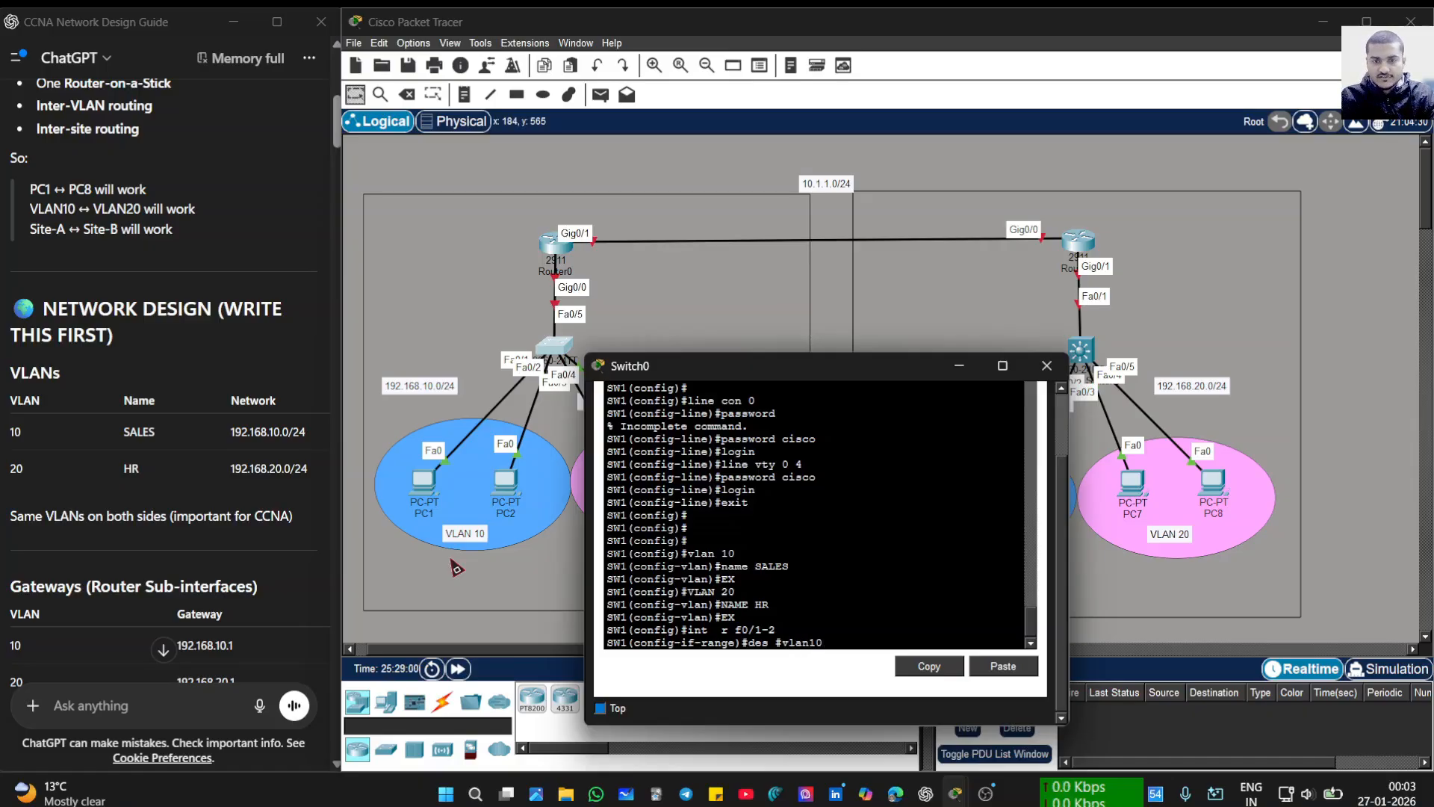
pyautogui.write('-')
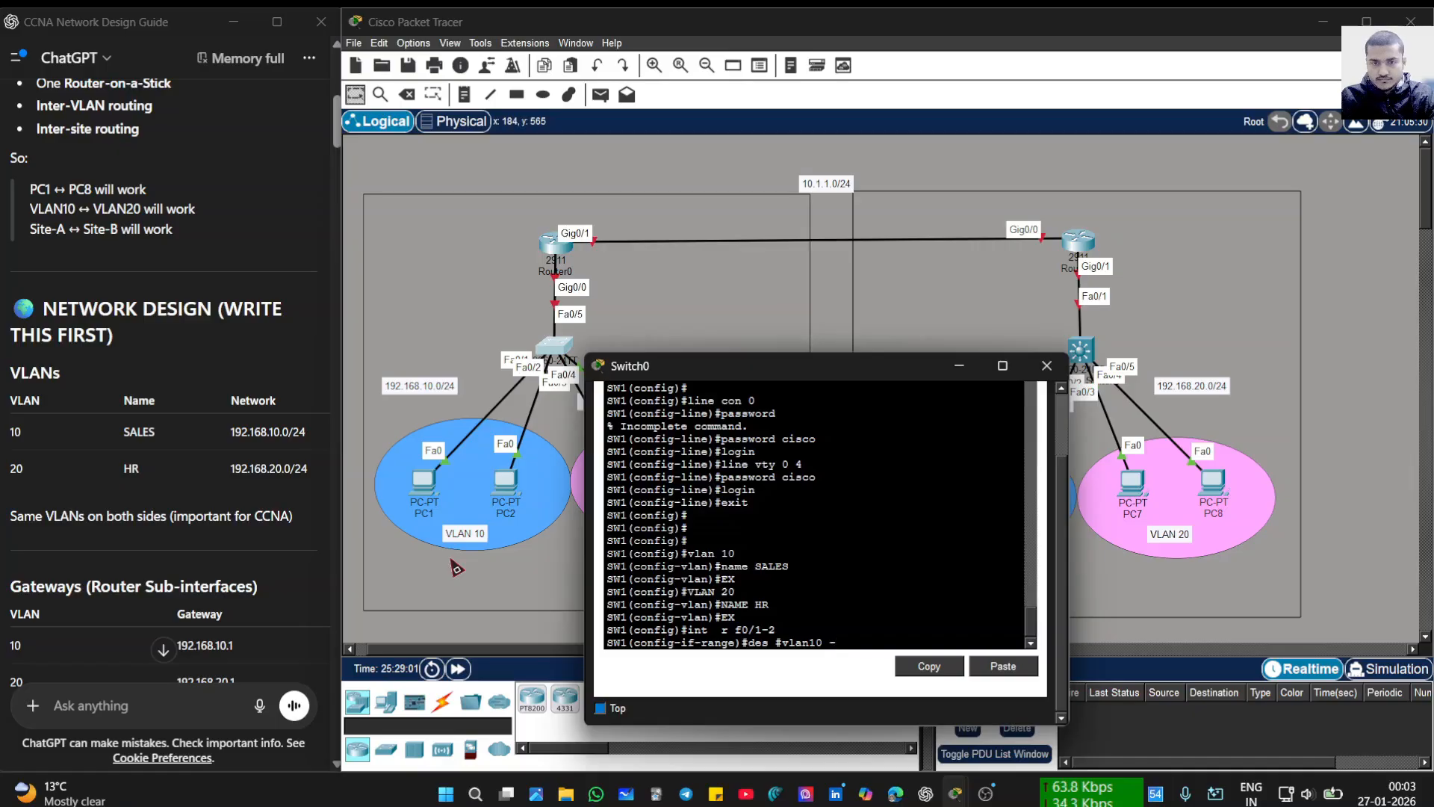
pyautogui.write('co')
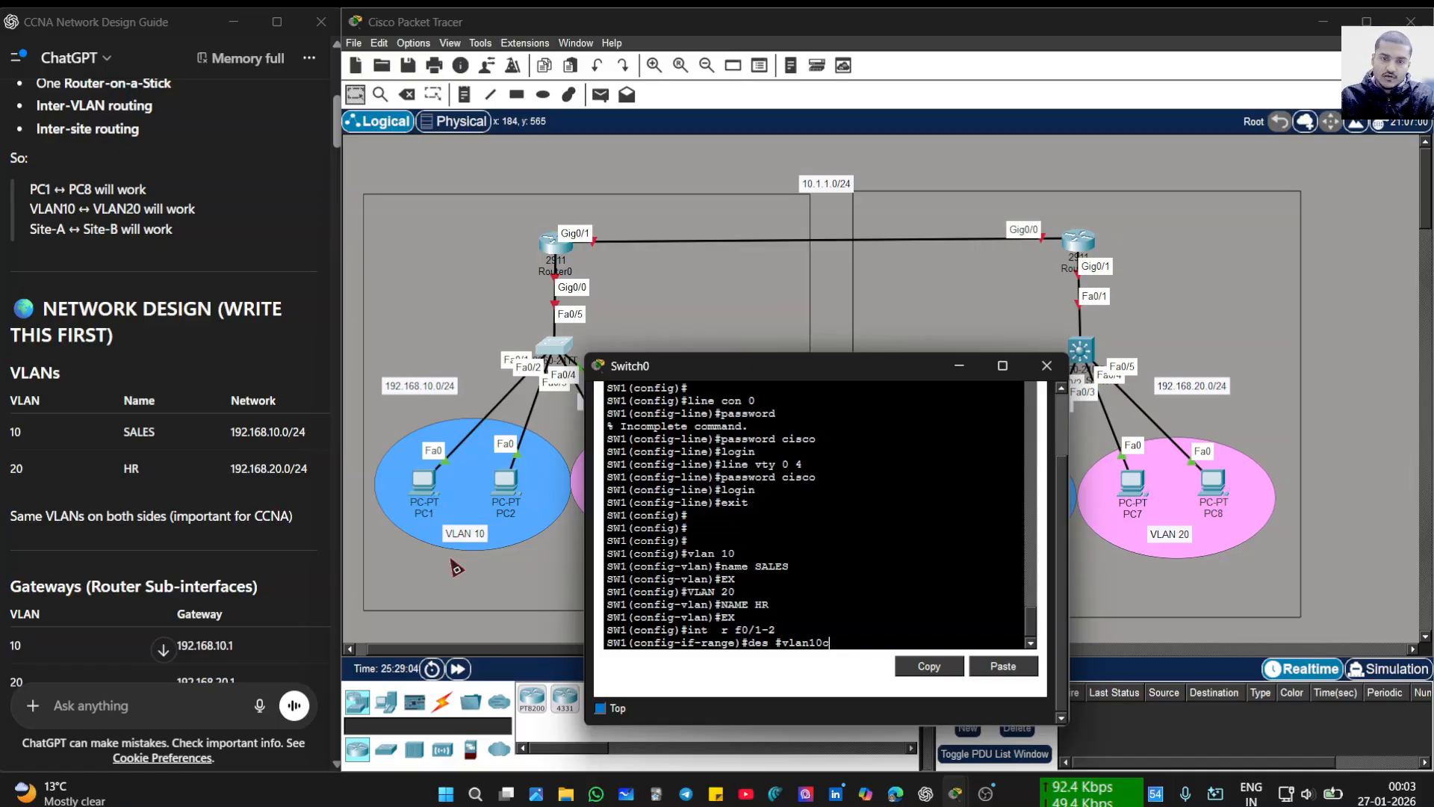
pyautogui.press('BackSpace')
pyautogui.press('BackSpace')
pyautogui.press('BackSpace')
pyautogui.press('BackSpace')
pyautogui.press('BackSpace')
pyautogui.press('BackSpace')
pyautogui.press('BackSpace')
pyautogui.press('BackSpace')
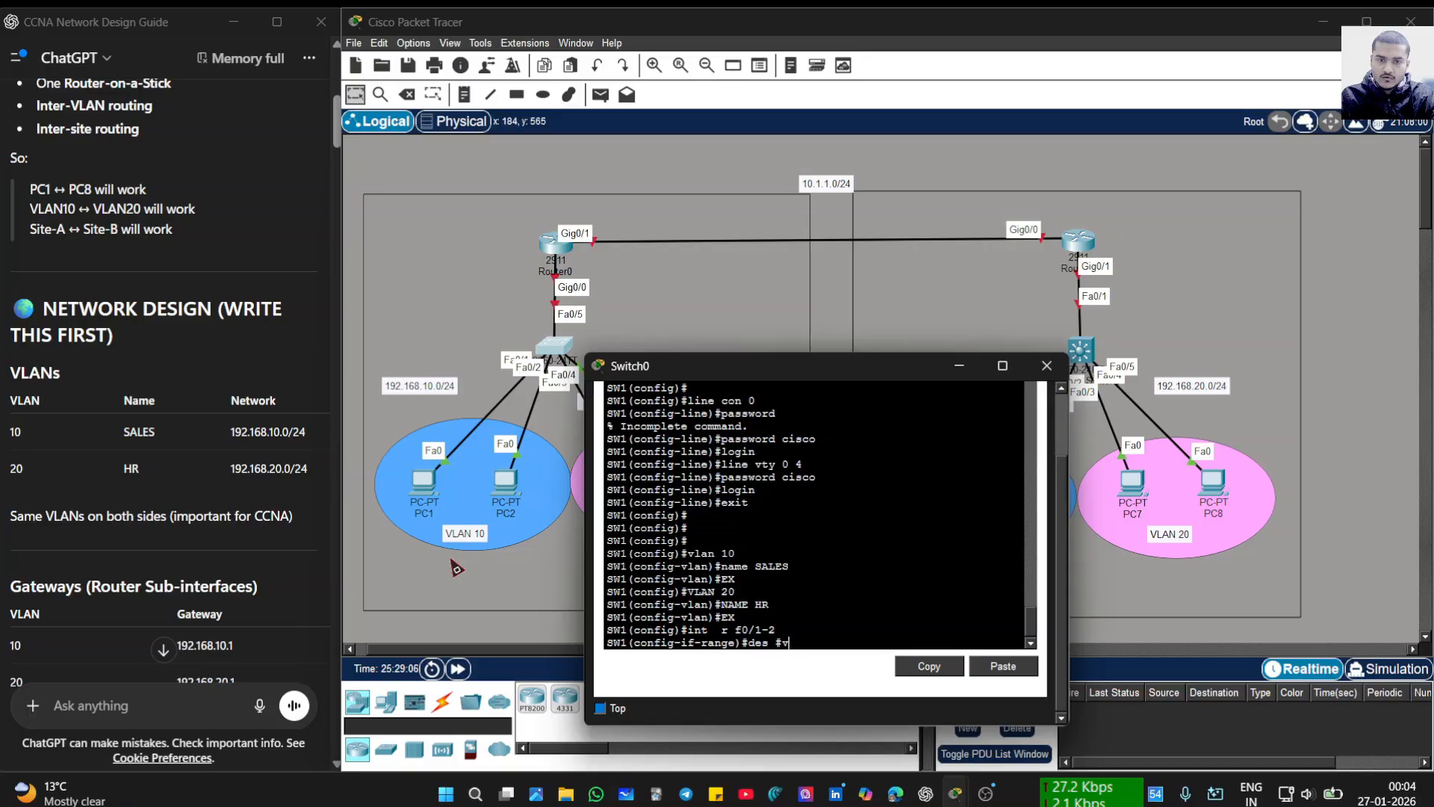
pyautogui.write('C')
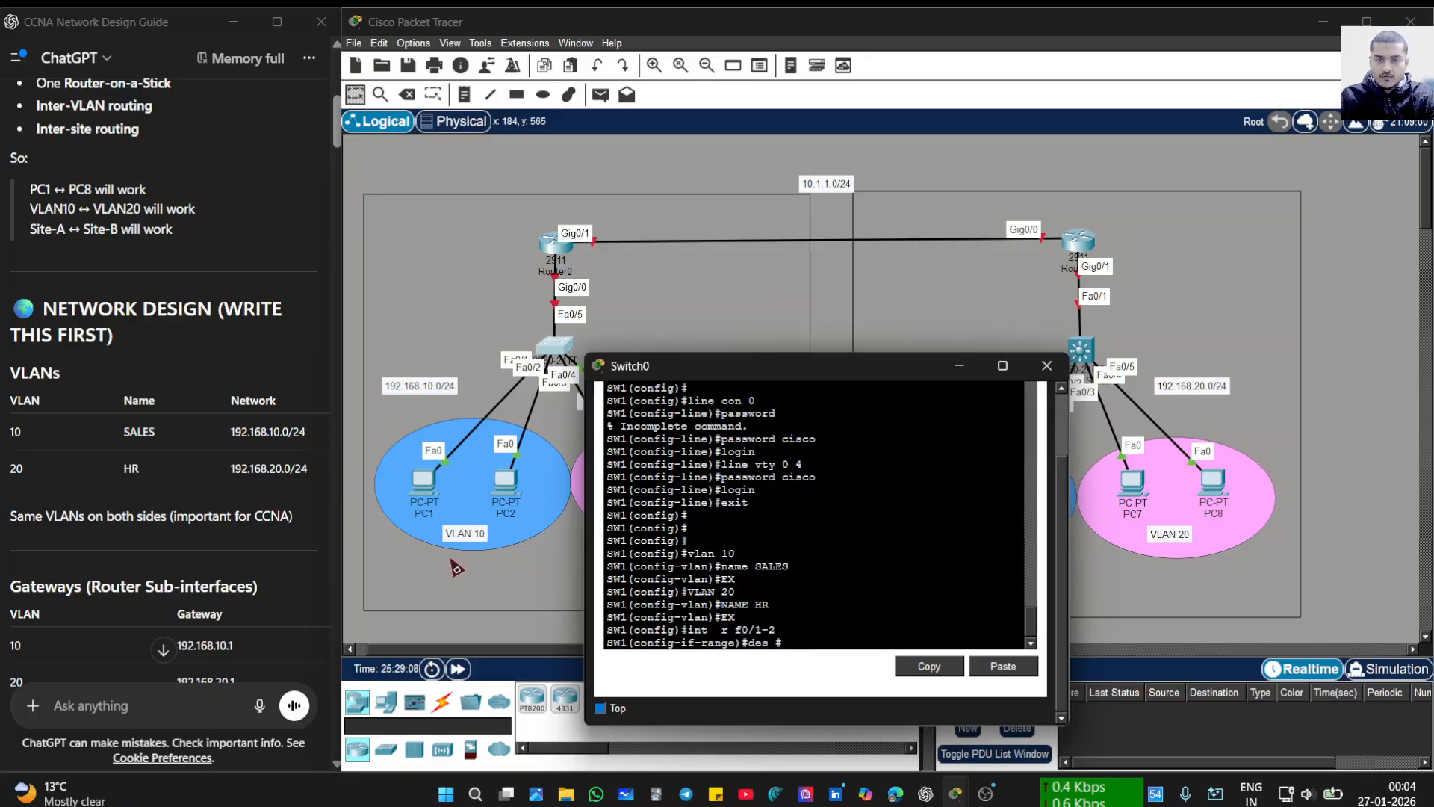
pyautogui.write('o')
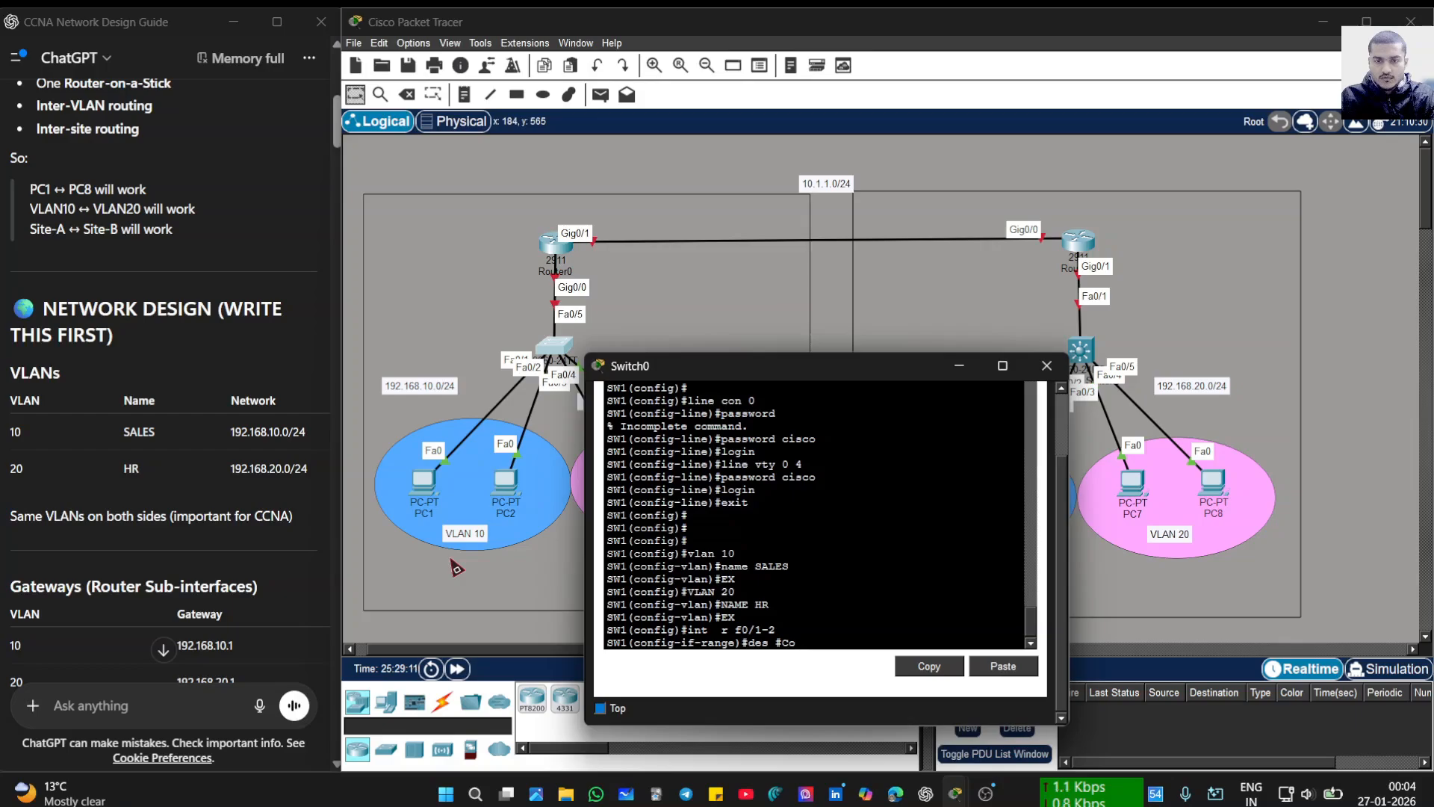
pyautogui.write('nnected')
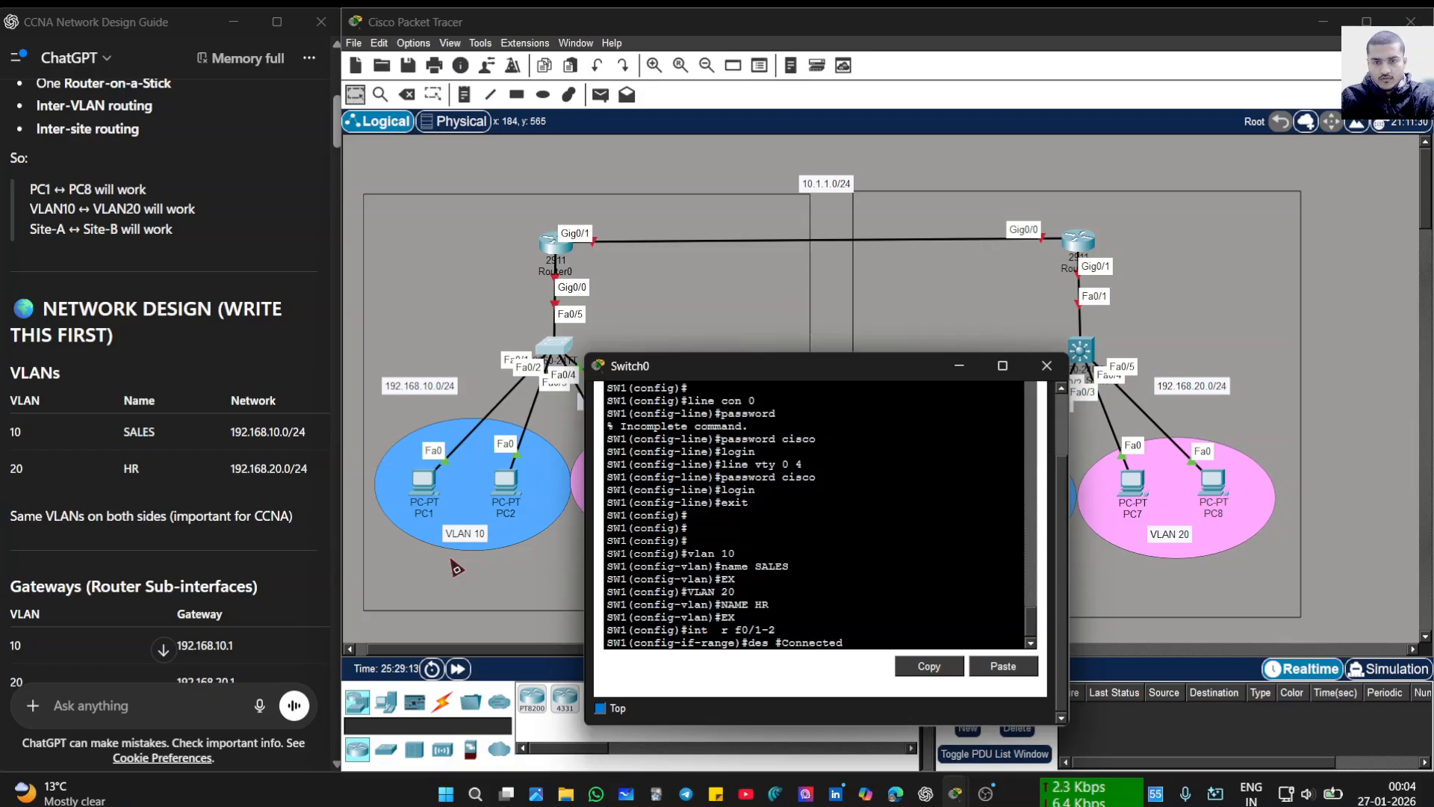
pyautogui.write(' to valn')
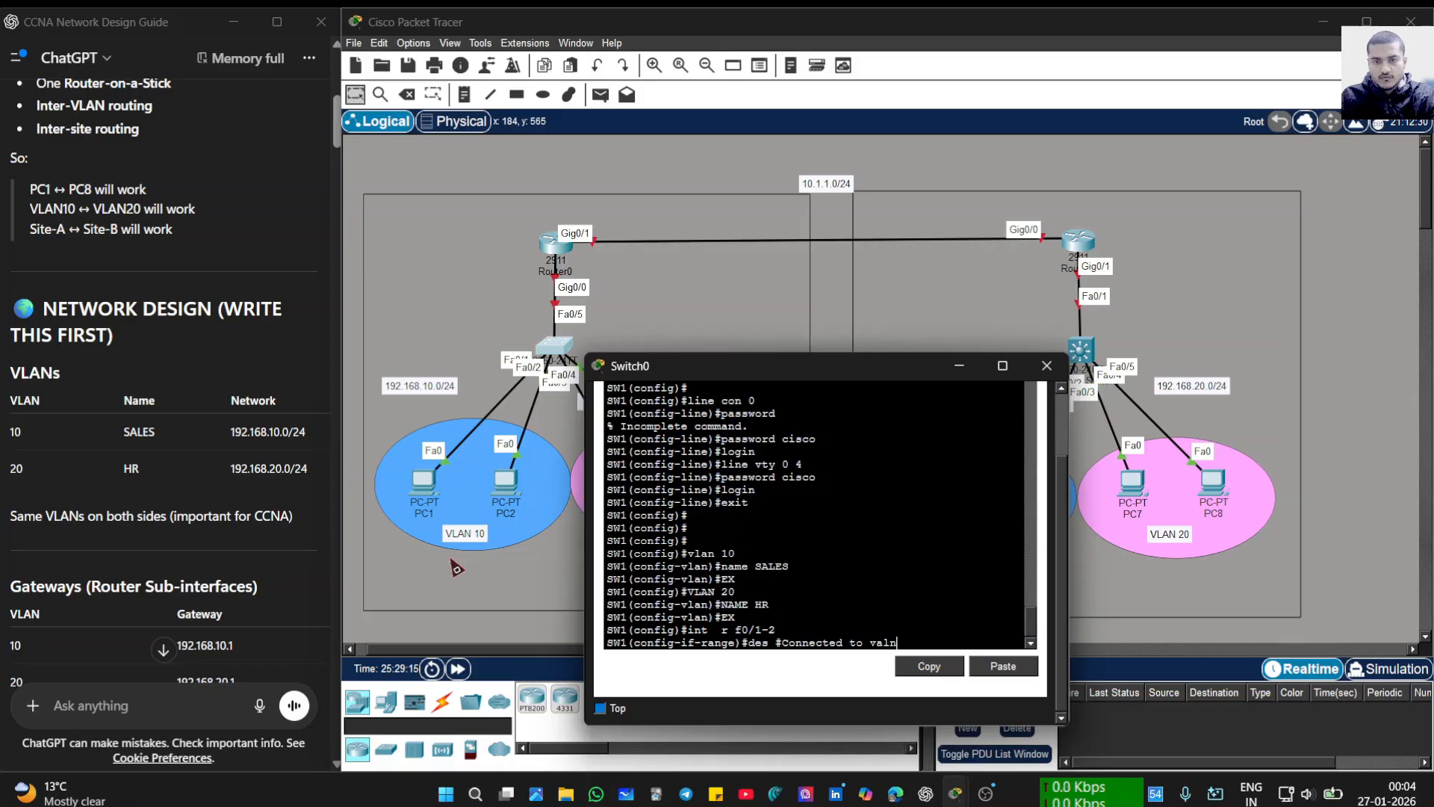
pyautogui.press('BackSpace')
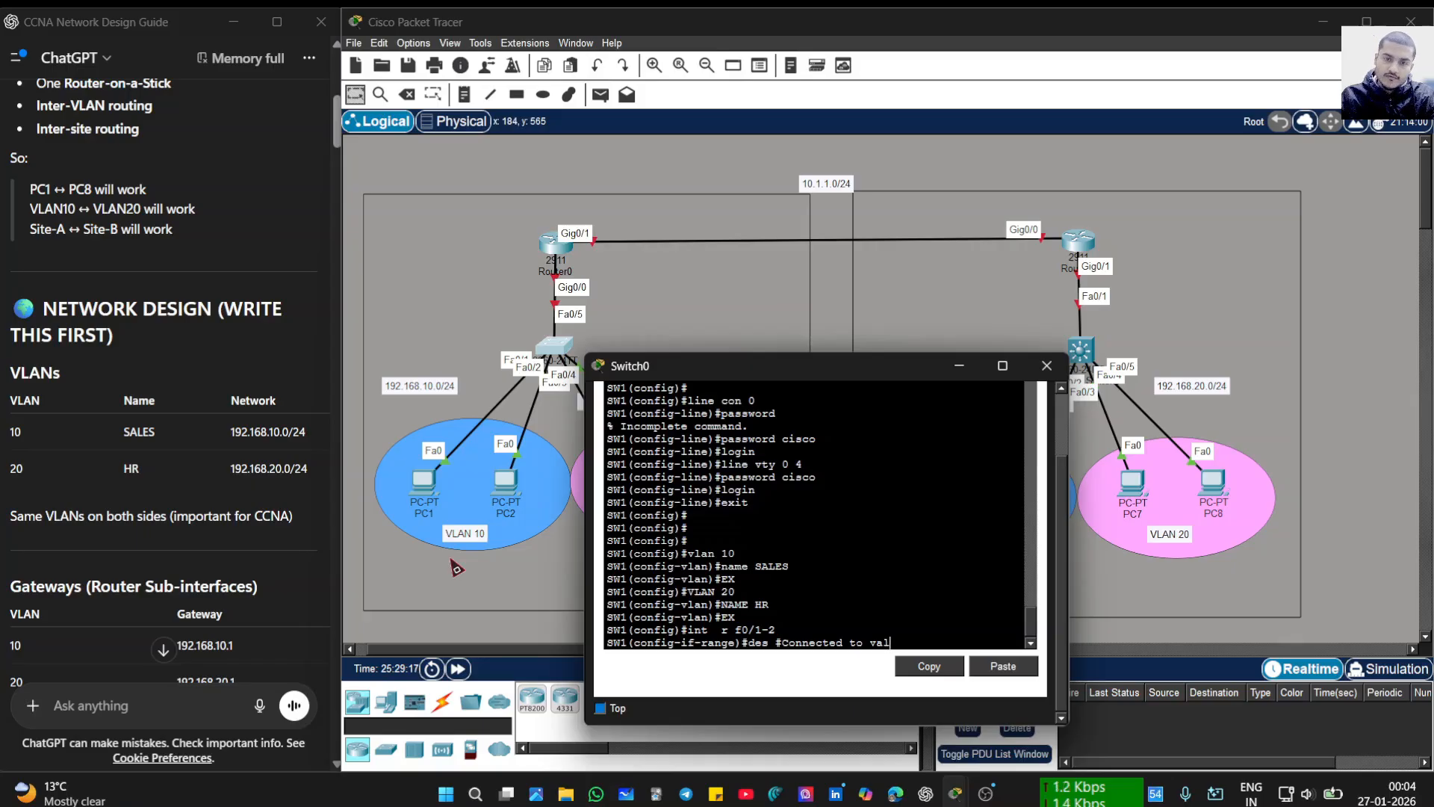
pyautogui.press('BackSpace')
pyautogui.press('BackSpace')
pyautogui.write('lan 10')
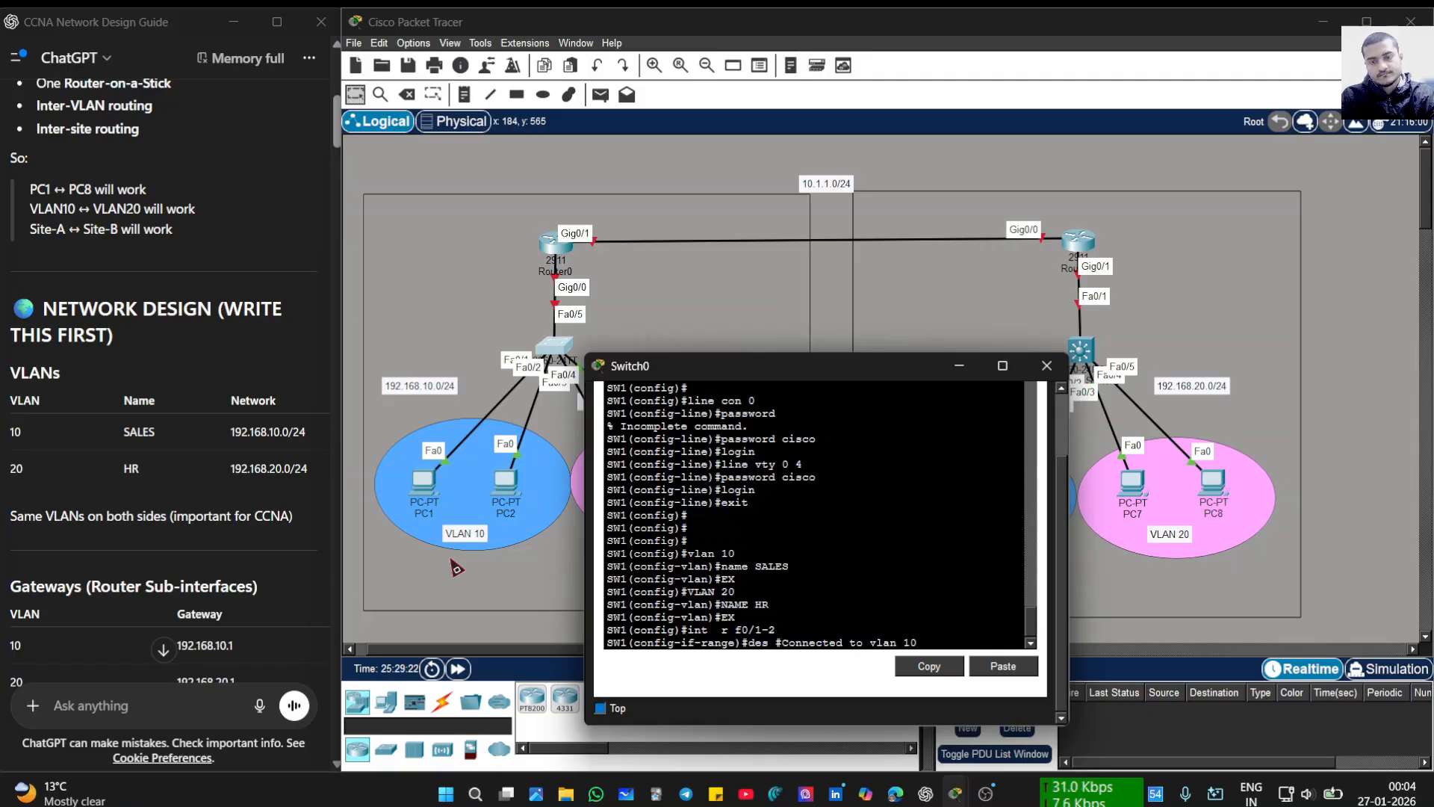
pyautogui.write('#')
pyautogui.press('Return')
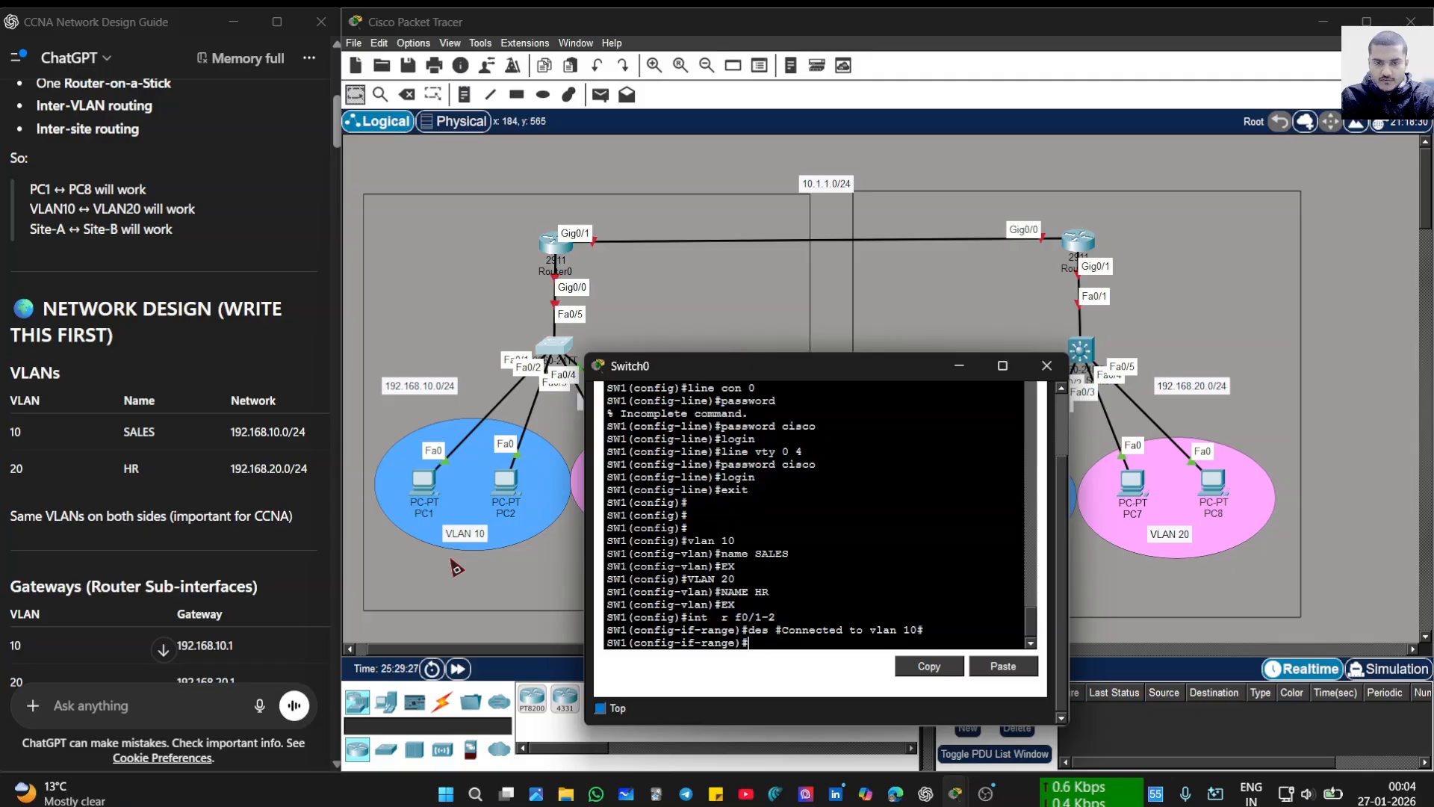
# - Make Fa0/1-2 access ports in VLAN 10 and return to global configuration
pyautogui.write('sw')
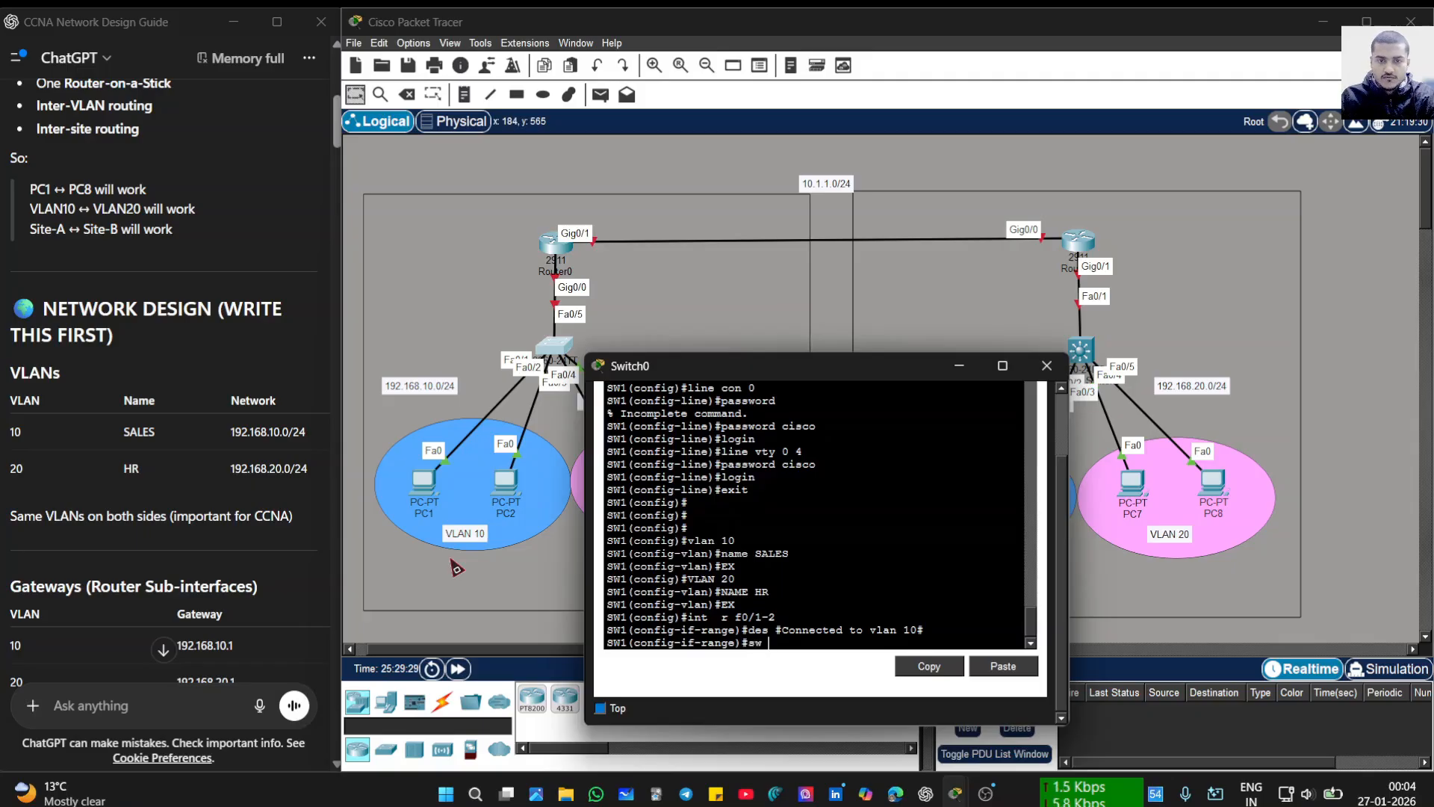
pyautogui.write(' mode')
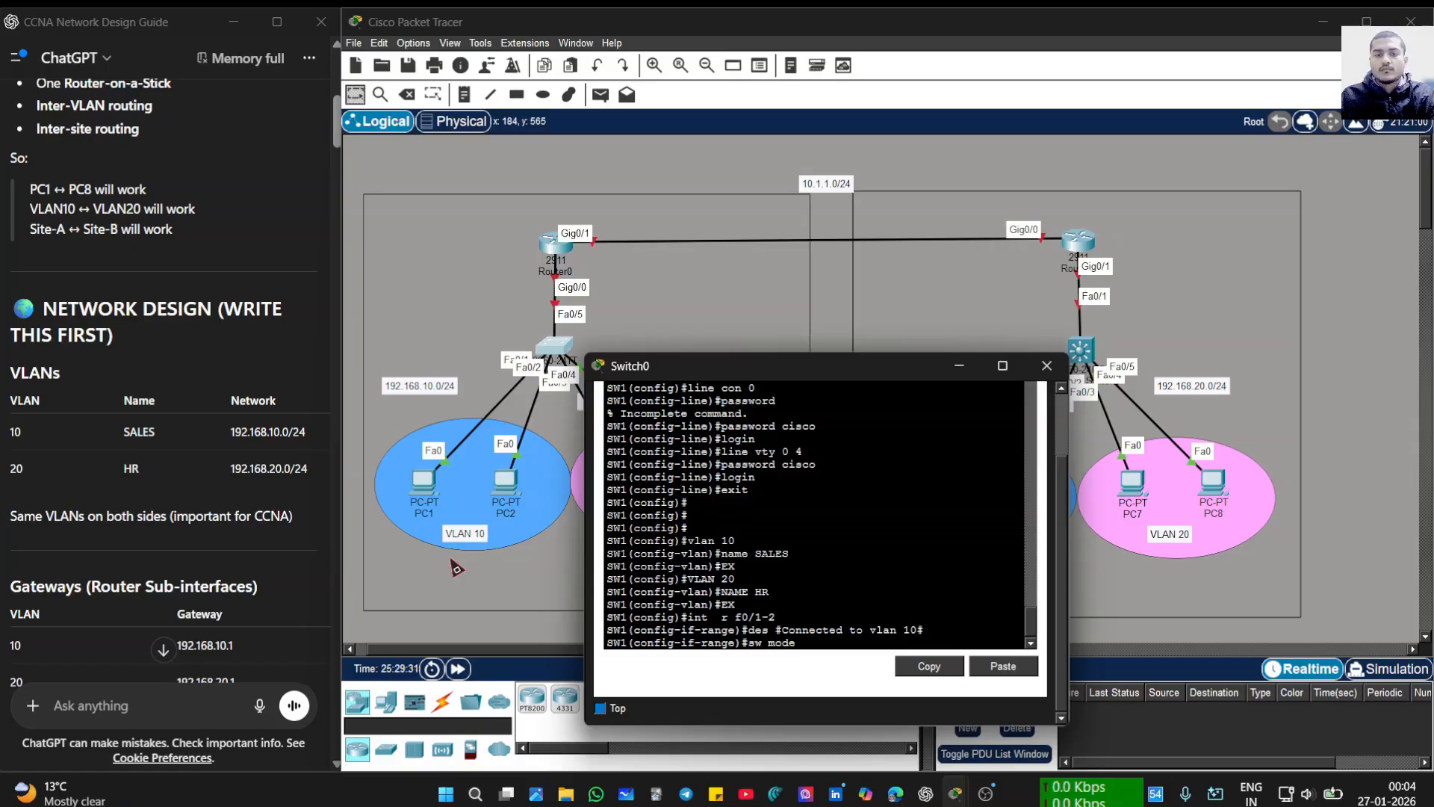
pyautogui.write(' acc')
pyautogui.press('Return')
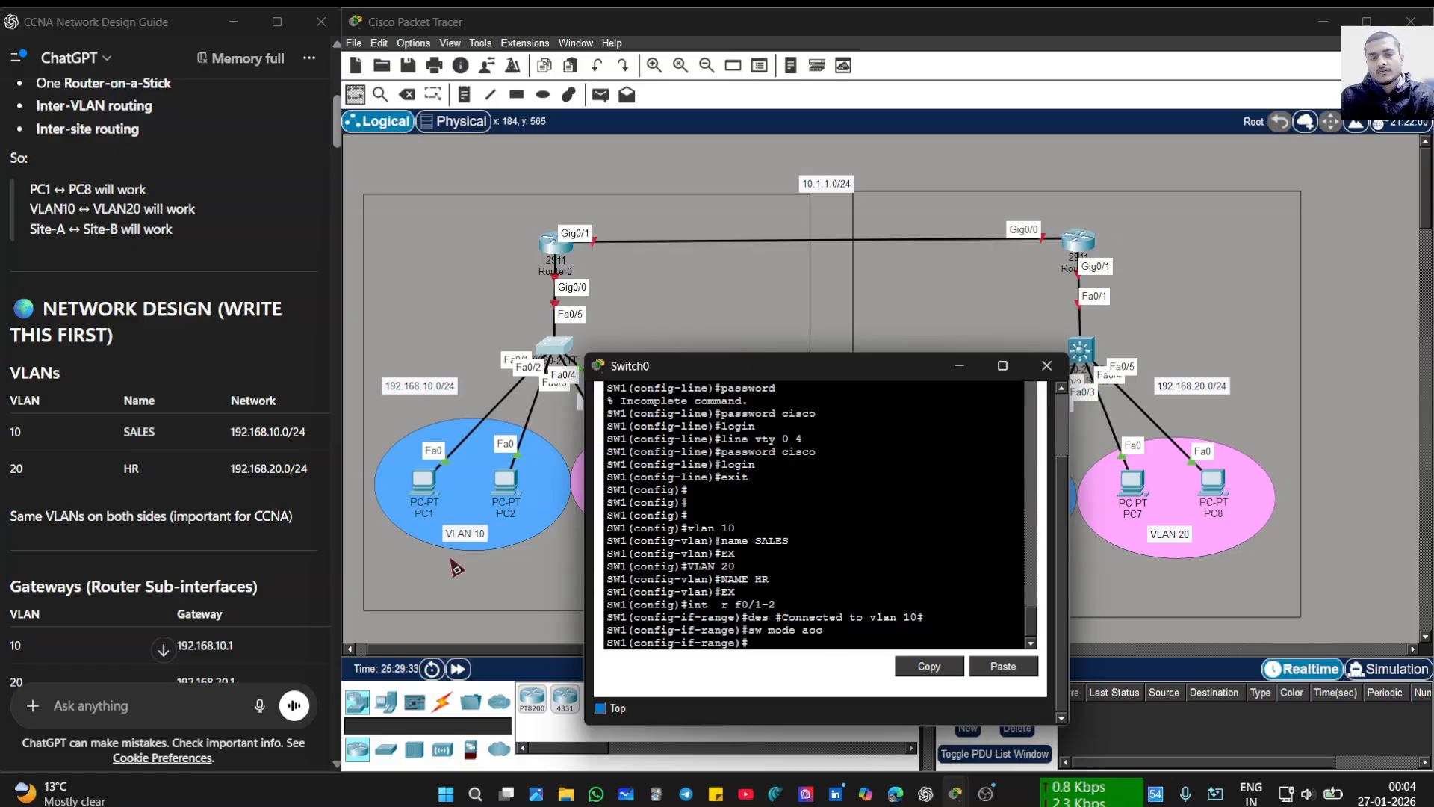
pyautogui.write('sw')
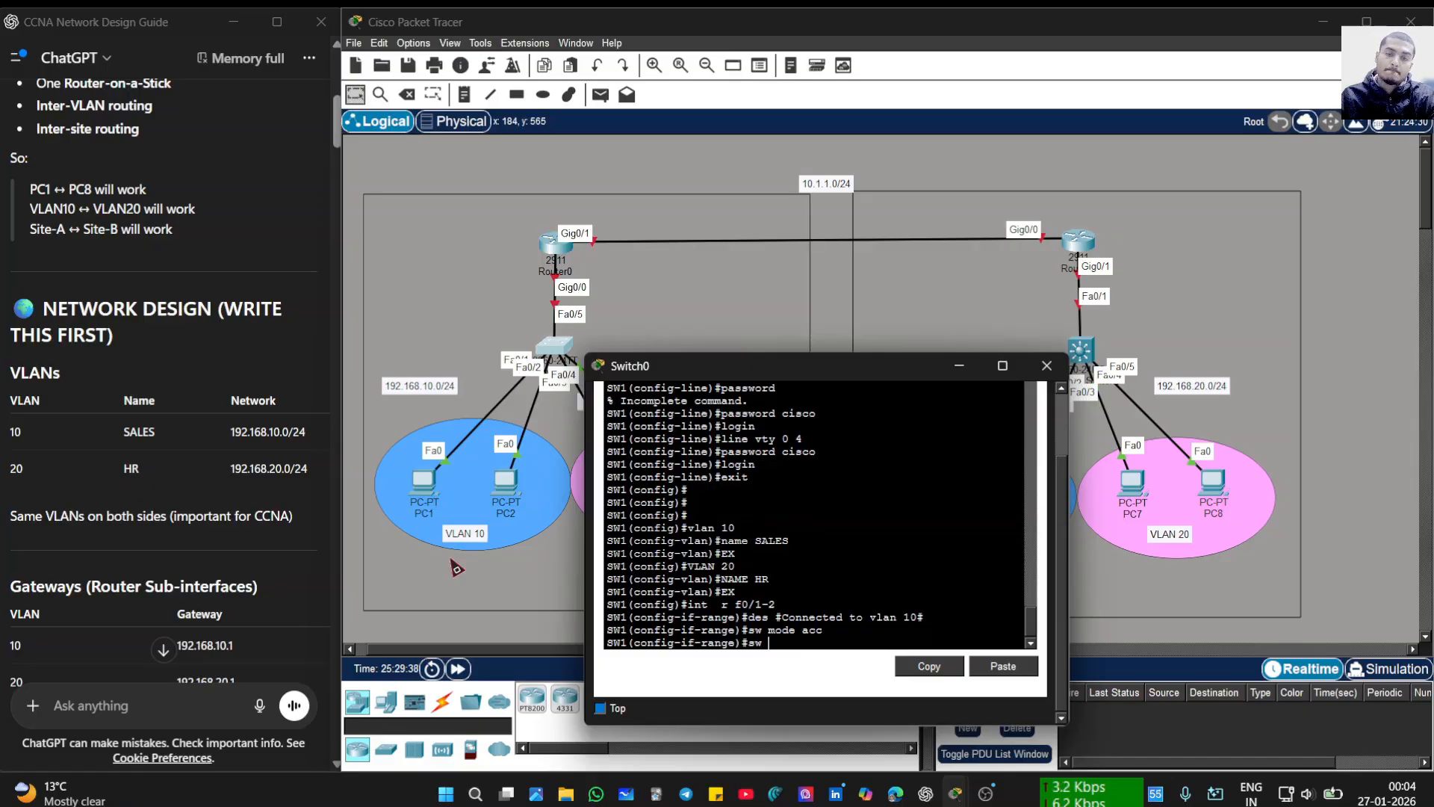
pyautogui.write(' acc valn')
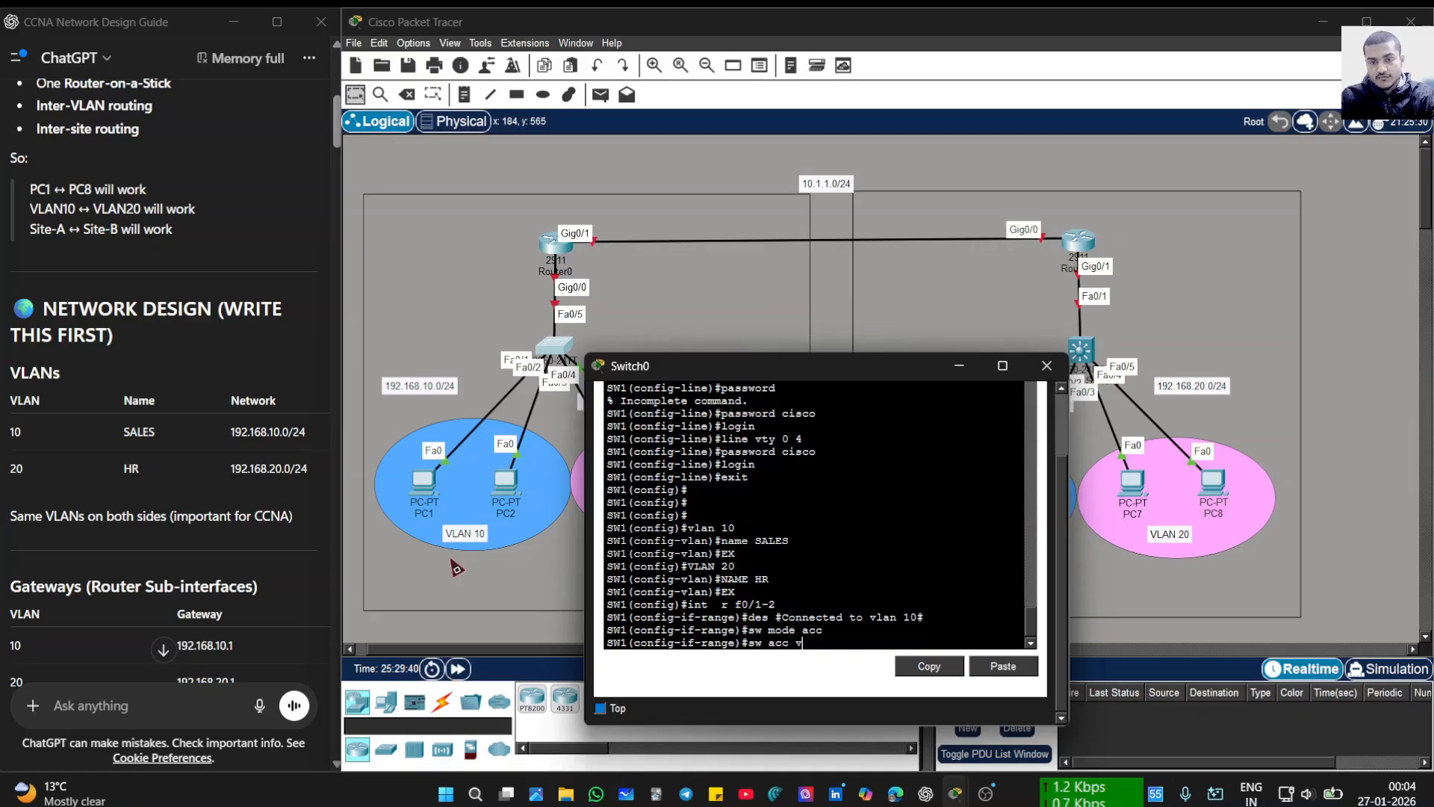
pyautogui.press('BackSpace')
pyautogui.press('BackSpace')
pyautogui.press('BackSpace')
pyautogui.write('lan ')
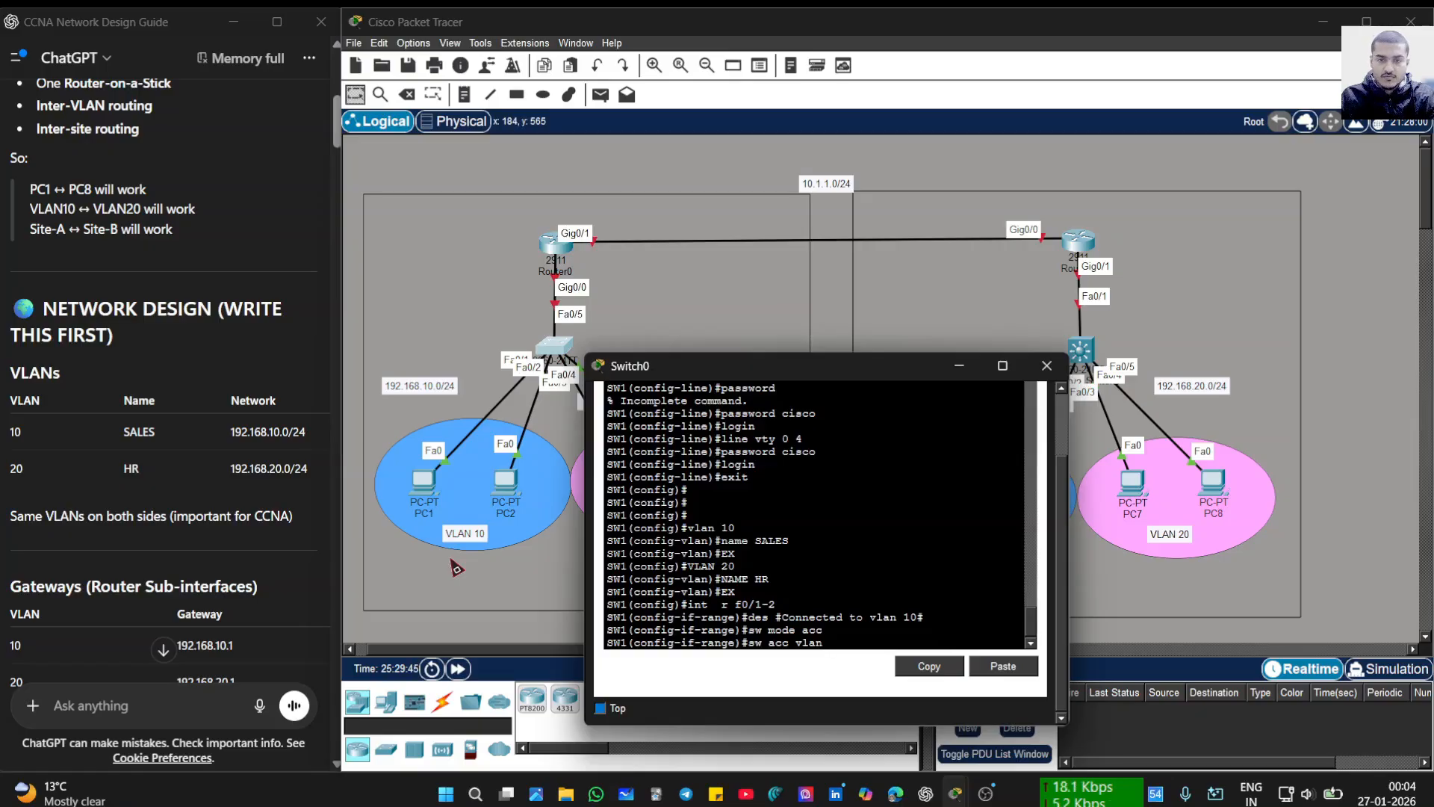
pyautogui.write('10')
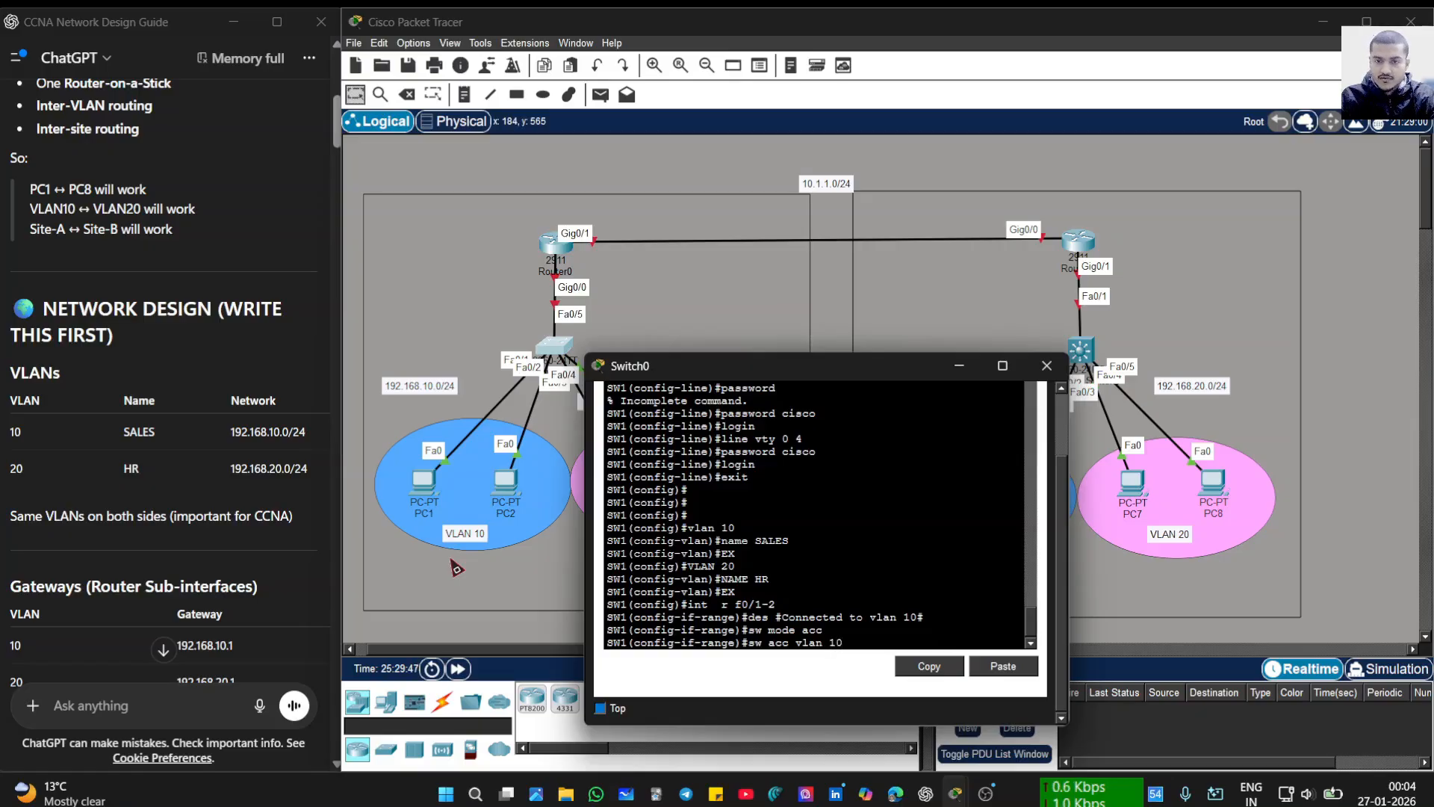
pyautogui.press('Return')
pyautogui.write('e)#e')
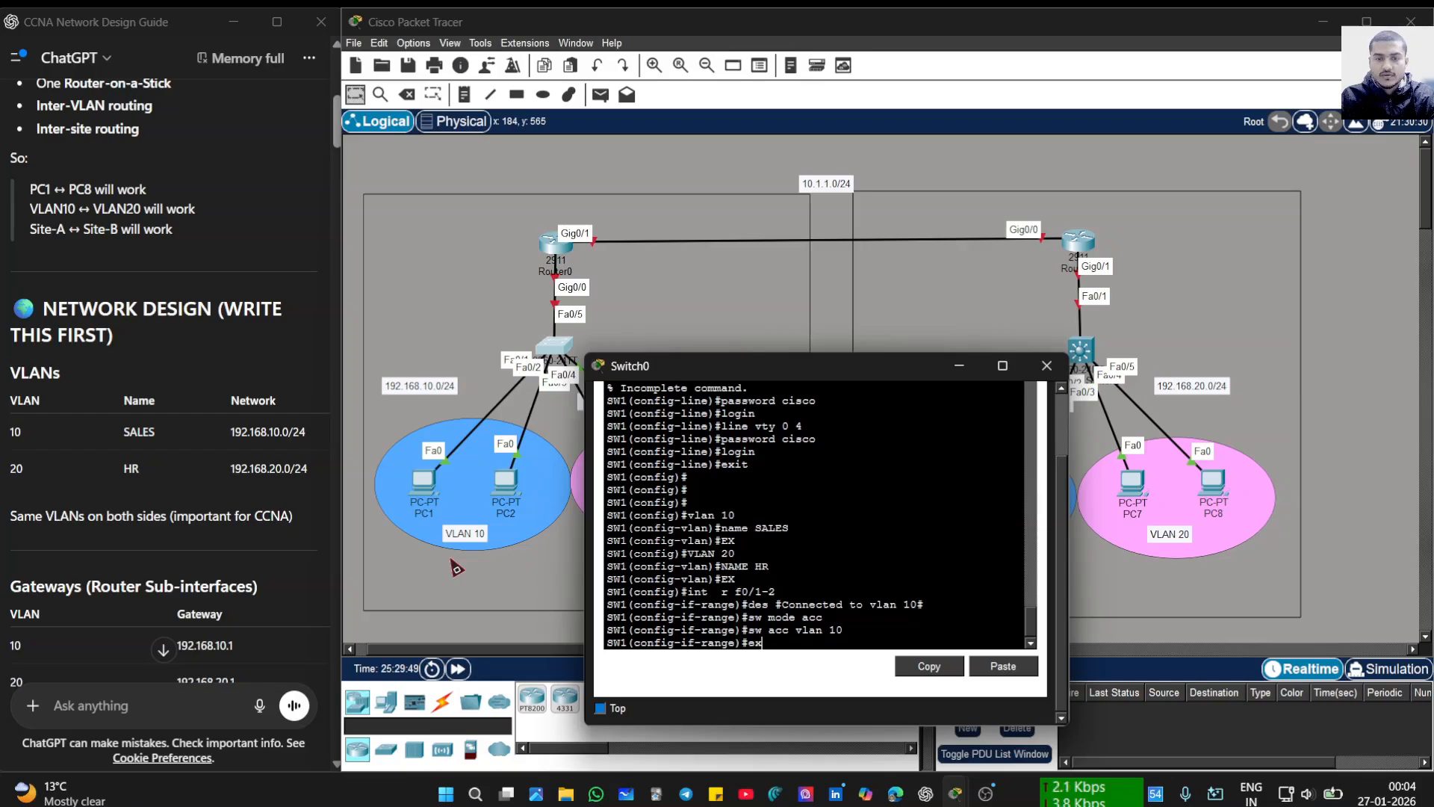
pyautogui.write('x')
pyautogui.press('Return')
pyautogui.press('Return')
pyautogui.press('Return')
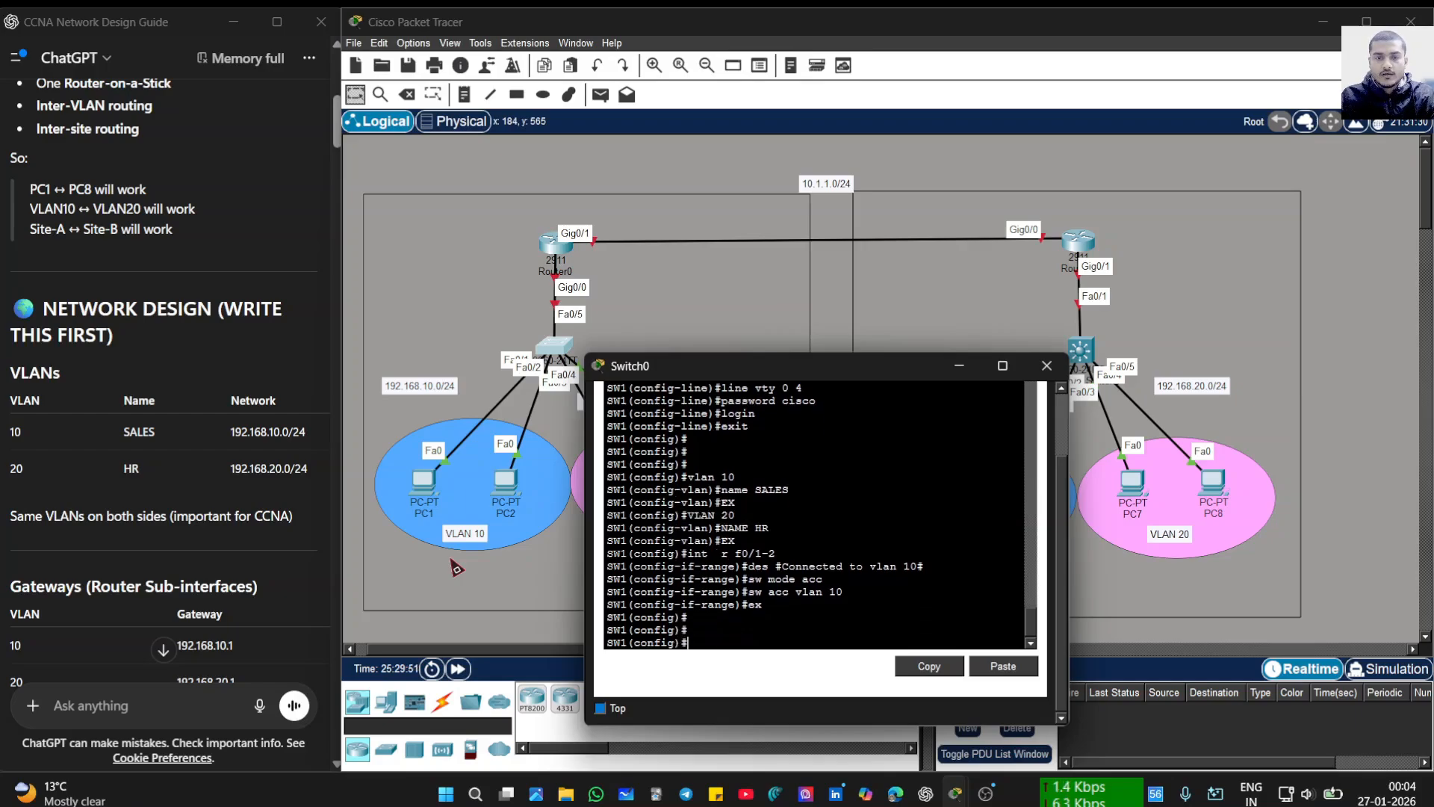
# - Select ports Fa0/3-4 and describe them as 'Connected to vlan 20'
pyautogui.write('int')
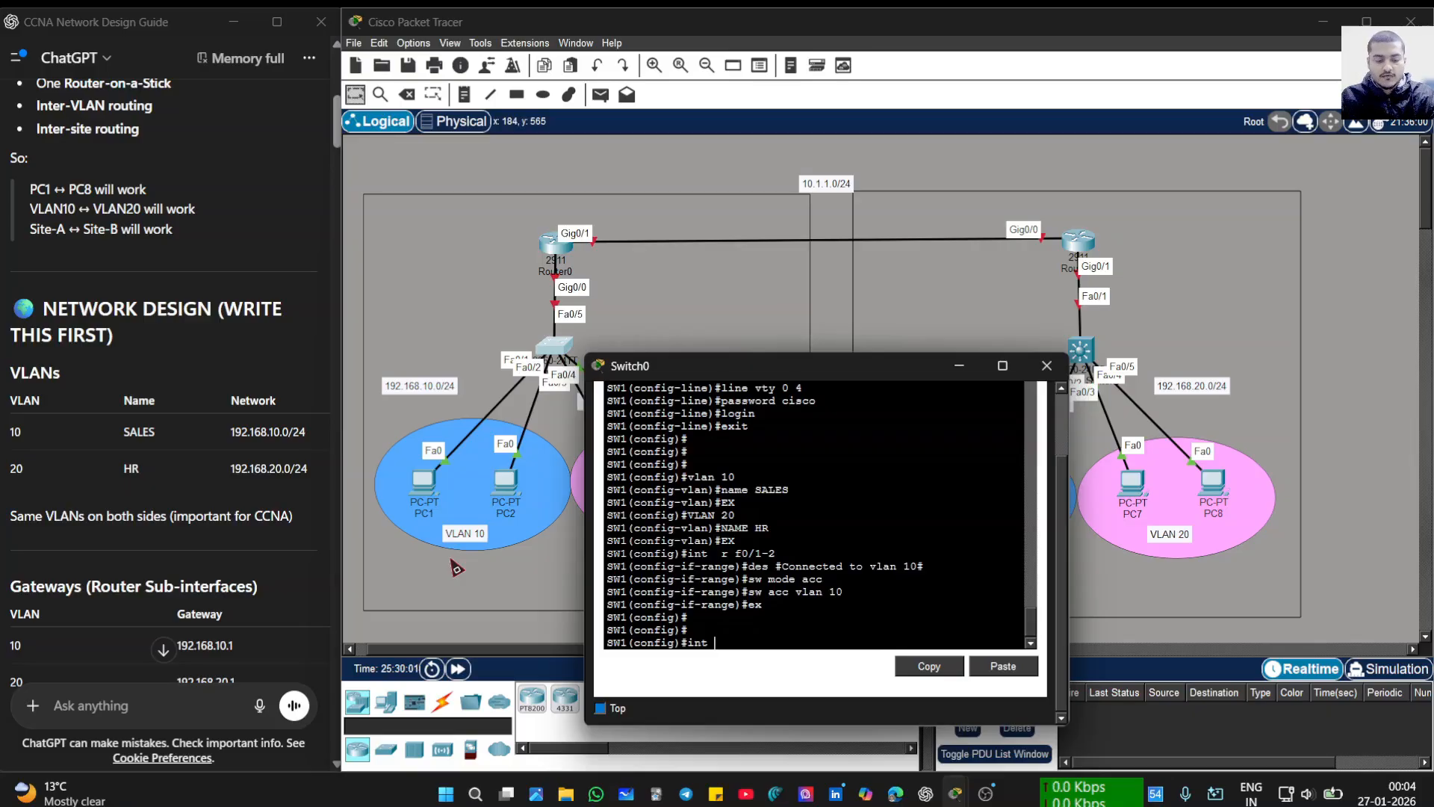
pyautogui.write('r')
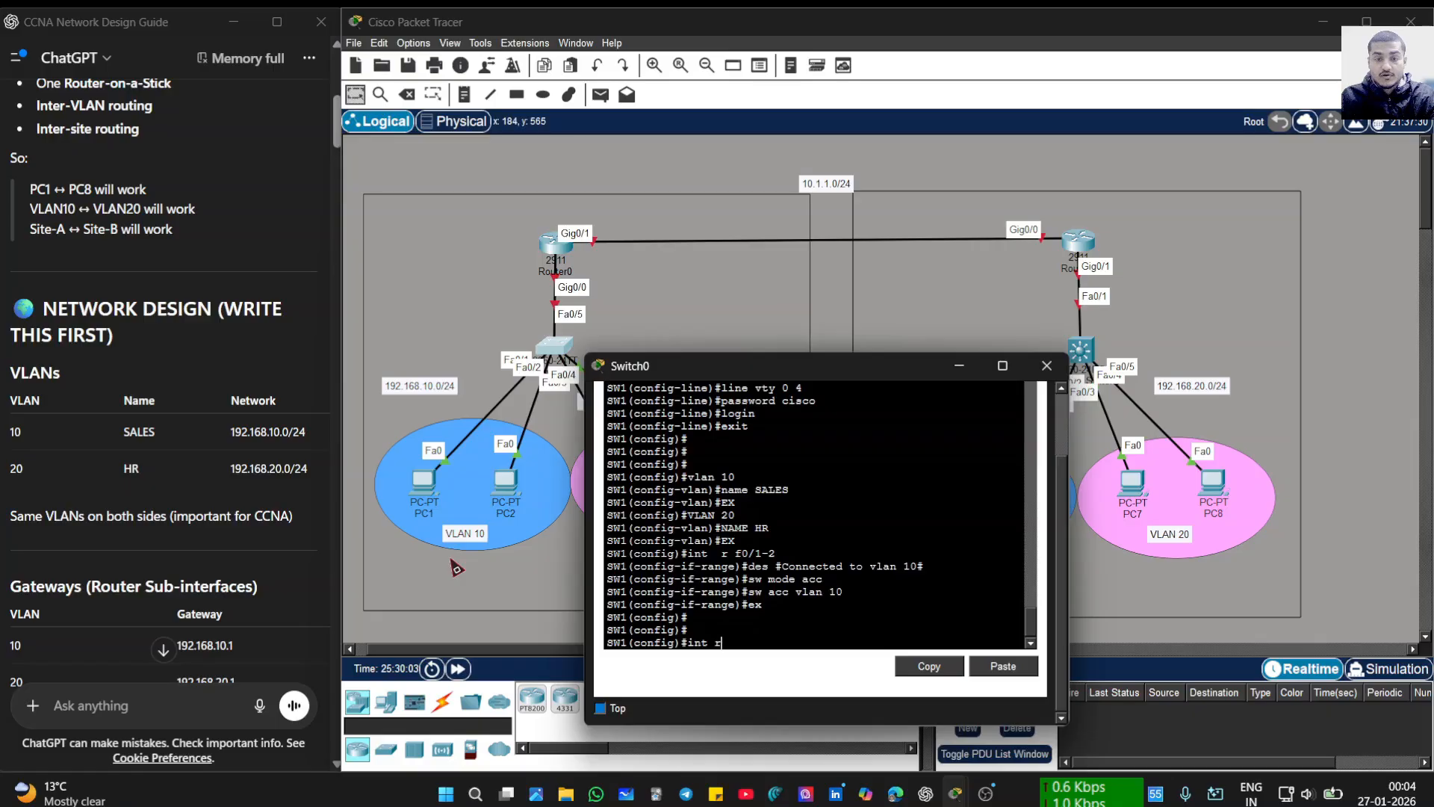
pyautogui.write(' f0/')
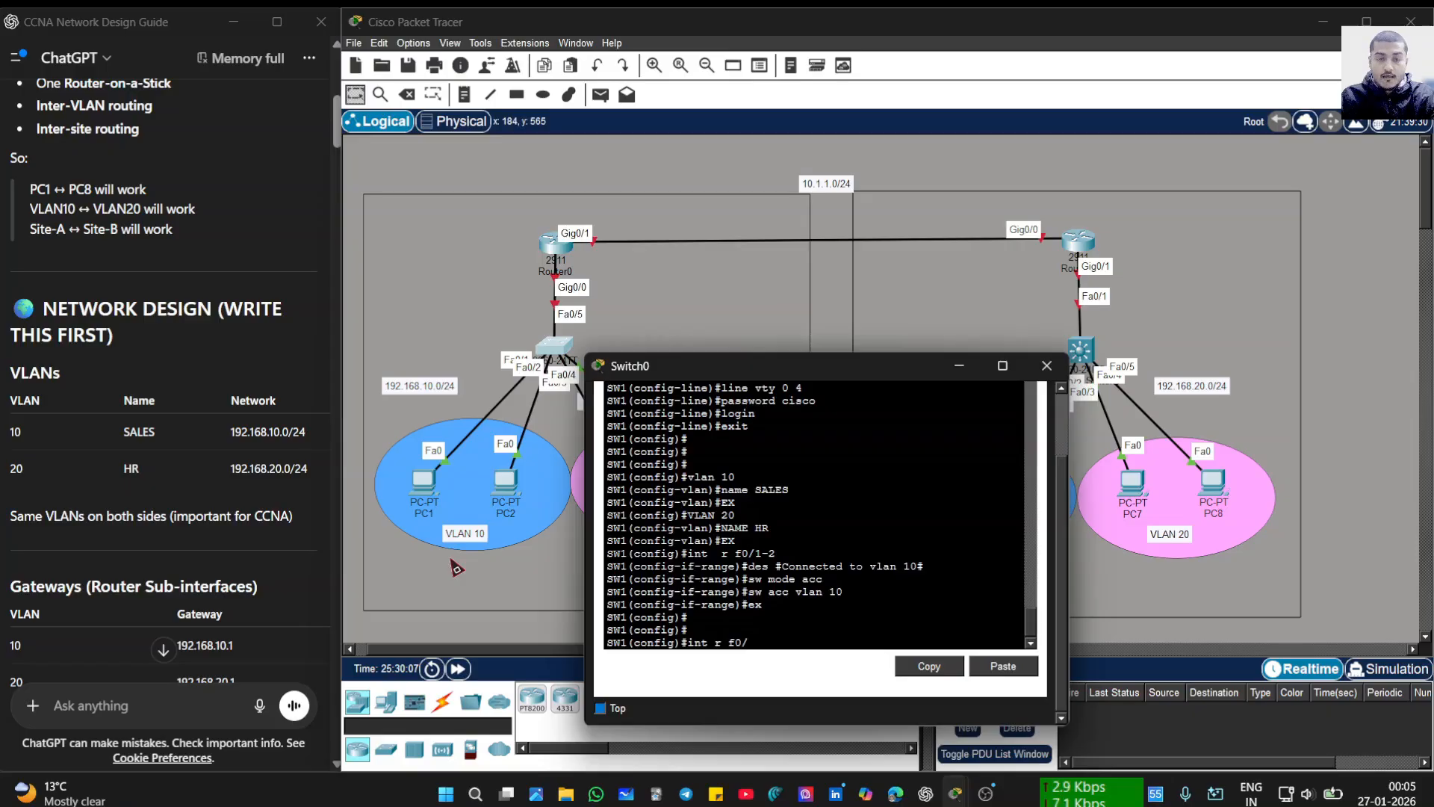
pyautogui.write('2')
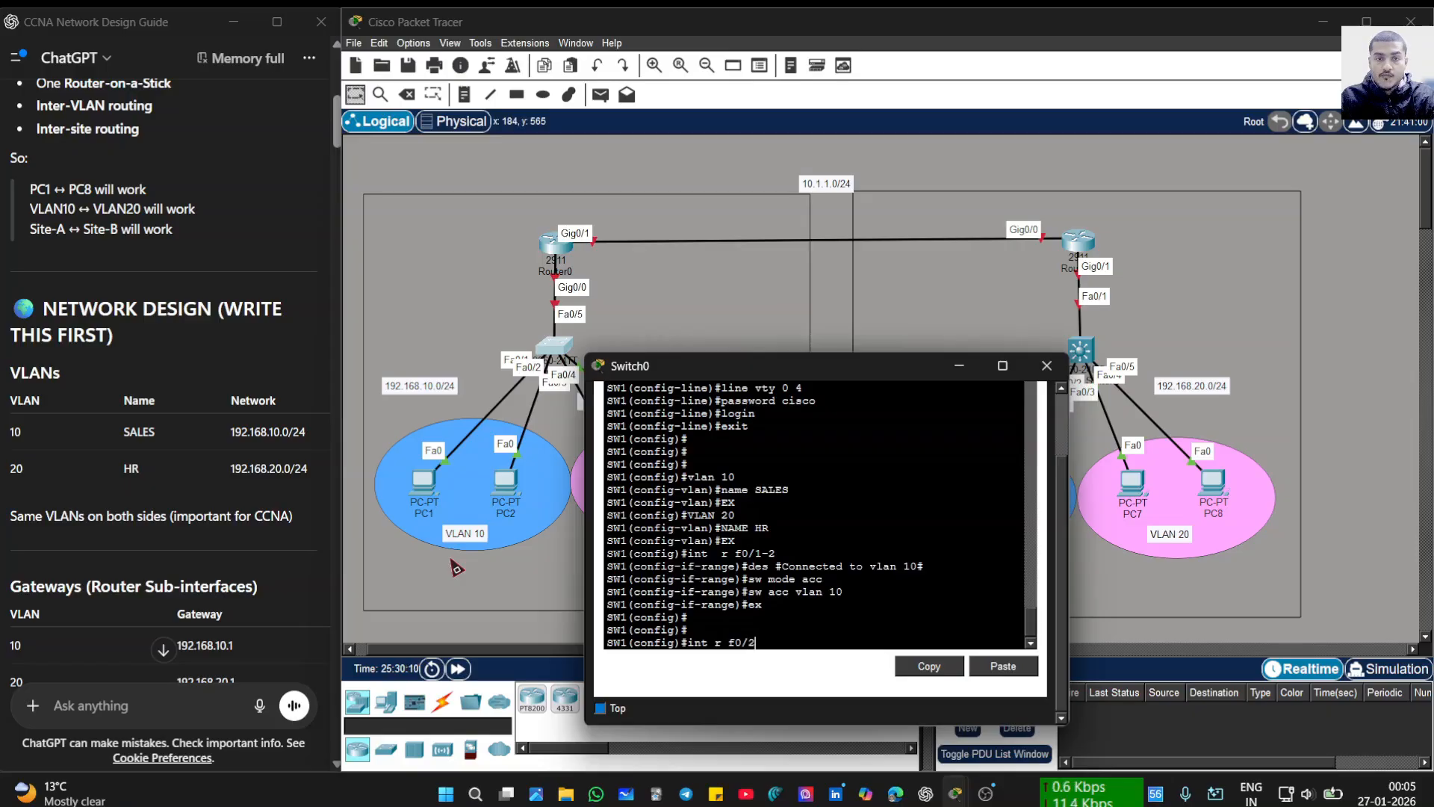
pyautogui.press('BackSpace')
pyautogui.write('3-4')
pyautogui.press('Return')
pyautogui.write('des')
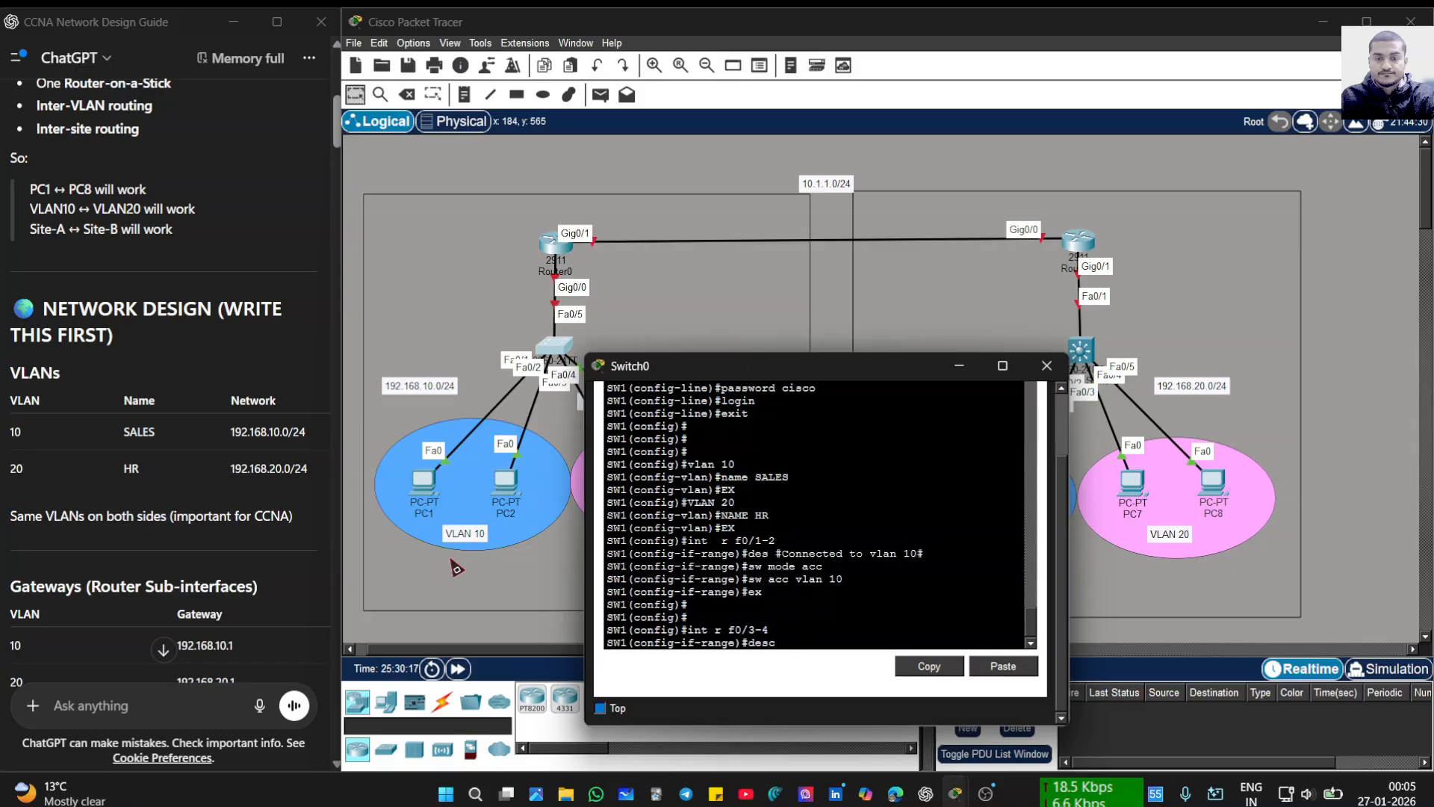
pyautogui.write(' #')
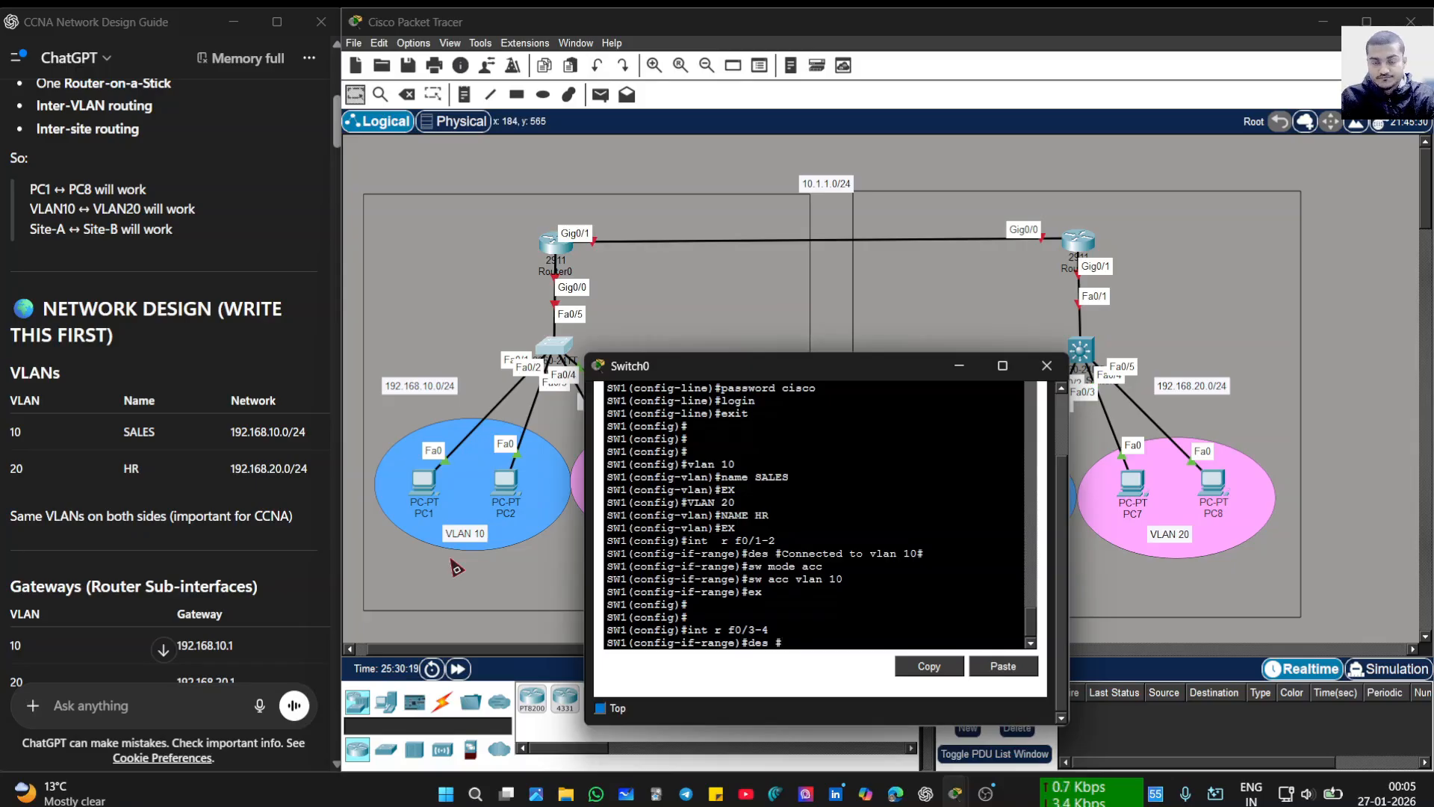
pyautogui.write('Conn')
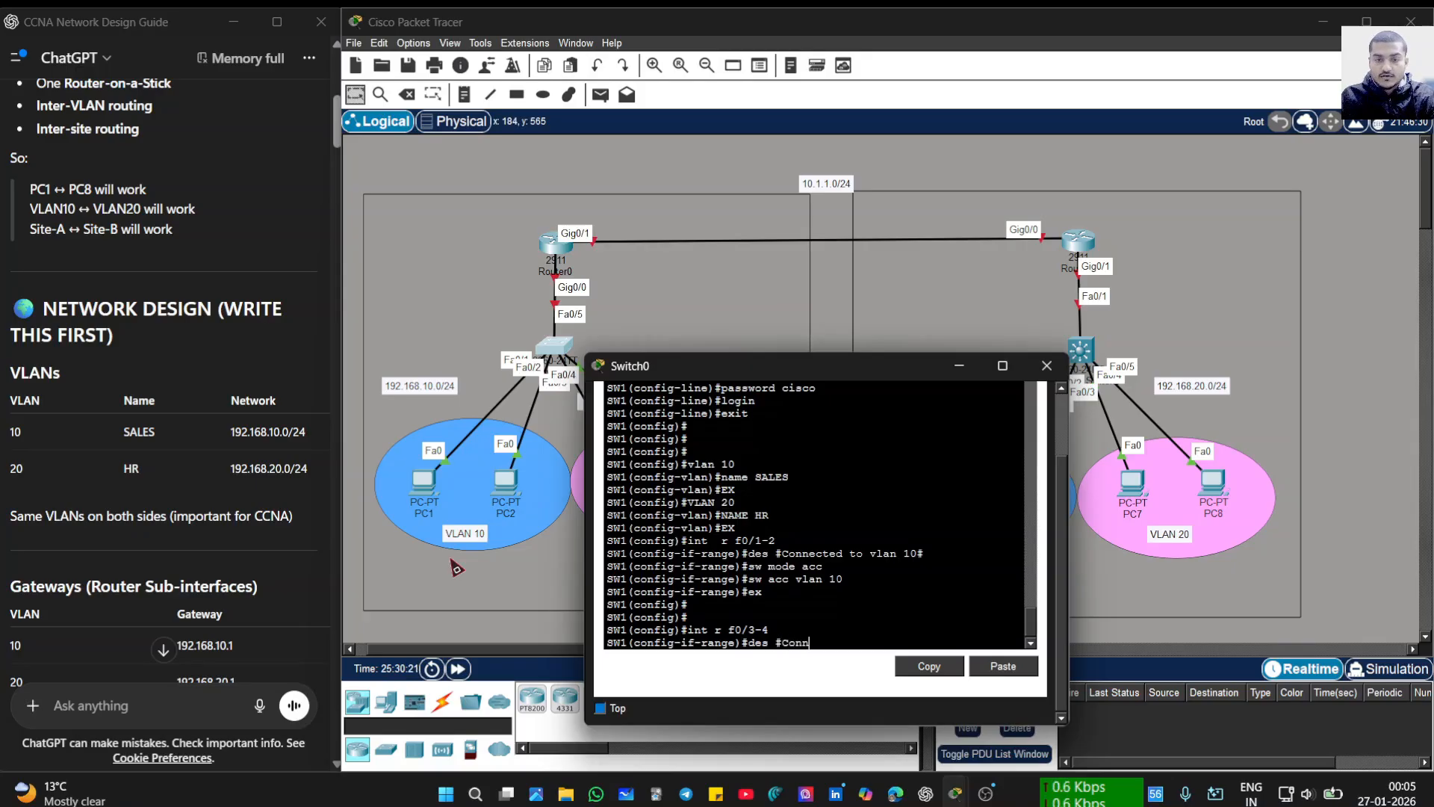
pyautogui.write('ec')
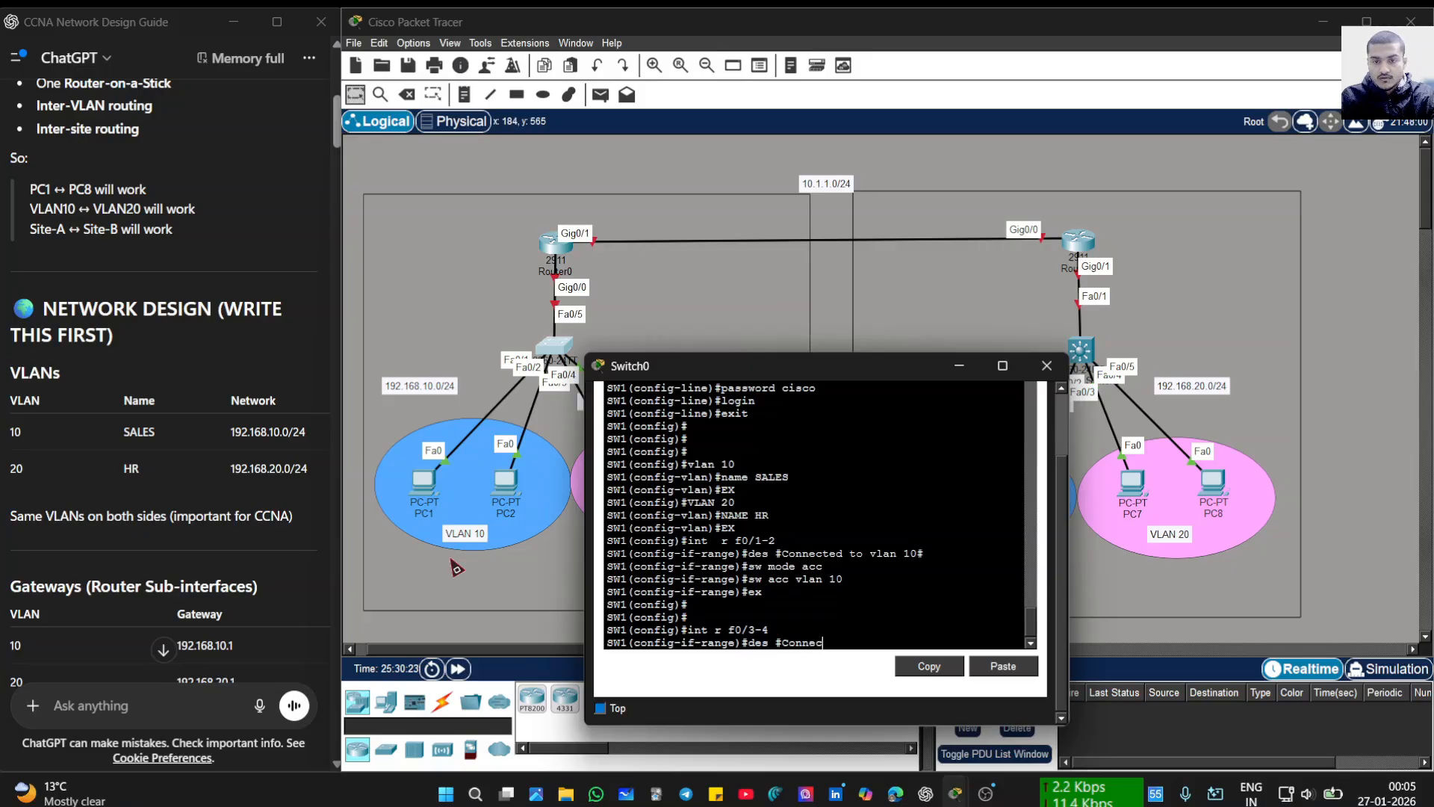
pyautogui.write('ted')
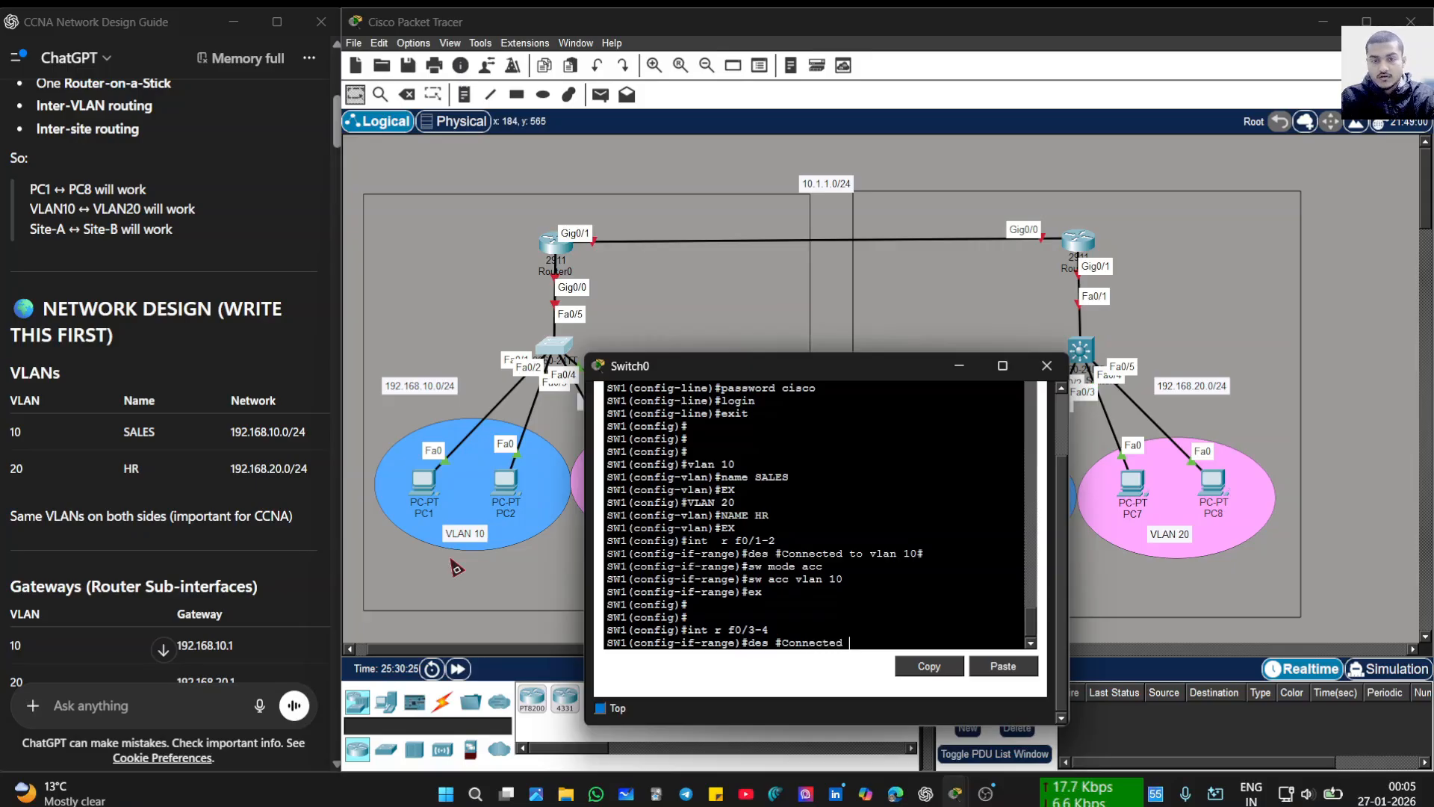
pyautogui.write(' to vla')
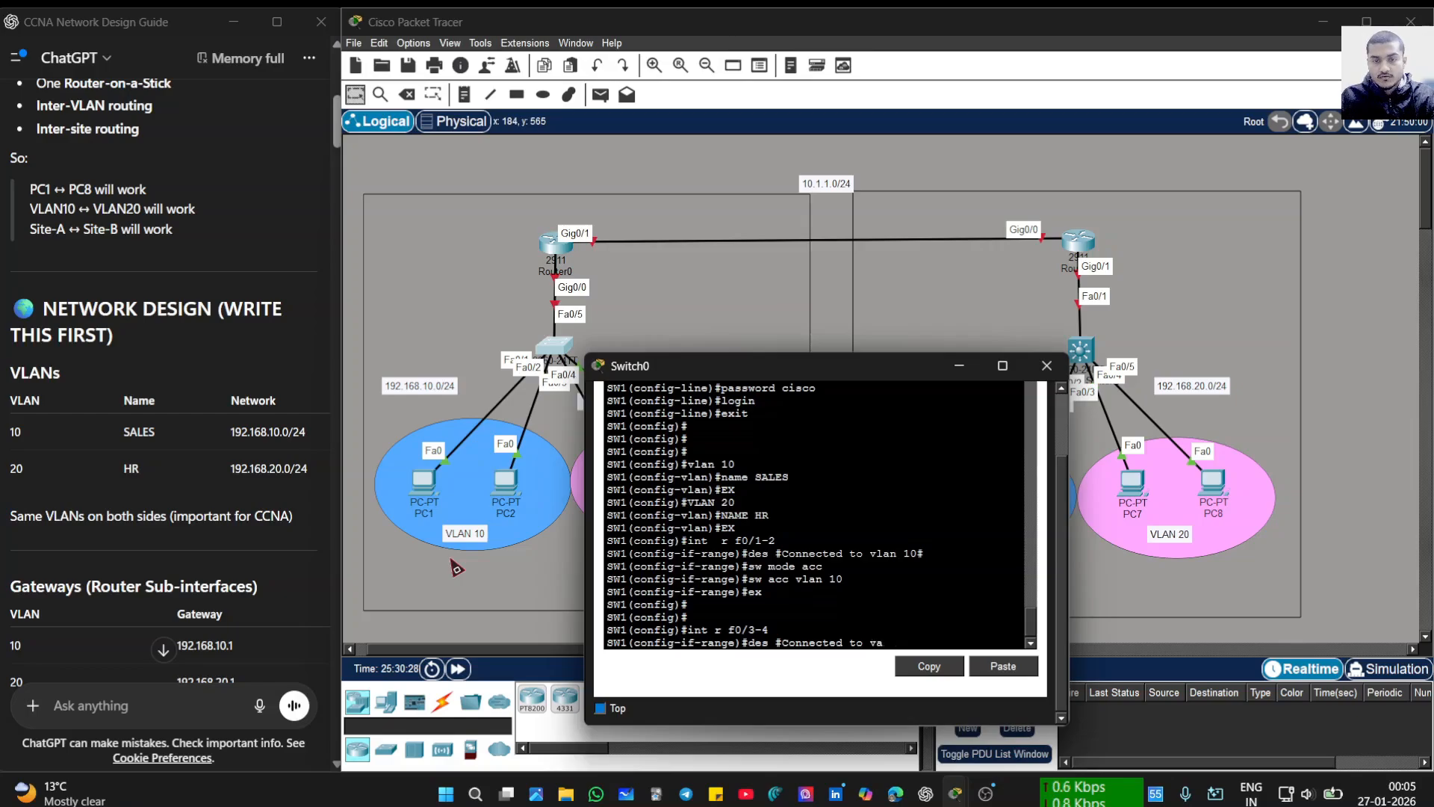
pyautogui.write('n 20#')
pyautogui.press('Return')
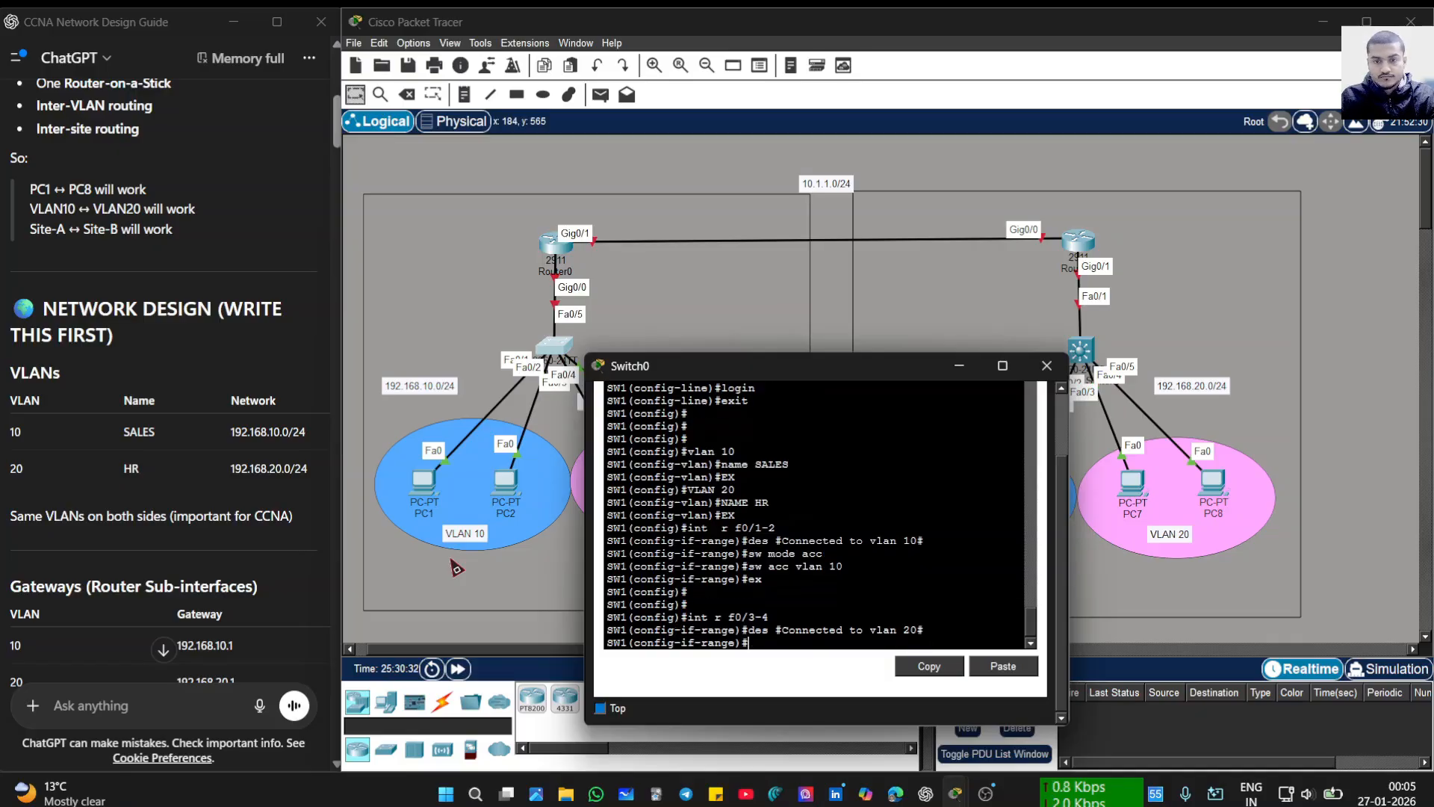
pyautogui.press('Return')
# - Make Fa0/3-4 access ports in VLAN 20 and exit interface configuration
pyautogui.write('sw ')
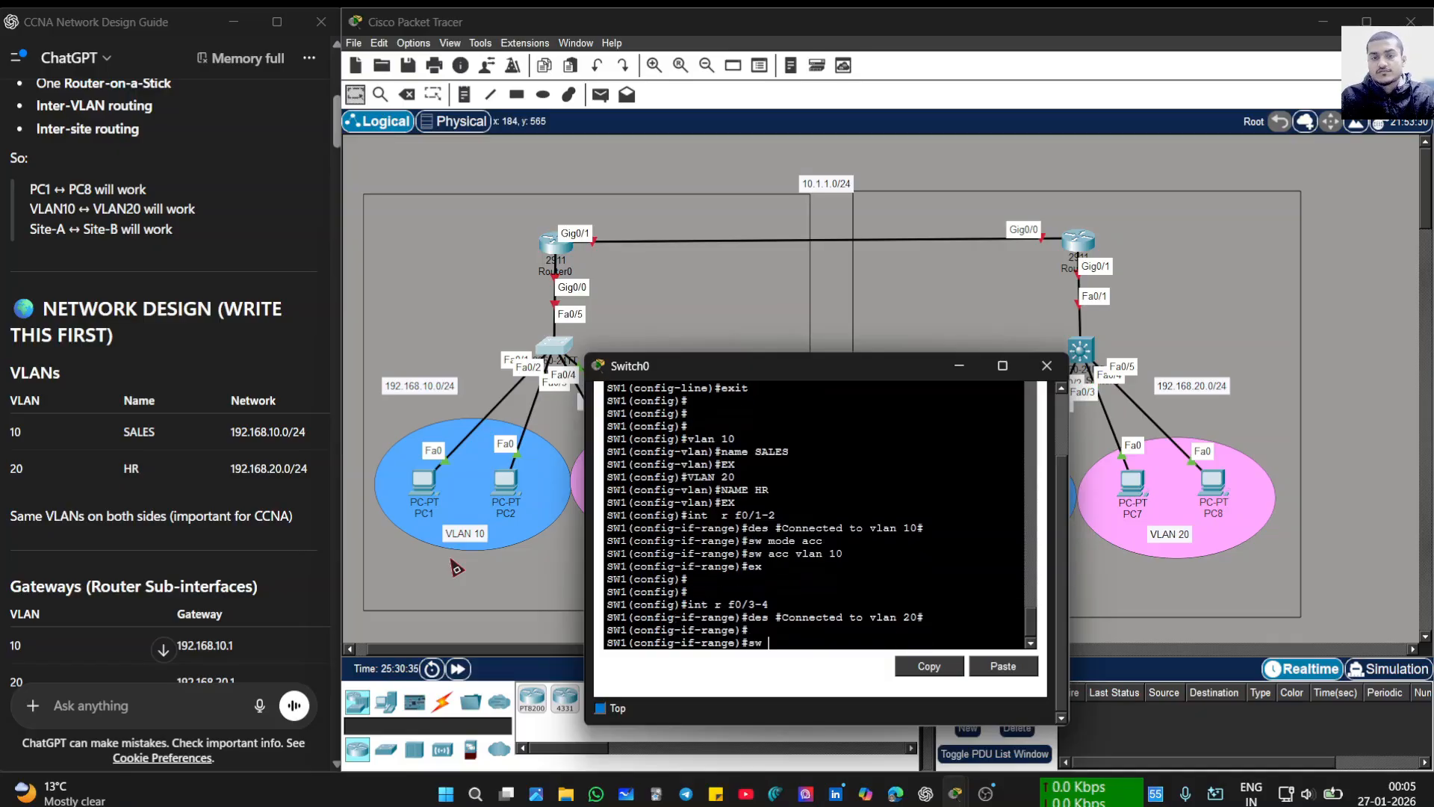
pyautogui.write('mode acc')
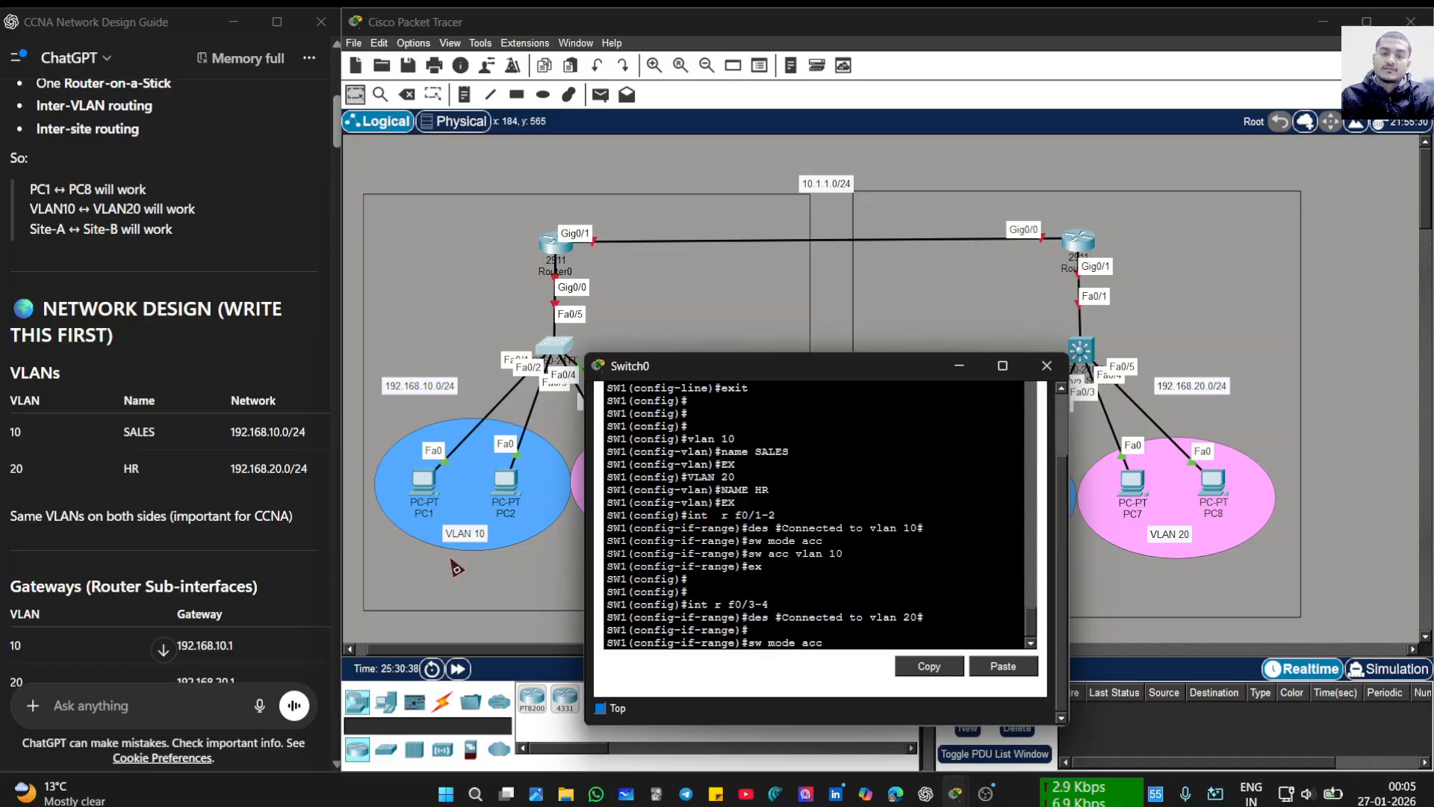
pyautogui.press('Return')
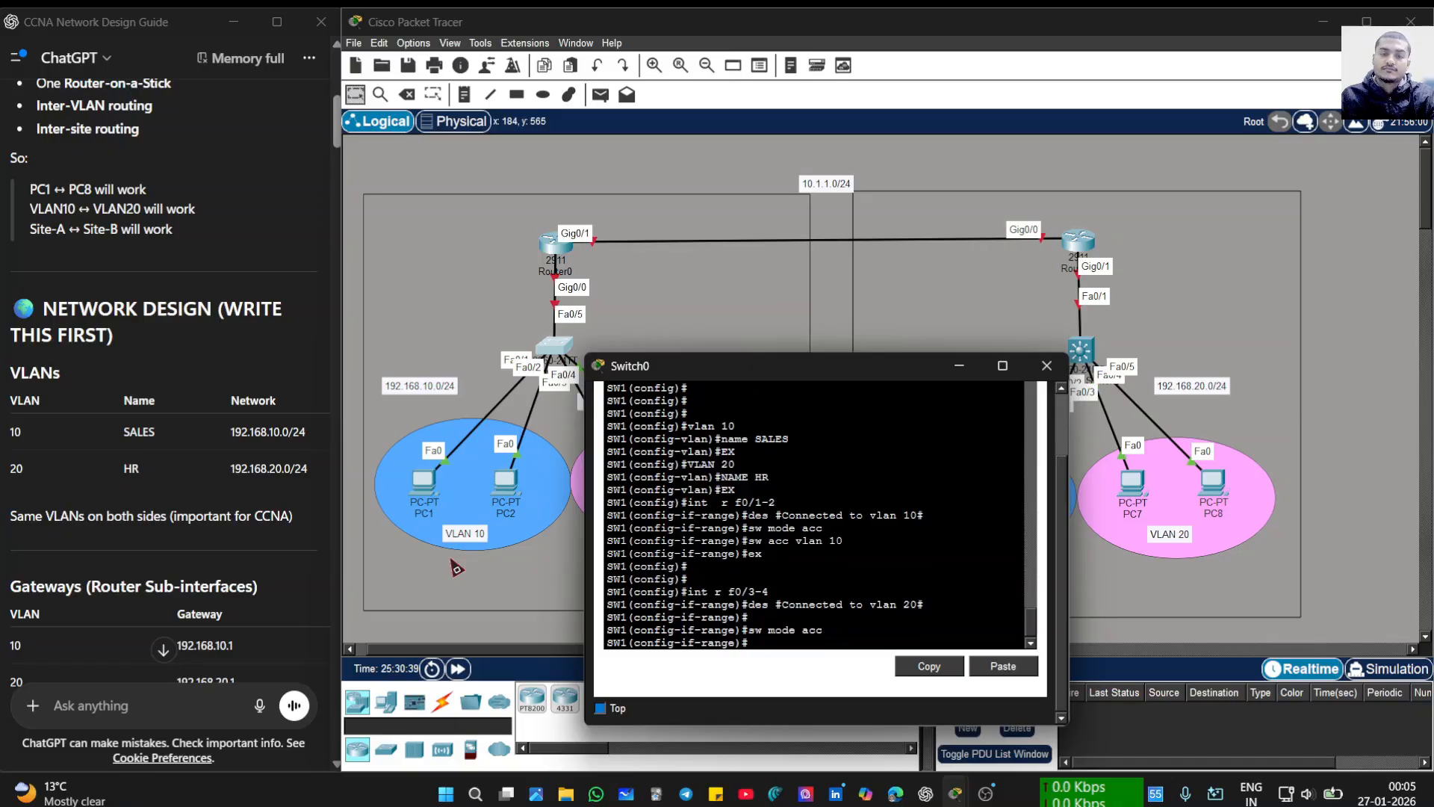
pyautogui.write('sw ac')
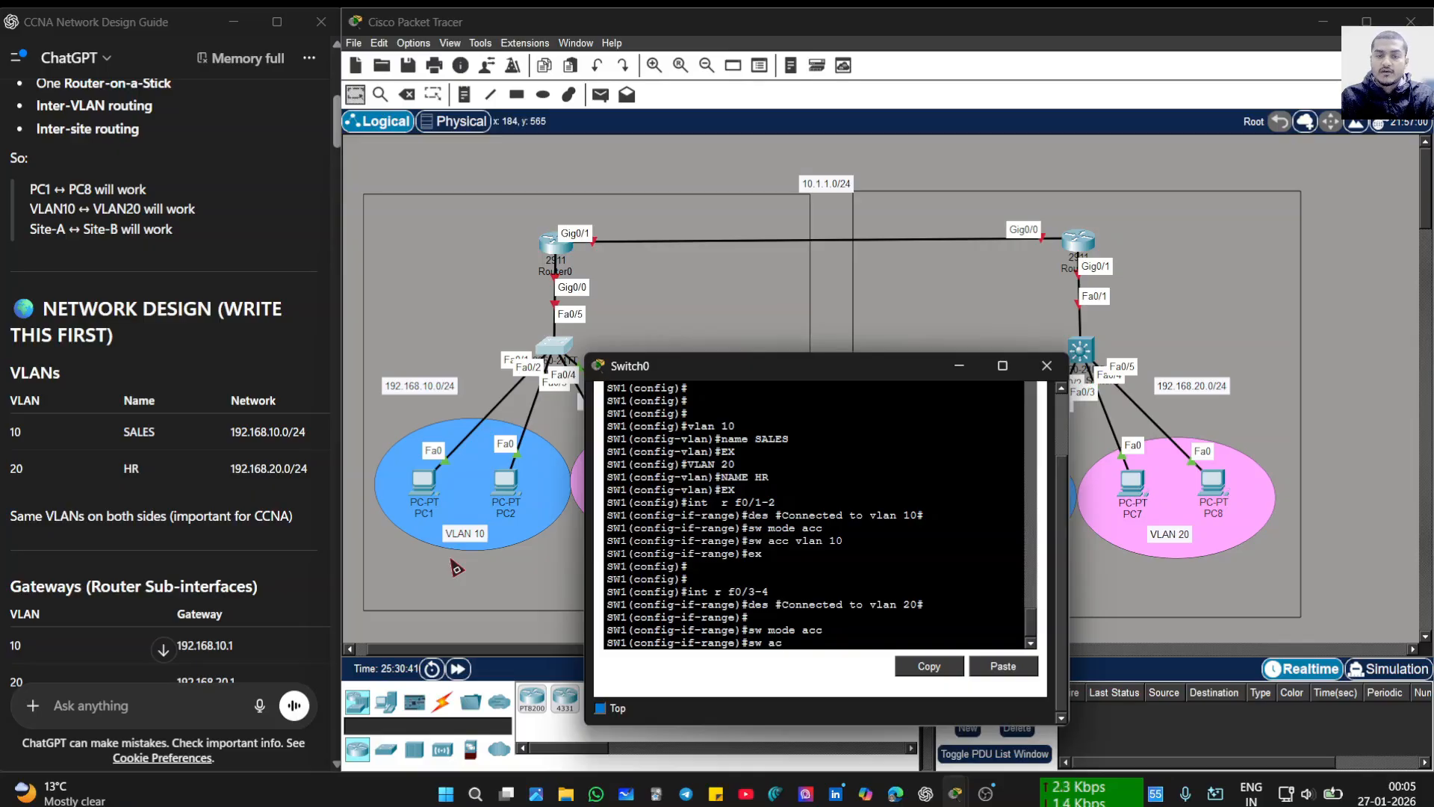
pyautogui.write('c')
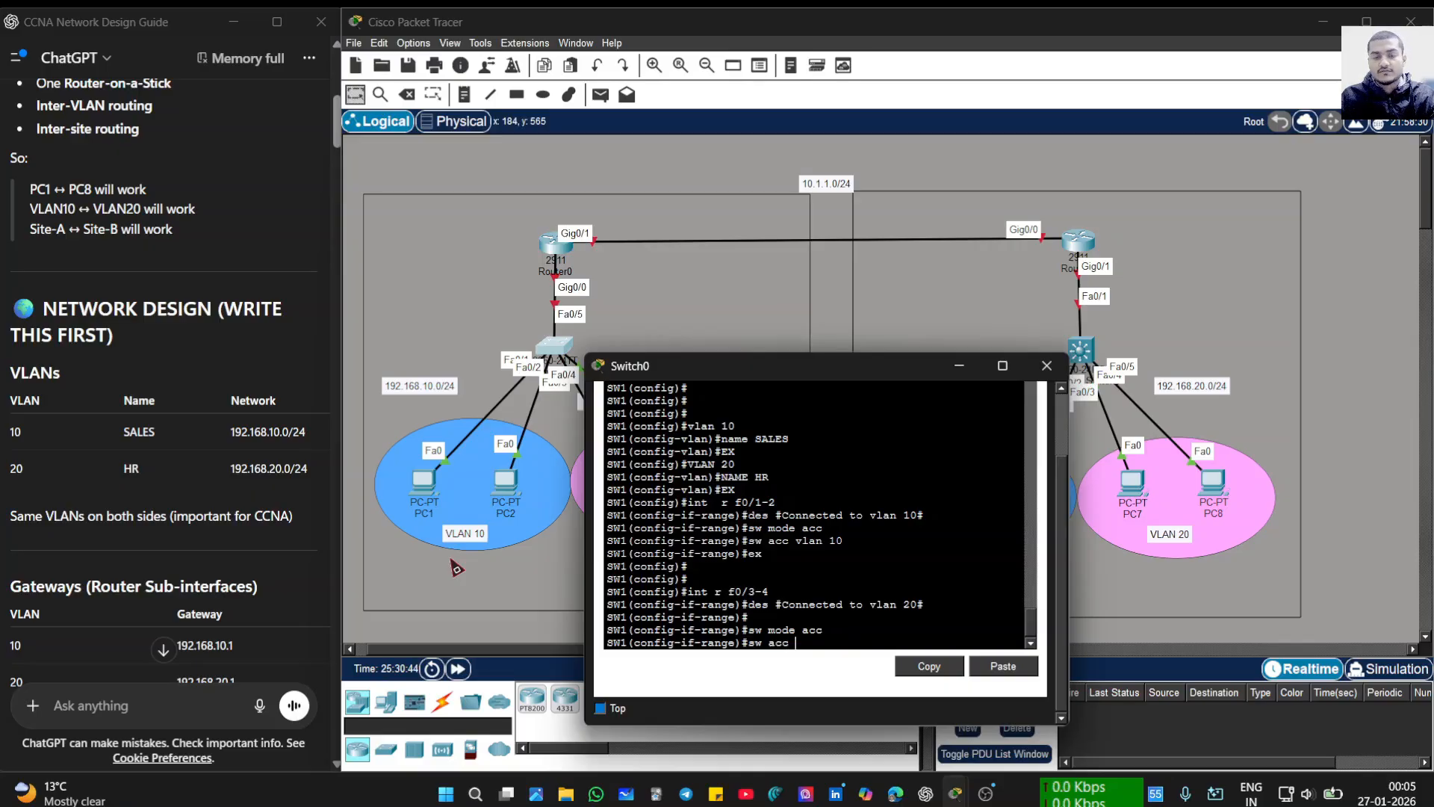
pyautogui.write(' vlan')
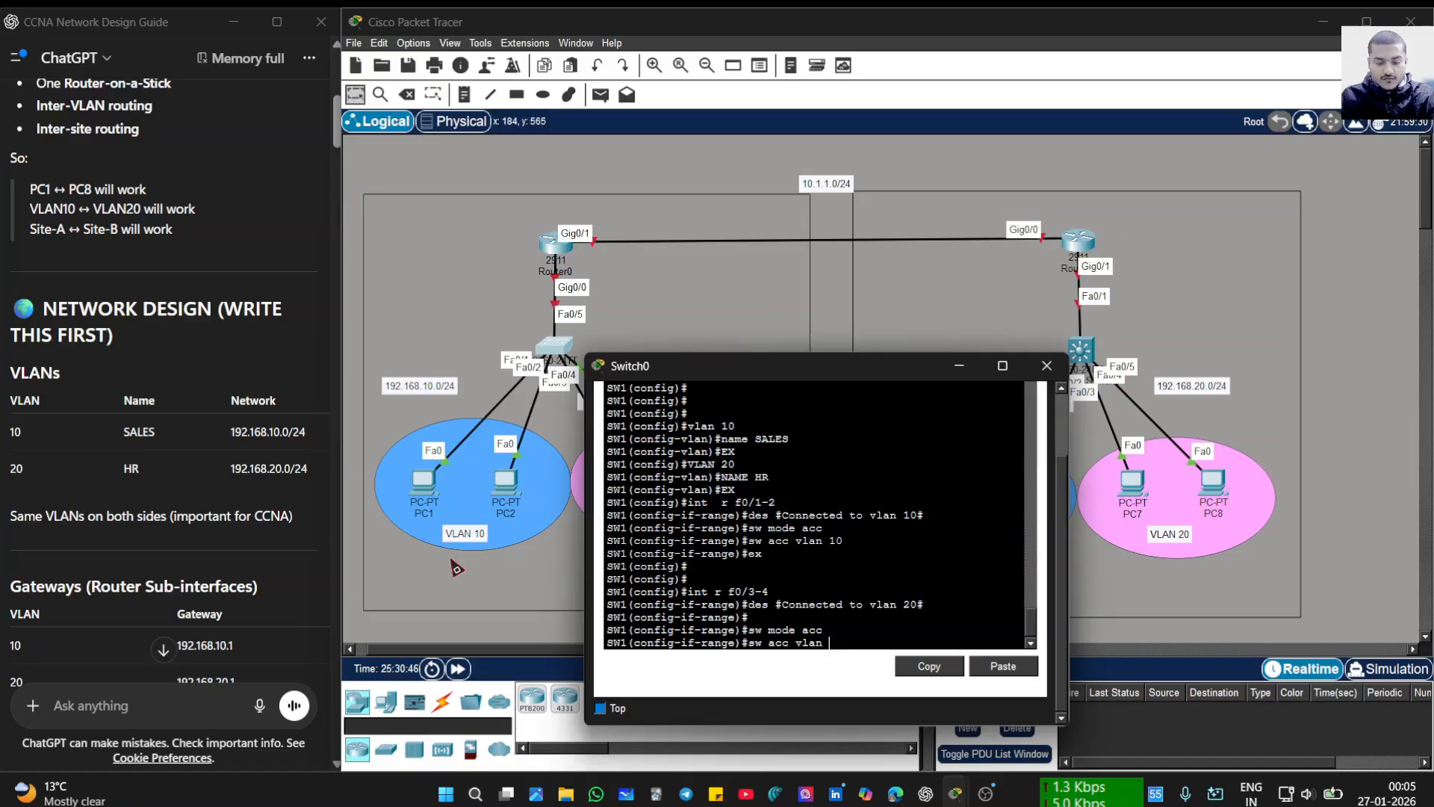
pyautogui.write(' 20')
pyautogui.press('Return')
pyautogui.write('ex')
pyautogui.press('Return')
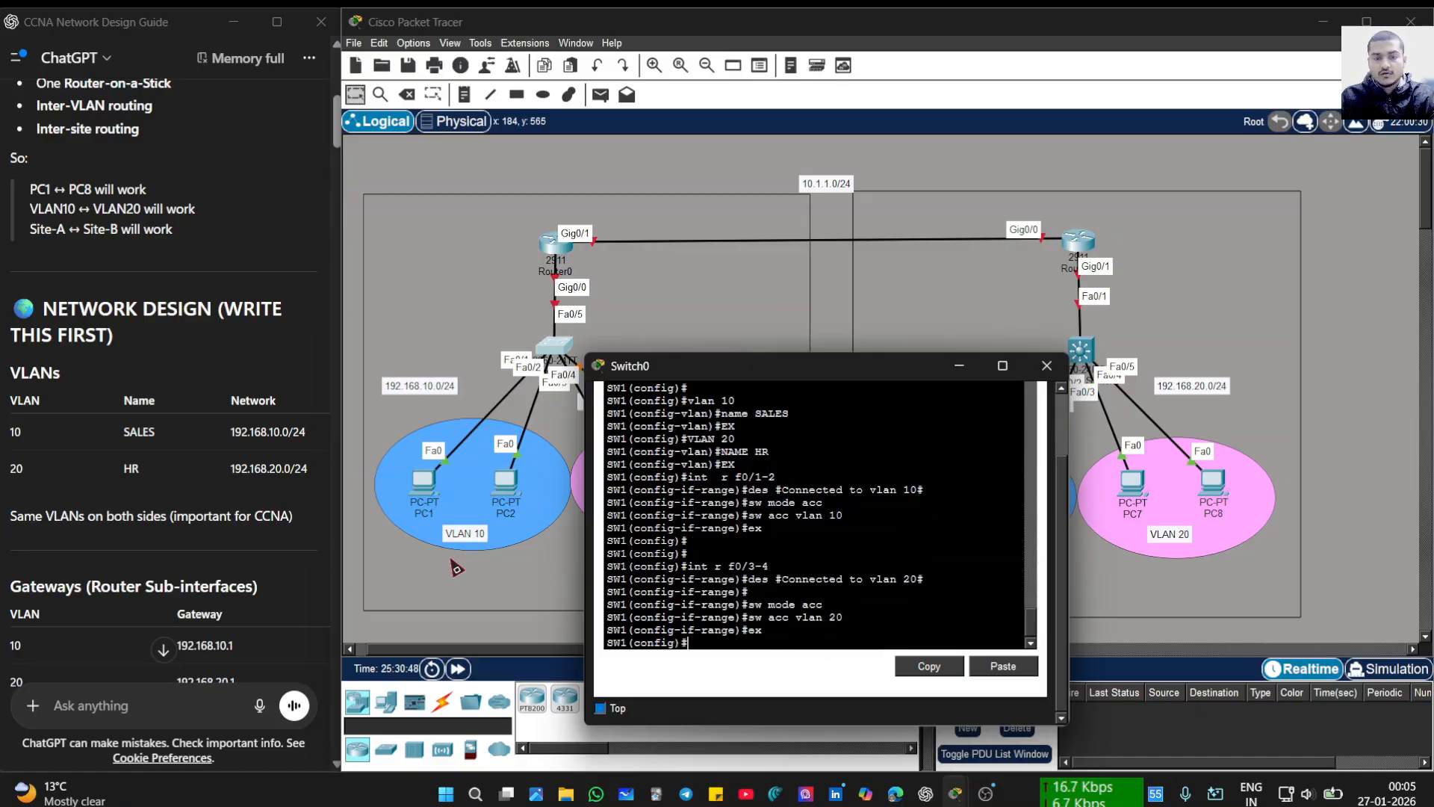
pyautogui.write('do')
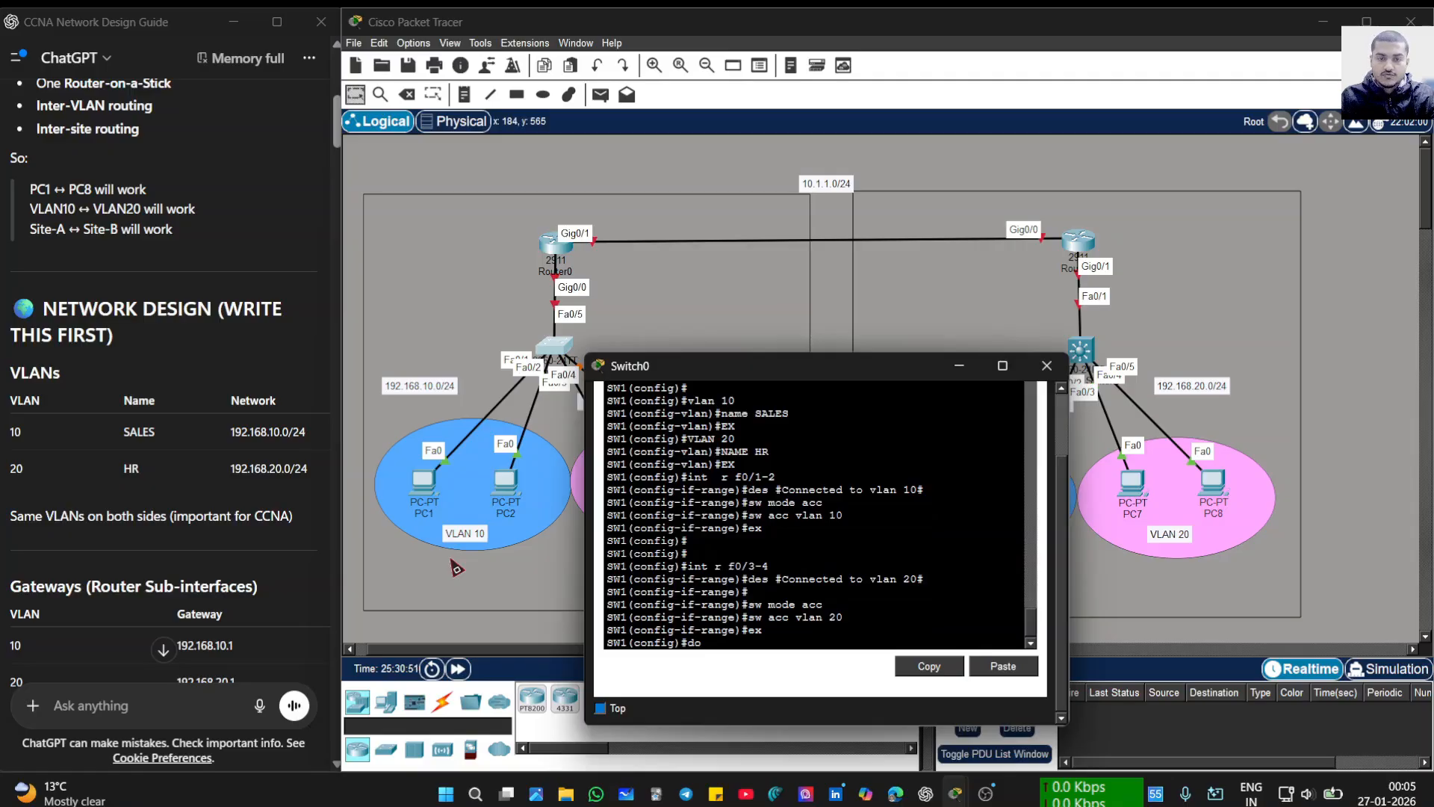
pyautogui.write(' sh')
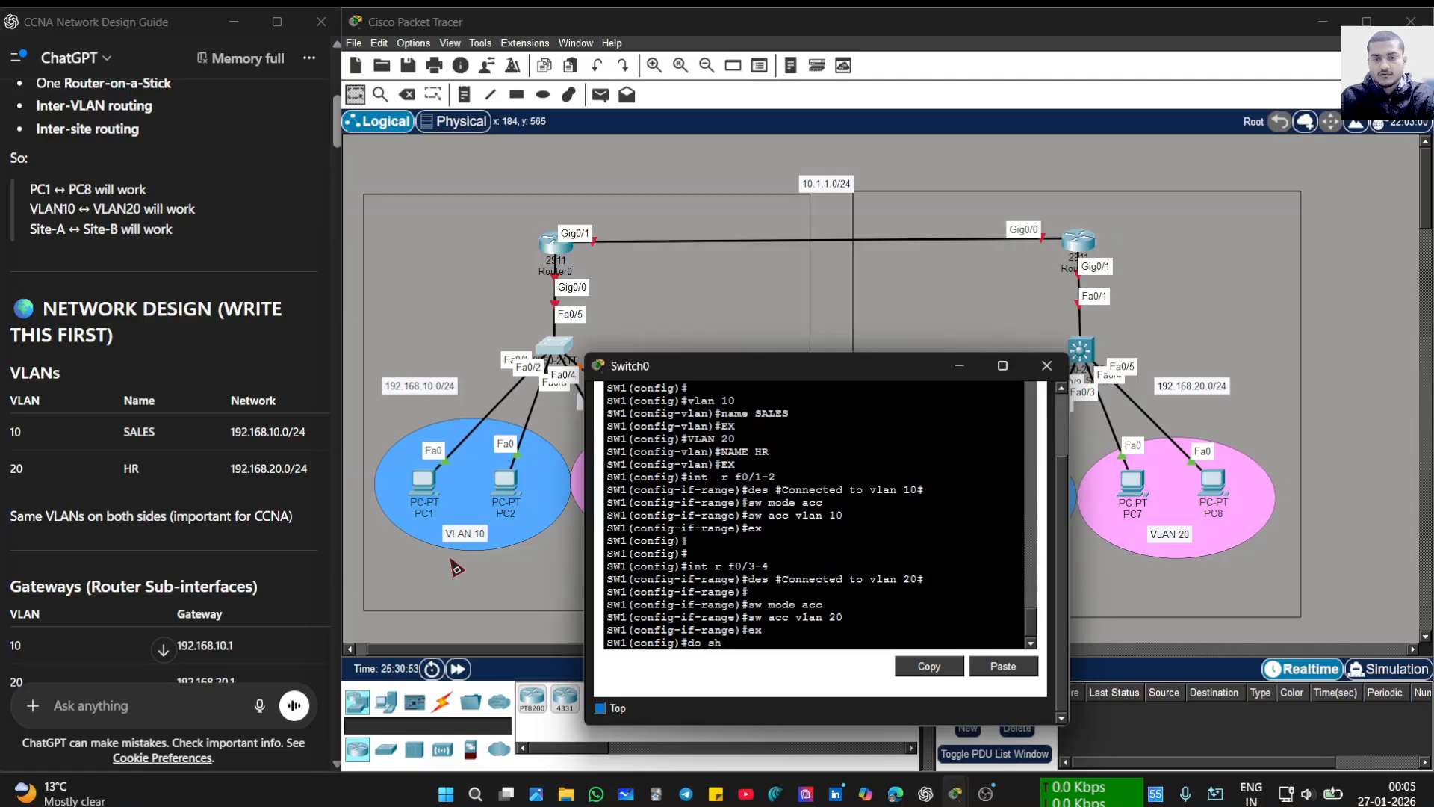
pyautogui.write(' run')
# - Page through SW1's running configuration with do sh run, then quit the listing
pyautogui.press('Return')
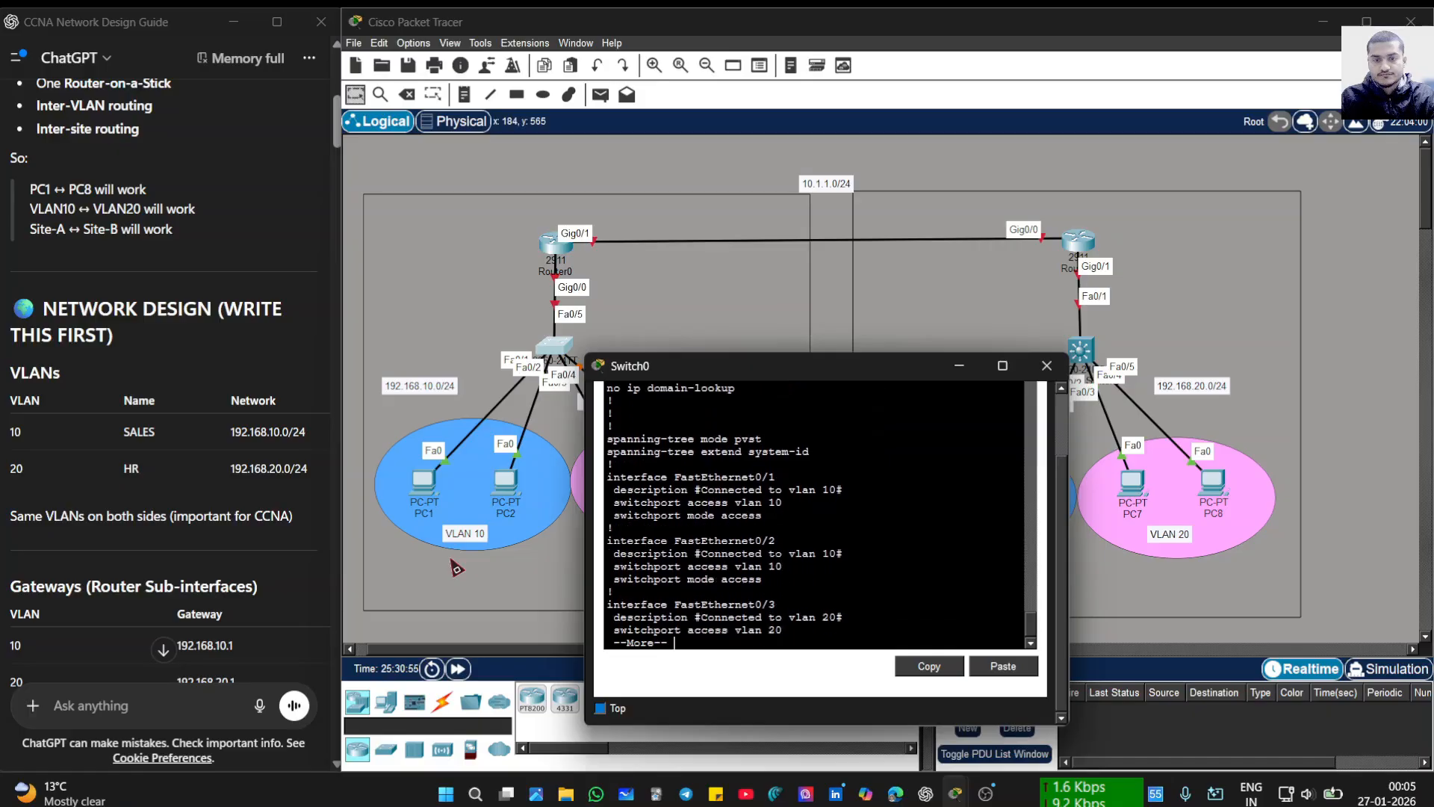
pyautogui.press('Return')
pyautogui.press('Return')
pyautogui.press('Return')
pyautogui.press('Return')
pyautogui.press('Return')
pyautogui.press('Return')
pyautogui.press('Return')
pyautogui.press('Return')
pyautogui.press('Return')
pyautogui.press('Return')
pyautogui.press('Return')
pyautogui.press('Return')
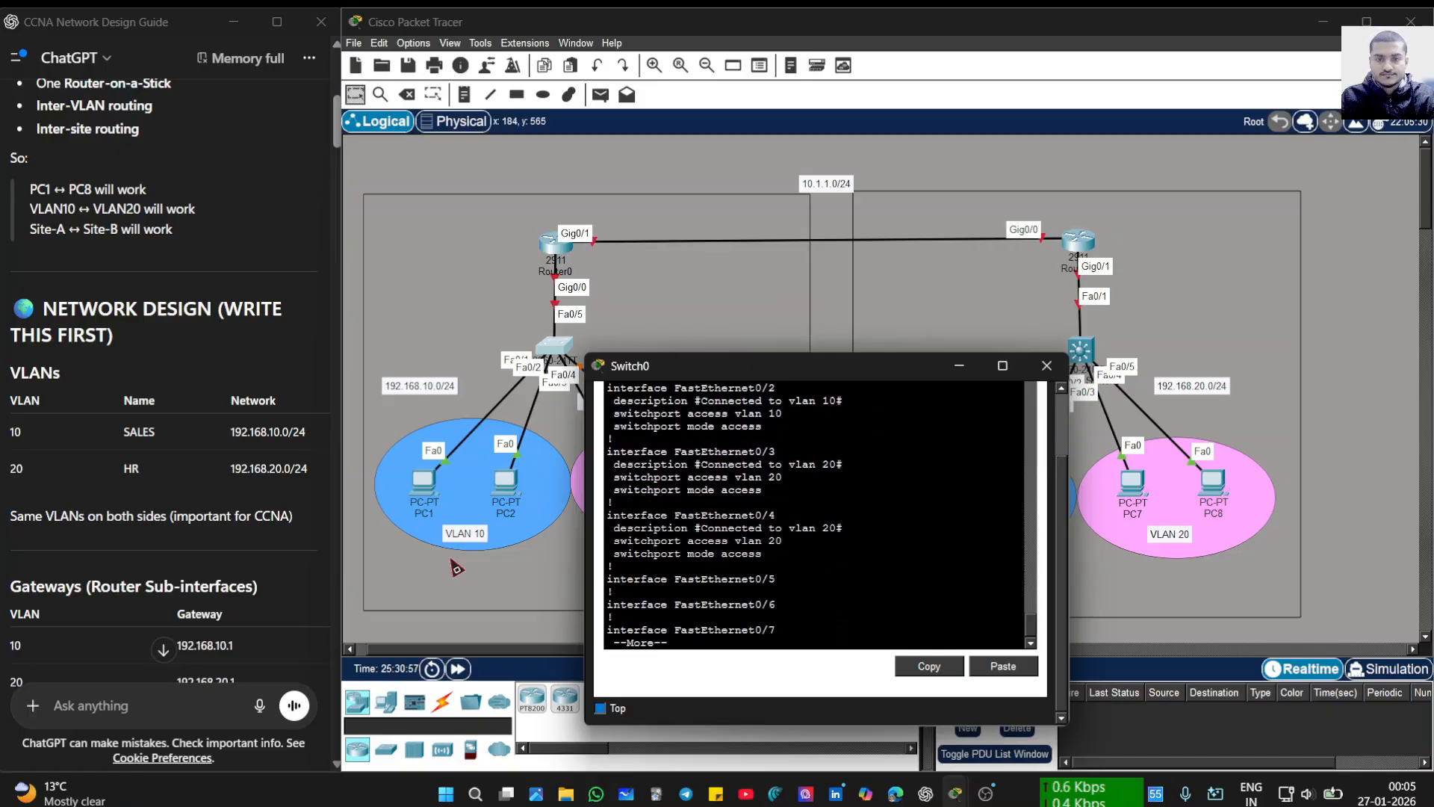
pyautogui.press('q')
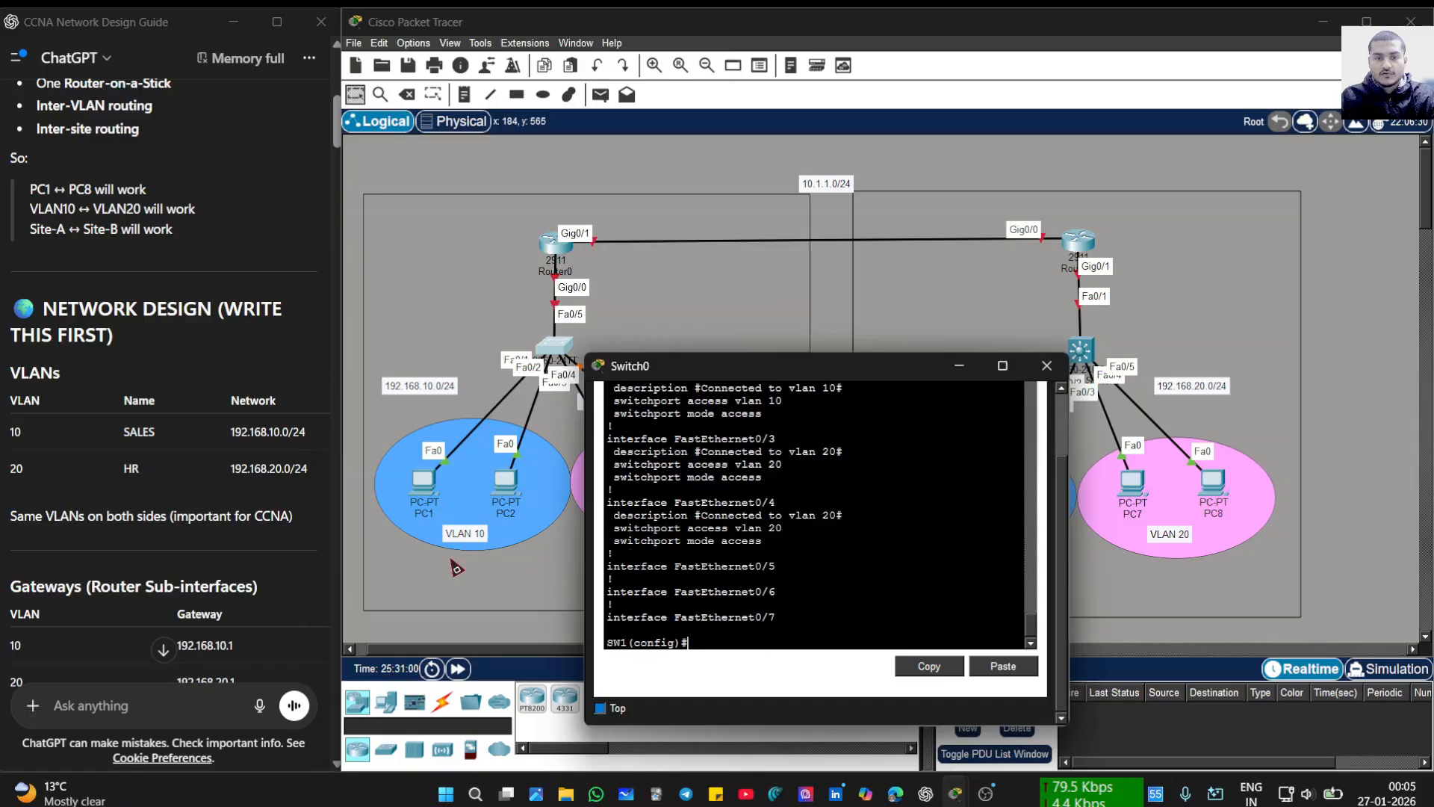
pyautogui.press('Return')
pyautogui.press('Return')
pyautogui.press('Return')
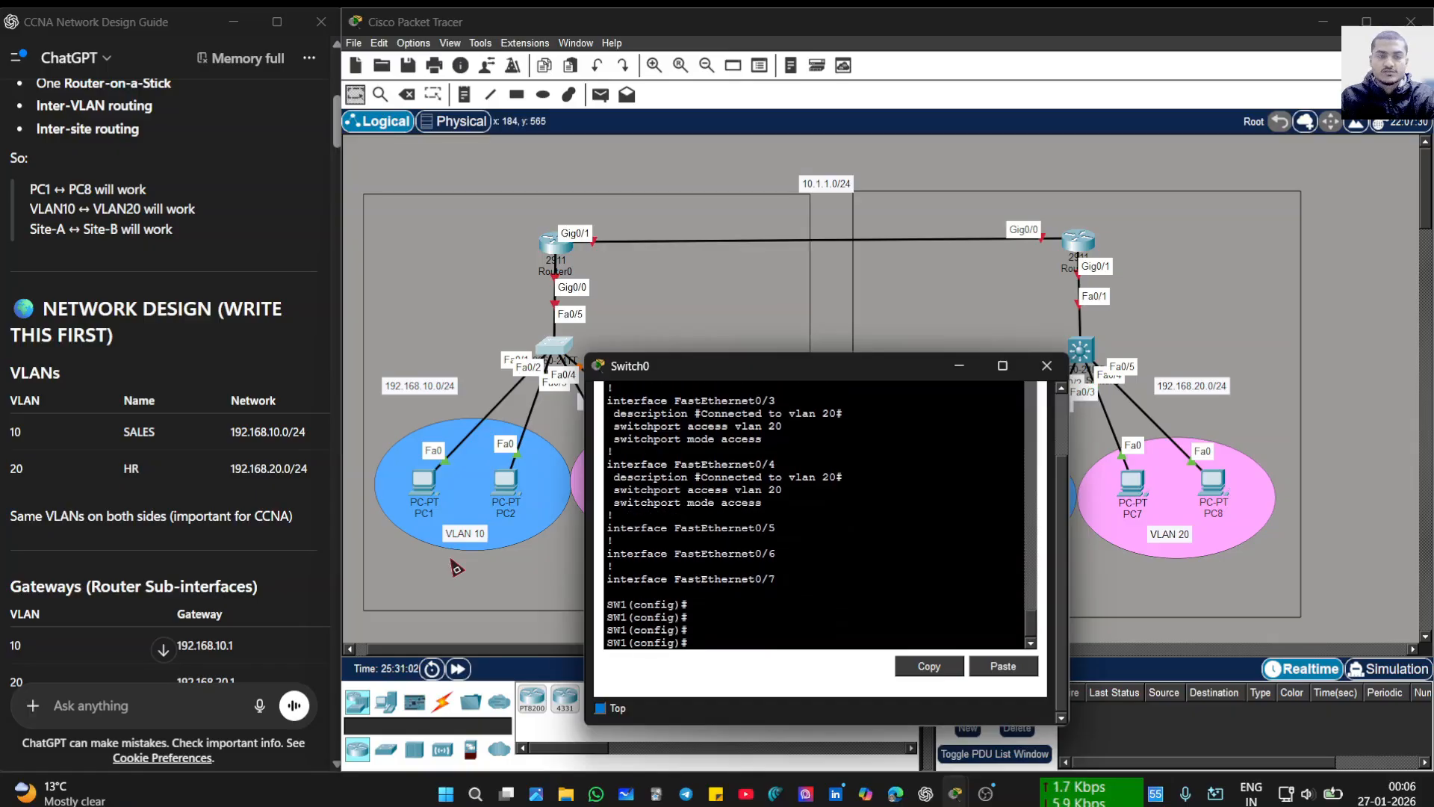
pyautogui.write('do')
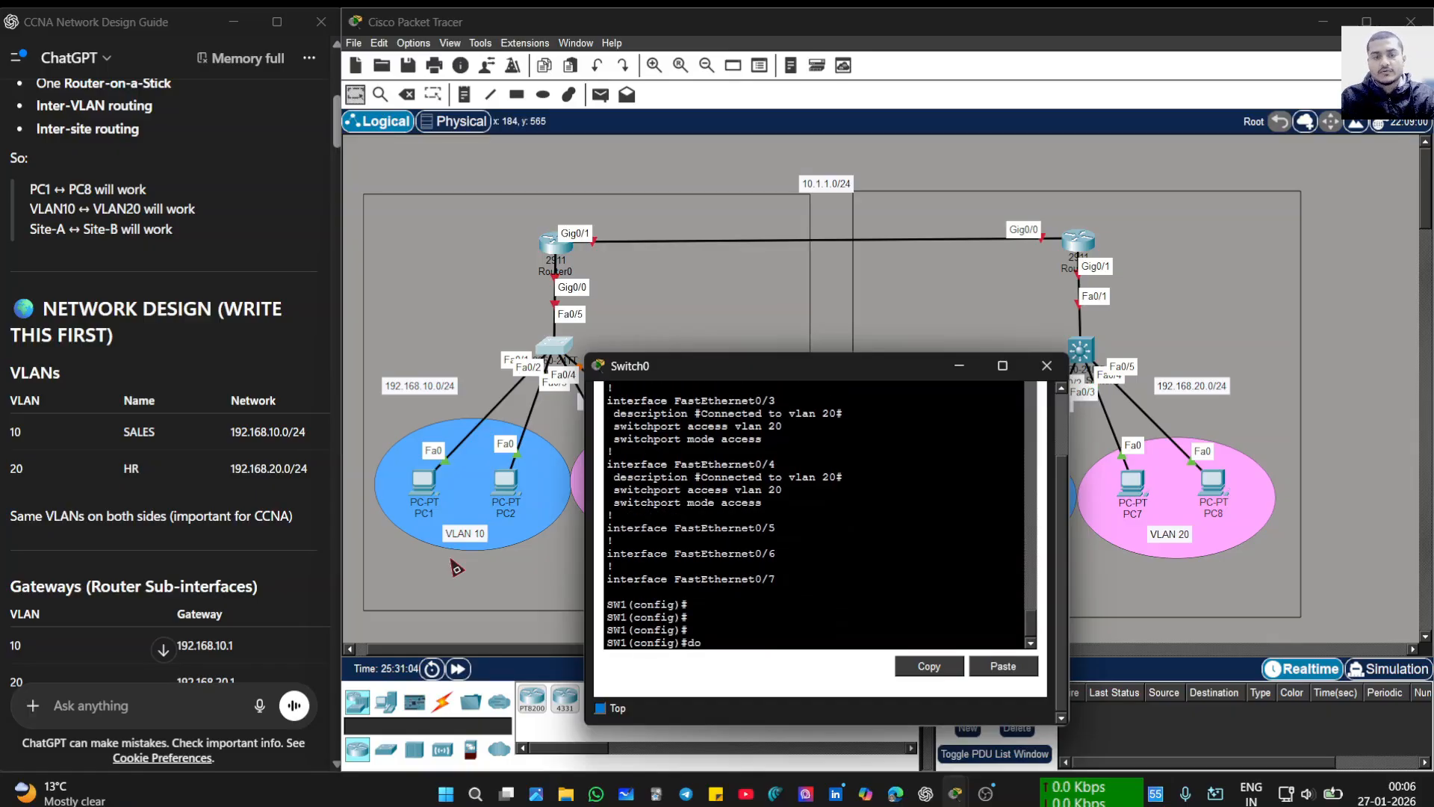